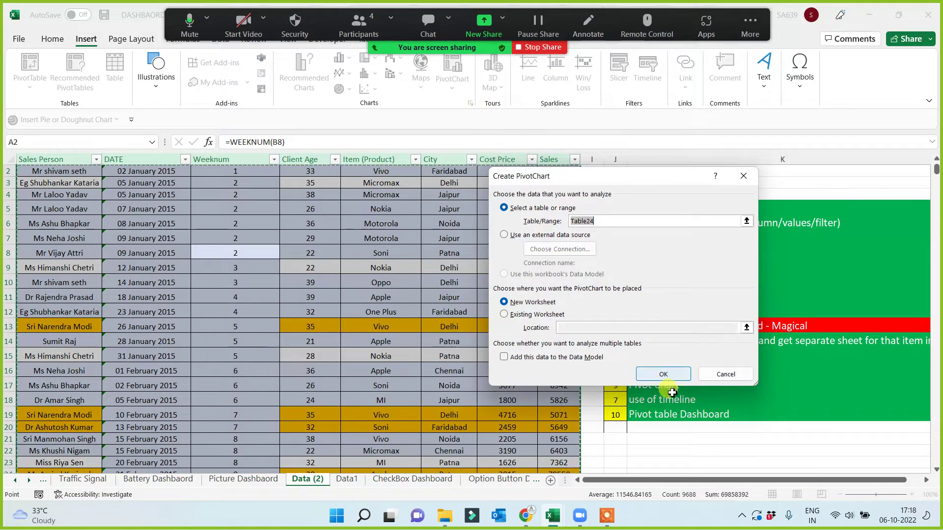
Step: Create a PivotChart from Table24 on a new worksheet, with City as categories and Cost Price and Sales as values
{"action": "left_click", "coordinate": [682, 374]}
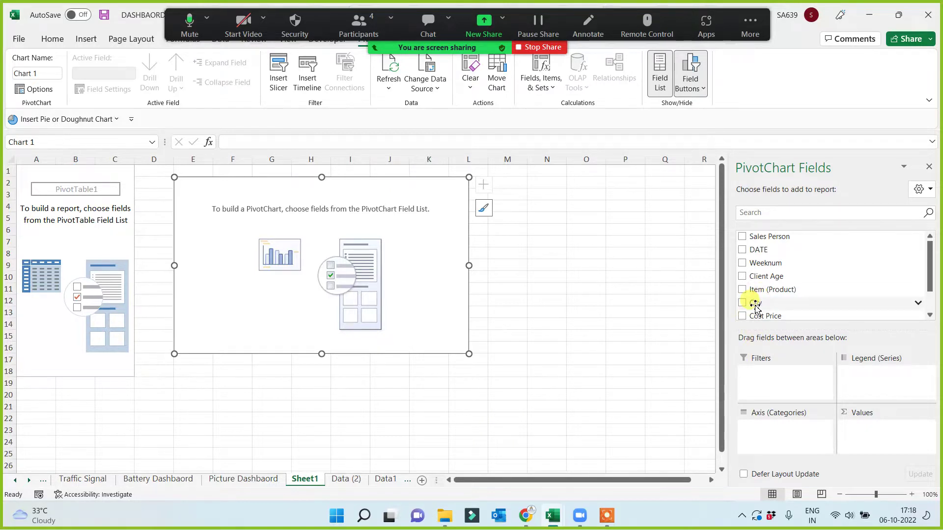
{"action": "left_click_drag", "start_coordinate": [755, 306], "coordinate": [766, 436]}
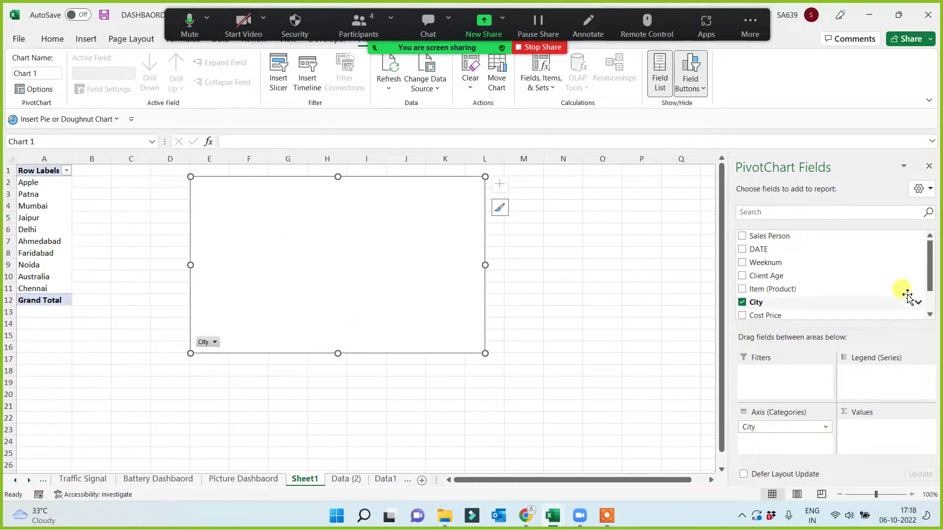
{"action": "left_click_drag", "start_coordinate": [929, 265], "coordinate": [929, 297]}
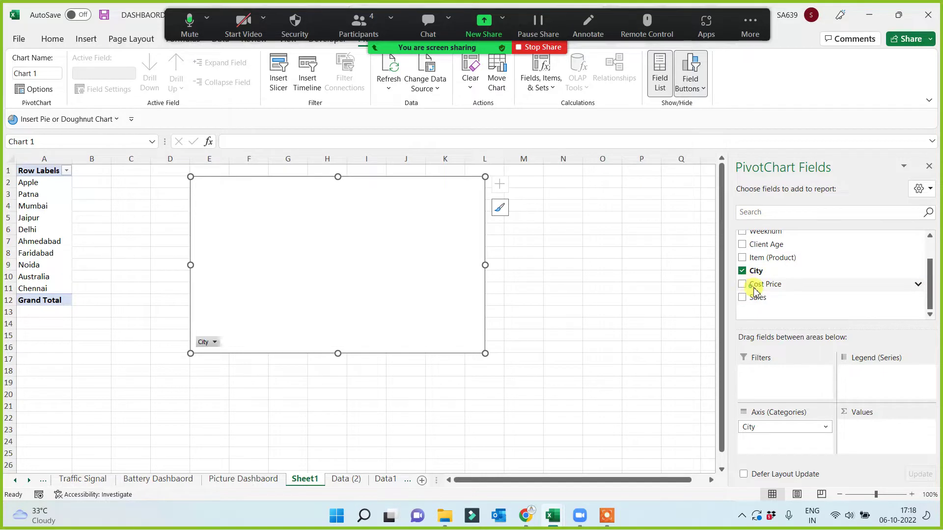
{"action": "left_click_drag", "start_coordinate": [755, 290], "coordinate": [877, 430]}
{"action": "left_click_drag", "start_coordinate": [756, 298], "coordinate": [857, 432]}
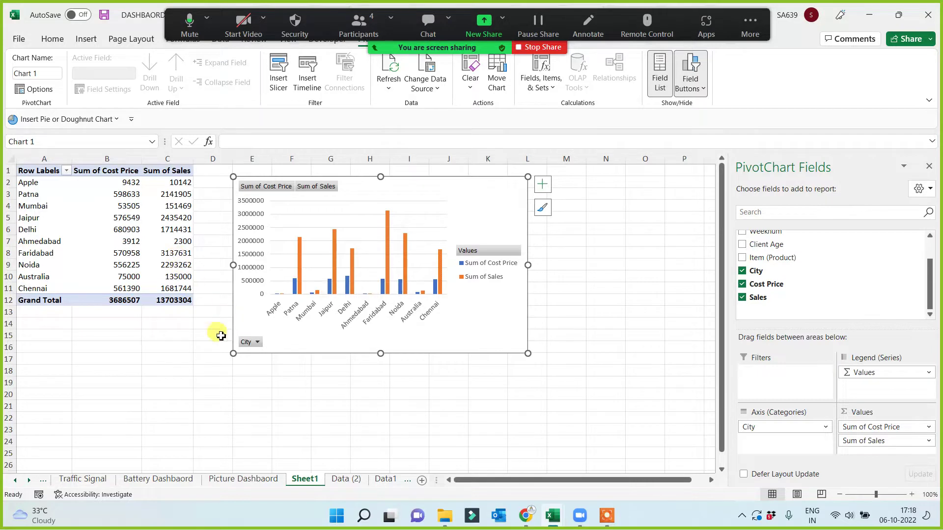
Step: Place the PivotChart directly beside the pivot table and resize it to about 6.1 cm high by 13.25 cm wide
{"action": "mouse_move", "coordinate": [248, 325]}
{"action": "left_mouse_down"}
{"action": "mouse_move", "coordinate": [229, 301]}
{"action": "mouse_move", "coordinate": [193, 291]}
{"action": "left_mouse_up"}
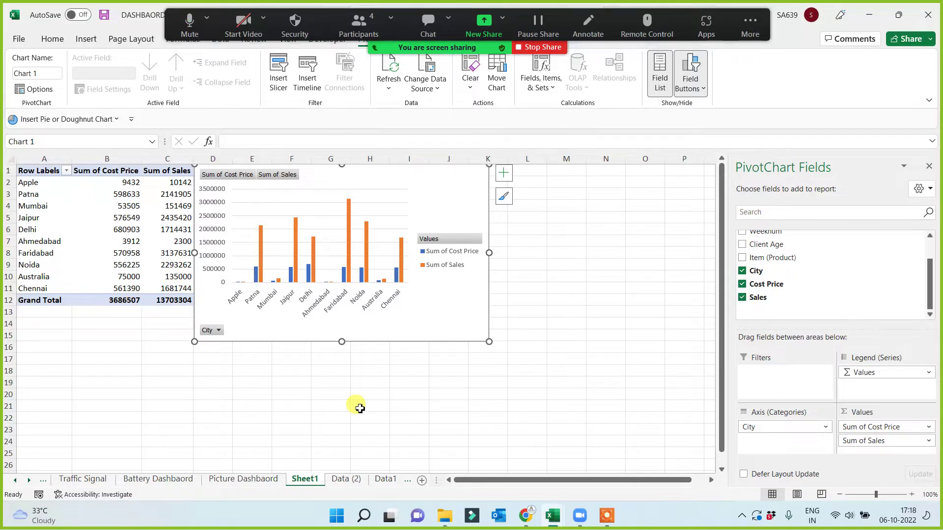
{"action": "left_click_drag", "start_coordinate": [342, 342], "coordinate": [342, 306]}
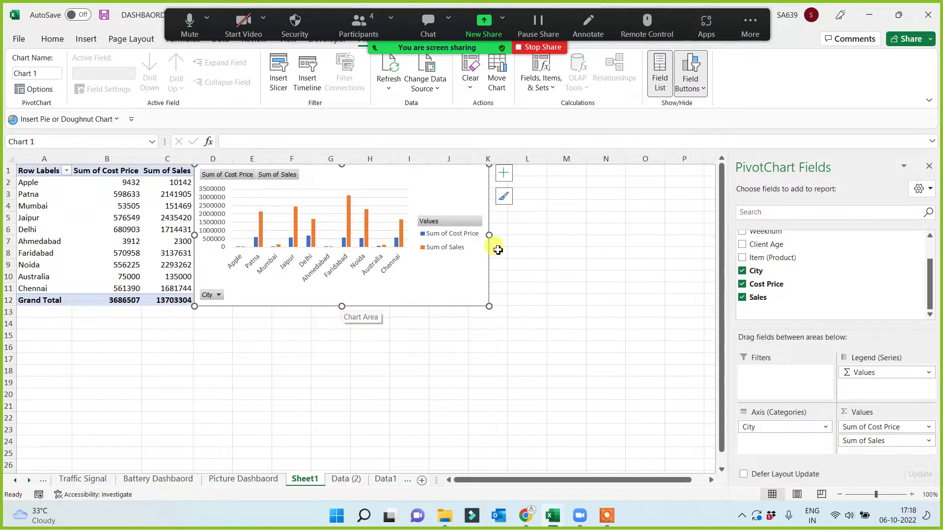
{"action": "left_click_drag", "start_coordinate": [489, 237], "coordinate": [502, 237]}
{"action": "left_click", "coordinate": [409, 359]}
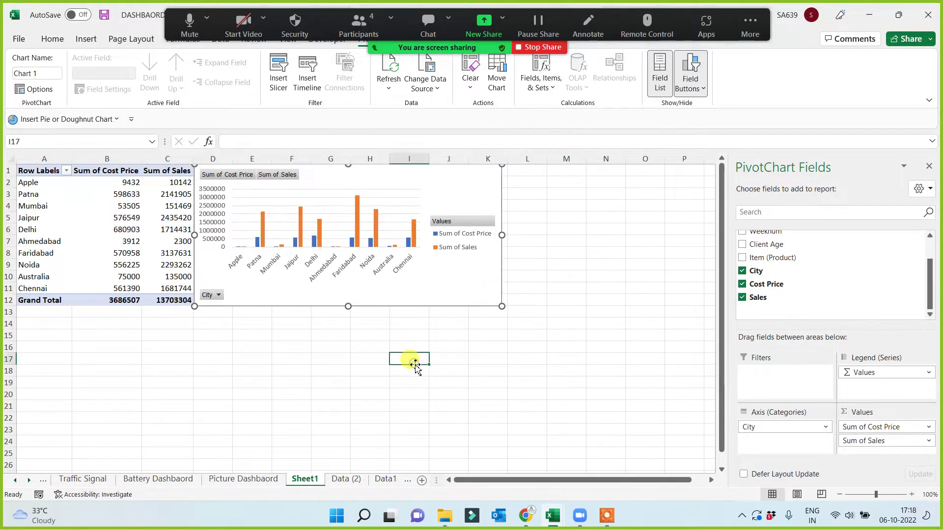
Step: Check the meeting's participants list and minimise it
{"action": "left_click", "coordinate": [359, 22]}
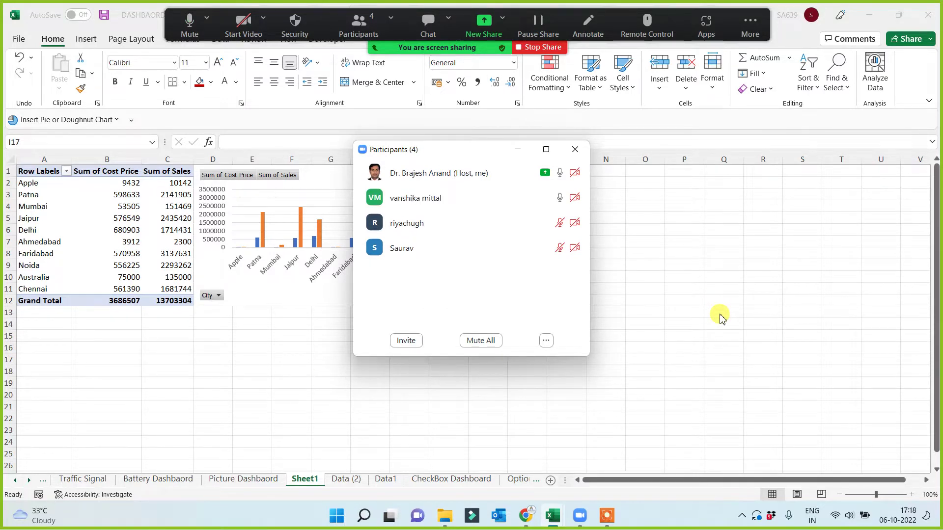
{"action": "left_click", "coordinate": [301, 301]}
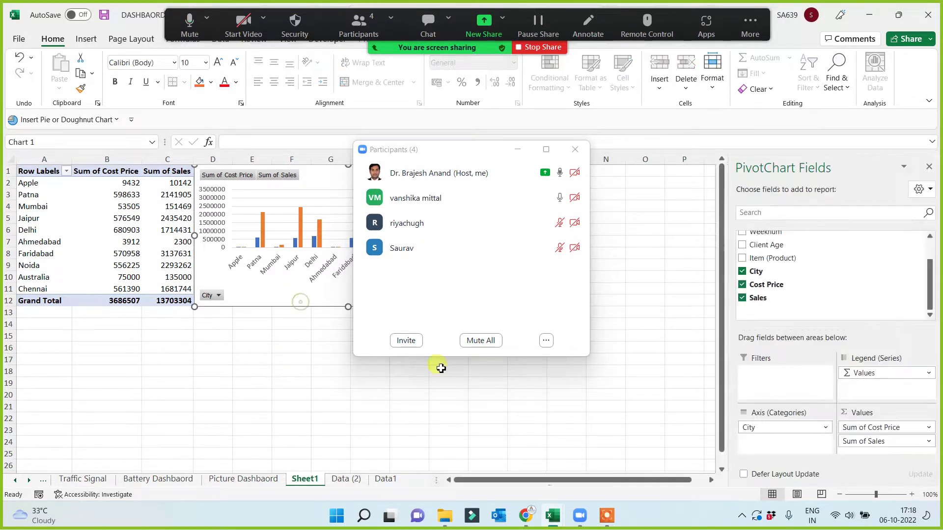
{"action": "left_click", "coordinate": [518, 149]}
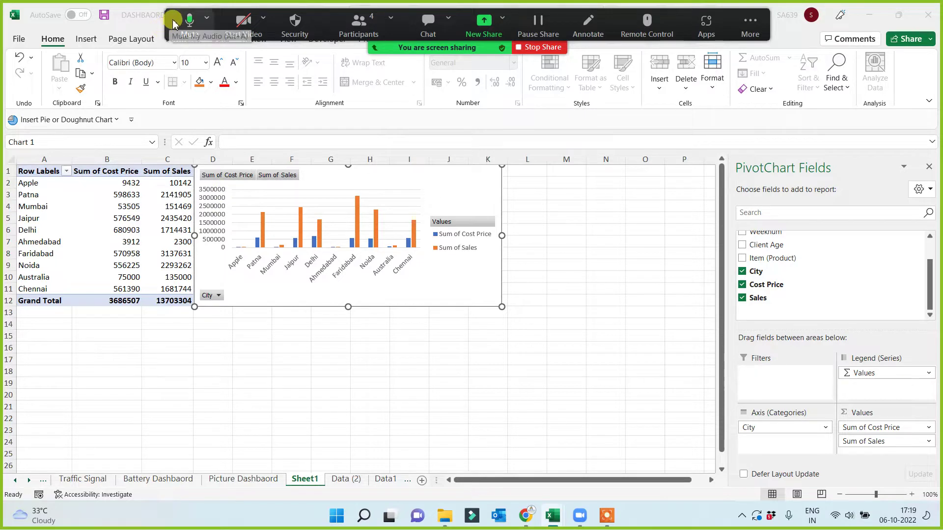
Step: Move the meeting toolbar clear of the chart commands and apply the dark grey chart style to the PivotChart
{"action": "left_click_drag", "start_coordinate": [175, 23], "coordinate": [342, 15]}
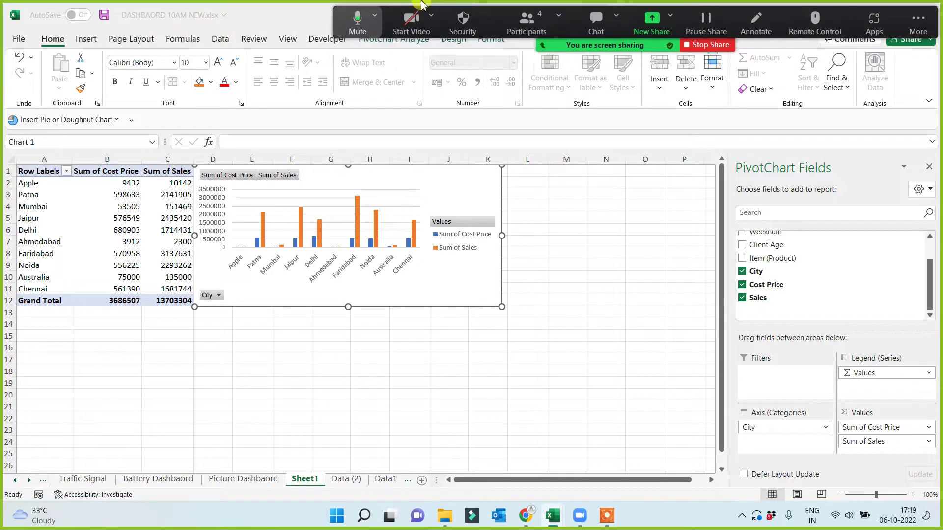
{"action": "left_click", "coordinate": [419, 46]}
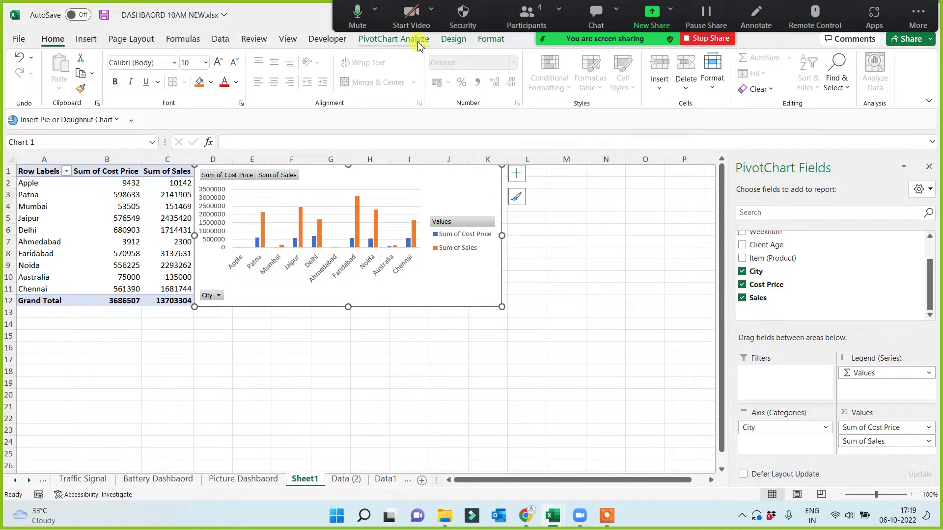
{"action": "left_click", "coordinate": [493, 41]}
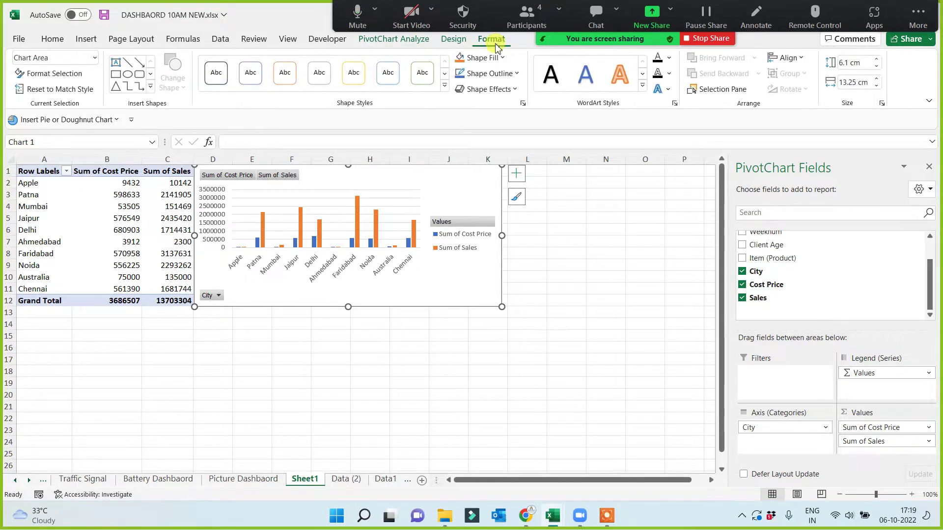
{"action": "left_click", "coordinate": [454, 38]}
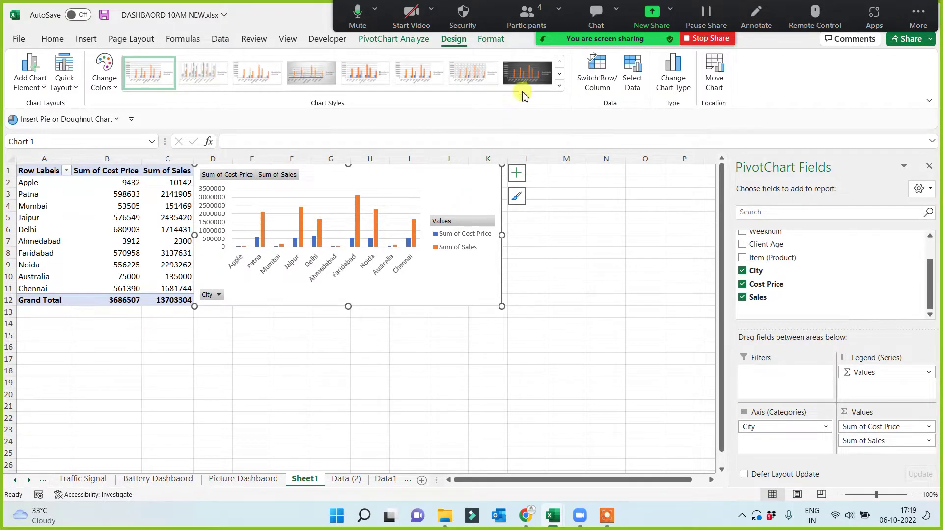
{"action": "left_click", "coordinate": [527, 73]}
{"action": "left_click", "coordinate": [289, 346]}
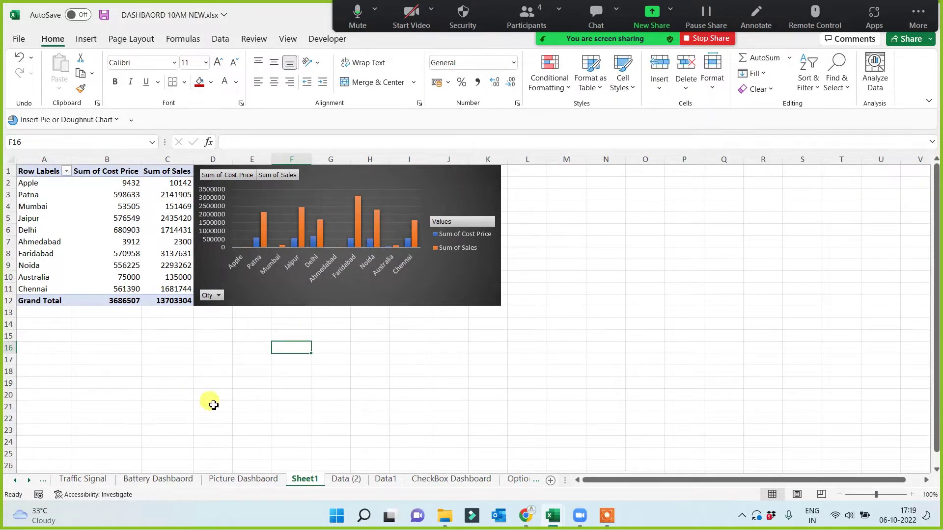
Step: Create a PivotTable from Table24 on a new worksheet, with City as rows and Cost Price and Sales as values
{"action": "left_click", "coordinate": [345, 485]}
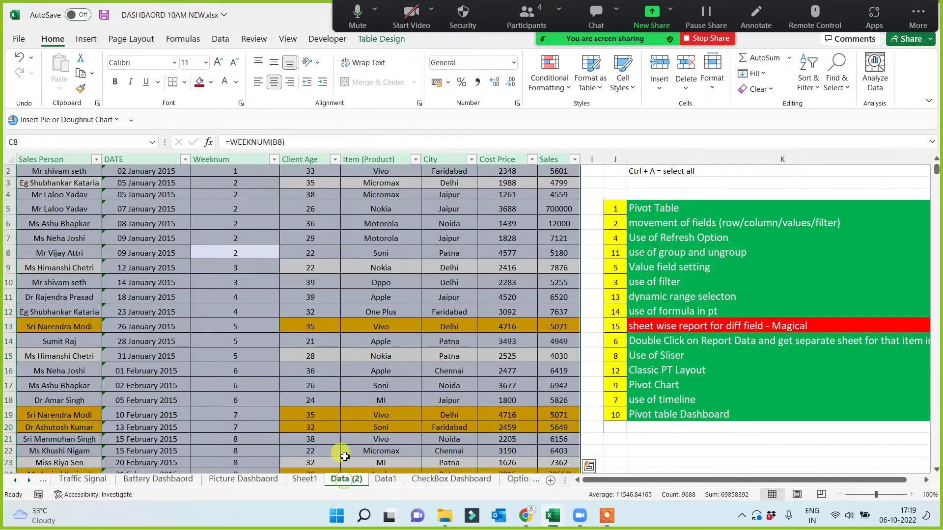
{"action": "left_click", "coordinate": [85, 39]}
{"action": "left_click", "coordinate": [30, 66]}
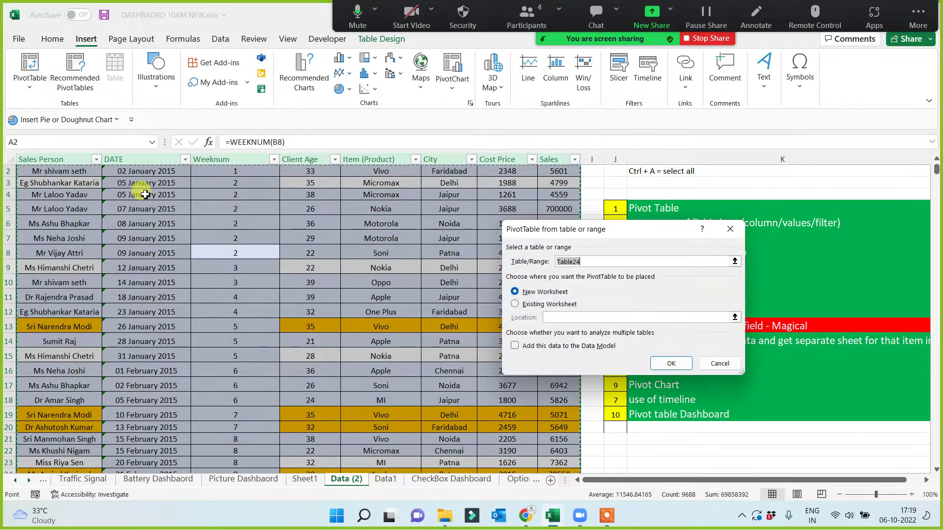
{"action": "left_click", "coordinate": [671, 364]}
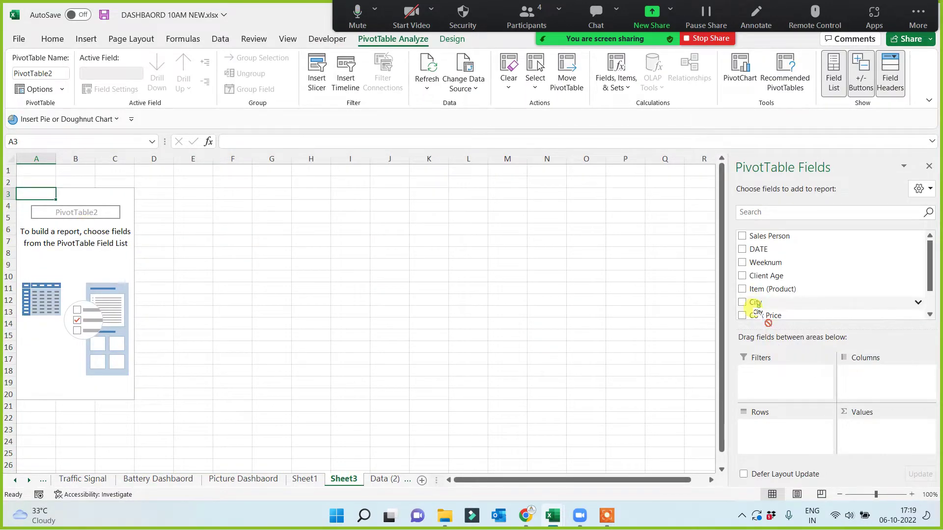
{"action": "left_click_drag", "start_coordinate": [758, 313], "coordinate": [860, 432]}
{"action": "scroll", "coordinate": [928, 275], "scroll_direction": "down", "scroll_amount": 2}
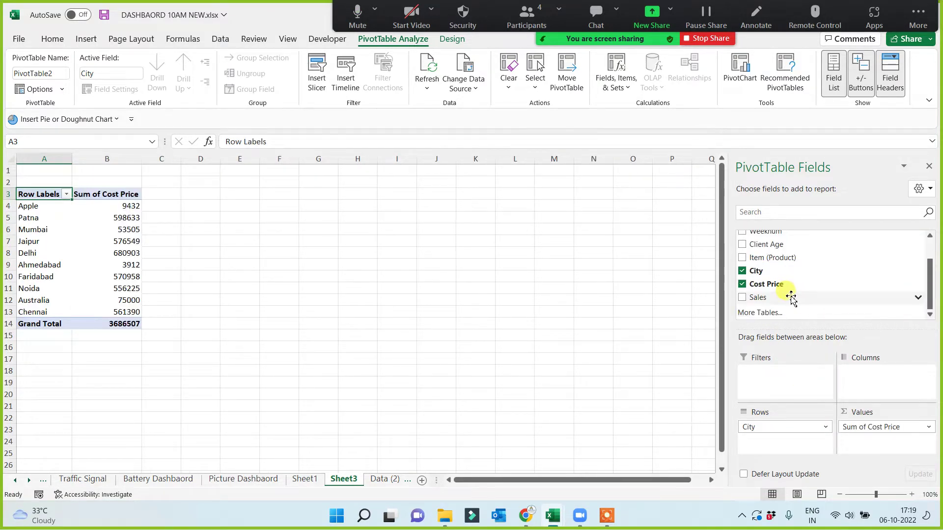
{"action": "left_click_drag", "start_coordinate": [791, 298], "coordinate": [860, 439]}
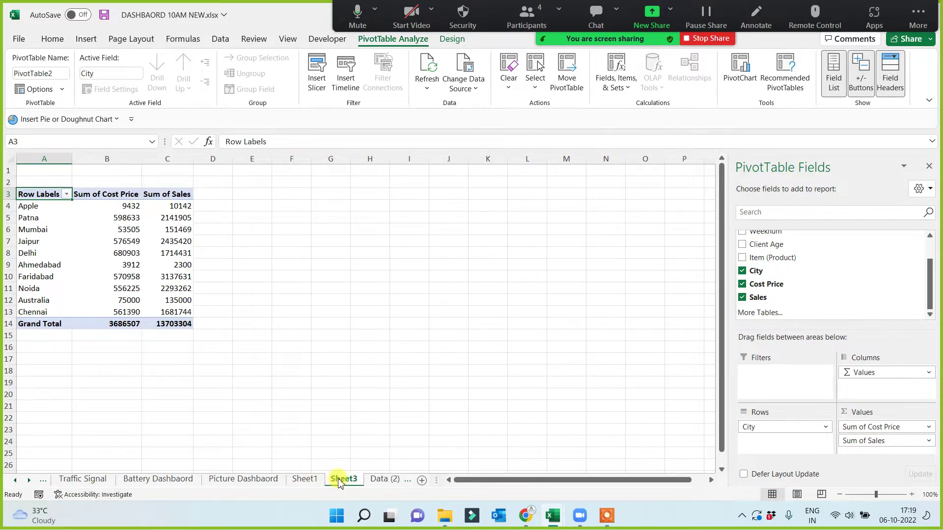
Step: Delete the Sheet3 worksheet containing the second pivot table
{"action": "left_click", "coordinate": [10, 171]}
{"action": "left_click", "coordinate": [260, 231]}
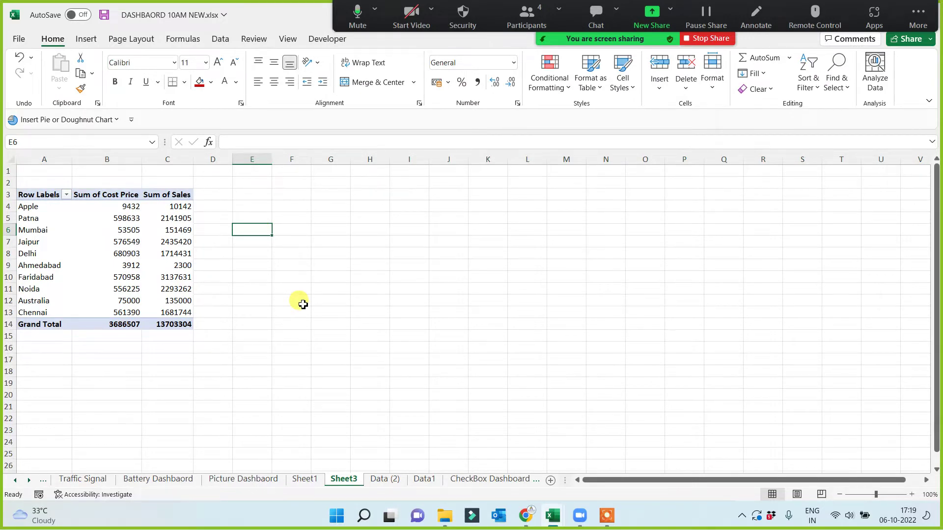
{"action": "right_click", "coordinate": [344, 479]}
{"action": "left_click", "coordinate": [374, 328]}
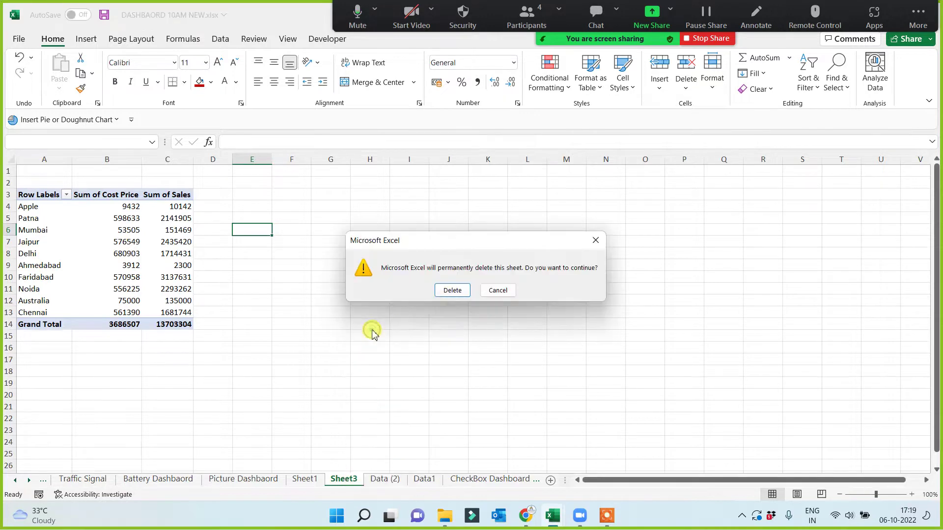
{"action": "left_click", "coordinate": [452, 290]}
Step: Insert a blank row above the pivot table and chart on Sheet1
{"action": "left_click", "coordinate": [305, 479]}
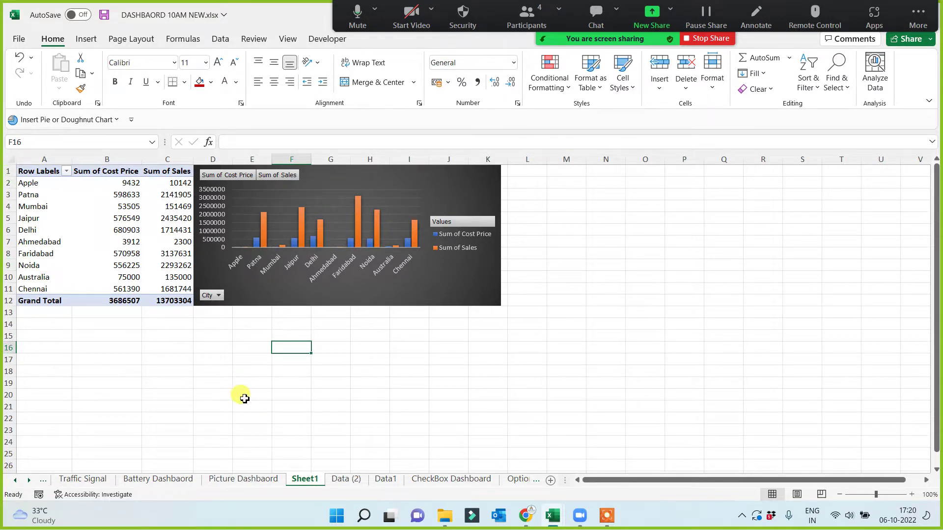
{"action": "scroll", "coordinate": [235, 408], "scroll_direction": "up", "scroll_amount": 2, "text": "ctrl"}
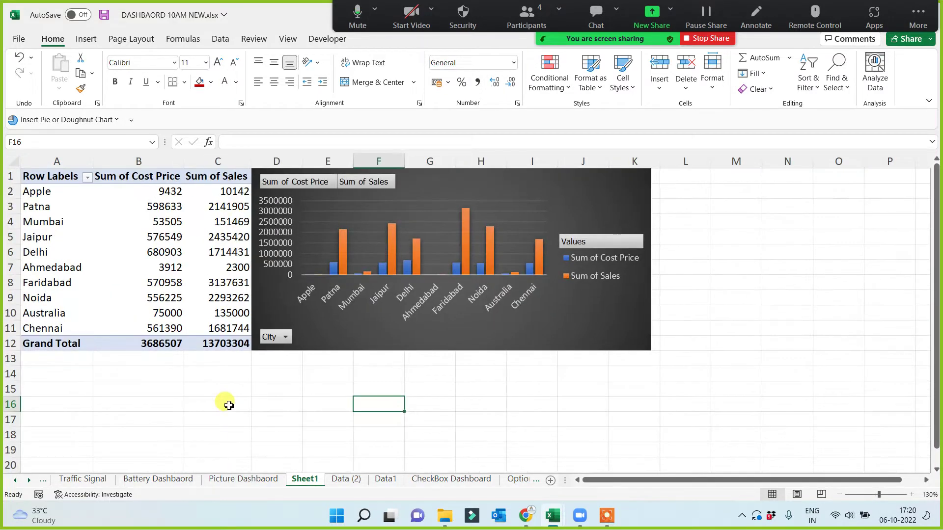
{"action": "right_click", "coordinate": [11, 177]}
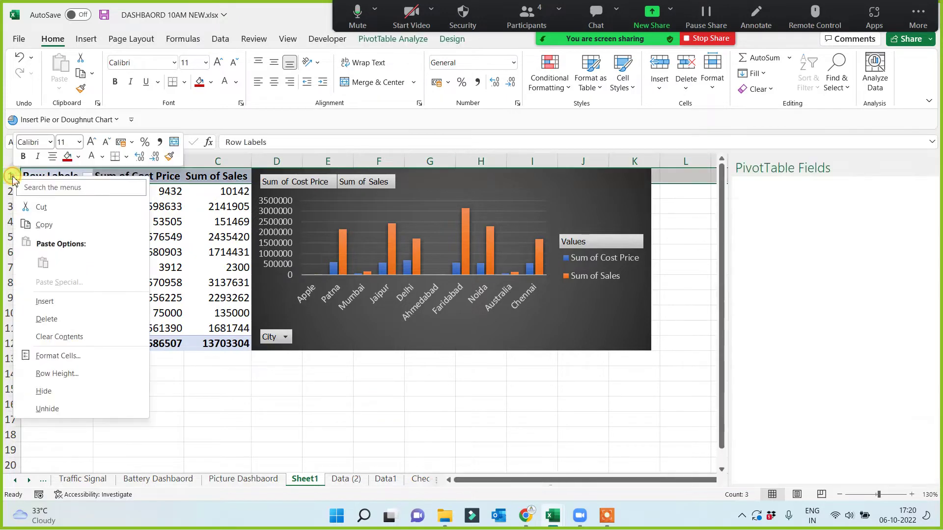
{"action": "left_click", "coordinate": [44, 301]}
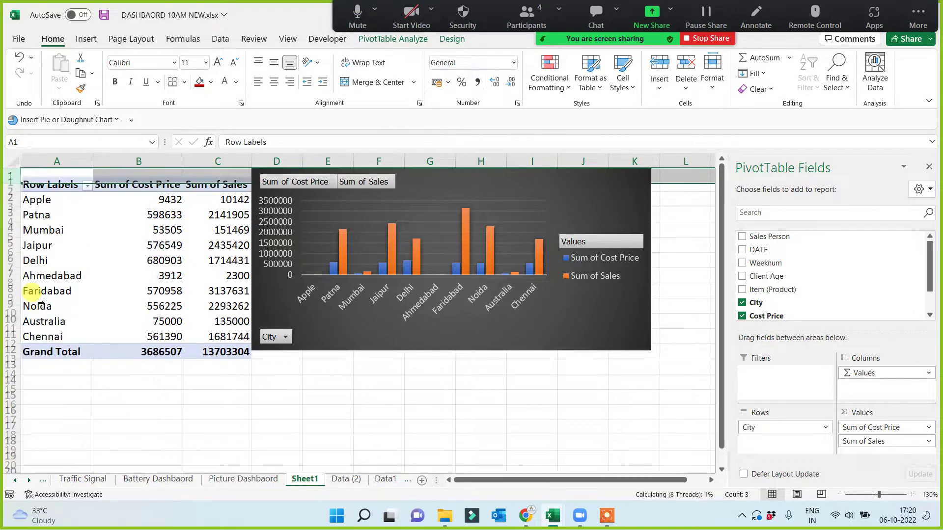
{"action": "left_click", "coordinate": [253, 432]}
Step: Format A1:P1 as a taller, merged and centred banner cell with a dark red fill
{"action": "left_click_drag", "start_coordinate": [56, 176], "coordinate": [879, 171]}
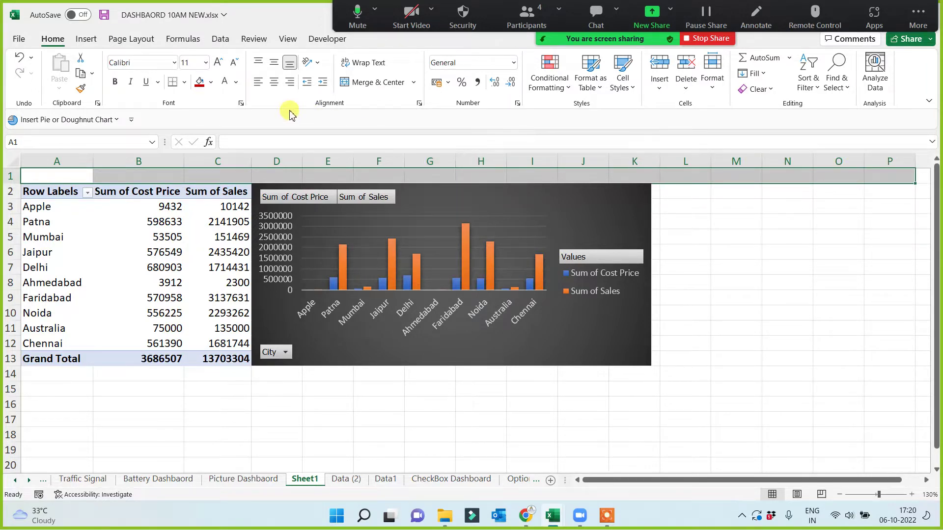
{"action": "left_click", "coordinate": [372, 82]}
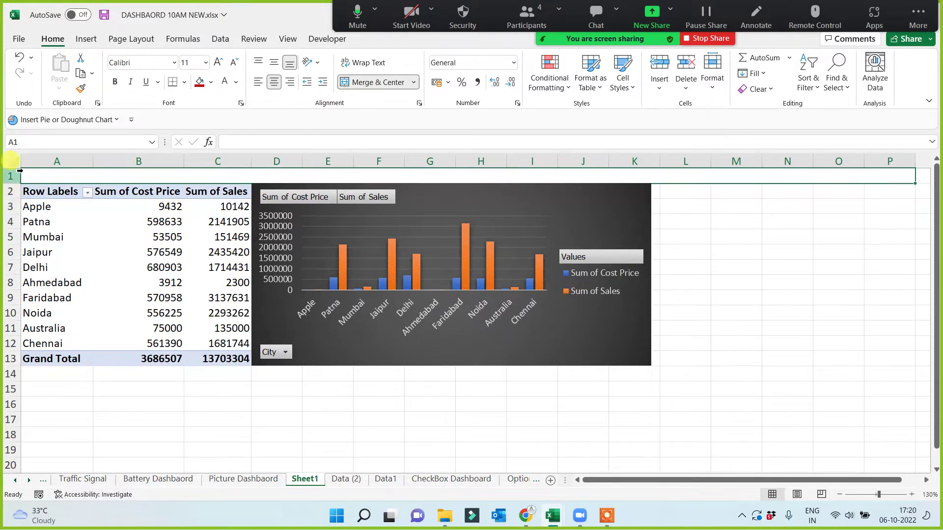
{"action": "left_click_drag", "start_coordinate": [11, 185], "coordinate": [22, 202]}
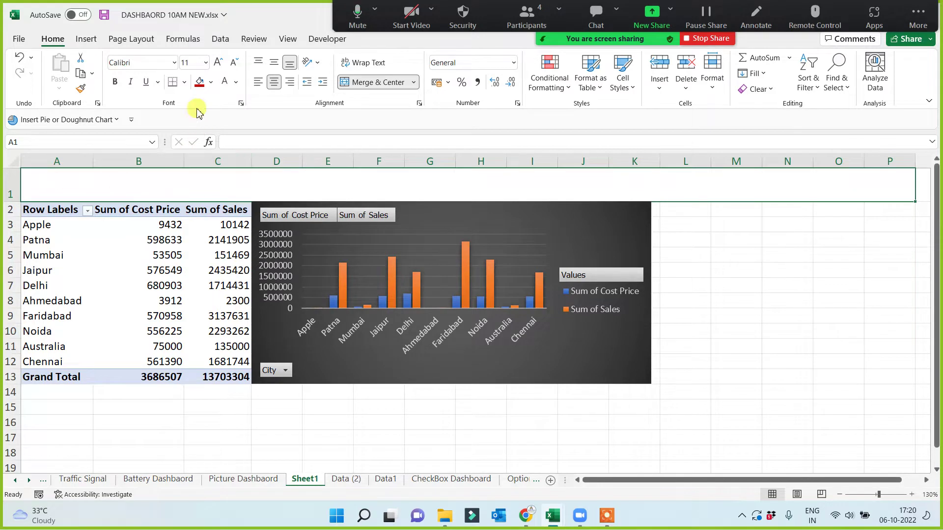
{"action": "left_click", "coordinate": [199, 82]}
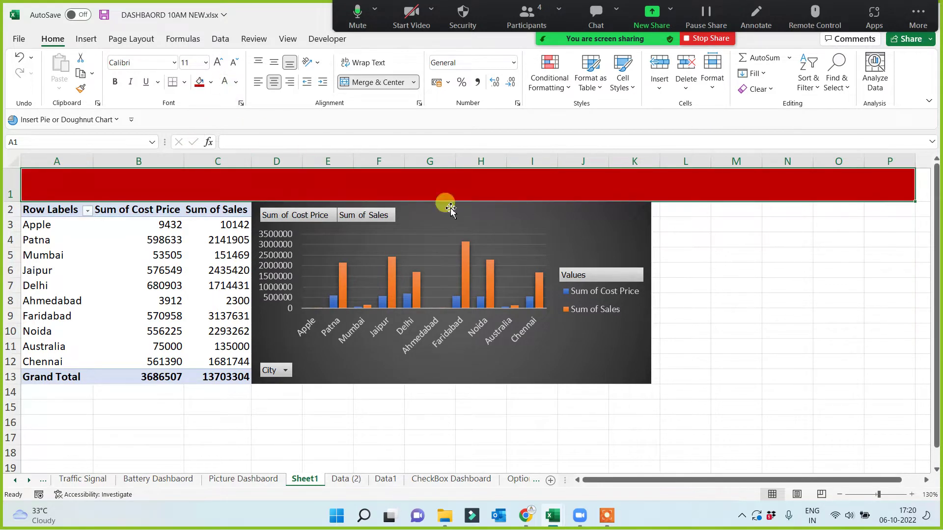
Step: Apply a black outside border around the dashboard area A1:P18
{"action": "left_click_drag", "start_coordinate": [83, 180], "coordinate": [68, 447]}
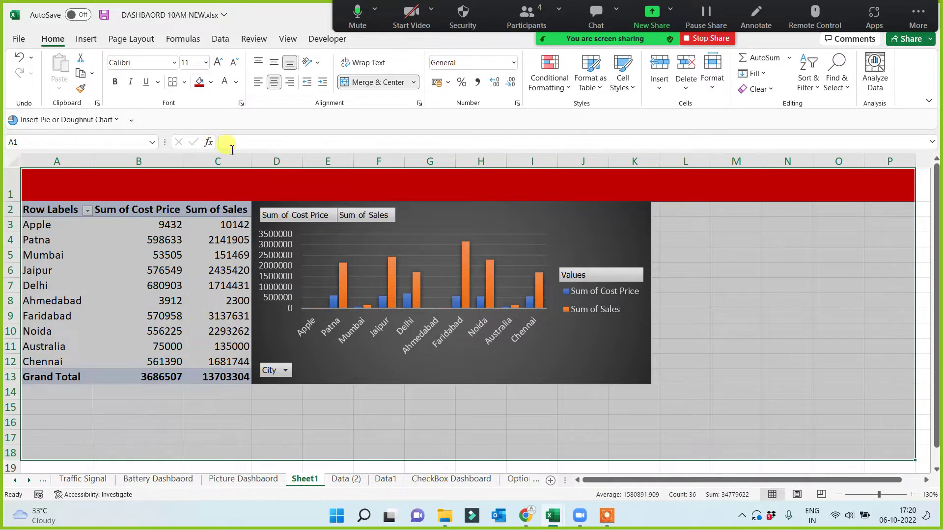
{"action": "left_click", "coordinate": [185, 82]}
{"action": "left_click", "coordinate": [182, 243]}
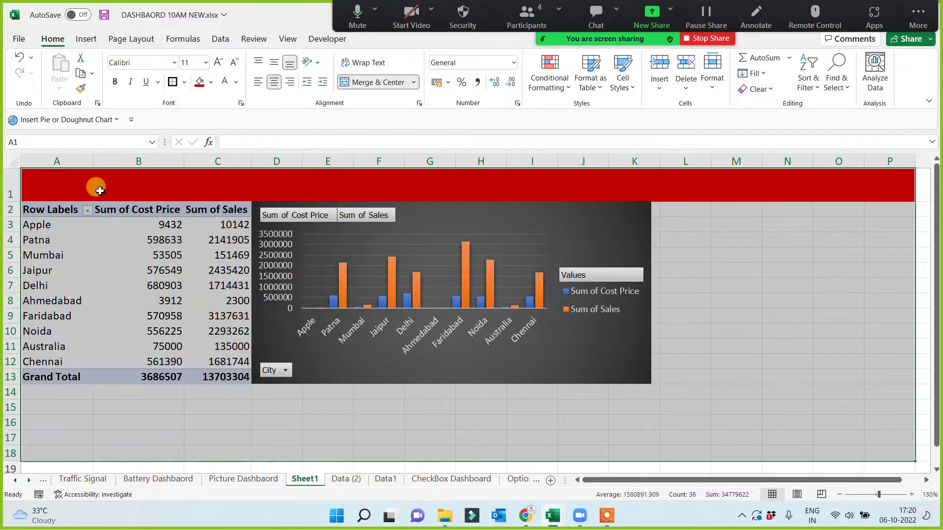
{"action": "left_click", "coordinate": [858, 315]}
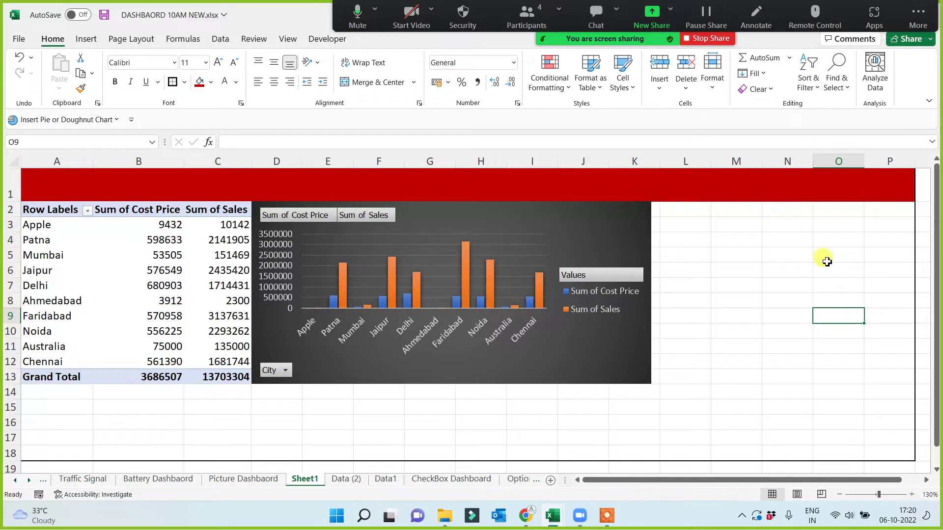
Step: Apply a thick outside border around the whole dashboard area A1:P18
{"action": "left_click", "coordinate": [396, 186]}
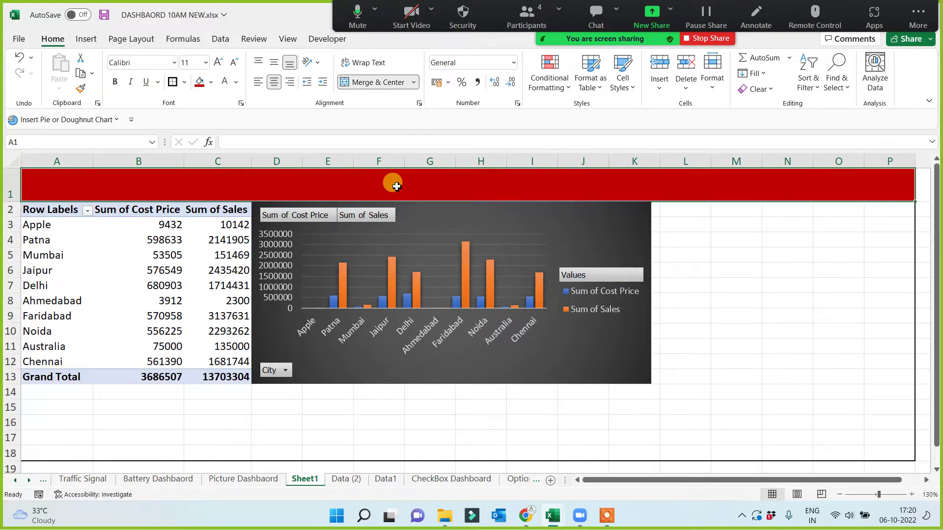
{"action": "left_click_drag", "start_coordinate": [397, 186], "coordinate": [229, 456]}
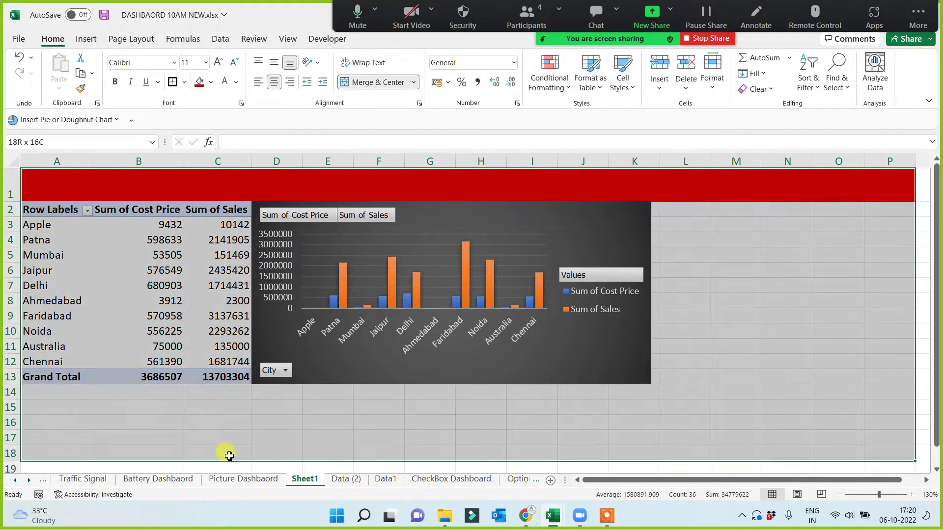
{"action": "left_click", "coordinate": [184, 82]}
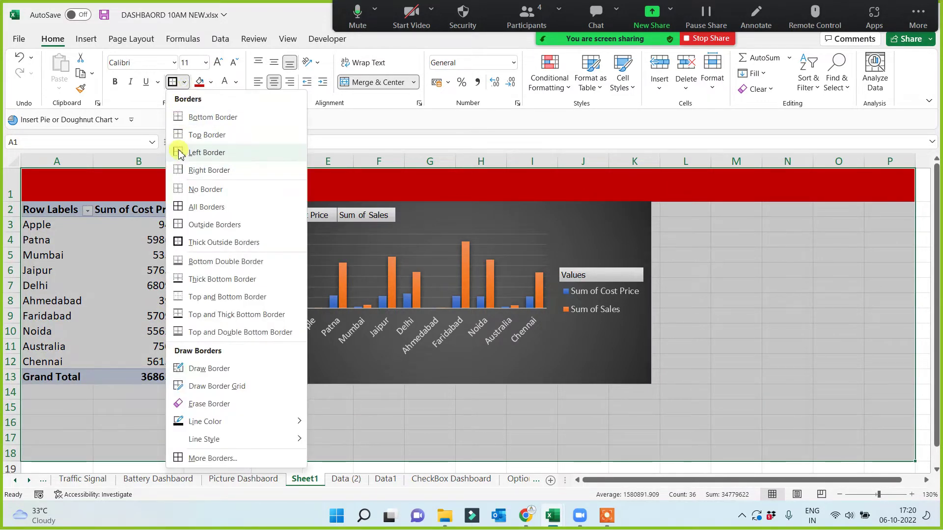
{"action": "left_click", "coordinate": [180, 243]}
{"action": "left_click", "coordinate": [189, 407]}
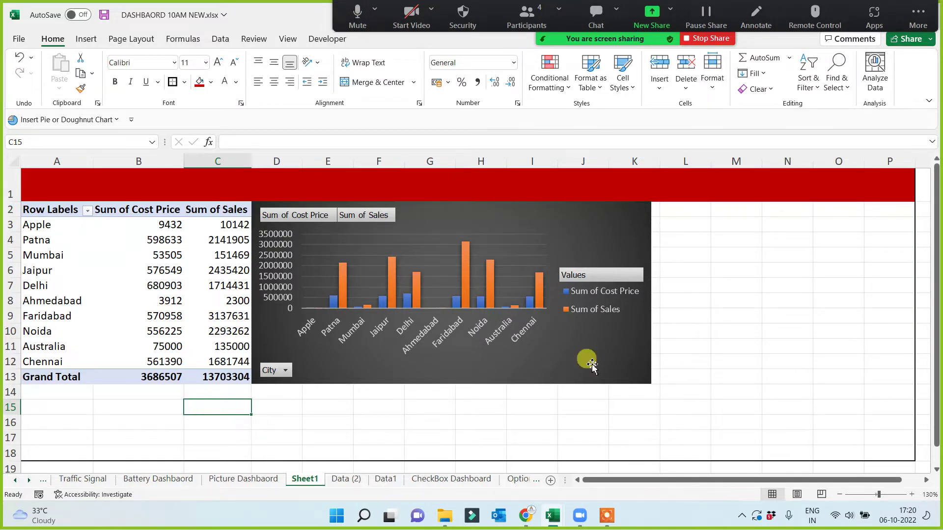
Step: Narrow the PivotChart so its right edge meets the start of column J, and close its field list
{"action": "left_click", "coordinate": [648, 241]}
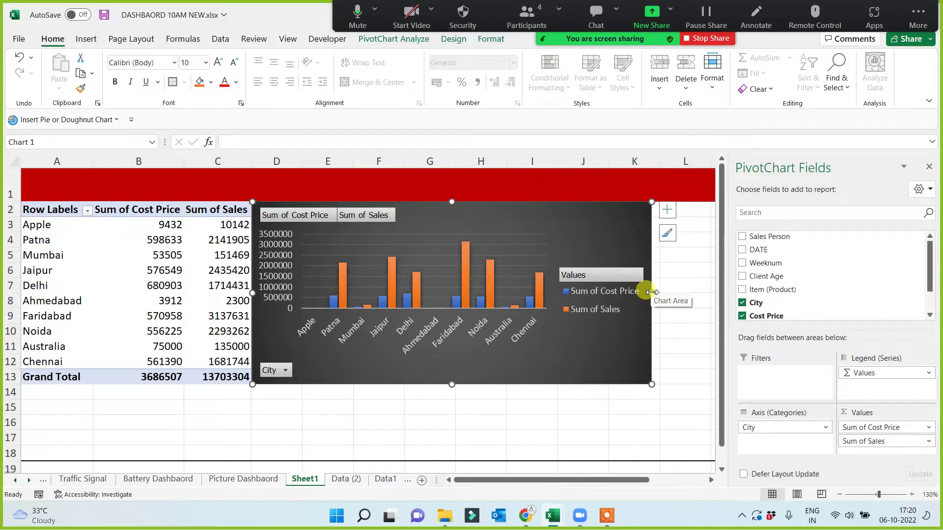
{"action": "left_click_drag", "start_coordinate": [648, 290], "coordinate": [573, 291]}
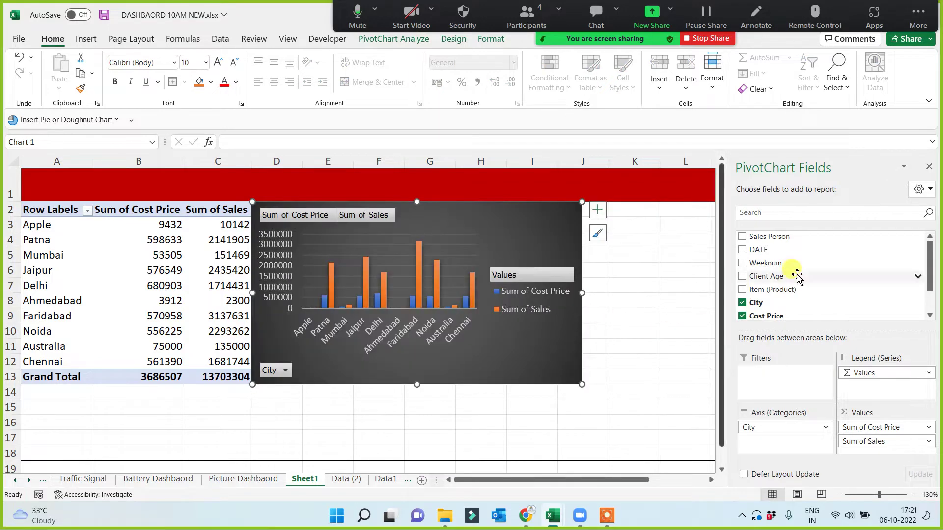
{"action": "left_click", "coordinate": [932, 169]}
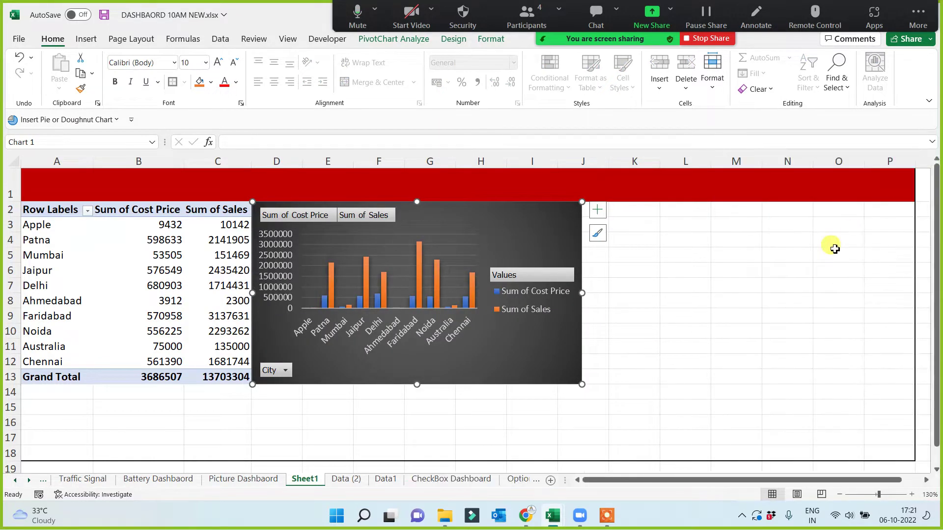
{"action": "left_click", "coordinate": [678, 317]}
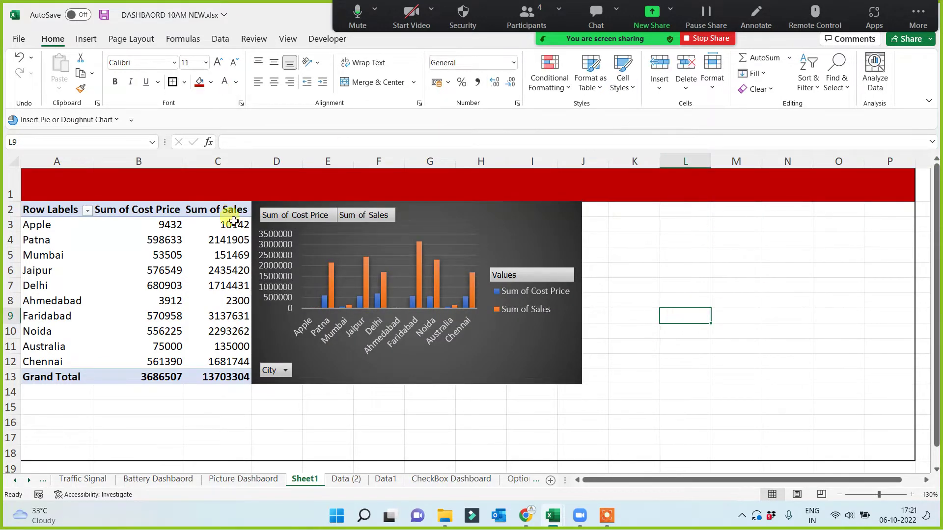
Step: Insert slicers for Sales Person, Weeknum and Item (Product) from the pivot table
{"action": "left_click", "coordinate": [60, 275]}
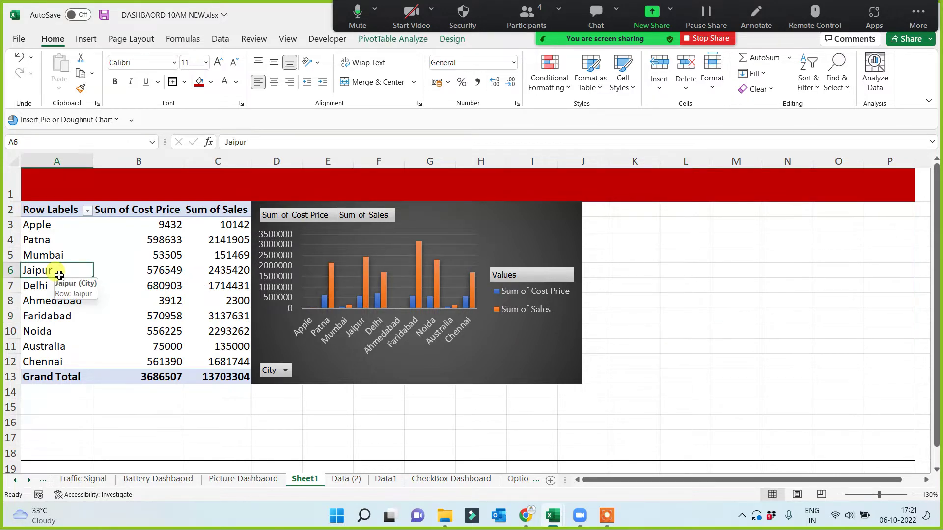
{"action": "left_click", "coordinate": [402, 41]}
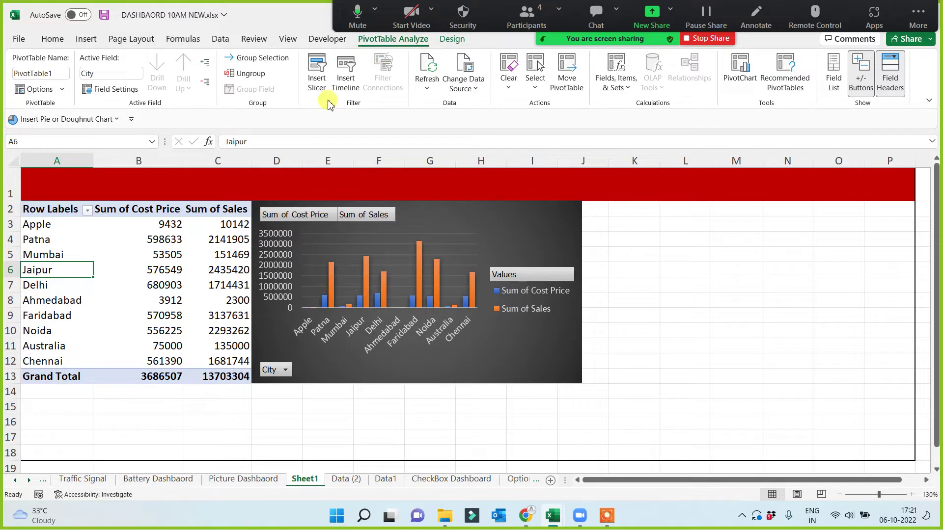
{"action": "left_click", "coordinate": [316, 69]}
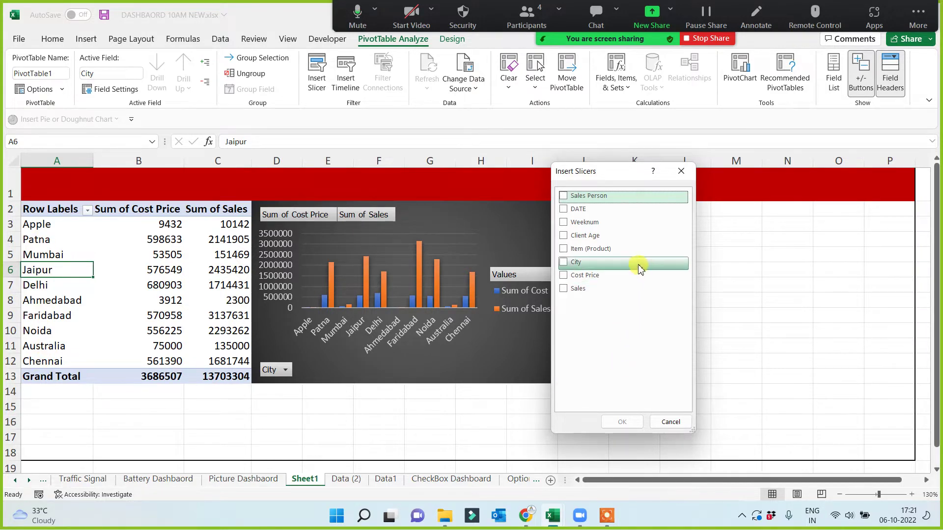
{"action": "left_click", "coordinate": [563, 250]}
{"action": "left_click", "coordinate": [564, 197]}
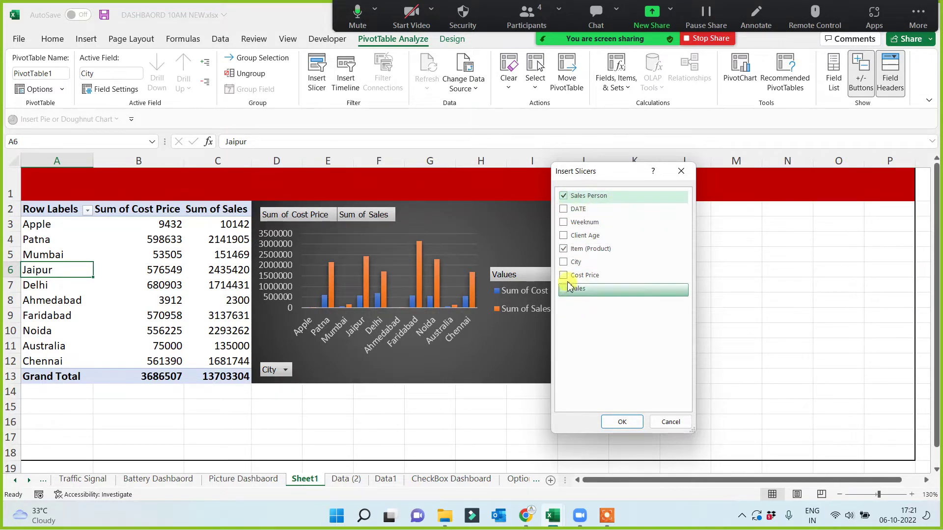
{"action": "left_click", "coordinate": [564, 223]}
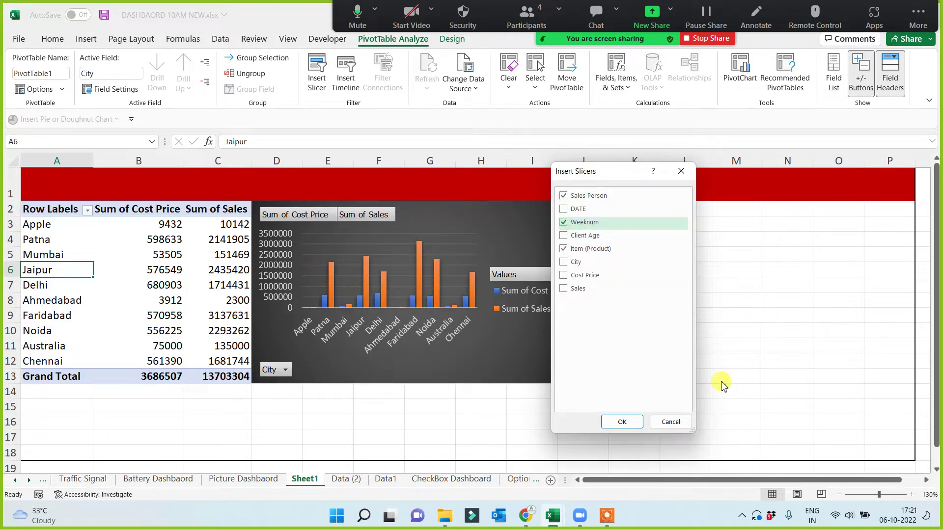
{"action": "left_click", "coordinate": [622, 423]}
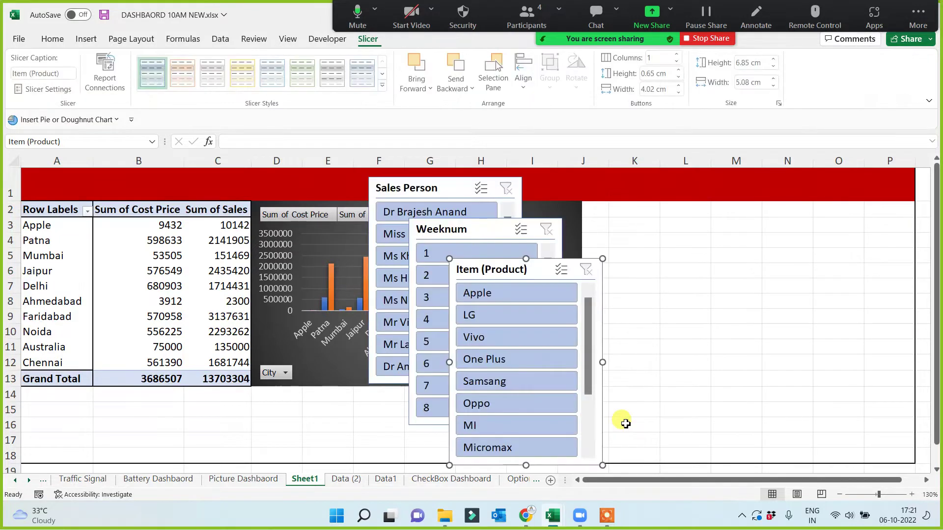
Step: Line up the Item (Product), Weeknum and Sales Person slicers beside the chart, narrowing Item (Product) to about 3.98 cm and Weeknum to about 2.78 cm
{"action": "left_click_drag", "start_coordinate": [573, 264], "coordinate": [676, 212]}
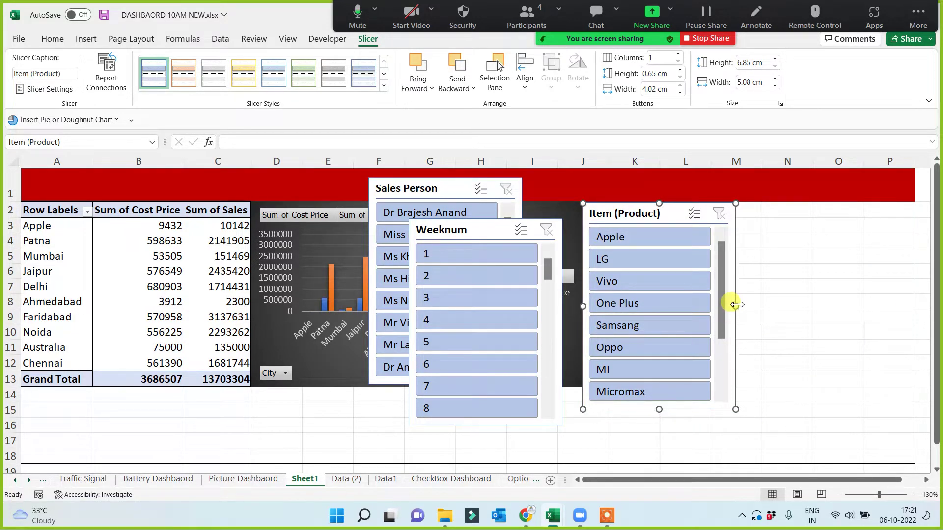
{"action": "left_click_drag", "start_coordinate": [735, 305], "coordinate": [703, 305]}
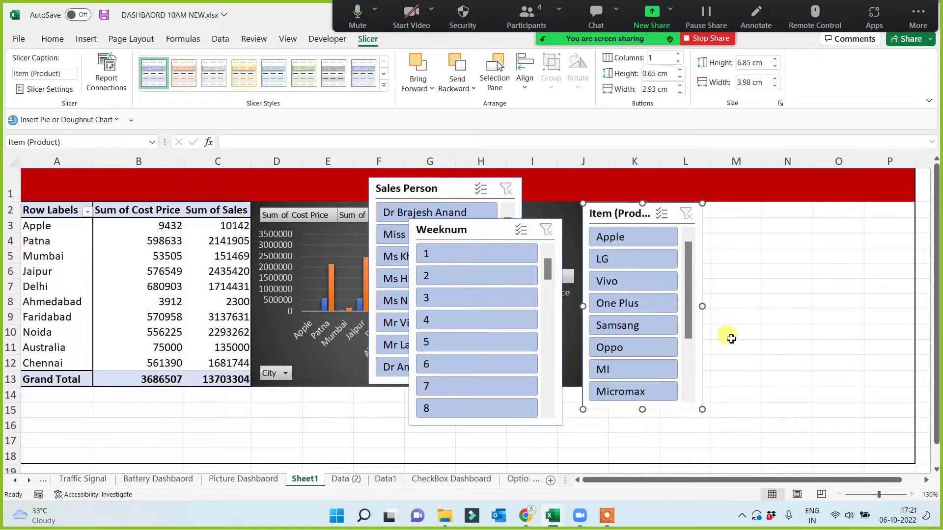
{"action": "left_click_drag", "start_coordinate": [469, 227], "coordinate": [763, 207]}
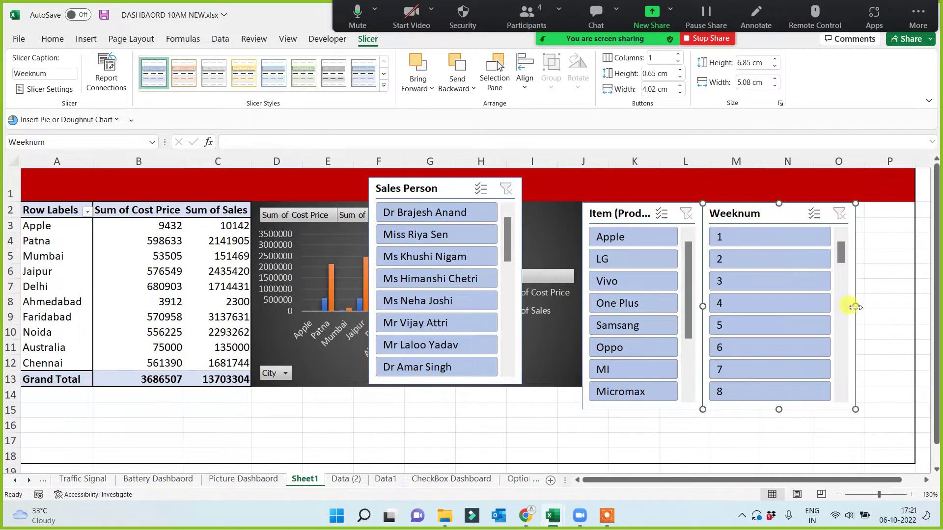
{"action": "left_click_drag", "start_coordinate": [855, 308], "coordinate": [786, 309]}
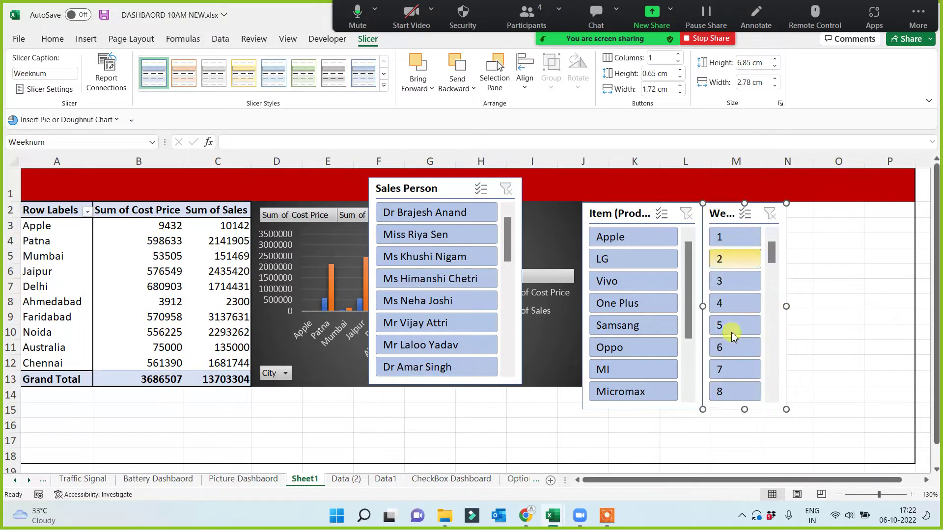
{"action": "left_click_drag", "start_coordinate": [438, 187], "coordinate": [862, 212]}
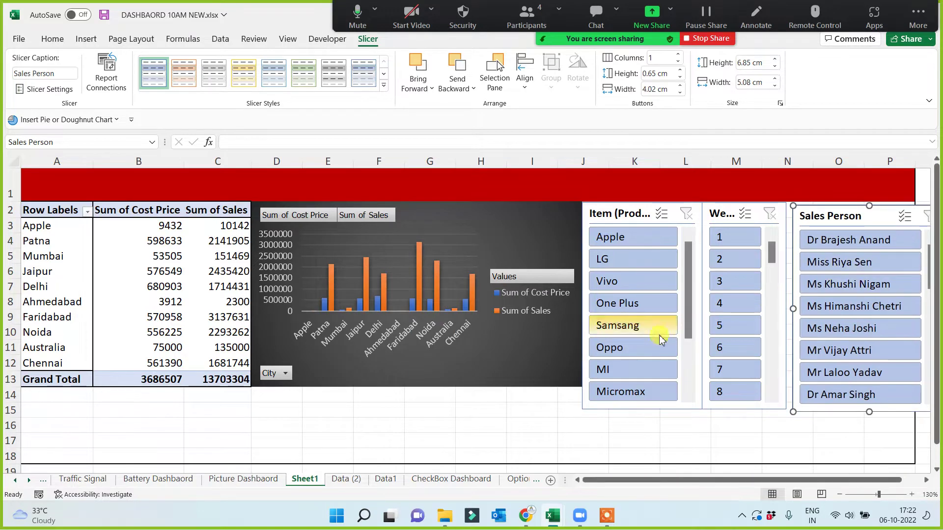
Step: Narrow the Item (Product) slicer to about 3.56 cm and move the Weeknum slicer directly against it
{"action": "left_click", "coordinate": [698, 363]}
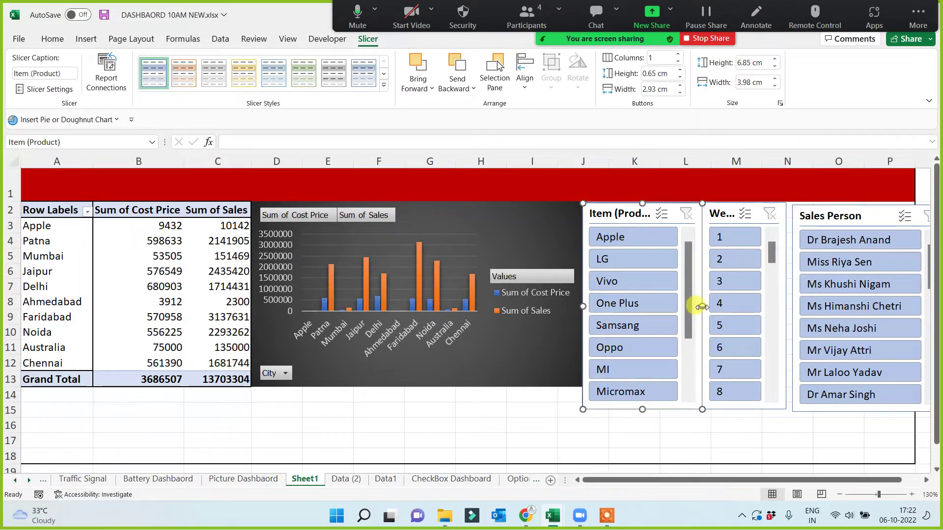
{"action": "left_click_drag", "start_coordinate": [702, 306], "coordinate": [690, 306]}
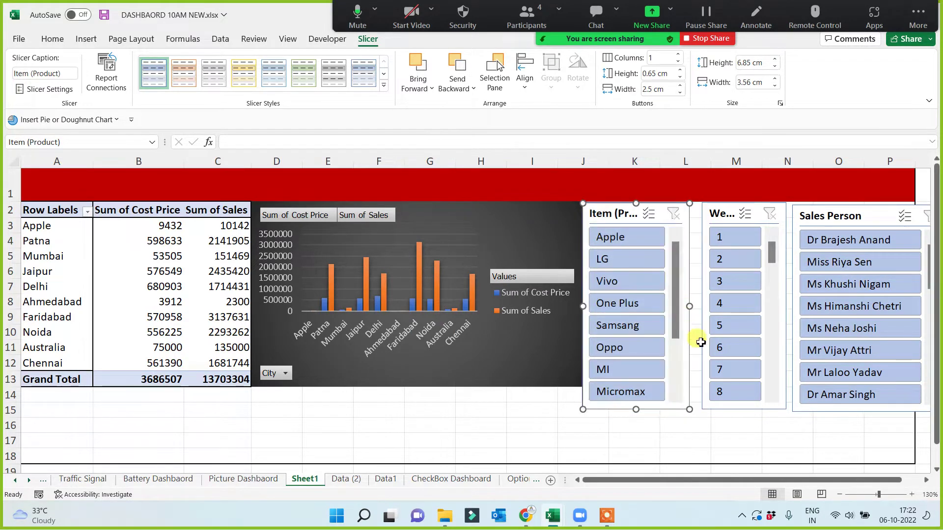
{"action": "left_click", "coordinate": [704, 317]}
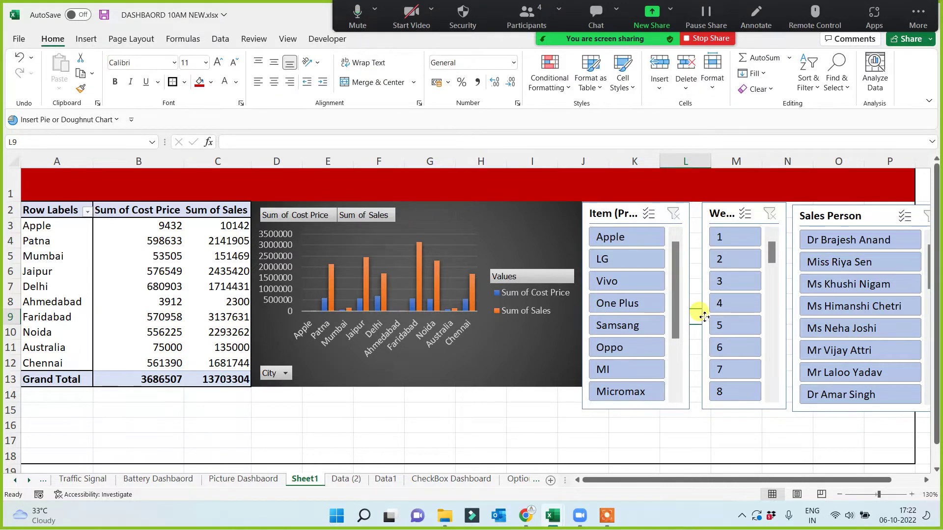
{"action": "left_click_drag", "start_coordinate": [705, 319], "coordinate": [693, 318]}
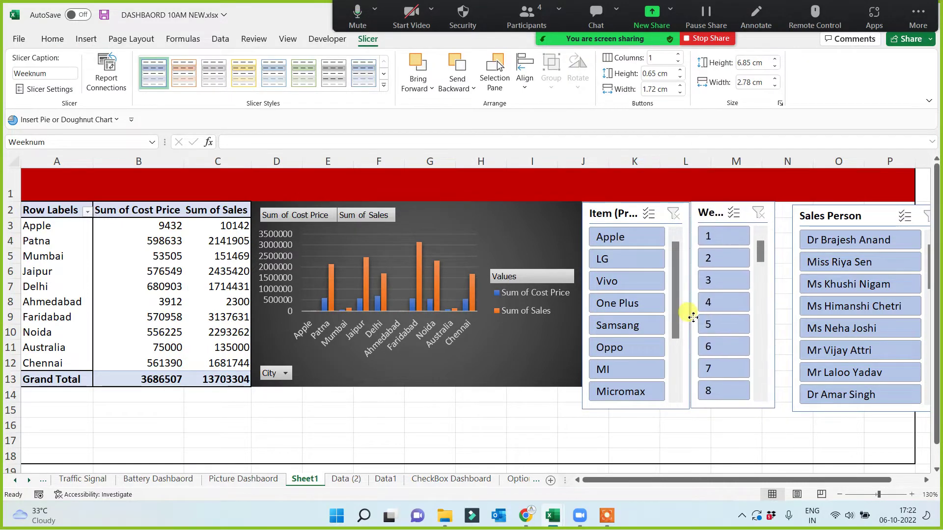
Step: Move the Sales Person slicer against the Weeknum slicer and narrow it to about 4.62 cm, ending at column P's border
{"action": "left_click_drag", "start_coordinate": [796, 327], "coordinate": [778, 322]}
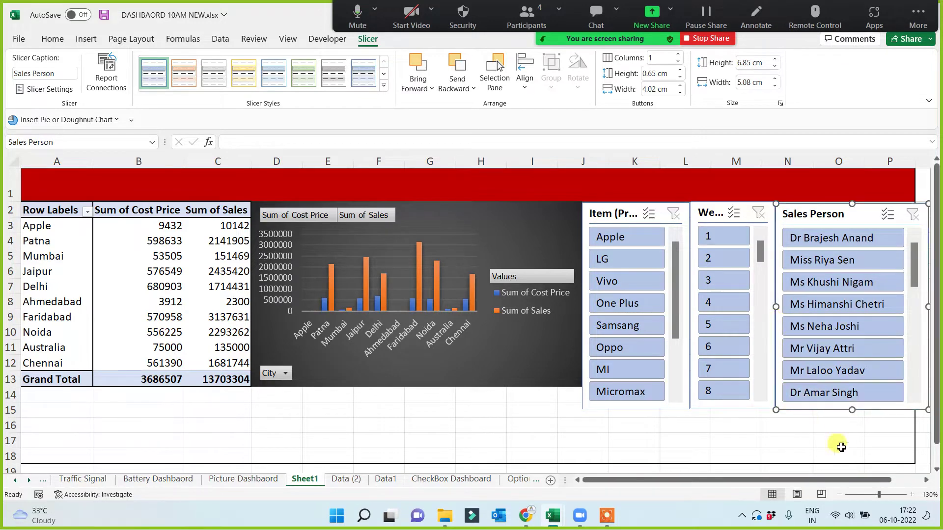
{"action": "left_click_drag", "start_coordinate": [929, 307], "coordinate": [846, 319]}
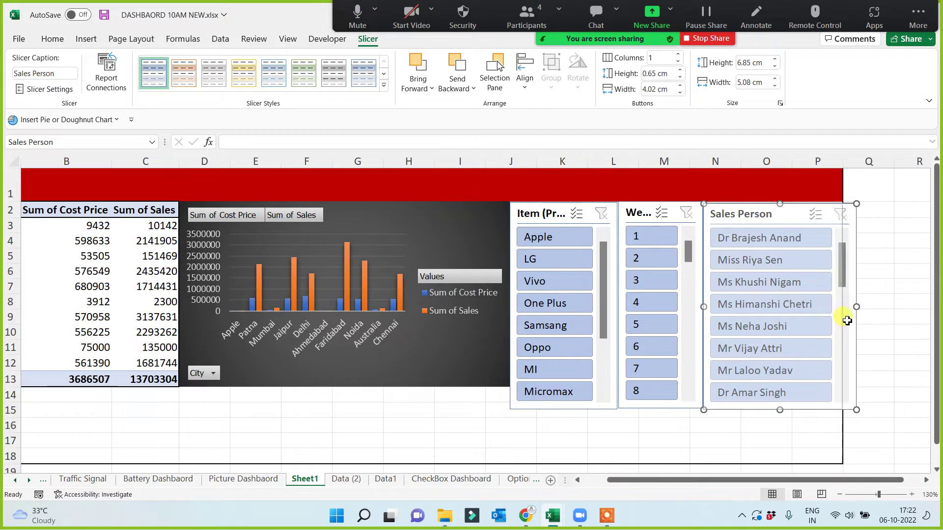
{"action": "left_click", "coordinate": [870, 360]}
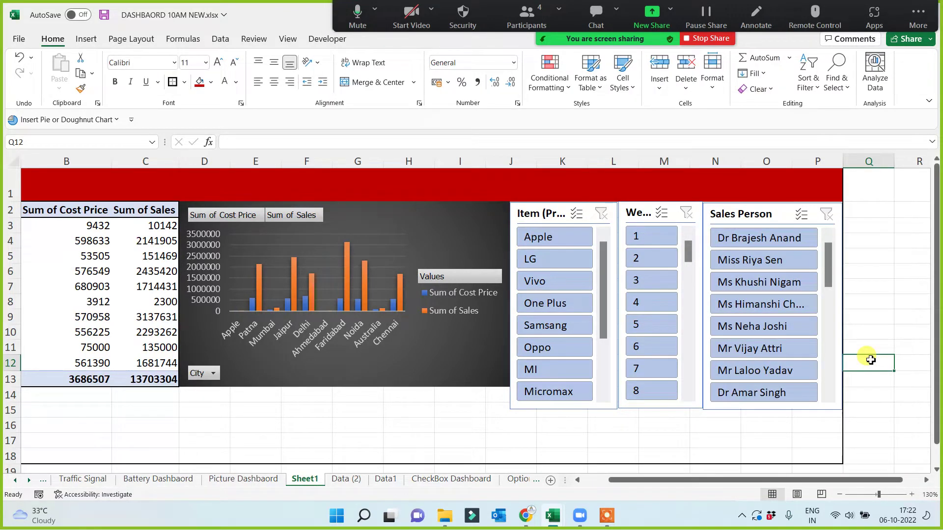
{"action": "left_click_drag", "start_coordinate": [699, 481], "coordinate": [636, 481]}
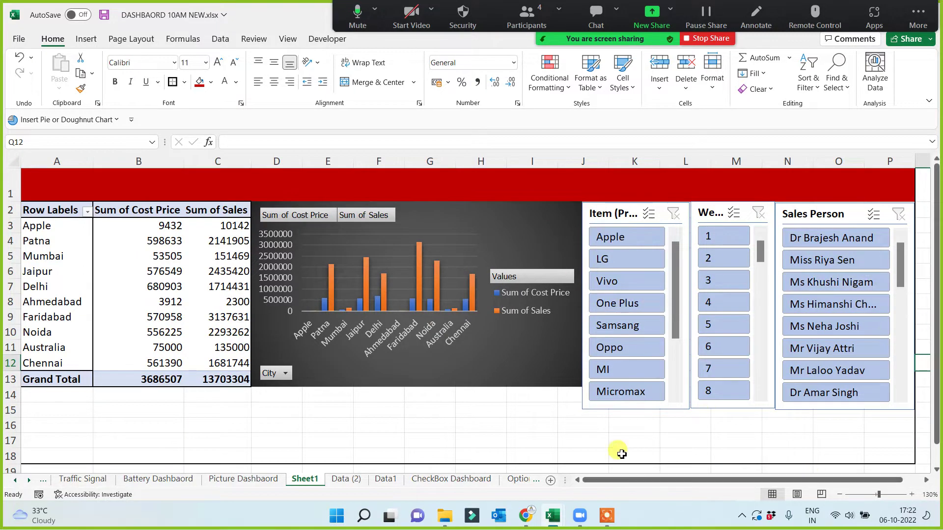
Step: Shorten the Item (Product), Weeknum and Sales Person slicers to about 6.1 cm high, aligning their lower edges with the chart
{"action": "left_click", "coordinate": [637, 409]}
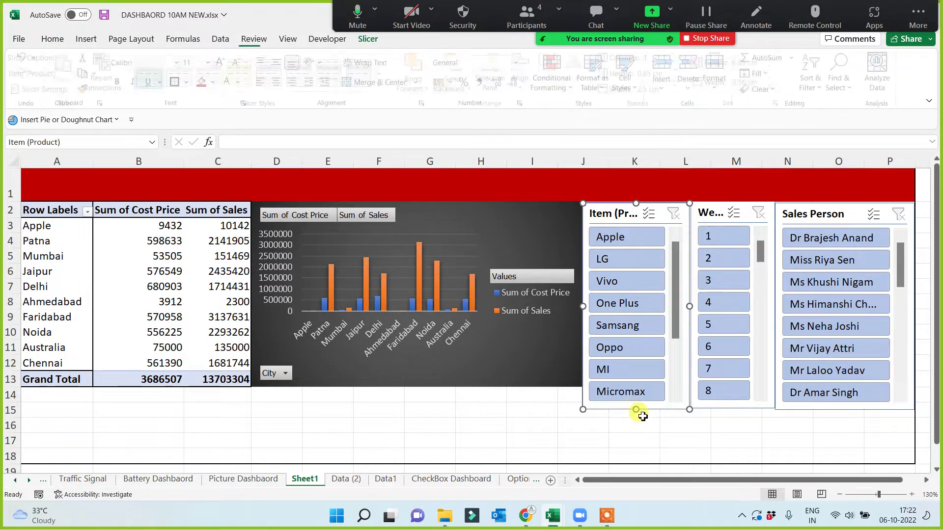
{"action": "mouse_move", "coordinate": [636, 410]}
{"action": "left_mouse_down"}
{"action": "mouse_move", "coordinate": [635, 387]}
{"action": "mouse_move", "coordinate": [641, 398]}
{"action": "left_mouse_up"}
{"action": "left_click", "coordinate": [727, 409]}
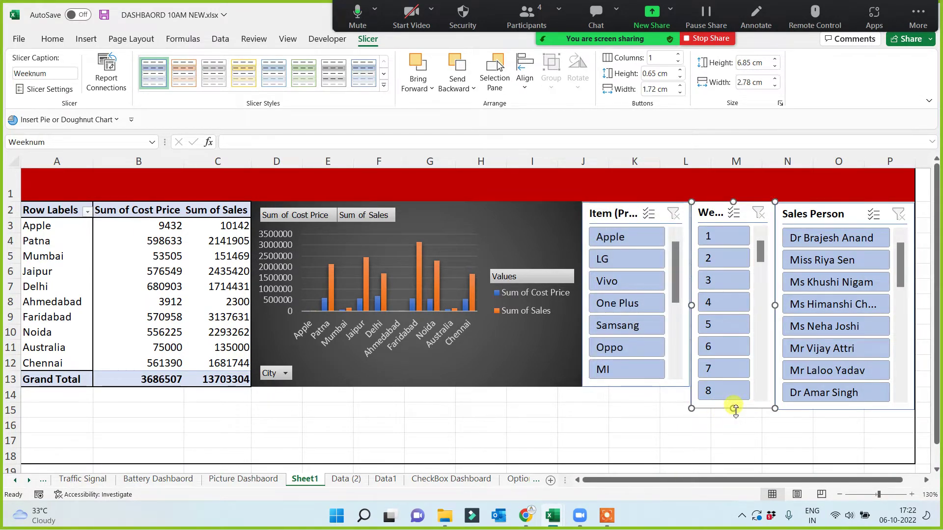
{"action": "left_click_drag", "start_coordinate": [735, 410], "coordinate": [734, 387]}
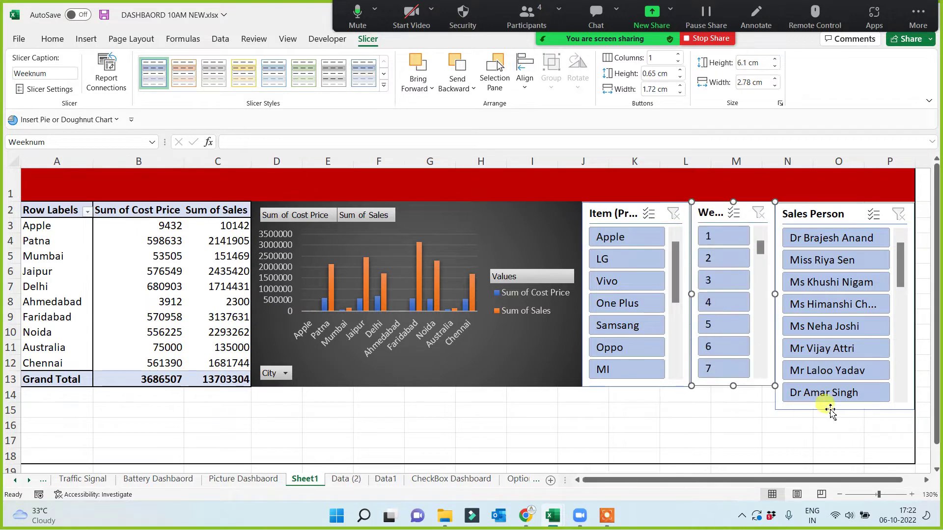
{"action": "left_click", "coordinate": [829, 410]}
{"action": "left_click_drag", "start_coordinate": [847, 411], "coordinate": [845, 386]}
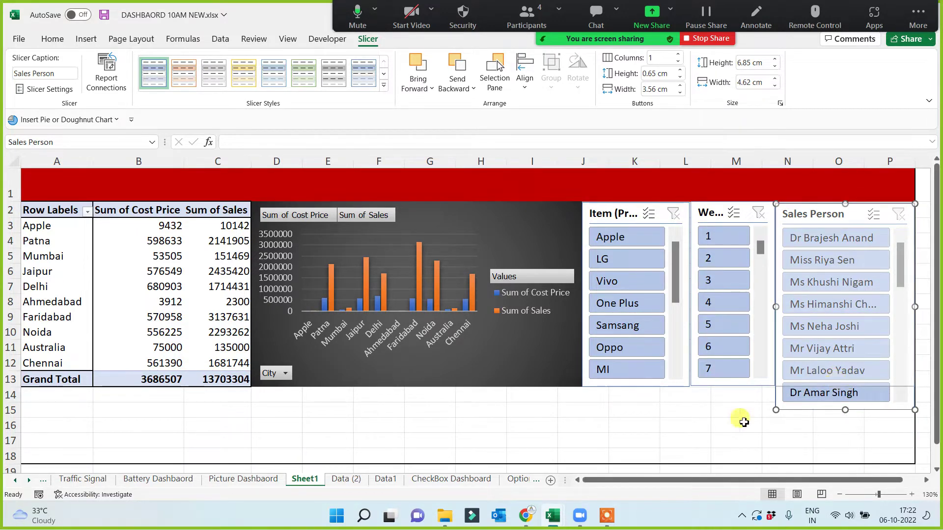
{"action": "left_click", "coordinate": [648, 423]}
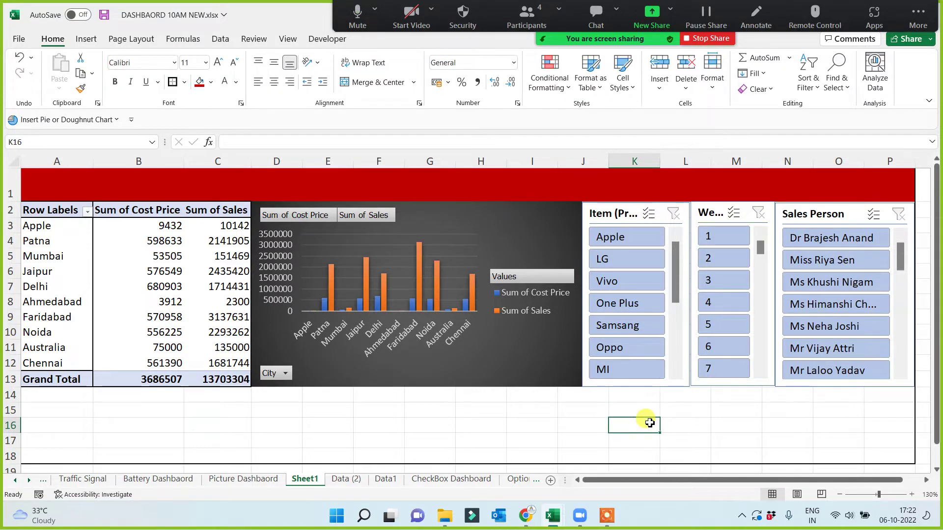
Step: Insert a DATE timeline for the City sales and cost pivot table
{"action": "left_click", "coordinate": [145, 336]}
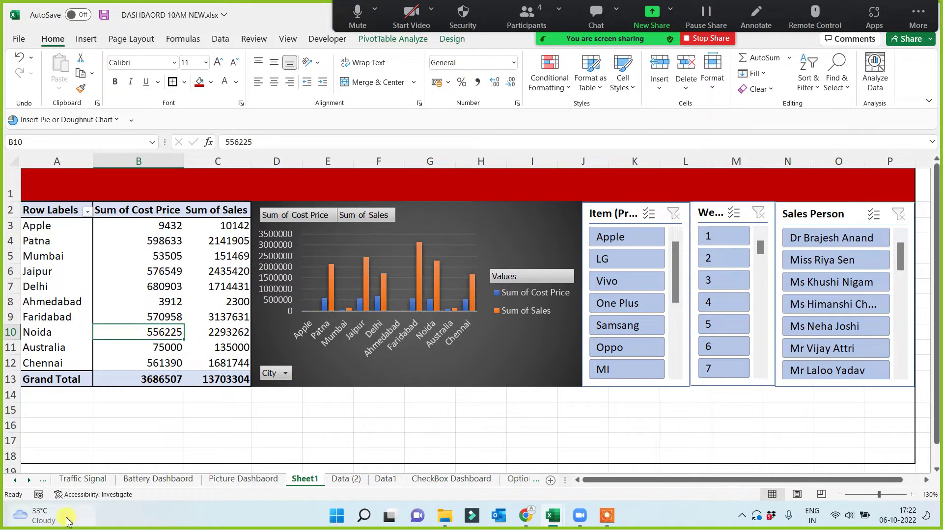
{"action": "left_click", "coordinate": [393, 40]}
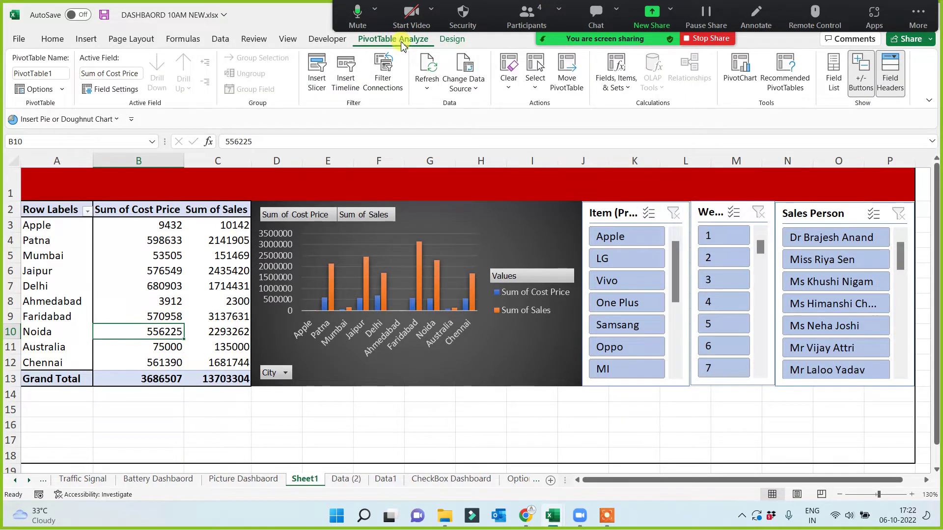
{"action": "left_click", "coordinate": [346, 72]}
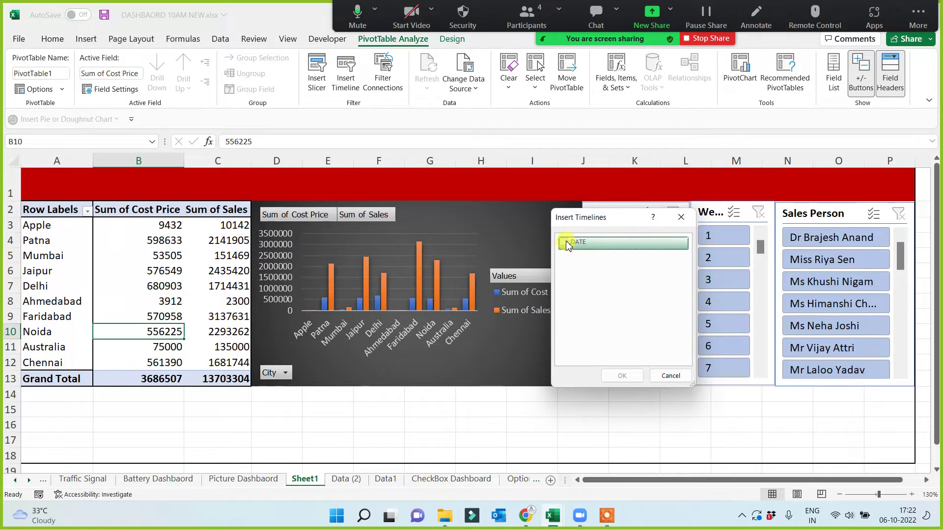
{"action": "left_click", "coordinate": [565, 244]}
{"action": "left_click", "coordinate": [622, 376]}
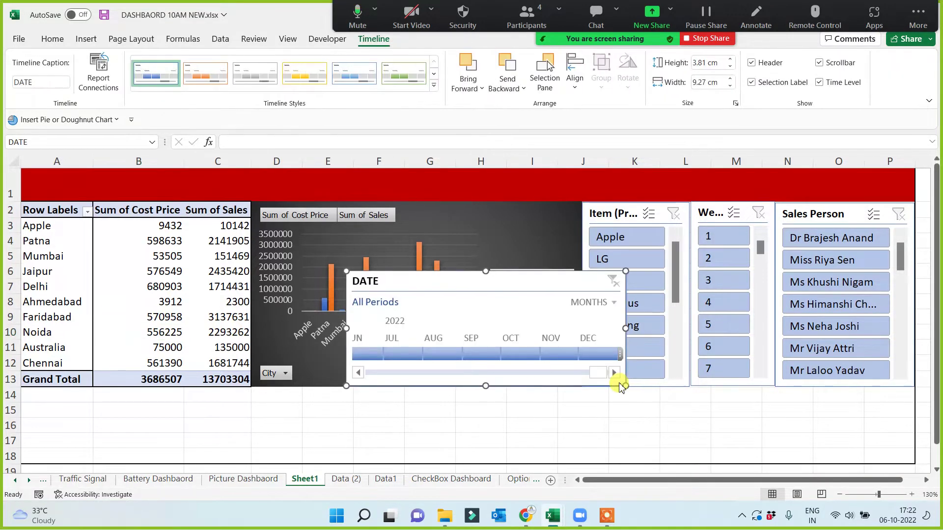
Step: Place the DATE timeline directly below the chart and shorten it to about 2.32 cm high
{"action": "left_click_drag", "start_coordinate": [397, 300], "coordinate": [317, 354]}
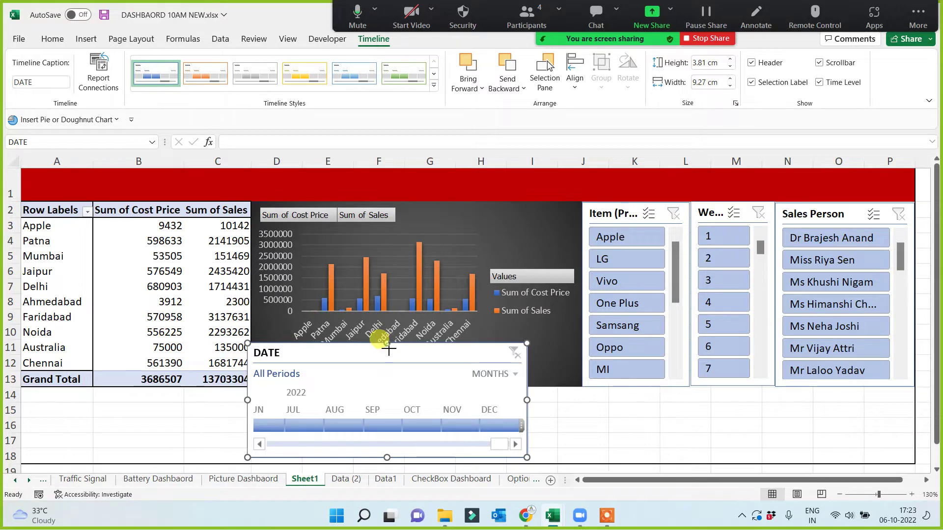
{"action": "left_click_drag", "start_coordinate": [387, 345], "coordinate": [387, 387]}
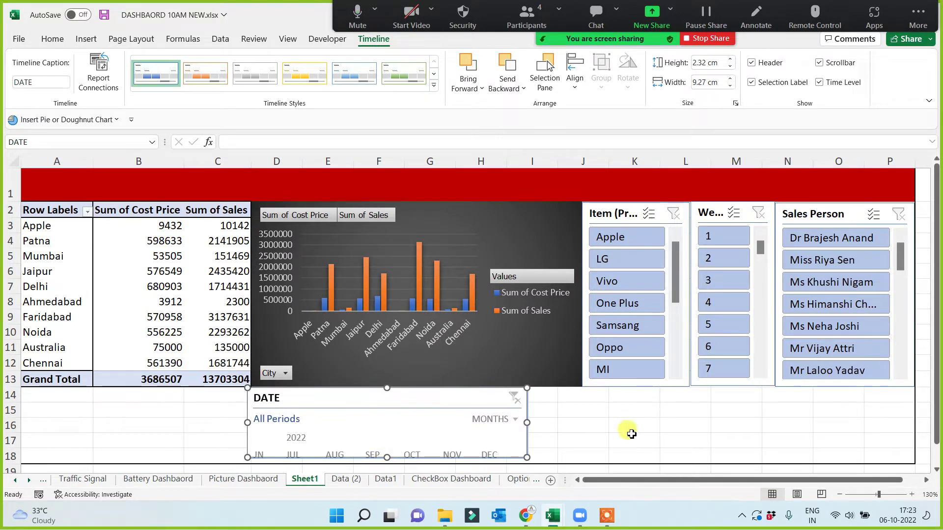
{"action": "scroll", "coordinate": [599, 420], "scroll_direction": "down", "scroll_amount": 1, "text": "ctrl"}
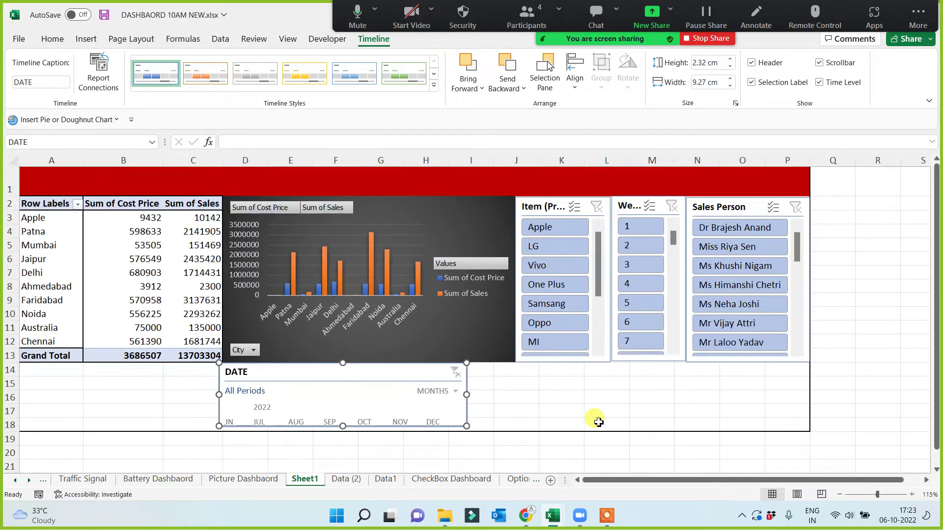
{"action": "left_click", "coordinate": [513, 397]}
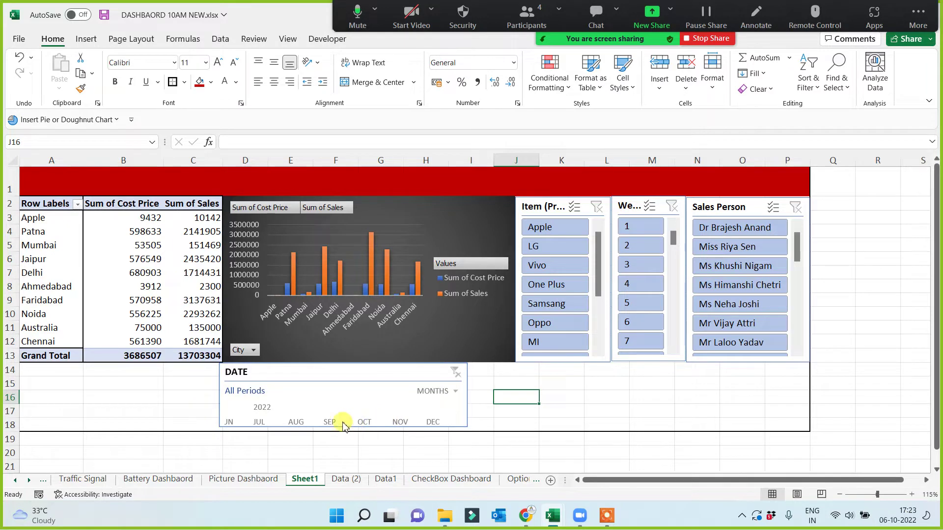
Step: Extend the dashboard's outside border down to row 20 by outlining the range A1:P20
{"action": "left_click", "coordinate": [93, 398]}
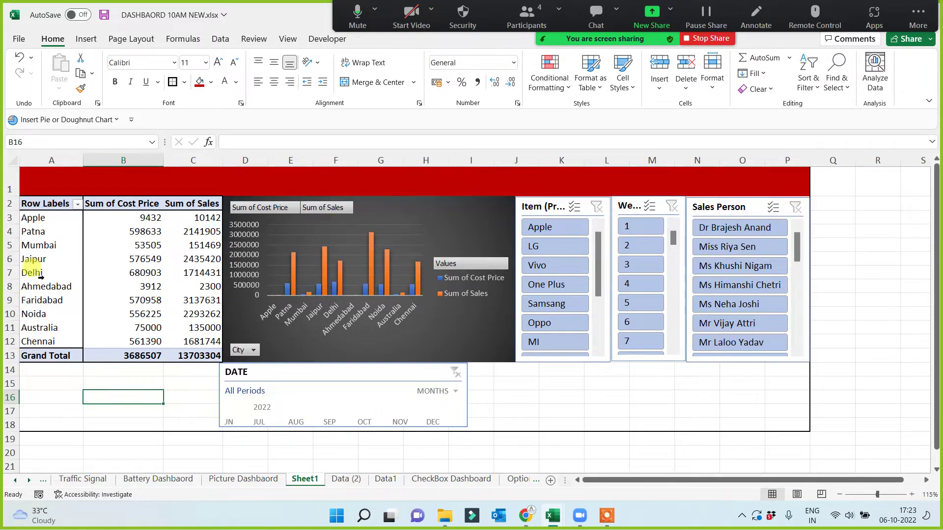
{"action": "left_click_drag", "start_coordinate": [47, 179], "coordinate": [75, 450]}
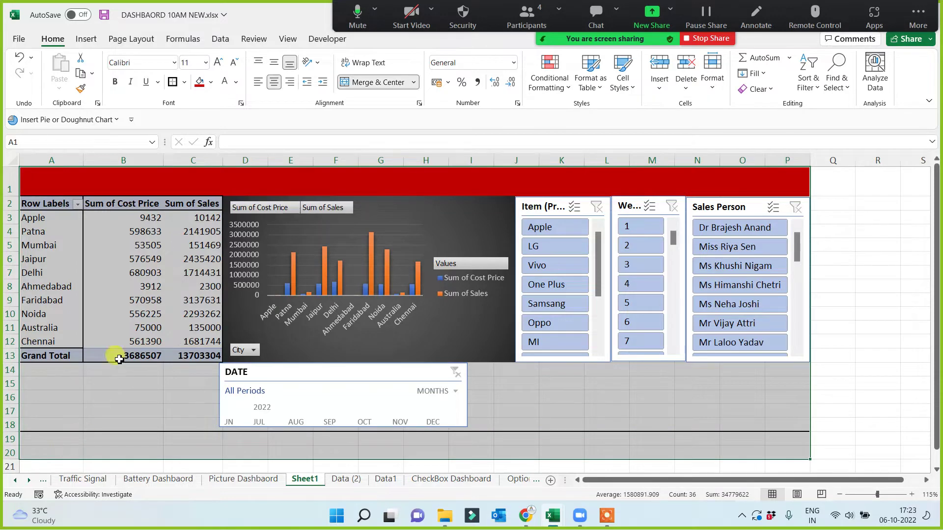
{"action": "left_click", "coordinate": [173, 83]}
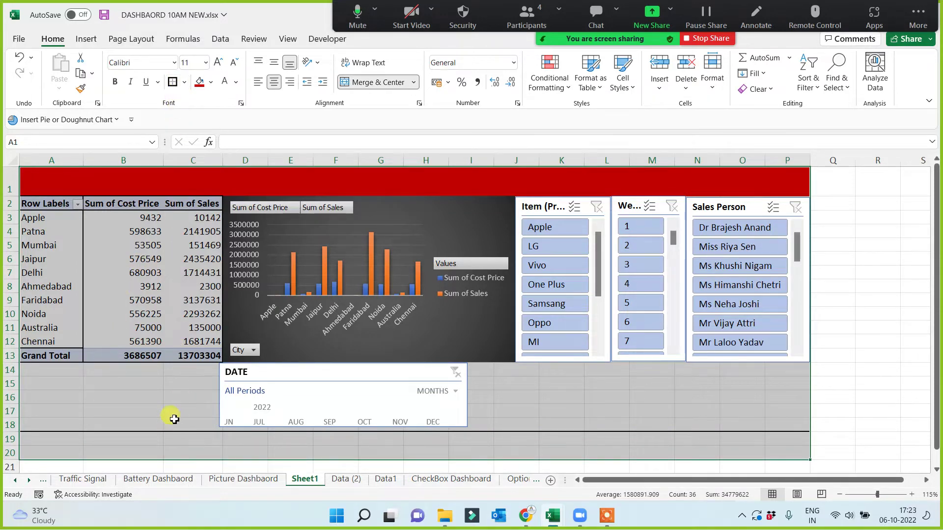
{"action": "left_click", "coordinate": [173, 409]}
{"action": "left_click", "coordinate": [342, 427]}
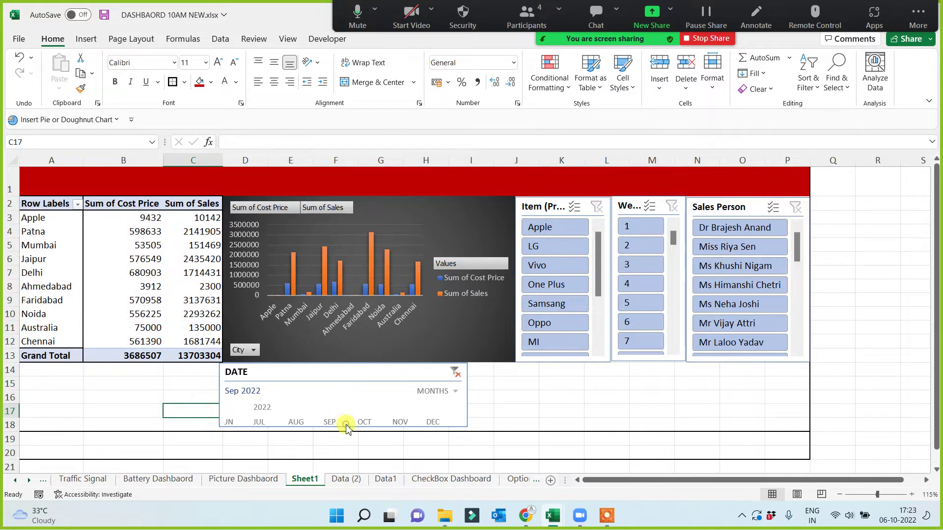
{"action": "right_click", "coordinate": [370, 412]}
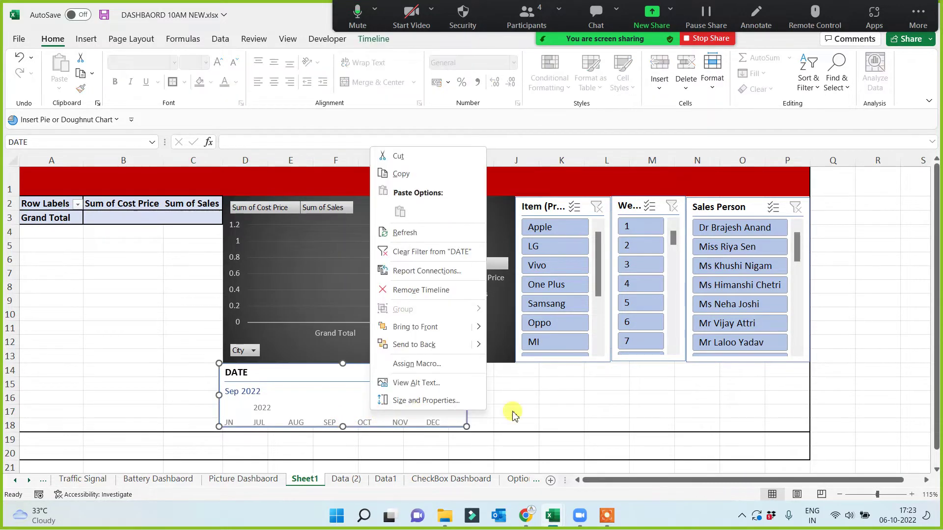
{"action": "key", "text": "Escape"}
{"action": "left_click", "coordinate": [456, 373]}
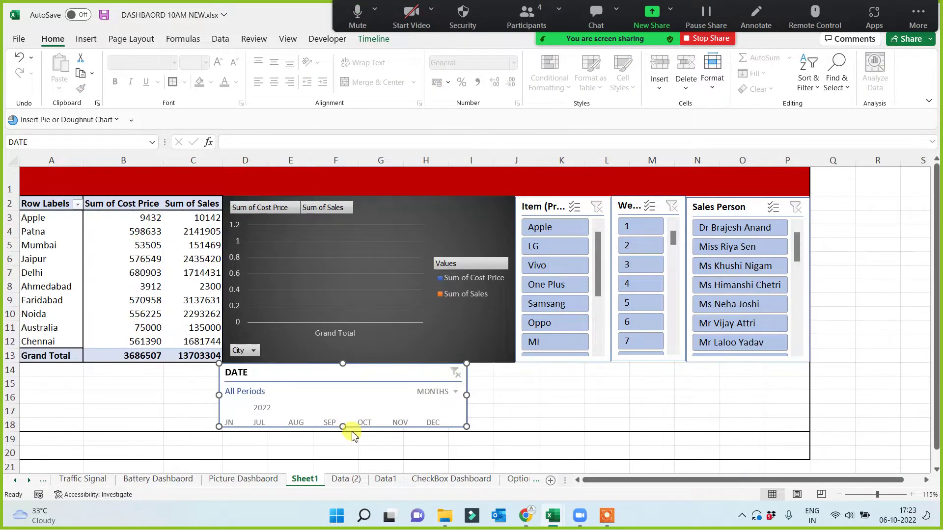
Step: Enlarge the DATE timeline so that it reaches down to row 20 and spans columns A to P
{"action": "left_click_drag", "start_coordinate": [342, 426], "coordinate": [342, 459]}
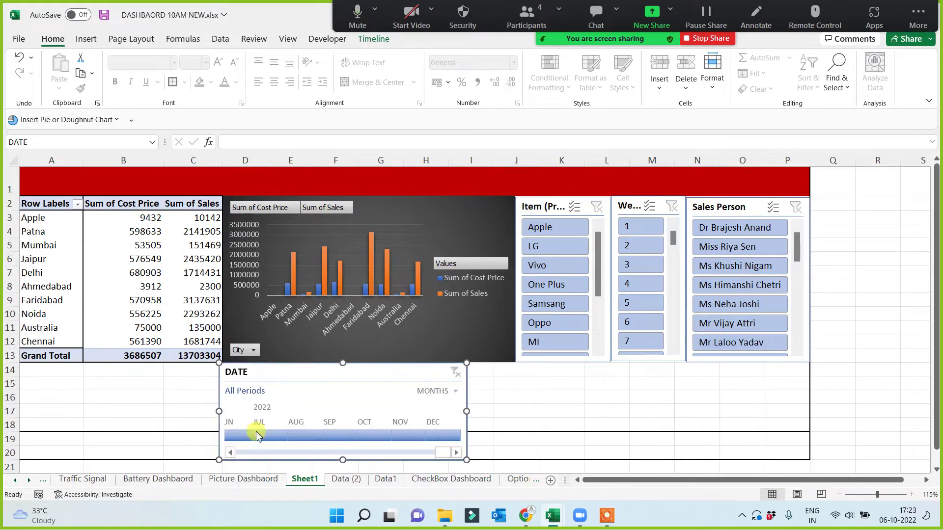
{"action": "left_click_drag", "start_coordinate": [218, 395], "coordinate": [20, 395]}
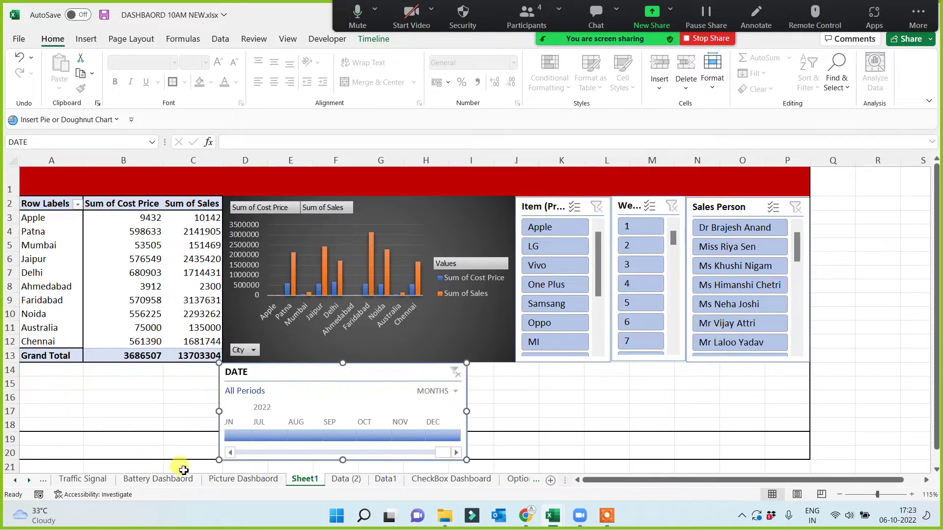
{"action": "left_click_drag", "start_coordinate": [216, 412], "coordinate": [44, 412]}
{"action": "left_click_drag", "start_coordinate": [467, 411], "coordinate": [803, 418]}
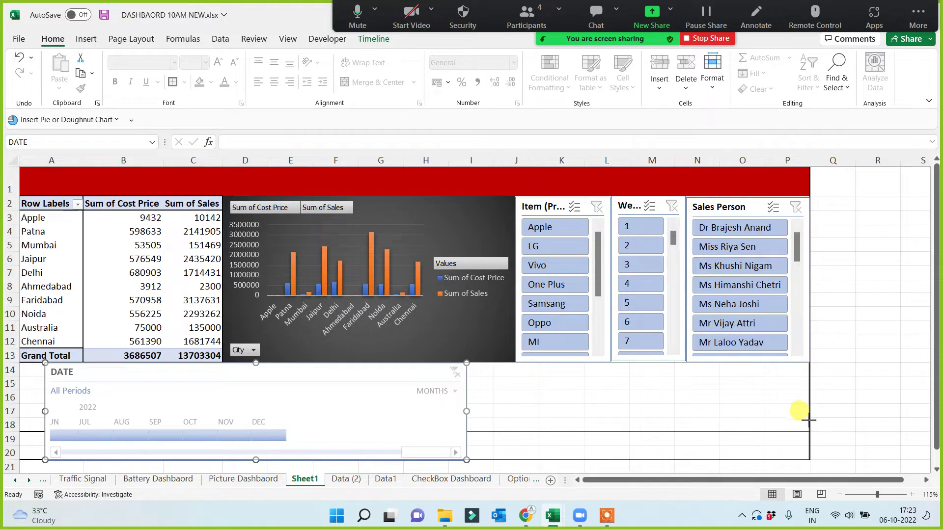
{"action": "left_click_drag", "start_coordinate": [809, 420], "coordinate": [809, 420]}
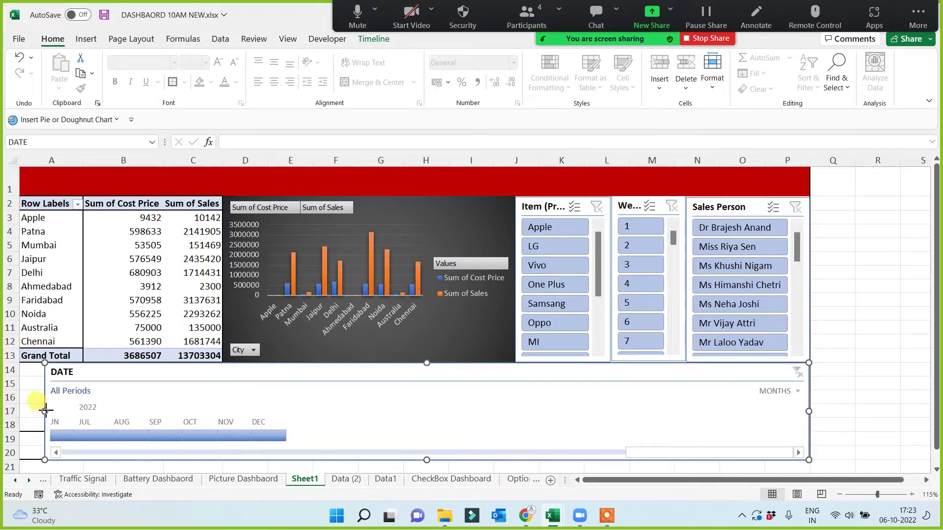
{"action": "left_click_drag", "start_coordinate": [45, 412], "coordinate": [21, 411]}
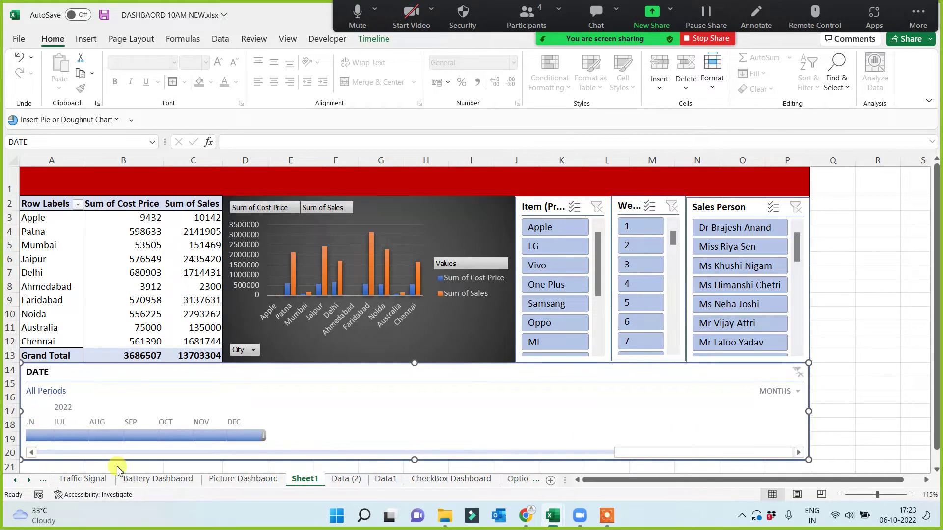
{"action": "left_click_drag", "start_coordinate": [667, 457], "coordinate": [58, 452]}
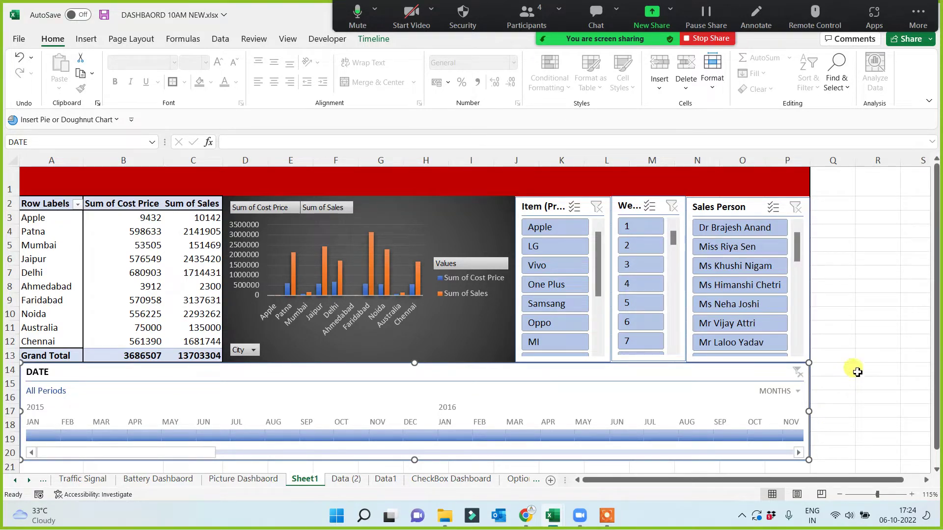
Step: Widen column M and stretch the Weeknum slicer to fill the gap before the Sales Person slicer
{"action": "left_click_drag", "start_coordinate": [844, 177], "coordinate": [866, 364]}
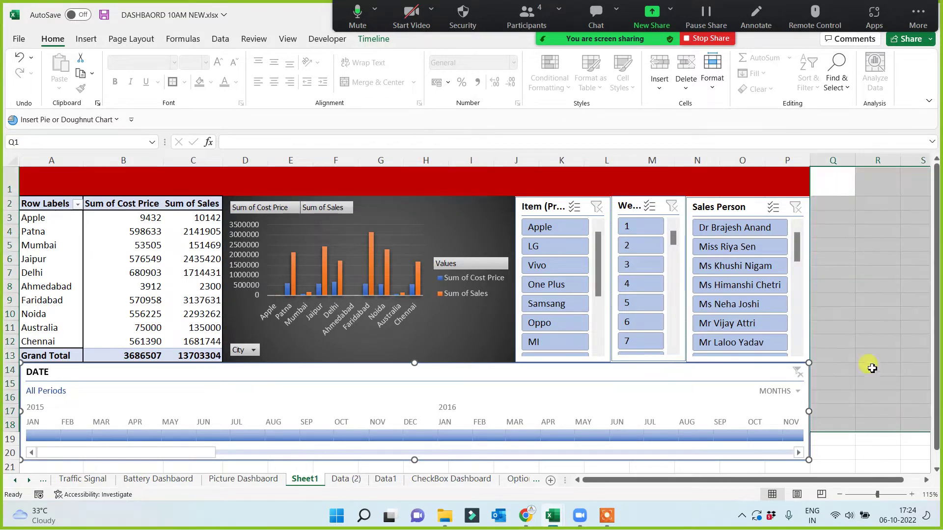
{"action": "left_click", "coordinate": [870, 369]}
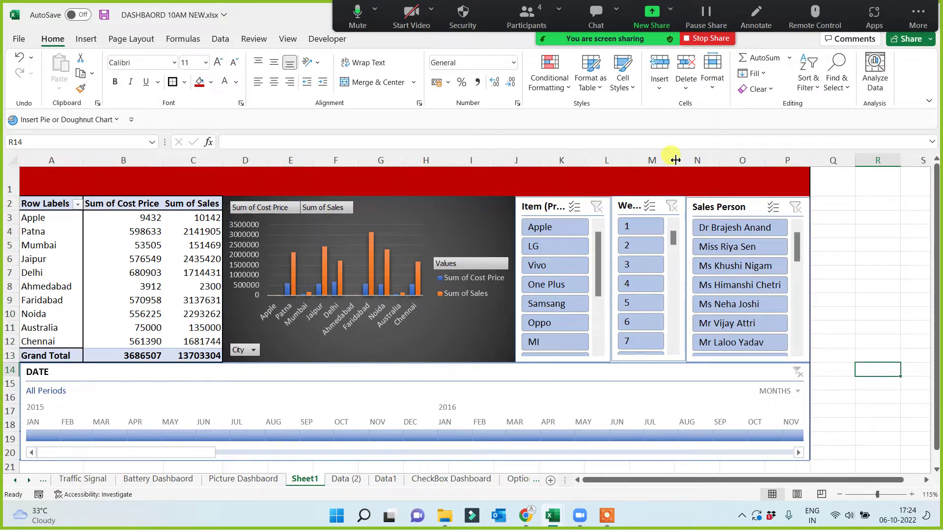
{"action": "left_click_drag", "start_coordinate": [675, 160], "coordinate": [718, 161]}
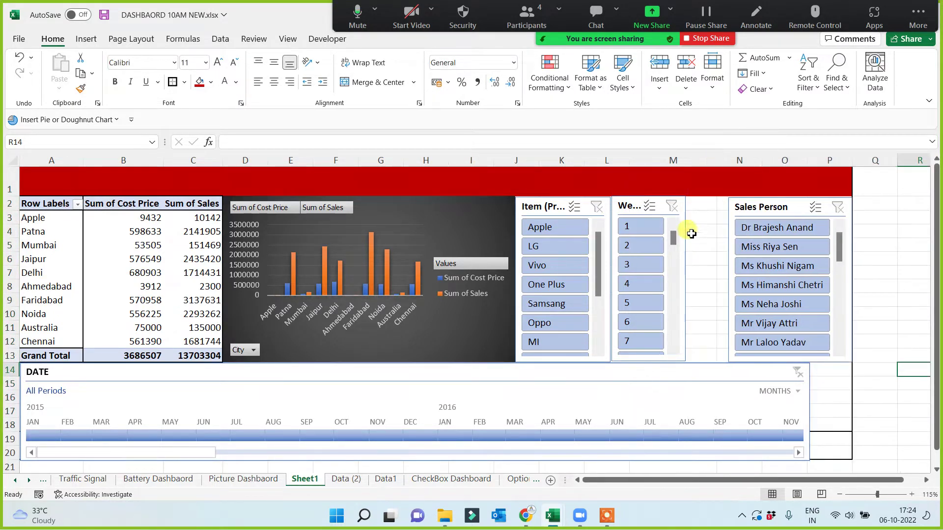
{"action": "left_click", "coordinate": [686, 282]}
{"action": "left_click_drag", "start_coordinate": [687, 279], "coordinate": [731, 280]}
{"action": "left_click", "coordinate": [906, 286]}
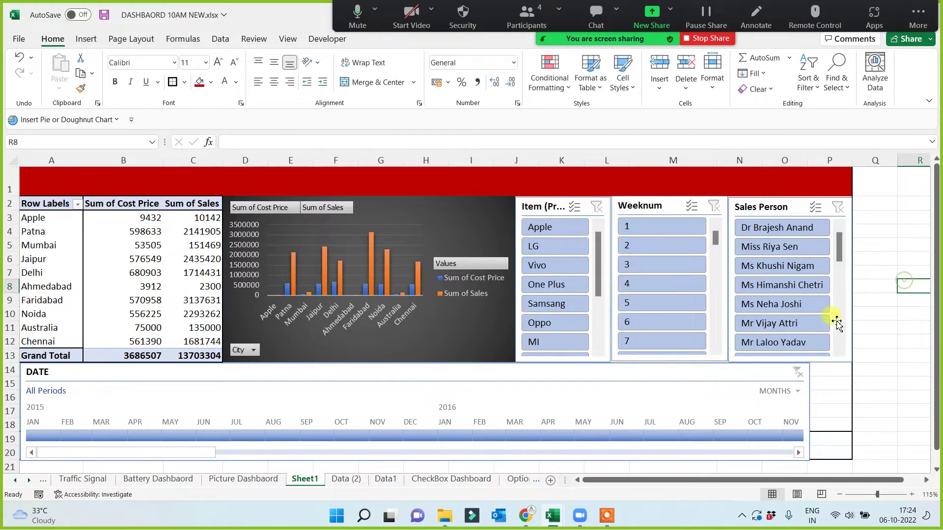
Step: Extend the DATE timeline's right edge to meet the outer border at column P
{"action": "left_click", "coordinate": [810, 406]}
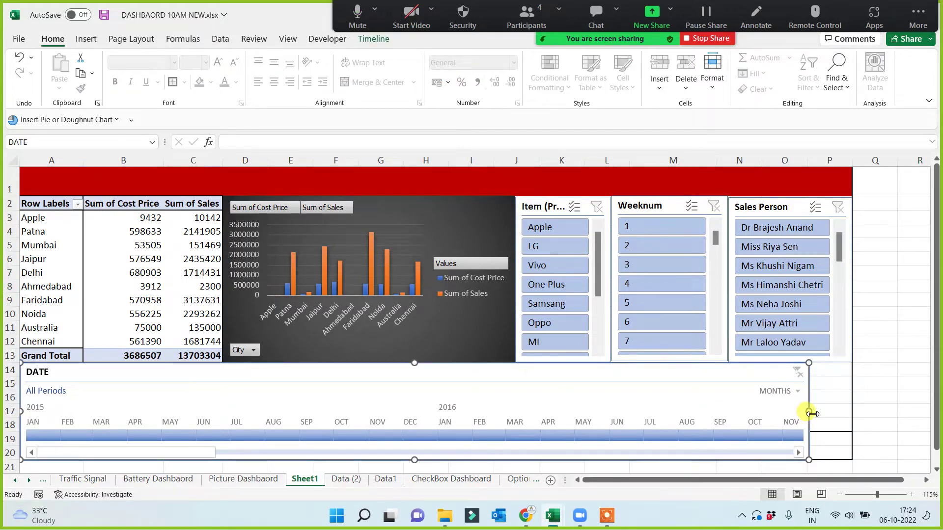
{"action": "left_click_drag", "start_coordinate": [810, 413], "coordinate": [853, 417]}
{"action": "left_click", "coordinate": [889, 327]}
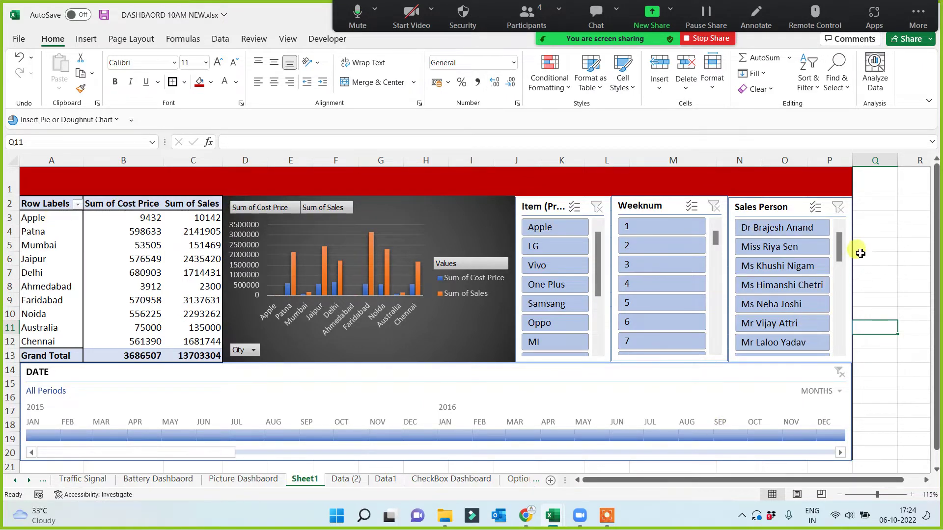
{"action": "left_click", "coordinate": [890, 226]}
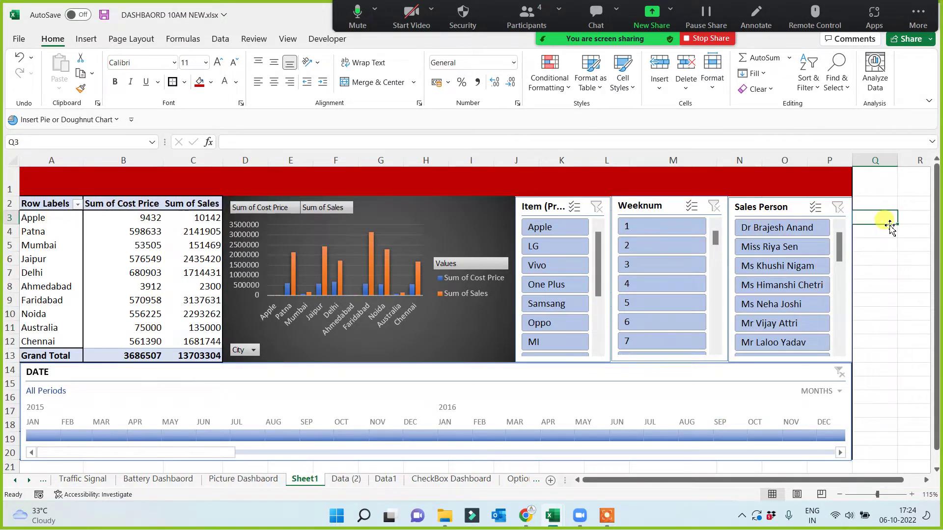
Step: Filter the dashboard by each of the first five entries in the Sales Person slicer, one at a time, and clear that filter
{"action": "left_click", "coordinate": [779, 230]}
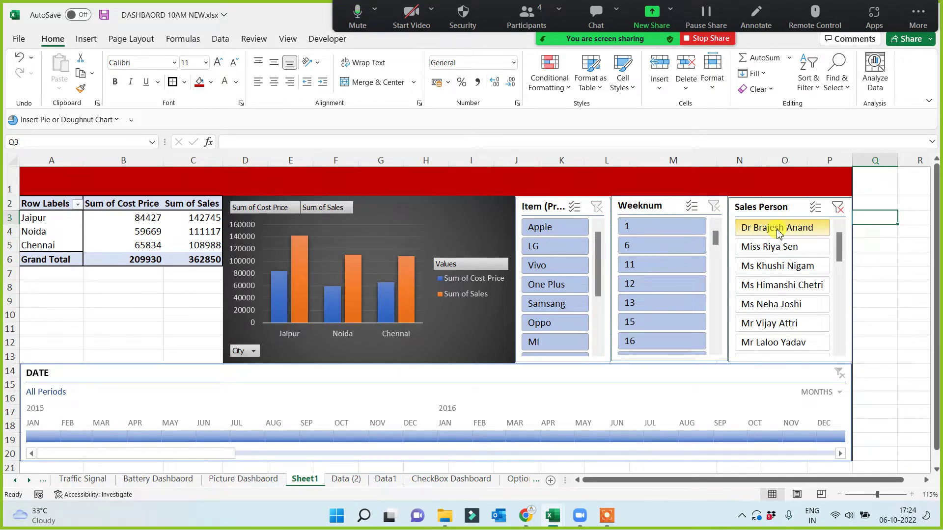
{"action": "left_click", "coordinate": [775, 248]}
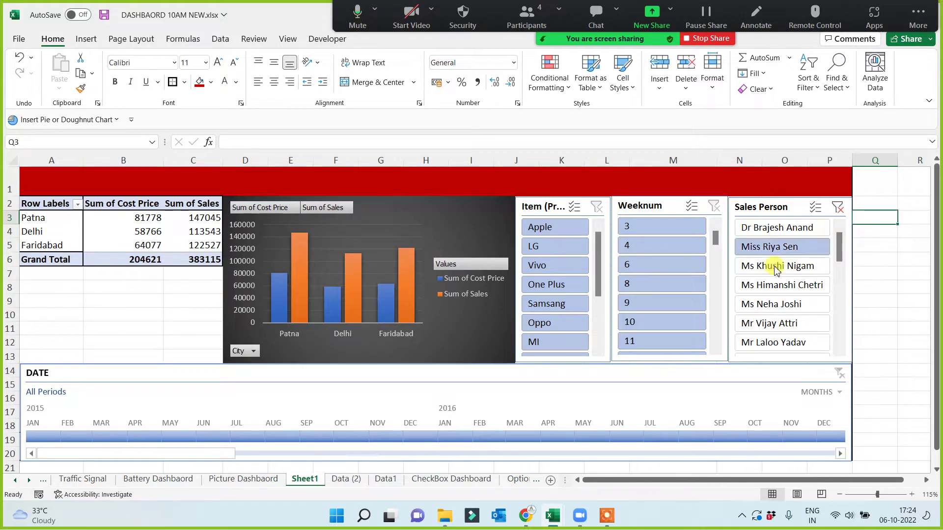
{"action": "left_click", "coordinate": [775, 267]}
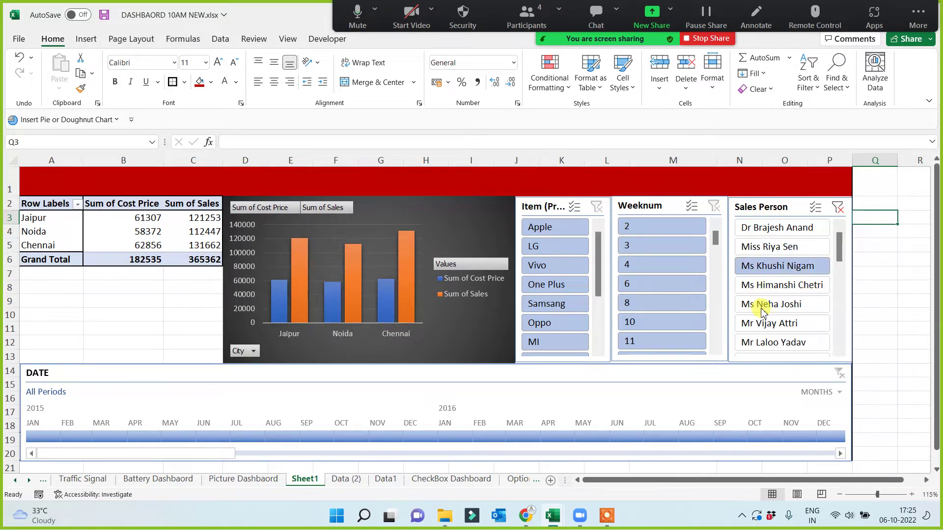
{"action": "left_click", "coordinate": [763, 290]}
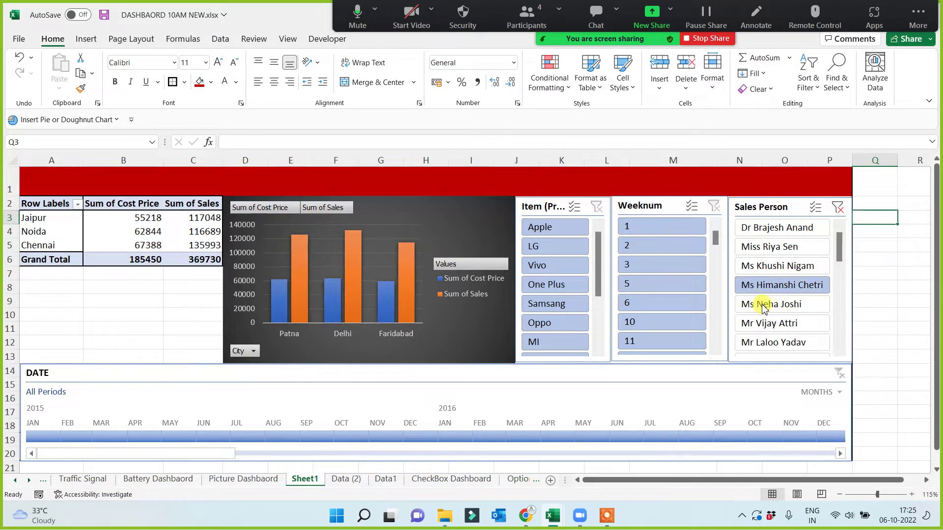
{"action": "left_click", "coordinate": [763, 306]}
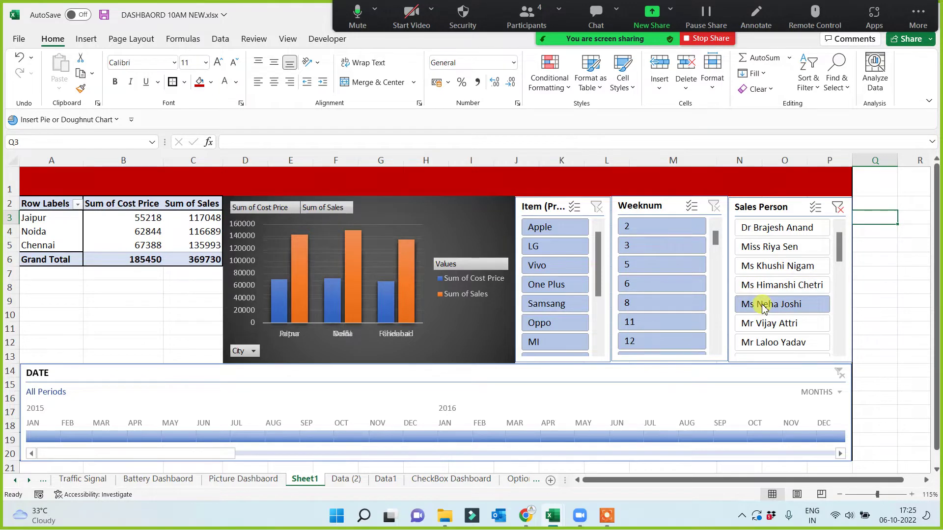
{"action": "left_click", "coordinate": [838, 209]}
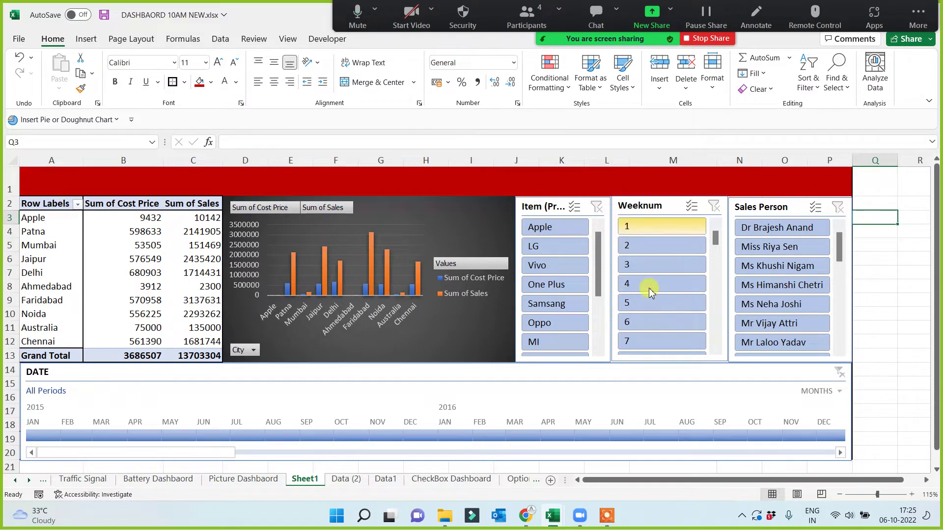
Step: Filter the dashboard by Weeknum 1 to 5, one week at a time, and clear that filter
{"action": "left_click", "coordinate": [645, 228]}
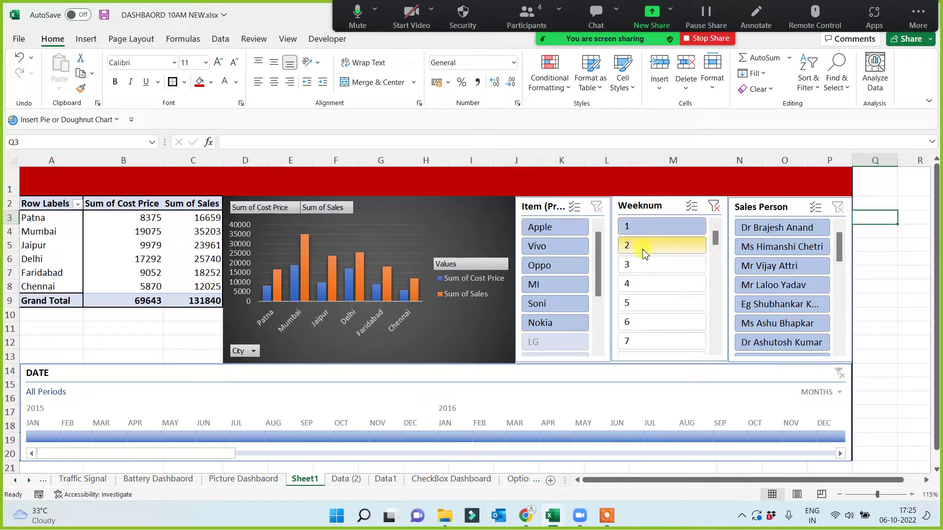
{"action": "left_click", "coordinate": [645, 248]}
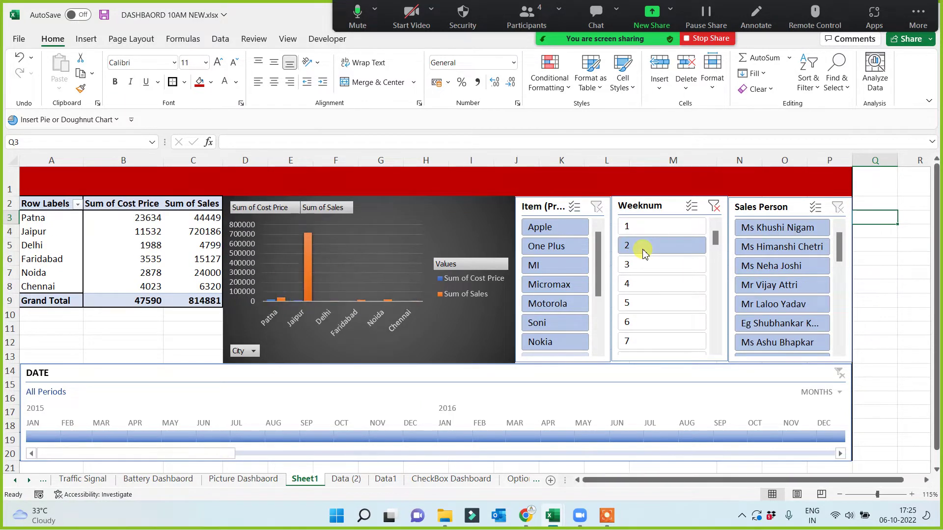
{"action": "left_click", "coordinate": [640, 265]}
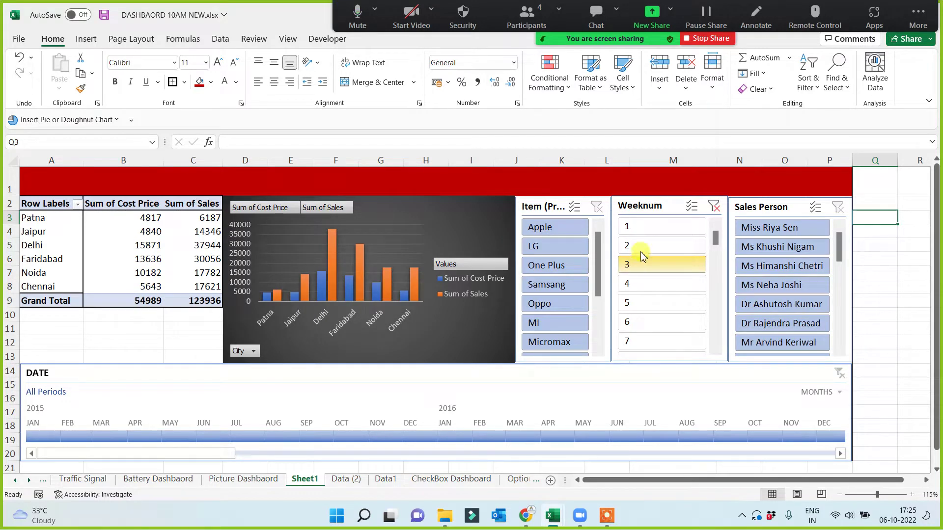
{"action": "left_click", "coordinate": [644, 248]}
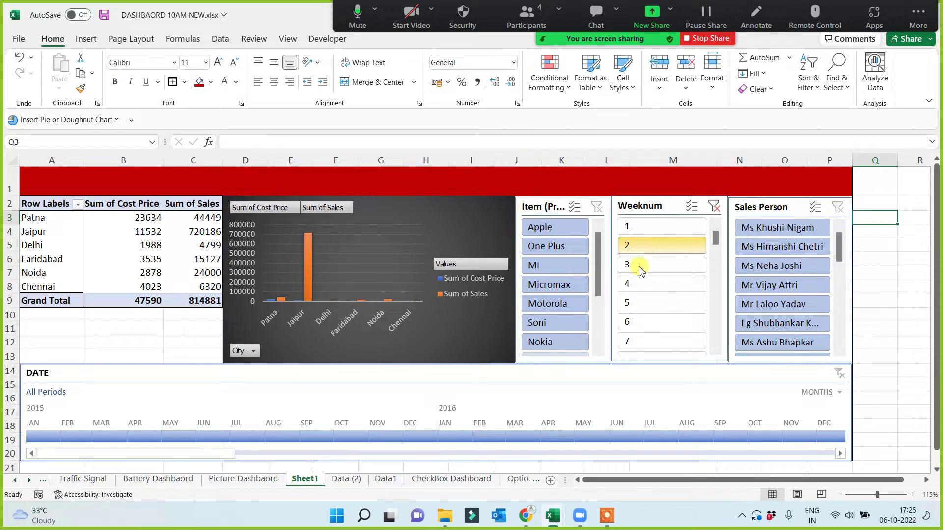
{"action": "left_click", "coordinate": [641, 272]}
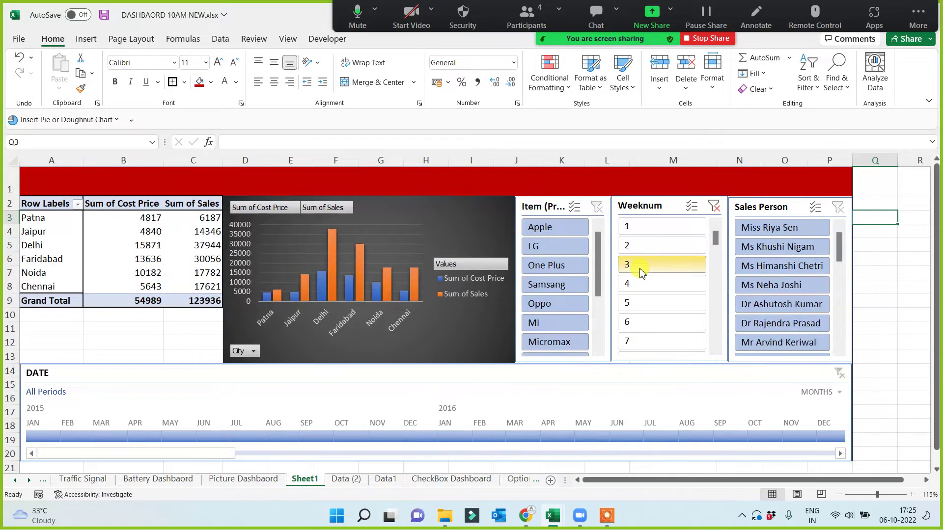
{"action": "left_click", "coordinate": [639, 288]}
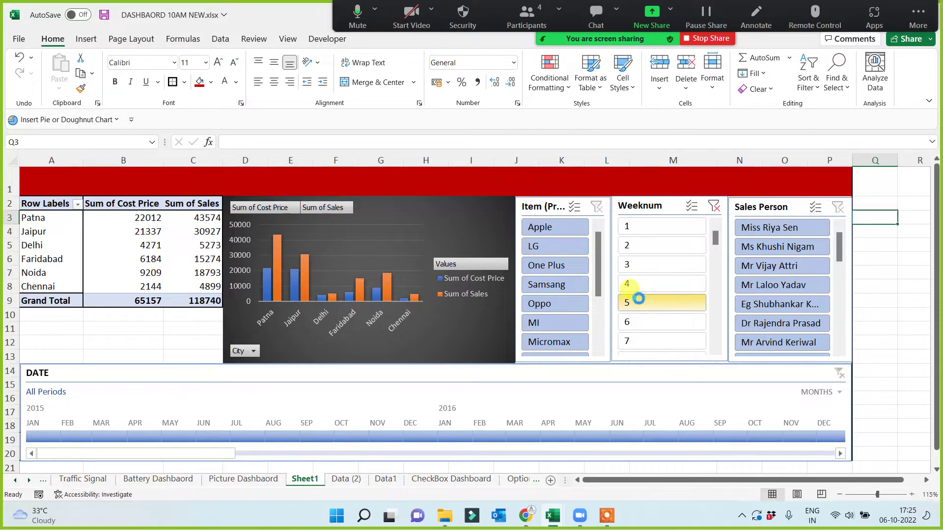
{"action": "left_click", "coordinate": [639, 301]}
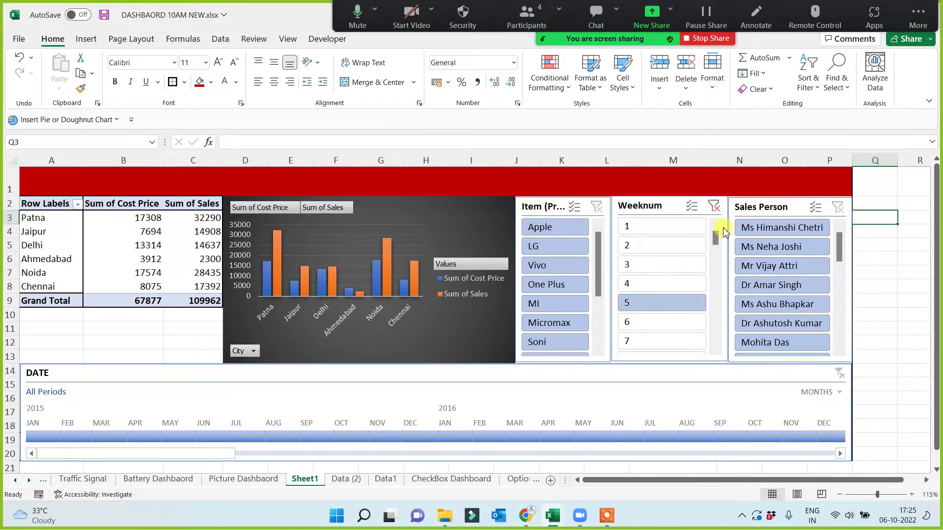
{"action": "left_click", "coordinate": [715, 208]}
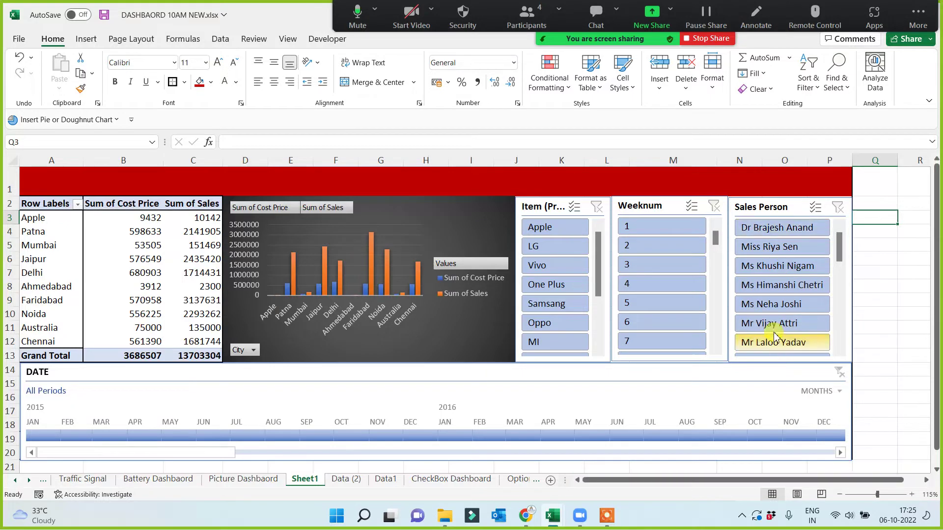
Step: Filter the dashboard by the items Vivo, LG, Samsang, One Plus and Oppo, one at a time, and clear that filter
{"action": "left_click", "coordinate": [550, 270]}
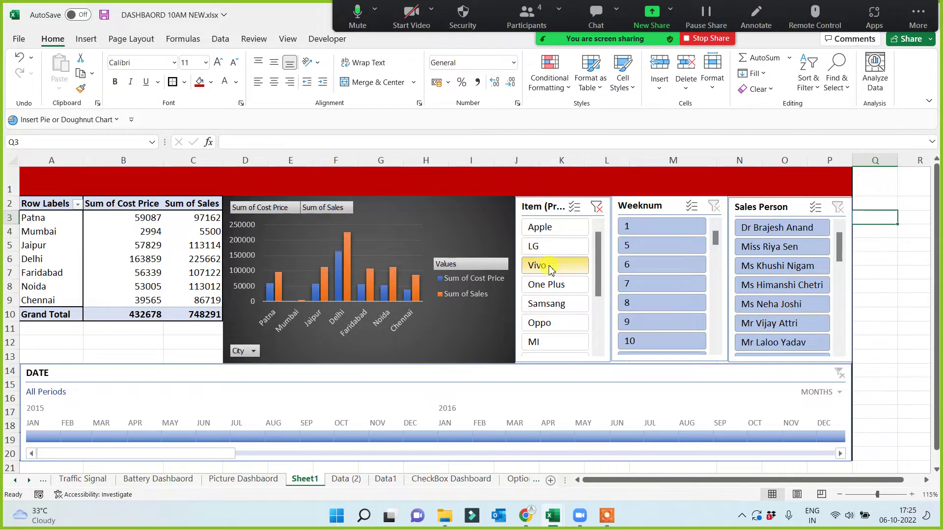
{"action": "left_click", "coordinate": [550, 246]}
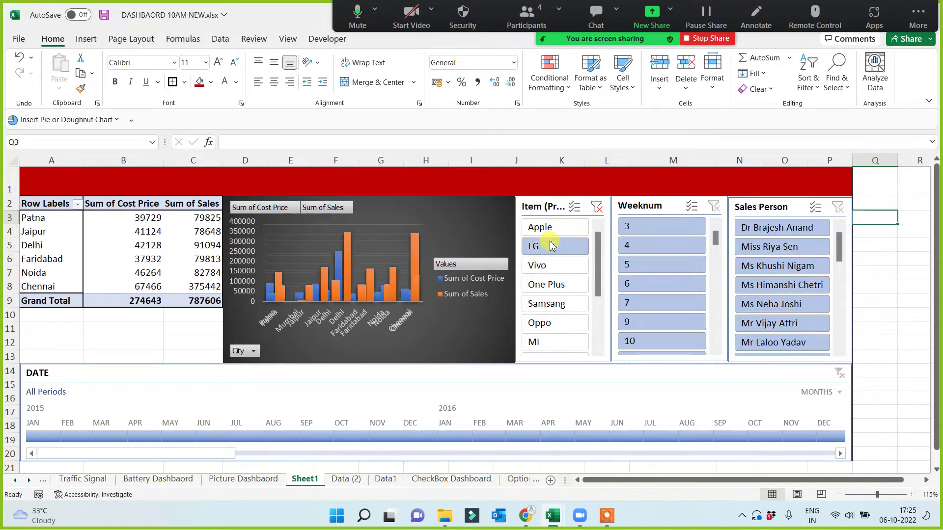
{"action": "left_click", "coordinate": [545, 307]}
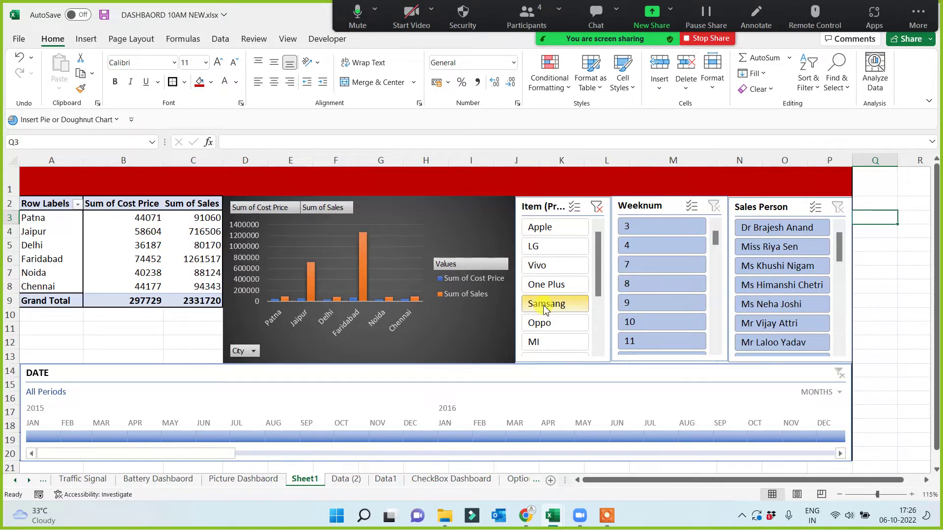
{"action": "left_click", "coordinate": [549, 291]}
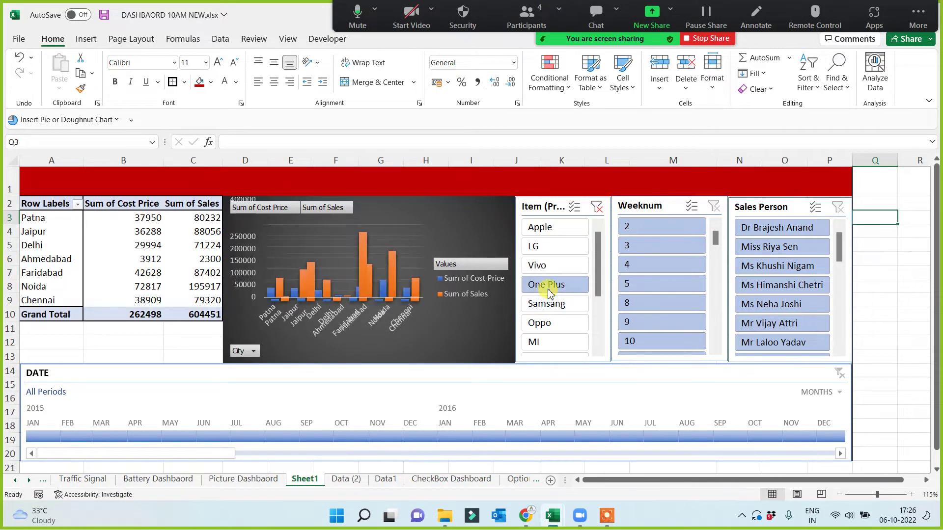
{"action": "left_click", "coordinate": [543, 324]}
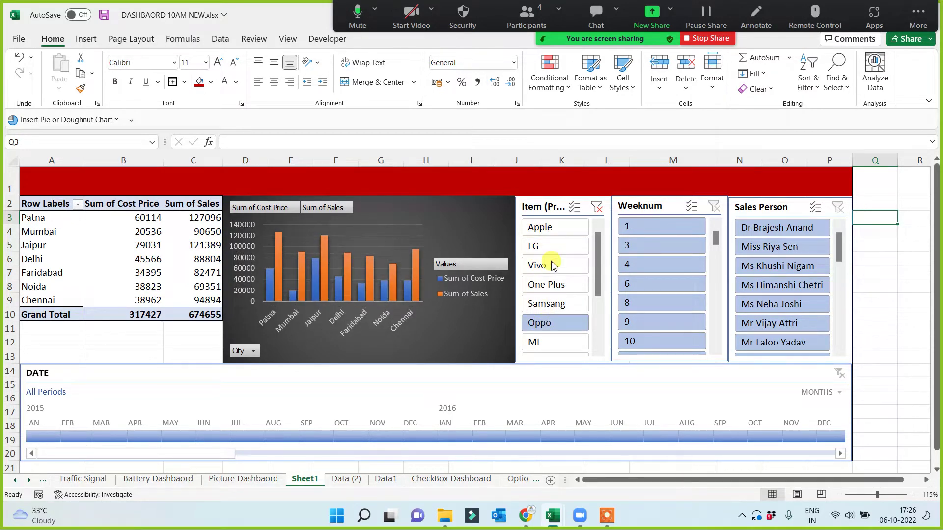
{"action": "left_click", "coordinate": [600, 213]}
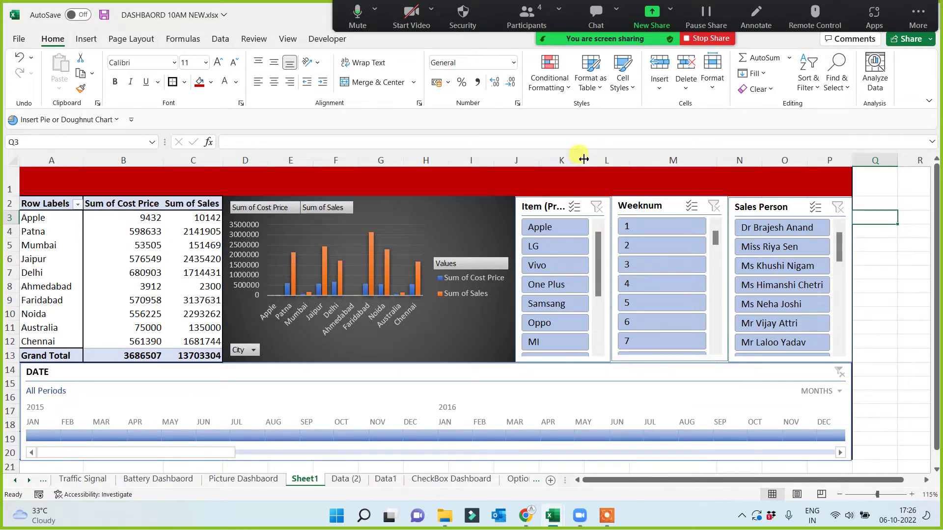
Step: Widen column K and stretch the Item (Product) slicer to fill the gap before the Weeknum slicer
{"action": "left_click_drag", "start_coordinate": [583, 159], "coordinate": [625, 167]}
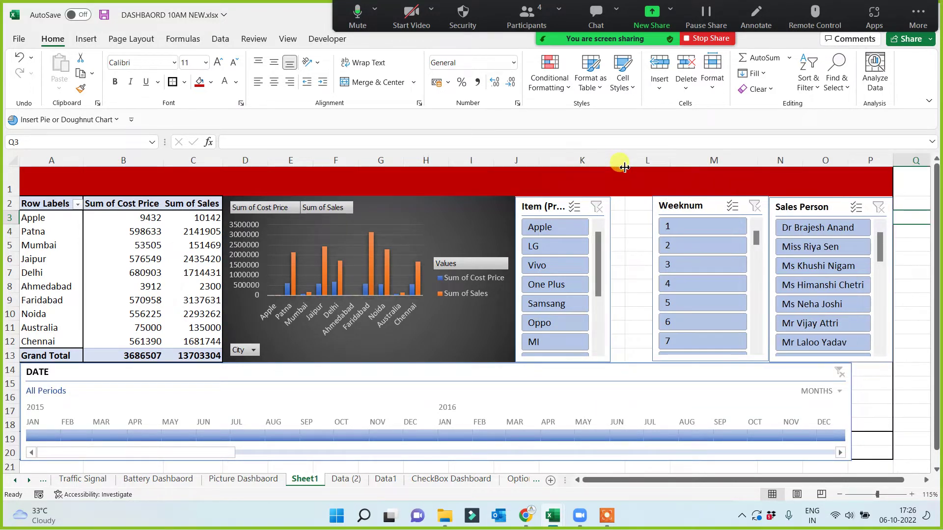
{"action": "left_click", "coordinate": [609, 297]}
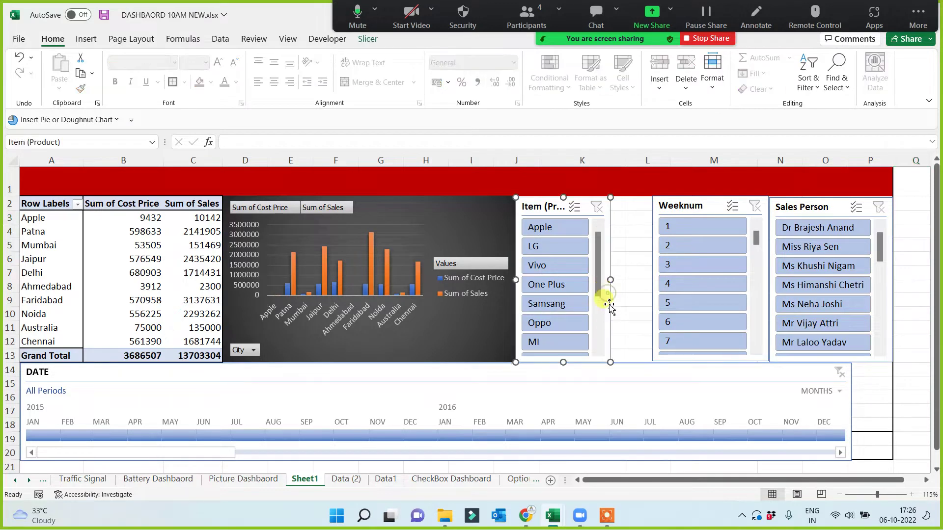
{"action": "left_click_drag", "start_coordinate": [611, 279], "coordinate": [651, 280]}
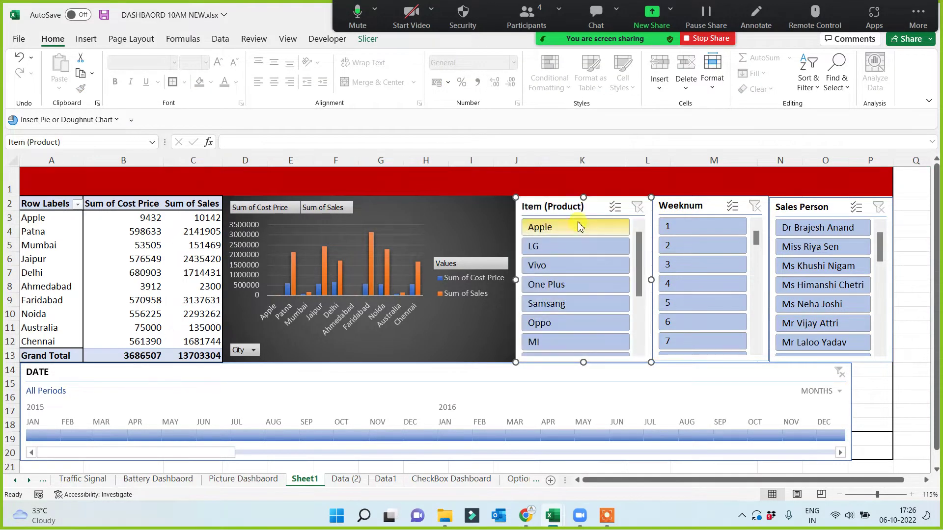
Step: Extend the DATE timeline's right edge to the shifted outer border at column P
{"action": "left_click", "coordinate": [877, 397]}
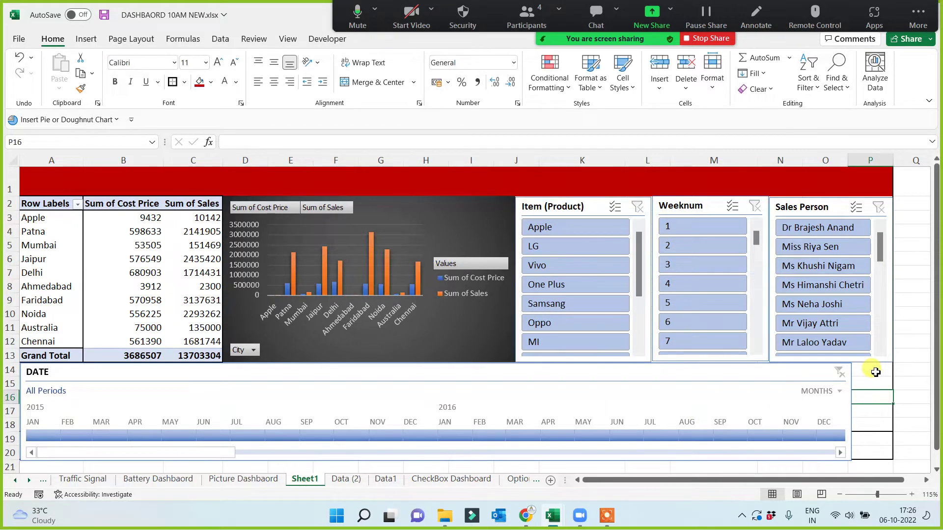
{"action": "right_click", "coordinate": [843, 409]}
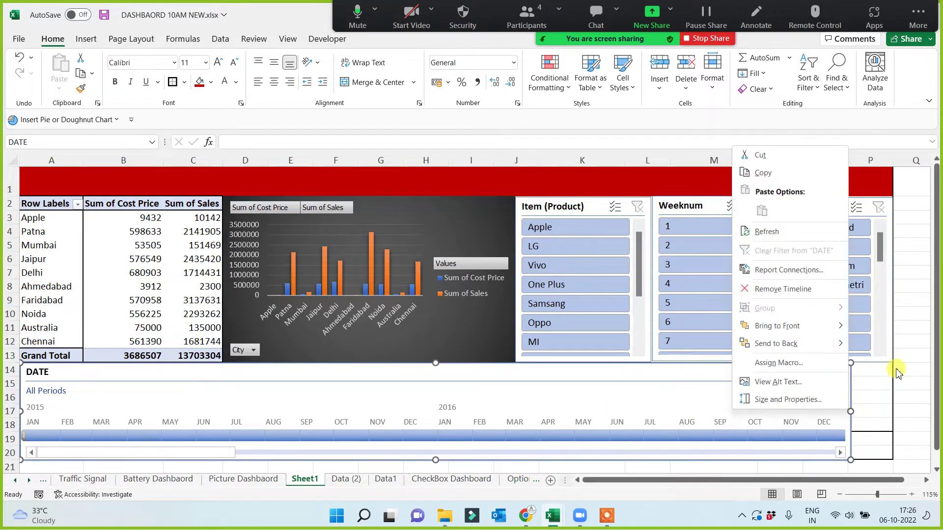
{"action": "key", "text": "Escape"}
{"action": "left_click_drag", "start_coordinate": [851, 412], "coordinate": [893, 408]}
{"action": "left_click", "coordinate": [913, 349]}
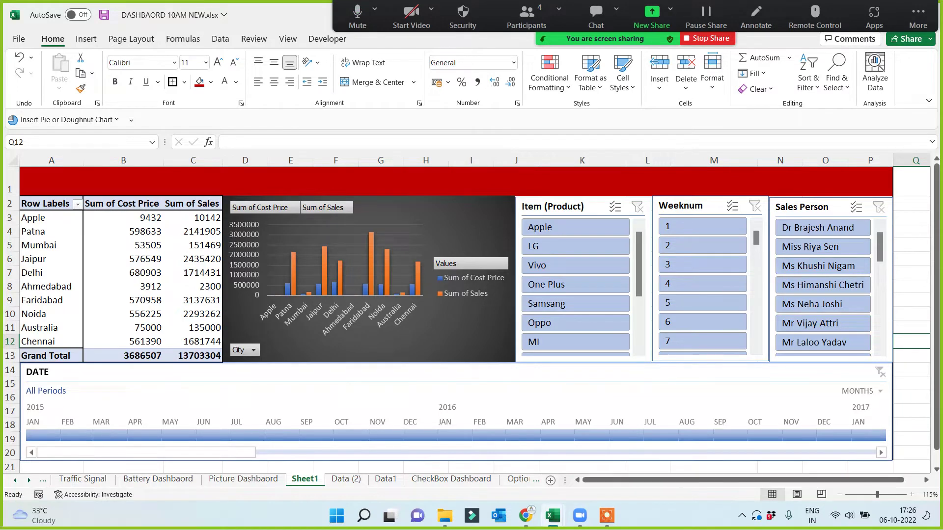
Step: Enter the title "Sales Analysis for First 6 years on different Base" in the merged red banner in row 1
{"action": "left_click", "coordinate": [322, 182]}
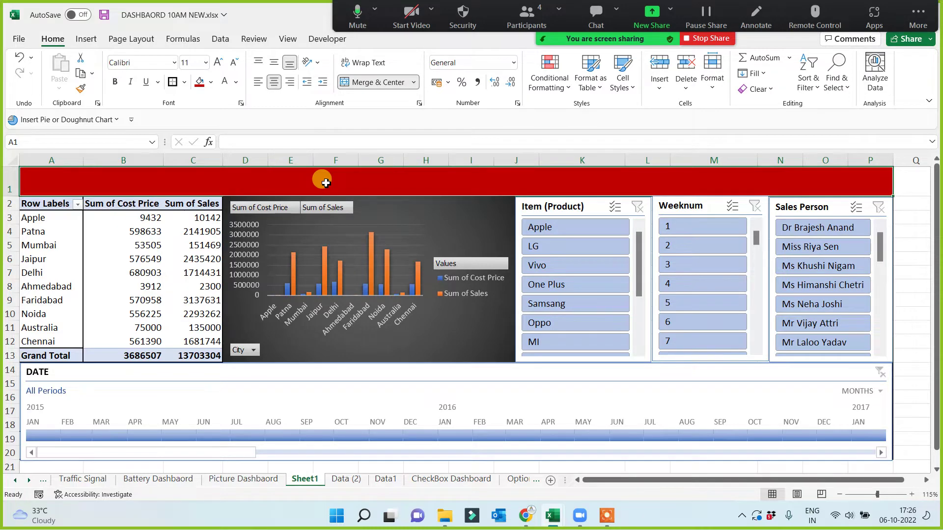
{"action": "type", "text": "Sales"}
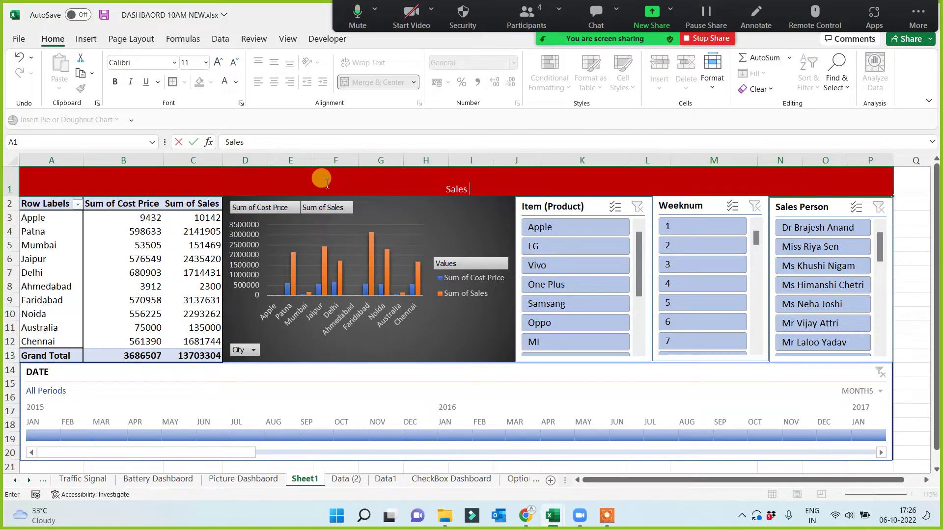
{"action": "type", "text": " Analysis fo"}
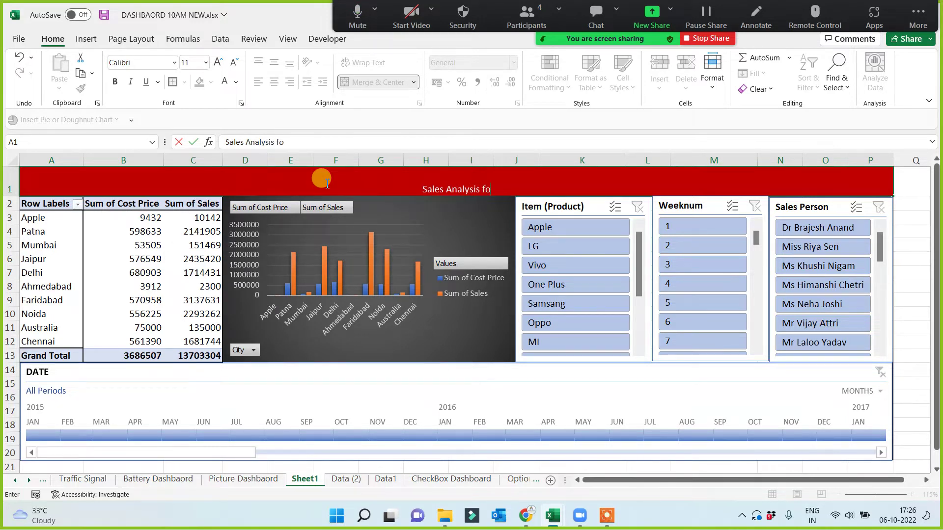
{"action": "type", "text": "r the"}
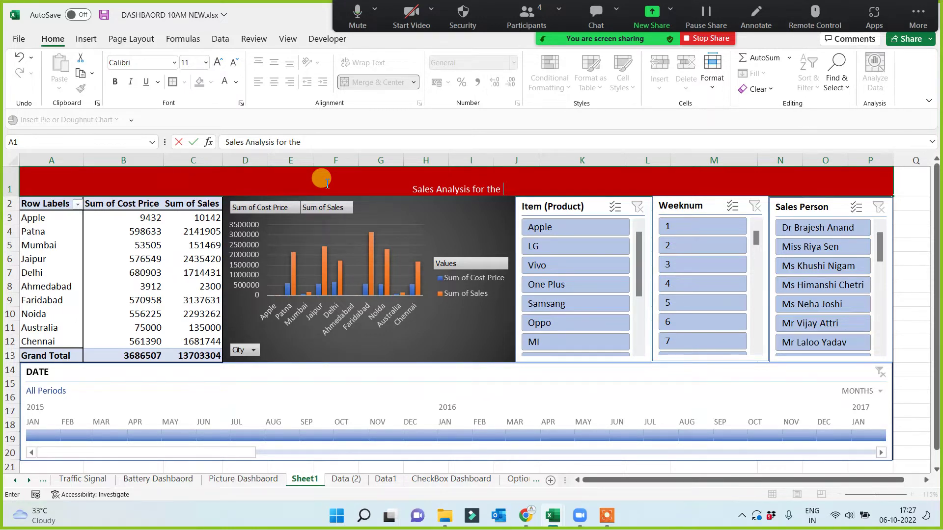
{"action": "key", "text": "BackSpace"}
{"action": "key", "text": "BackSpace"}
{"action": "key", "text": "BackSpace"}
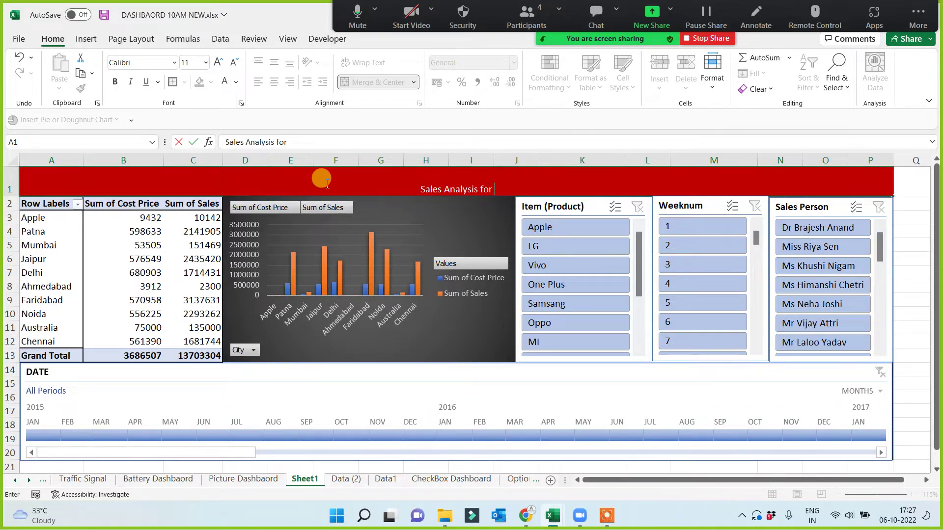
{"action": "type", "text": "First "}
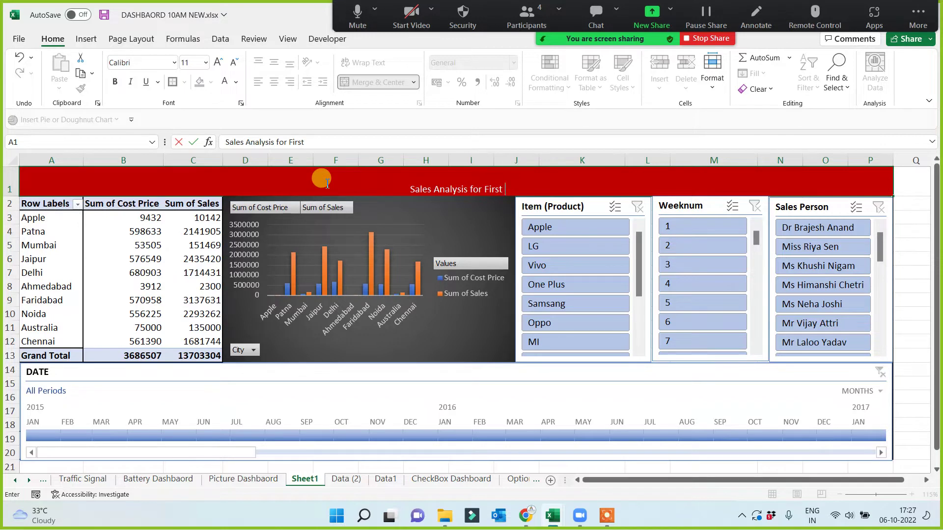
{"action": "type", "text": "6 years"}
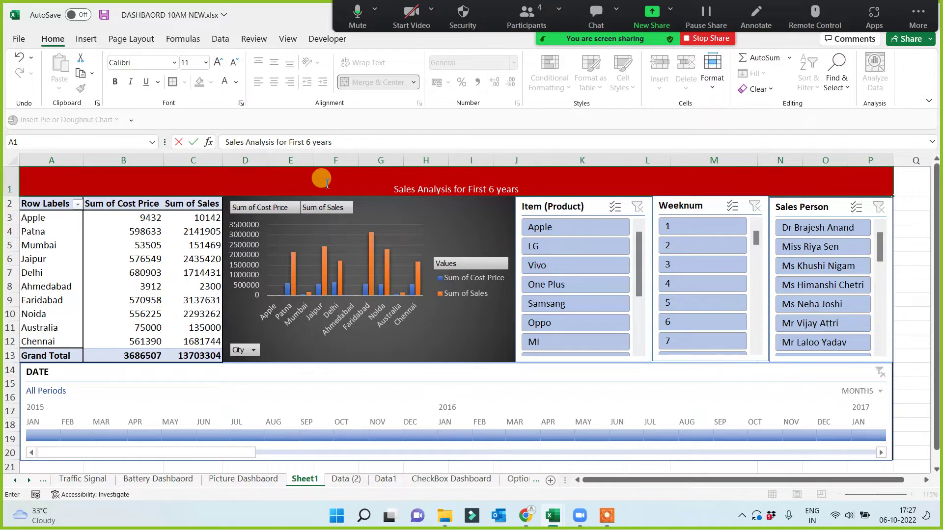
{"action": "type", "text": "on Di"}
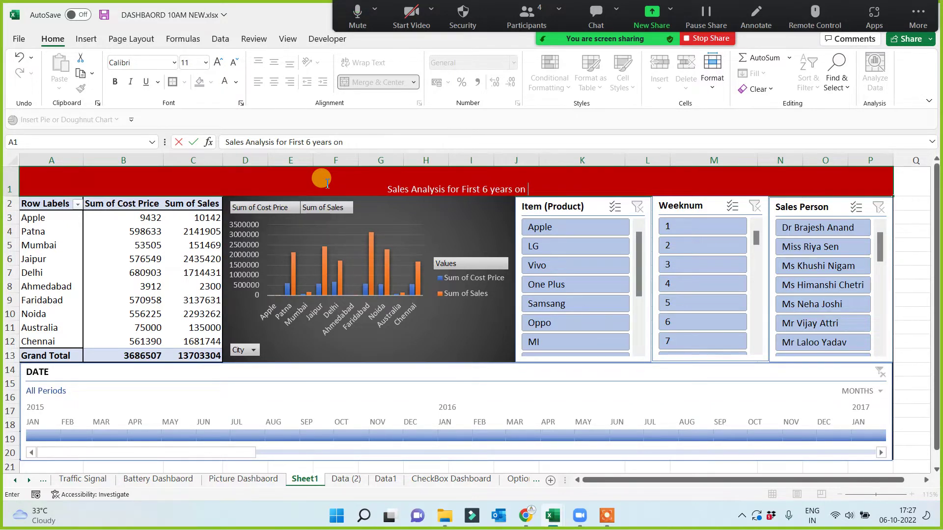
{"action": "key", "text": "BackSpace"}
{"action": "key", "text": "BackSpace"}
{"action": "type", "text": "diff"}
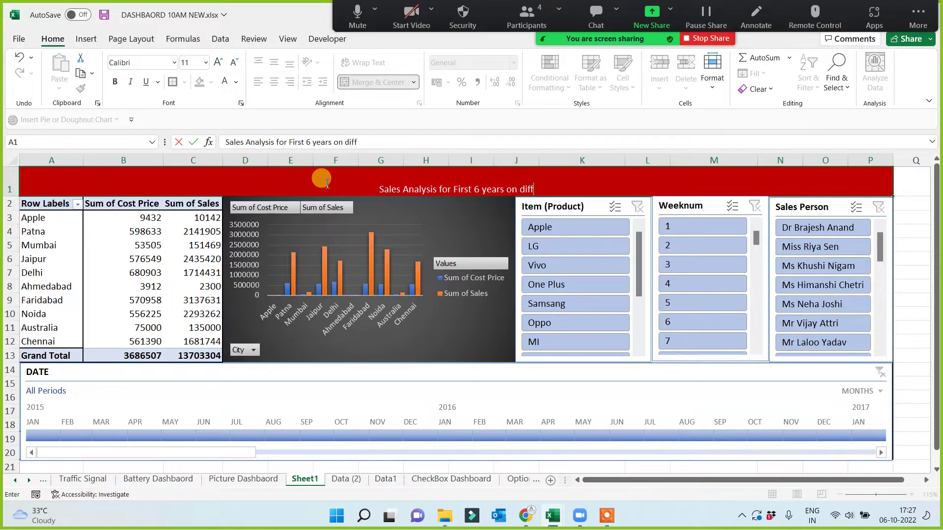
{"action": "type", "text": "en"}
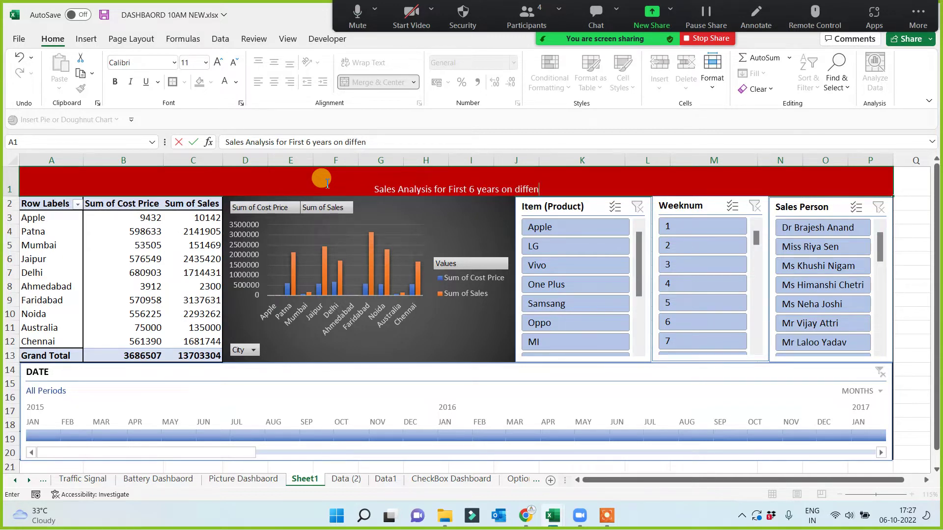
{"action": "key", "text": "BackSpace"}
{"action": "key", "text": "BackSpace"}
{"action": "type", "text": "erent"}
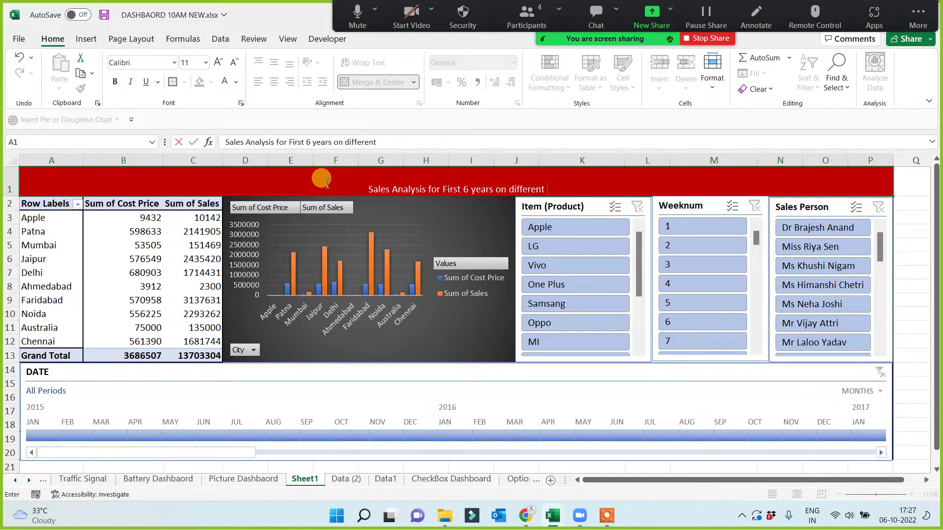
{"action": "type", "text": " B"}
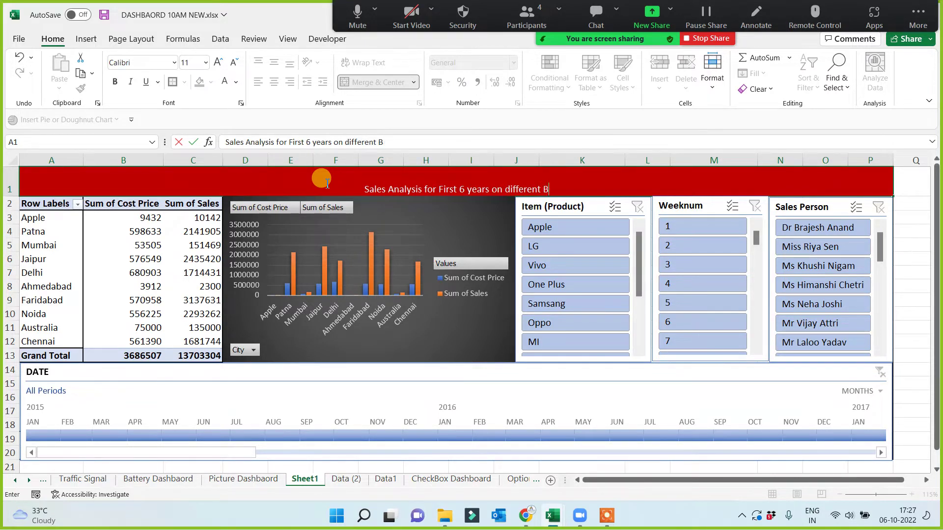
{"action": "type", "text": "ase"}
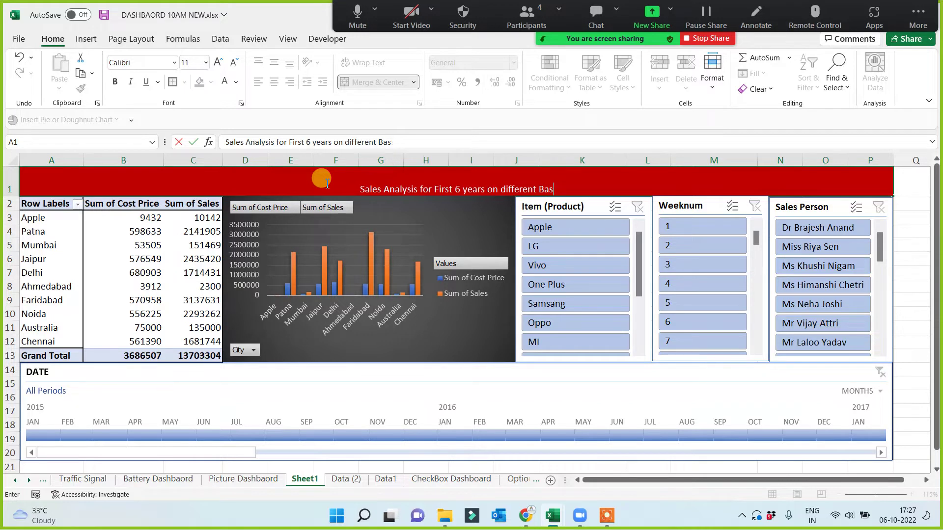
{"action": "left_click", "coordinate": [481, 464]}
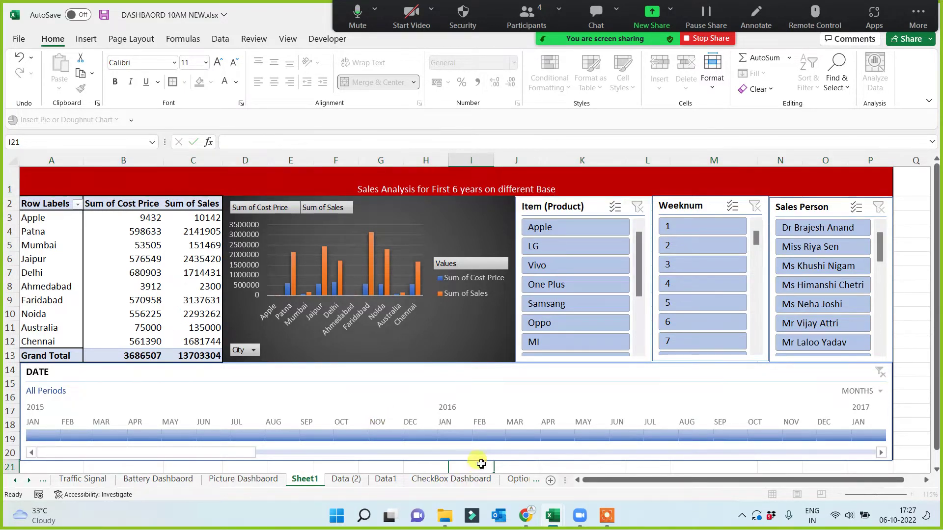
{"action": "left_click", "coordinate": [429, 186]}
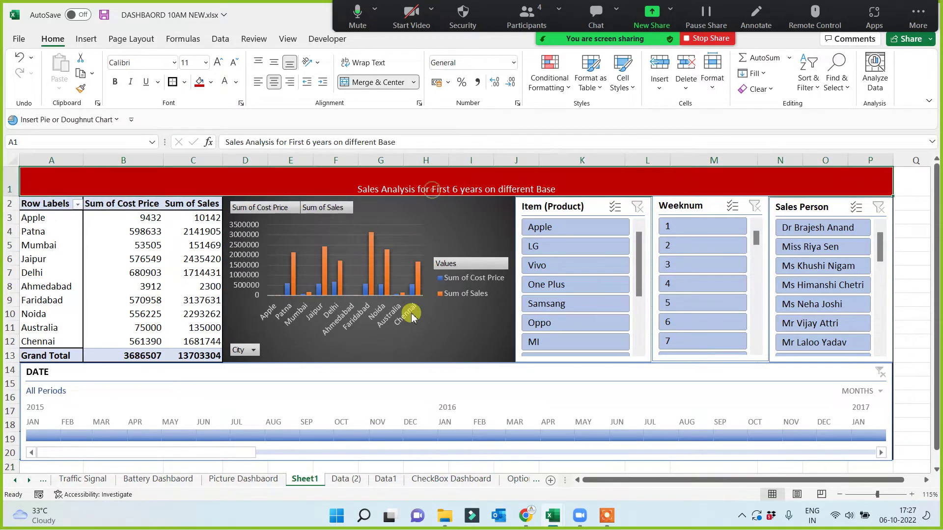
Step: Middle-align the title in the red banner at font size 28 and make row 1 slightly taller to fit it
{"action": "left_click", "coordinate": [274, 63]}
{"action": "left_click", "coordinate": [218, 63]}
{"action": "left_click", "coordinate": [218, 62]}
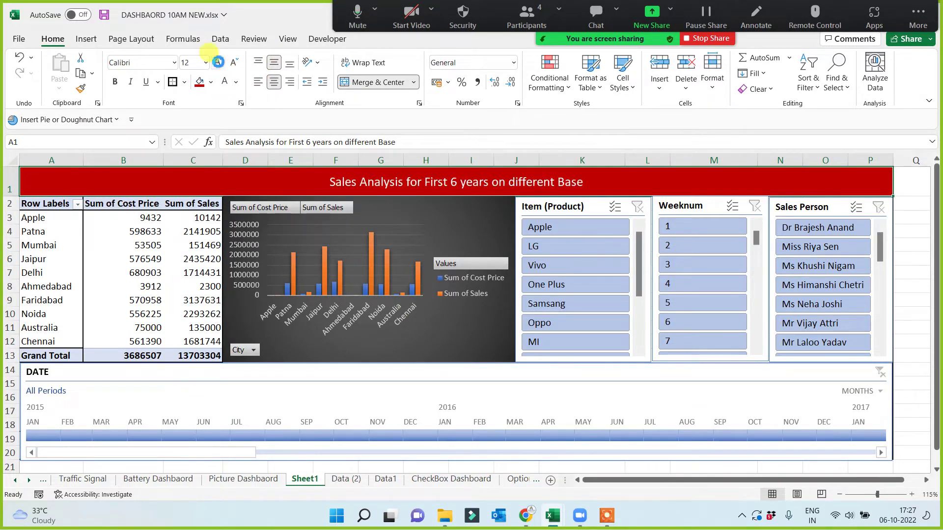
{"action": "left_click", "coordinate": [219, 62]}
{"action": "left_click", "coordinate": [218, 63]}
{"action": "left_click", "coordinate": [218, 62]}
{"action": "left_click", "coordinate": [218, 62]}
{"action": "left_click", "coordinate": [218, 63]}
{"action": "left_click", "coordinate": [218, 62]}
{"action": "left_click", "coordinate": [218, 62]}
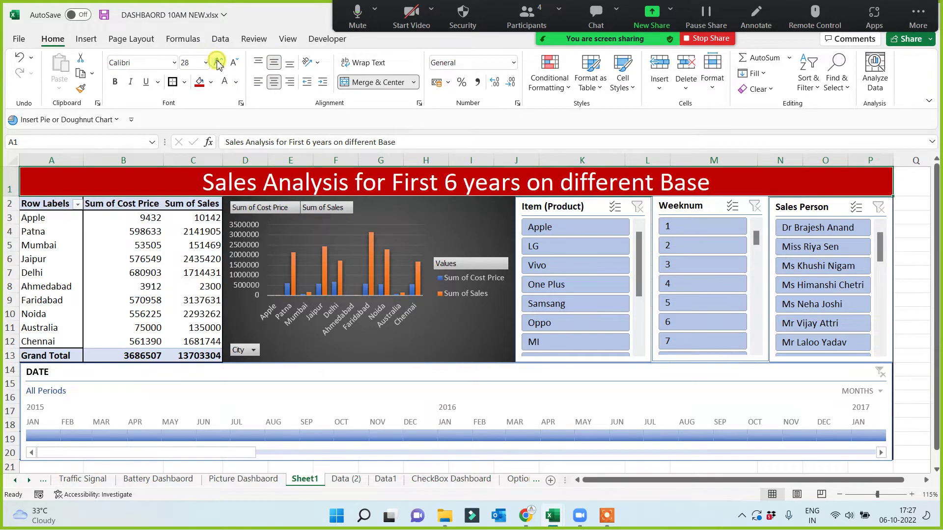
{"action": "left_click_drag", "start_coordinate": [13, 199], "coordinate": [15, 203]}
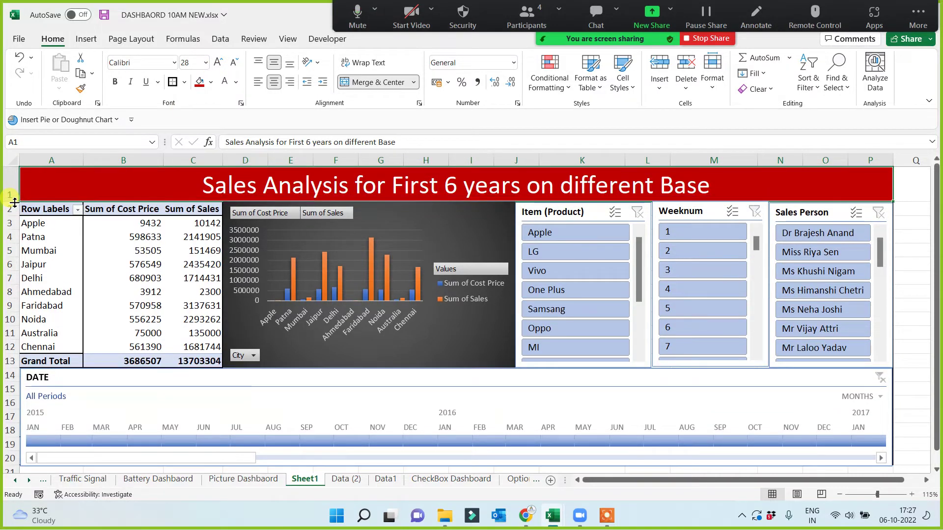
{"action": "left_click", "coordinate": [908, 282]}
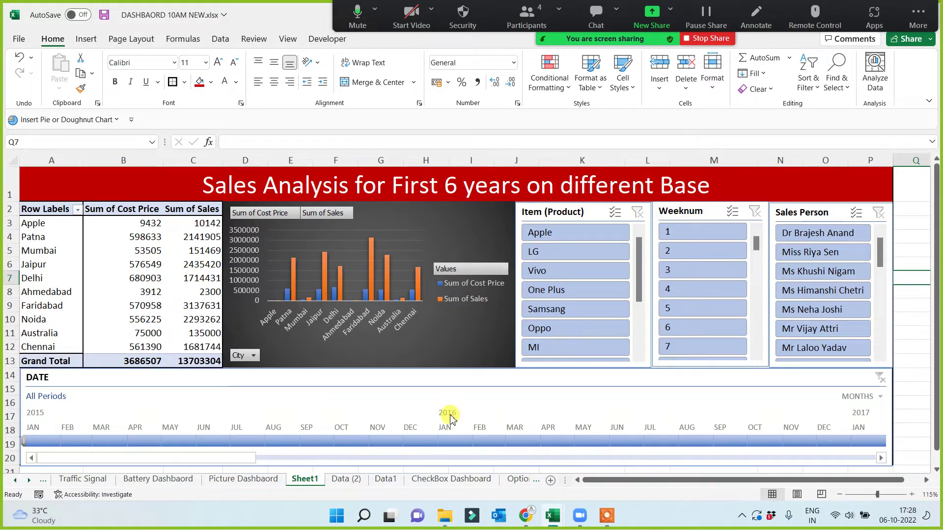
Step: Test the DATE timeline by filtering to Jan 2016, Feb 2015, Feb–Sep 2015 and Jan–Apr 2016 in turn
{"action": "left_click", "coordinate": [453, 442]}
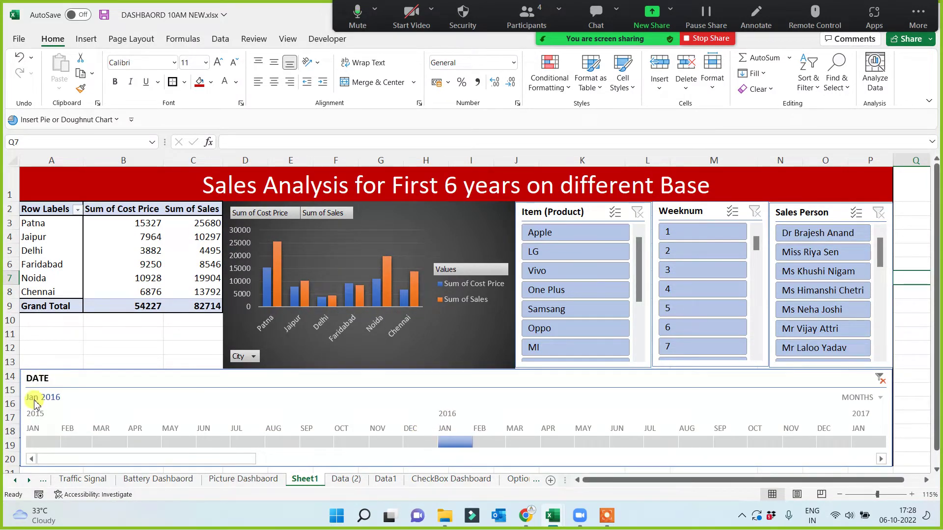
{"action": "left_click", "coordinate": [75, 445]}
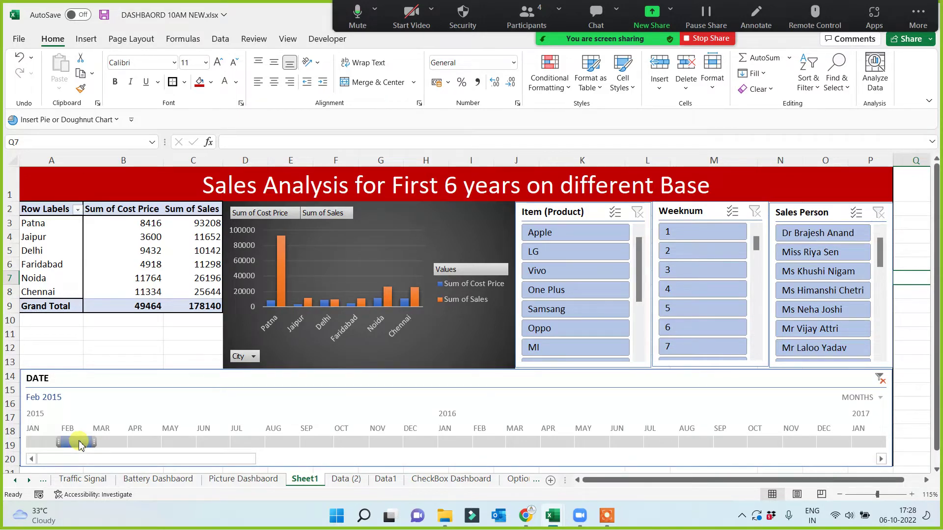
{"action": "left_click_drag", "start_coordinate": [79, 443], "coordinate": [334, 444]}
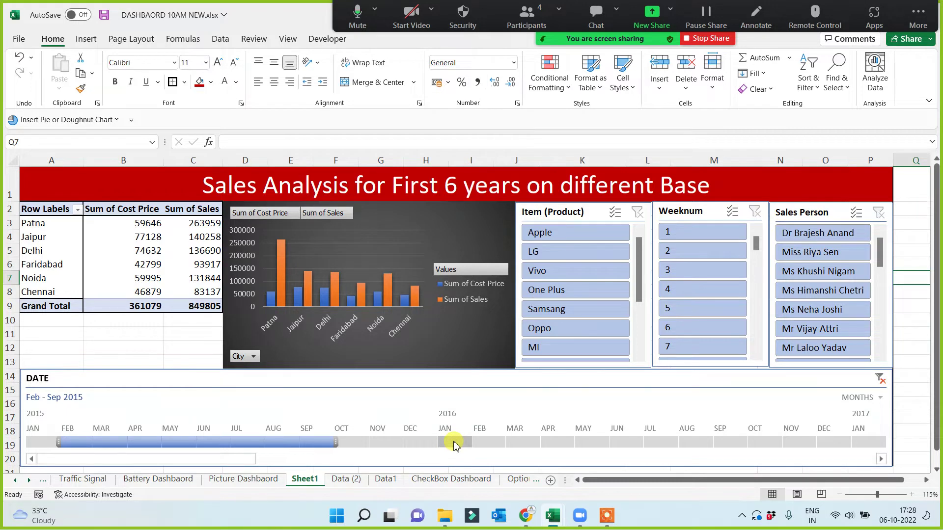
{"action": "left_click_drag", "start_coordinate": [454, 444], "coordinate": [549, 442]}
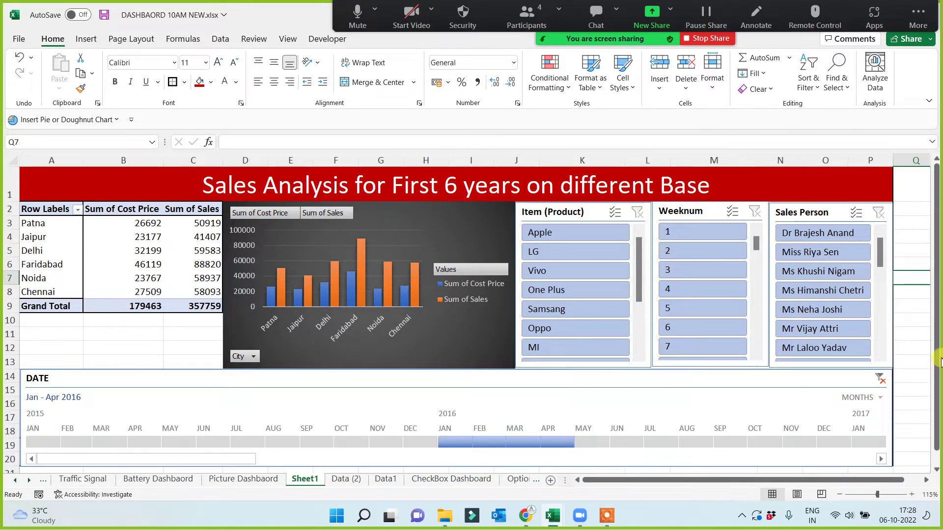
Step: Filter the dashboard to January through March 2016 on the DATE timeline
{"action": "left_click", "coordinate": [924, 333]}
{"action": "left_click", "coordinate": [460, 443]}
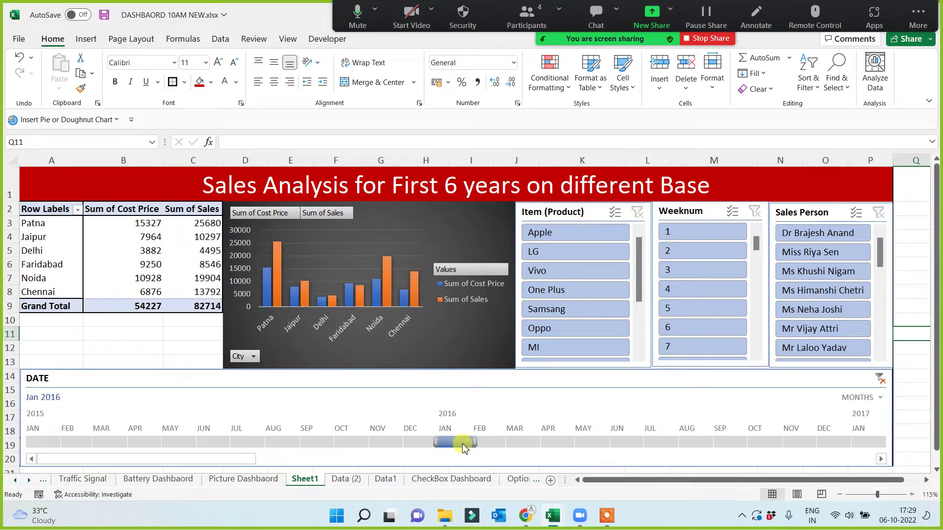
{"action": "left_click", "coordinate": [523, 443], "text": "shift"}
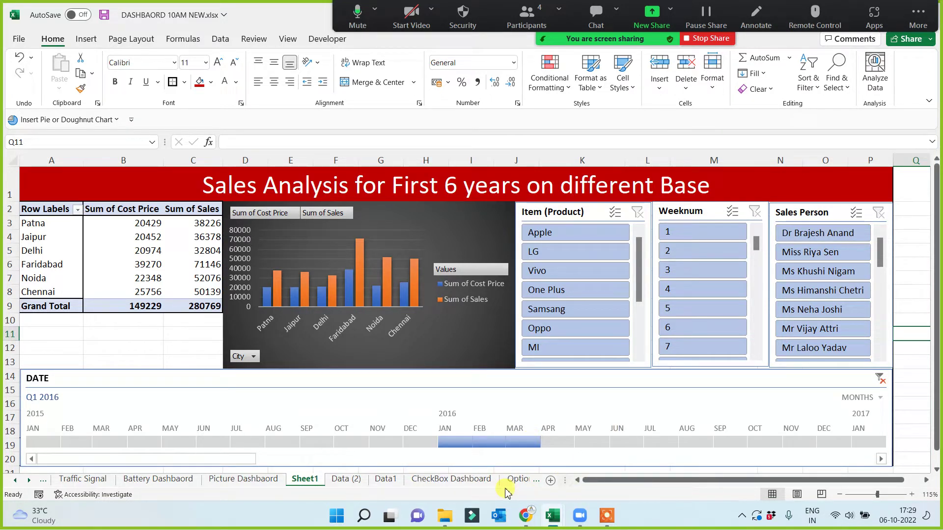
Step: Rename the dashboard sheet Sheet1 as "Pivot Dashboard" and save the workbook
{"action": "left_click", "coordinate": [303, 484]}
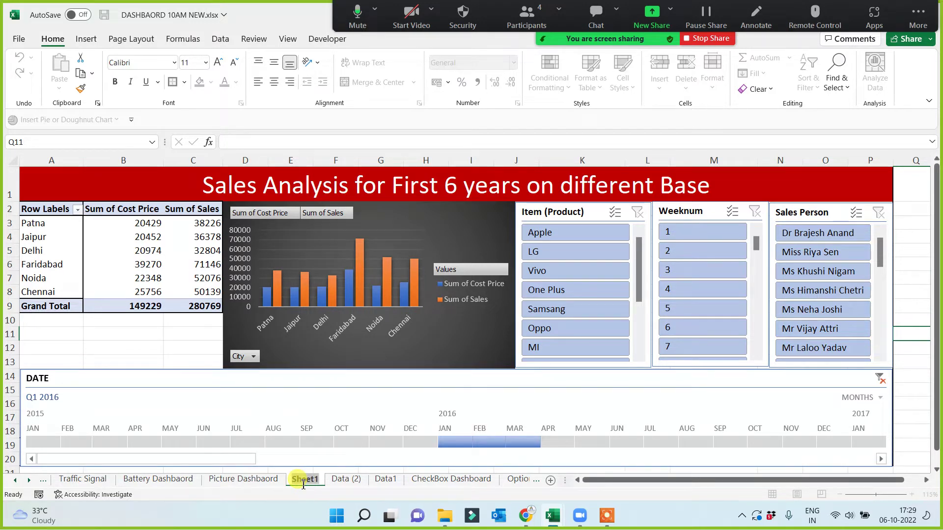
{"action": "type", "text": "Pivot TAbl"}
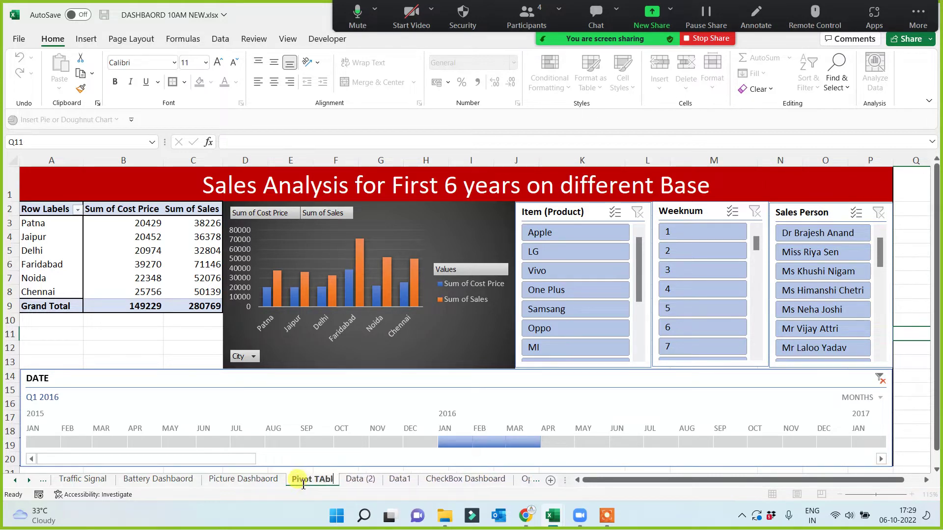
{"action": "key", "text": "BackSpace"}
{"action": "key", "text": "BackSpace"}
{"action": "type", "text": "Dashboard"}
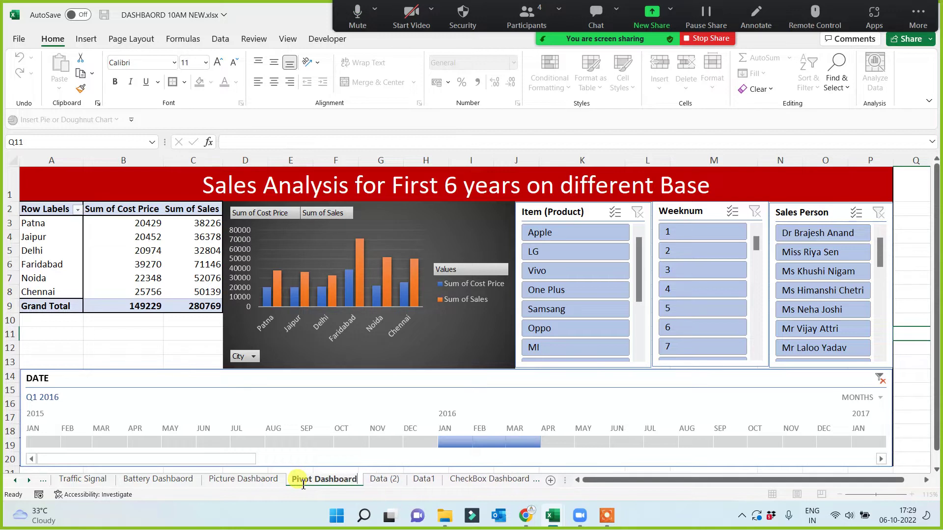
{"action": "key", "text": "Return"}
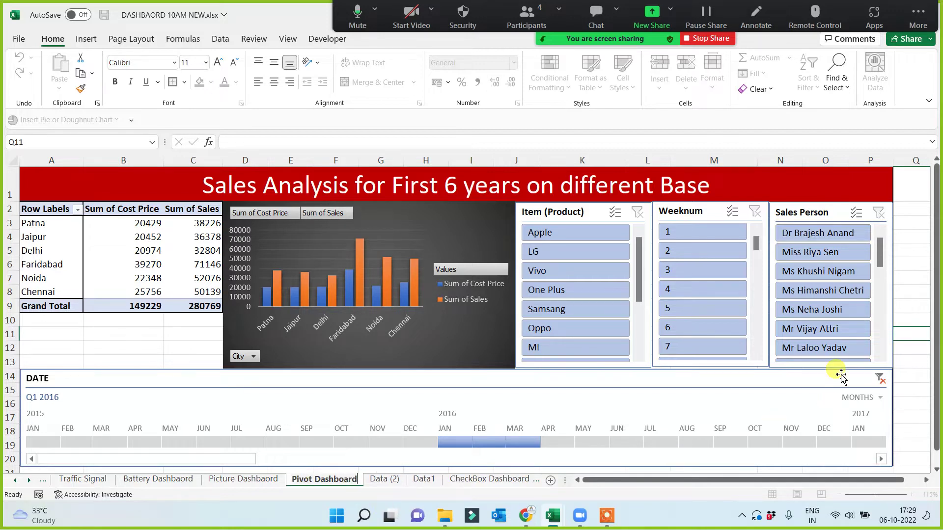
{"action": "left_click", "coordinate": [923, 394]}
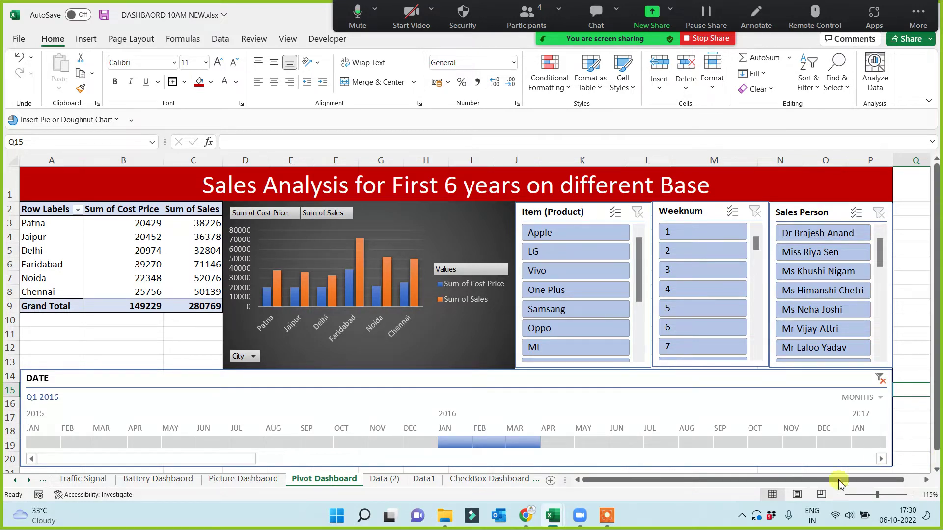
{"action": "key", "text": "ctrl+s"}
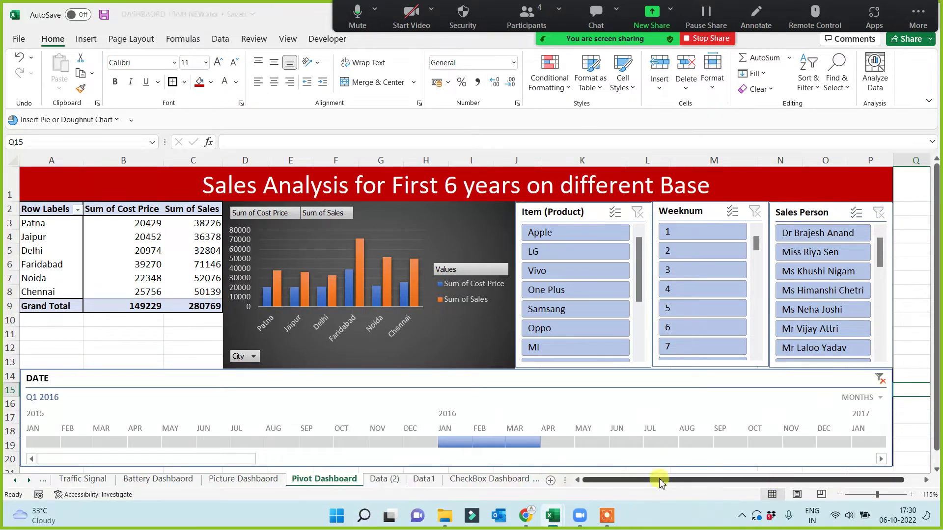
Step: Try to copy the grouped sheets Pivot Dashboard, Data (2) and Data1 together into a new workbook
{"action": "left_click", "coordinate": [422, 480], "text": "shift"}
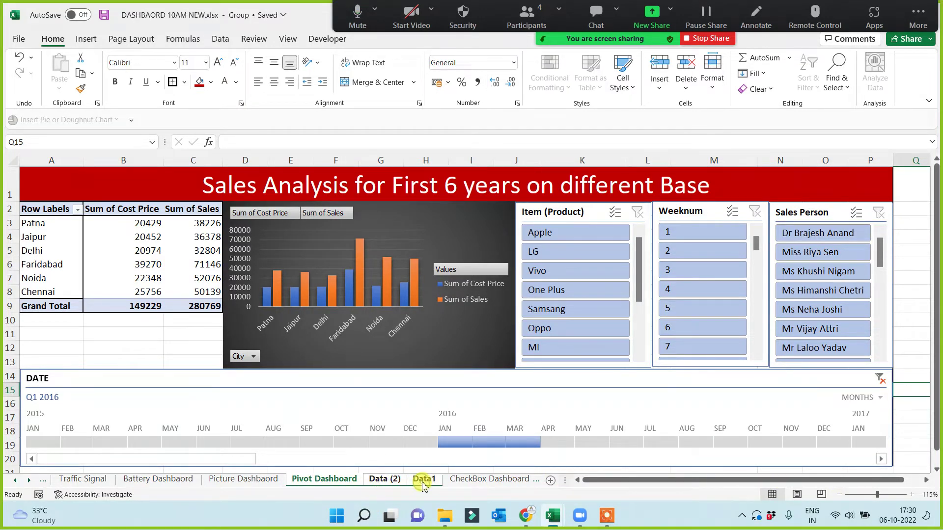
{"action": "right_click", "coordinate": [424, 480]}
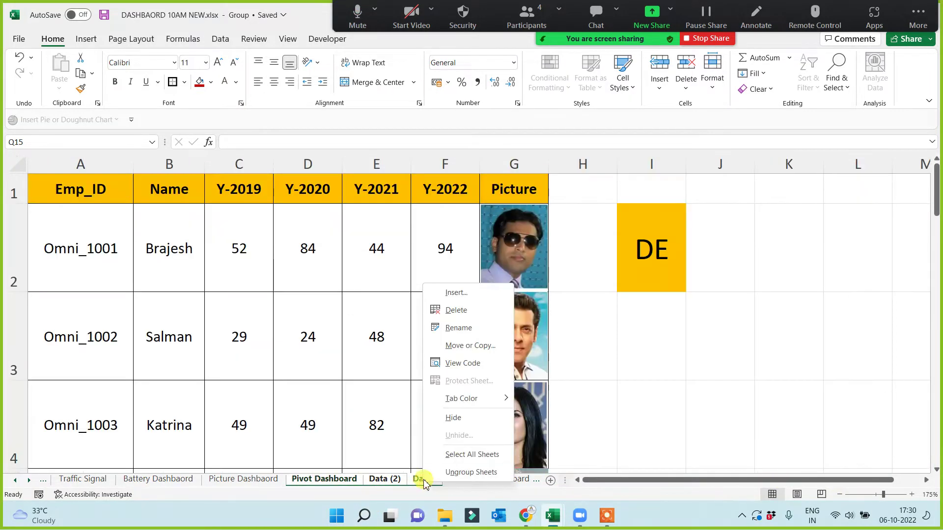
{"action": "left_click", "coordinate": [470, 345]}
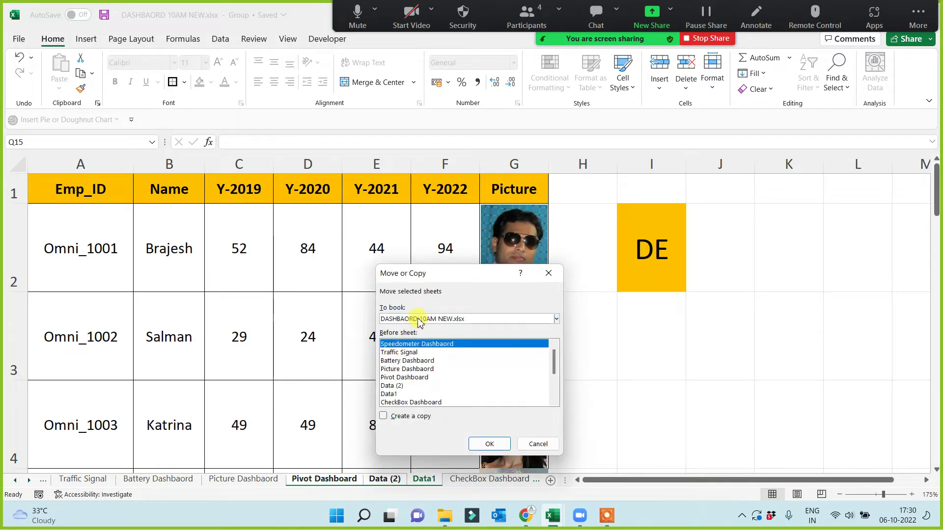
{"action": "left_click", "coordinate": [414, 319]}
{"action": "scroll", "coordinate": [414, 330], "scroll_direction": "up", "scroll_amount": 1}
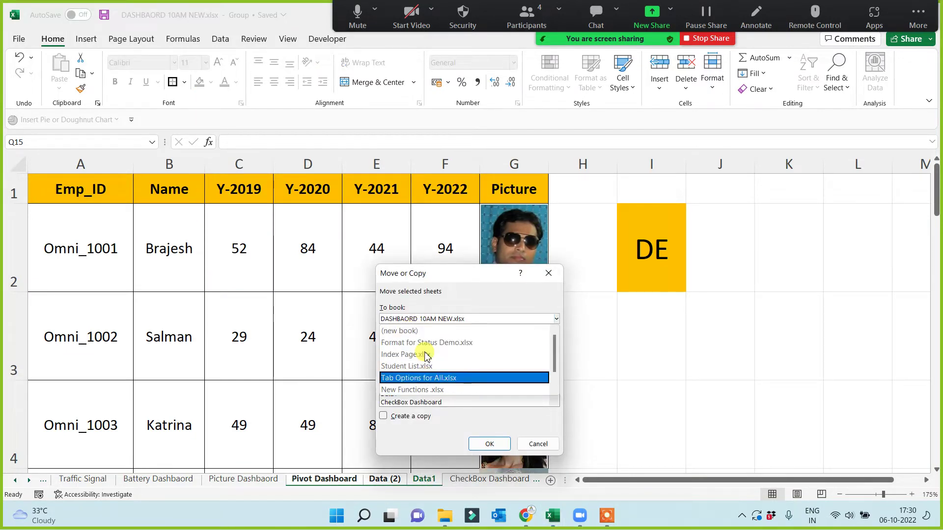
{"action": "left_click", "coordinate": [401, 333]}
{"action": "left_click", "coordinate": [385, 416]}
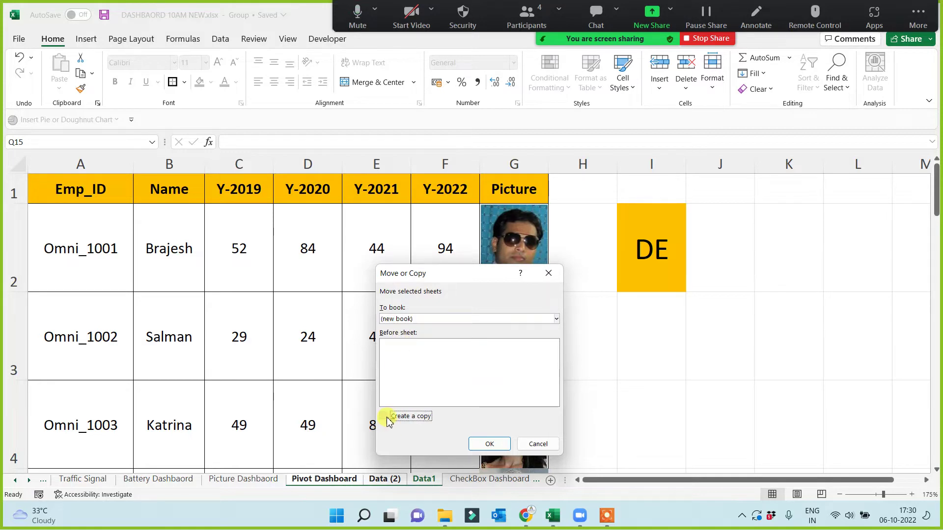
{"action": "left_click", "coordinate": [502, 443]}
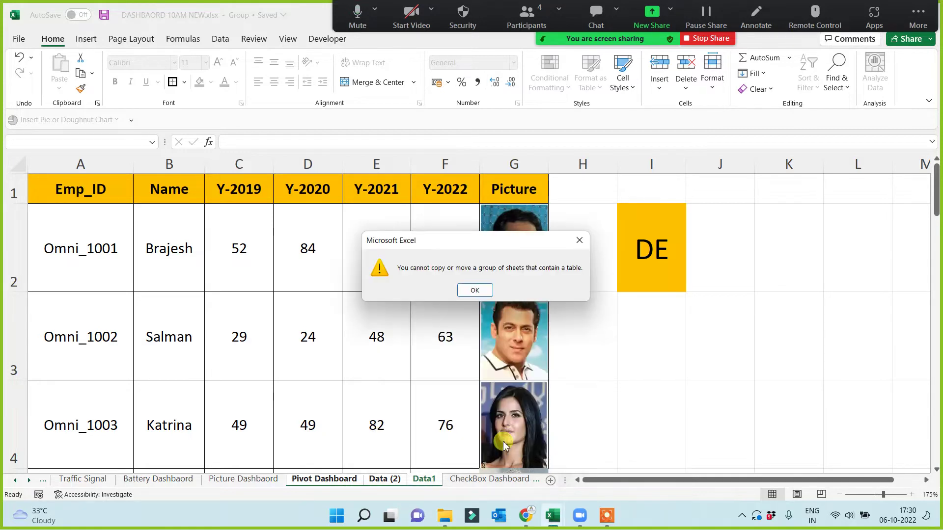
{"action": "left_click", "coordinate": [475, 290]}
{"action": "left_click", "coordinate": [697, 376]}
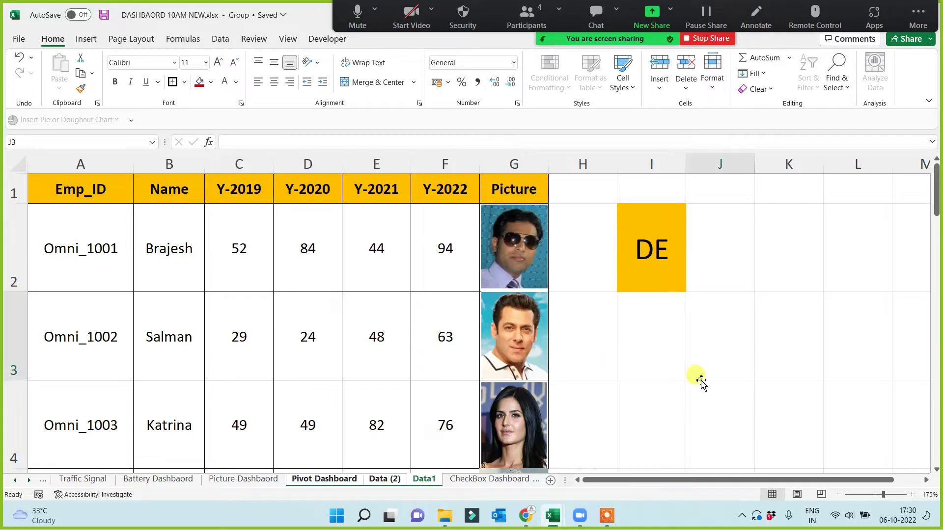
Step: Ungroup the selected sheets so that only the Data (2) sheet is selected
{"action": "left_click", "coordinate": [347, 480]}
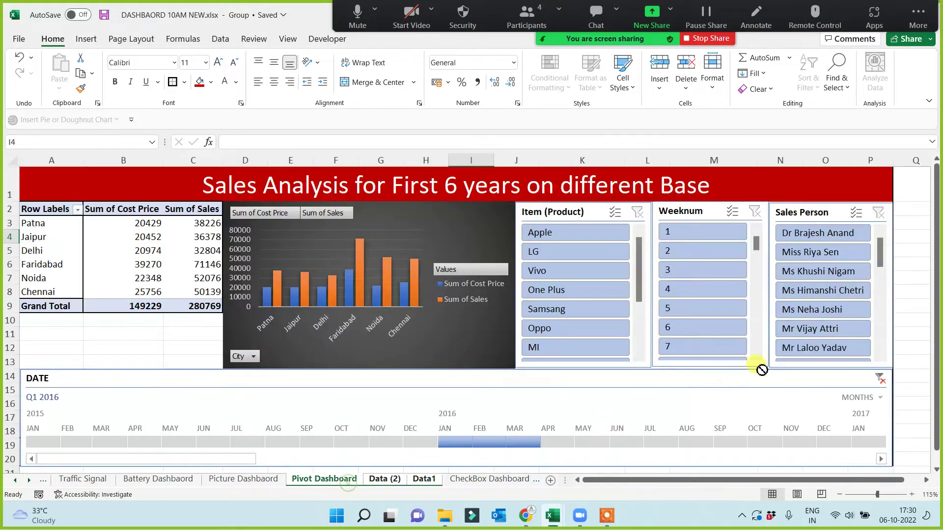
{"action": "left_click", "coordinate": [393, 480]}
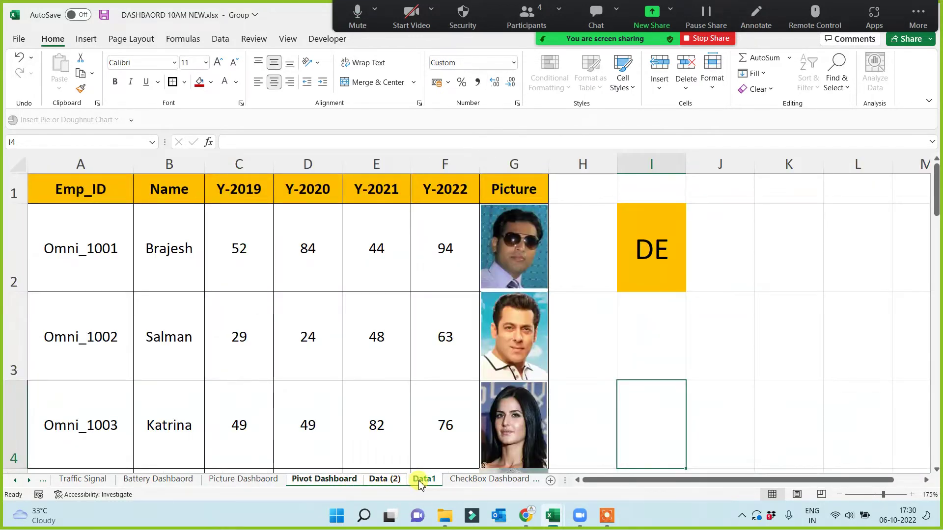
{"action": "left_click", "coordinate": [393, 480], "text": "ctrl"}
{"action": "left_click", "coordinate": [617, 462]}
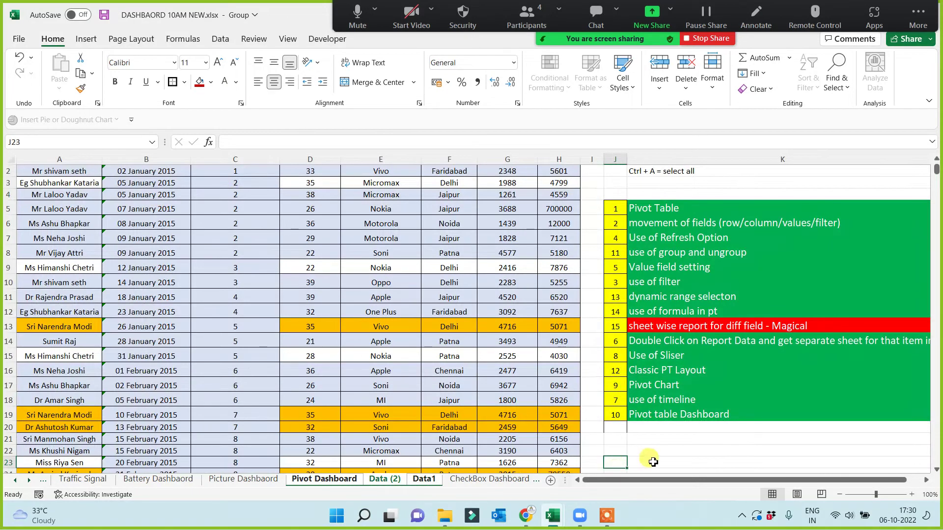
{"action": "left_click", "coordinate": [258, 479]}
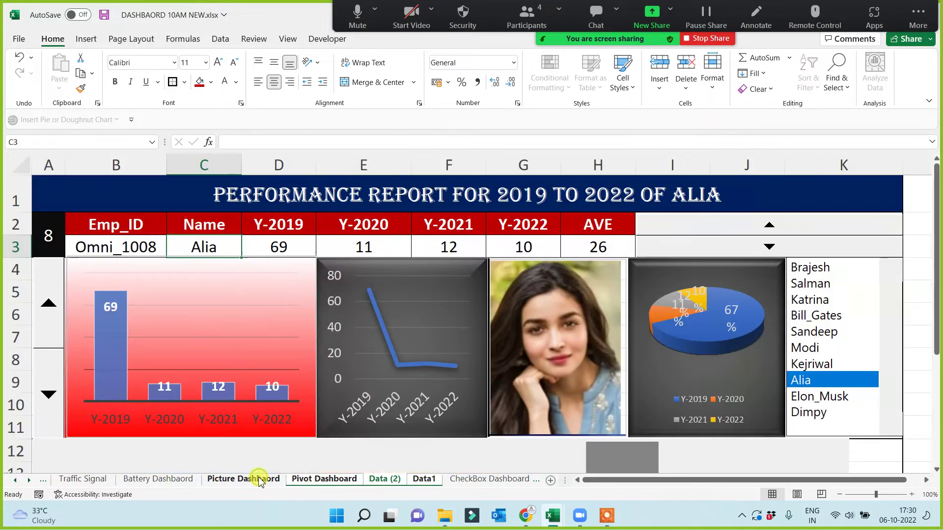
{"action": "left_click", "coordinate": [311, 480]}
{"action": "left_click", "coordinate": [381, 480]}
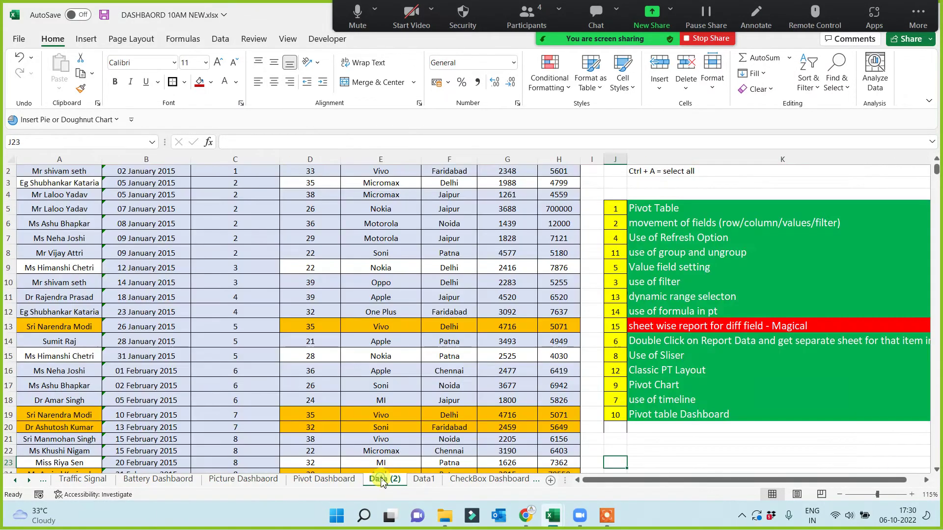
Step: Create a copy of the Data (2) sheet in a new workbook
{"action": "right_click", "coordinate": [382, 480]}
{"action": "left_click", "coordinate": [422, 359]}
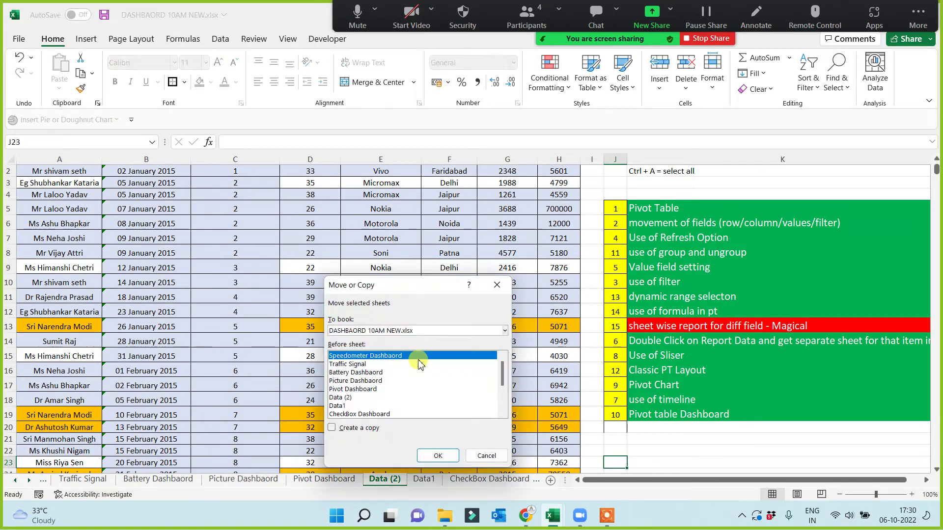
{"action": "left_click", "coordinate": [346, 330]}
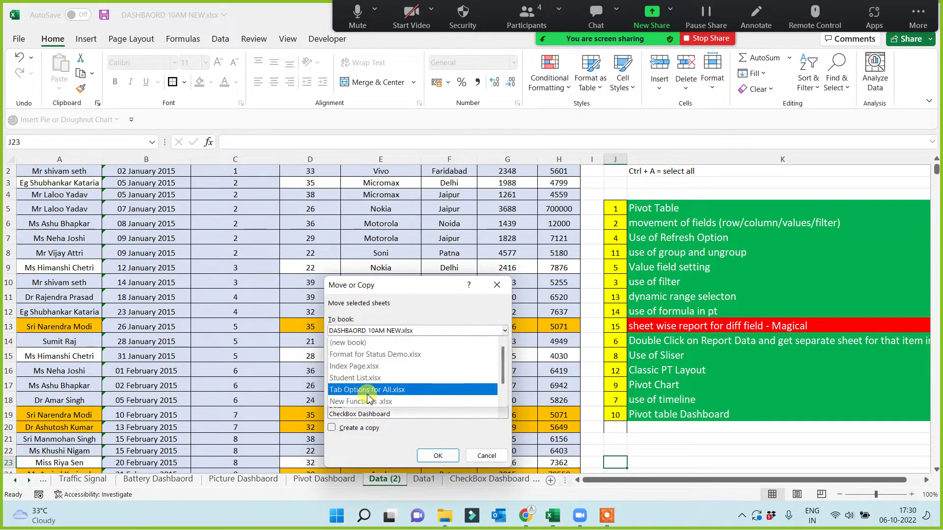
{"action": "left_click", "coordinate": [348, 342]}
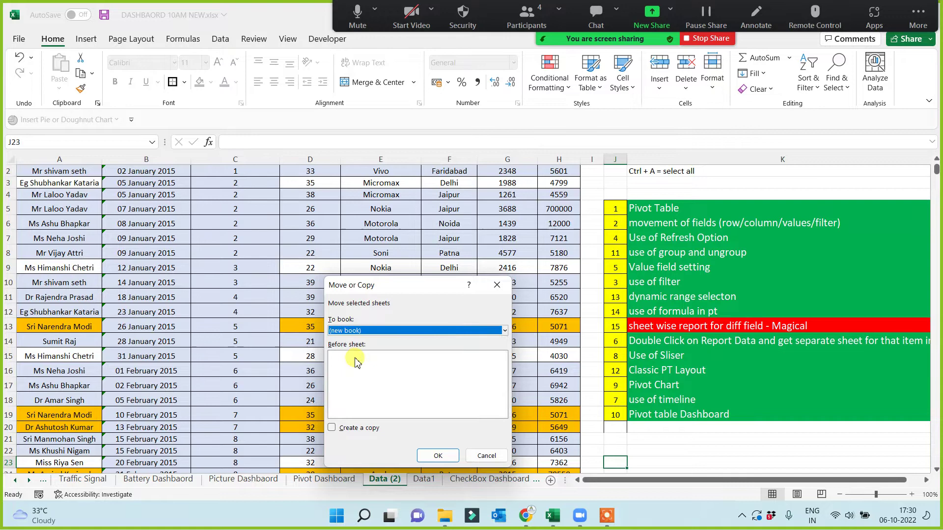
{"action": "left_click", "coordinate": [332, 428]}
{"action": "left_click", "coordinate": [438, 457]}
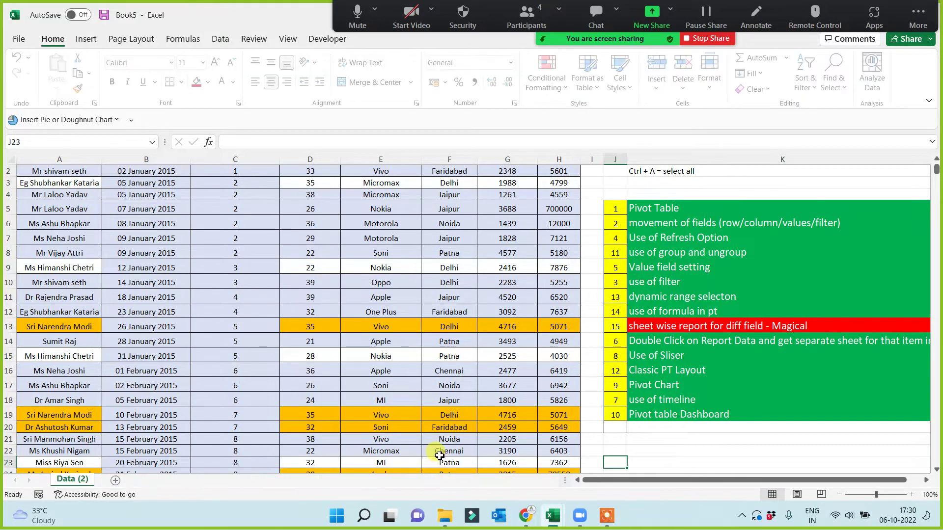
Step: Save the new workbook as an Excel Workbook named "5pm - Dashboard" in the Class Work Data folder
{"action": "left_click", "coordinate": [18, 39]}
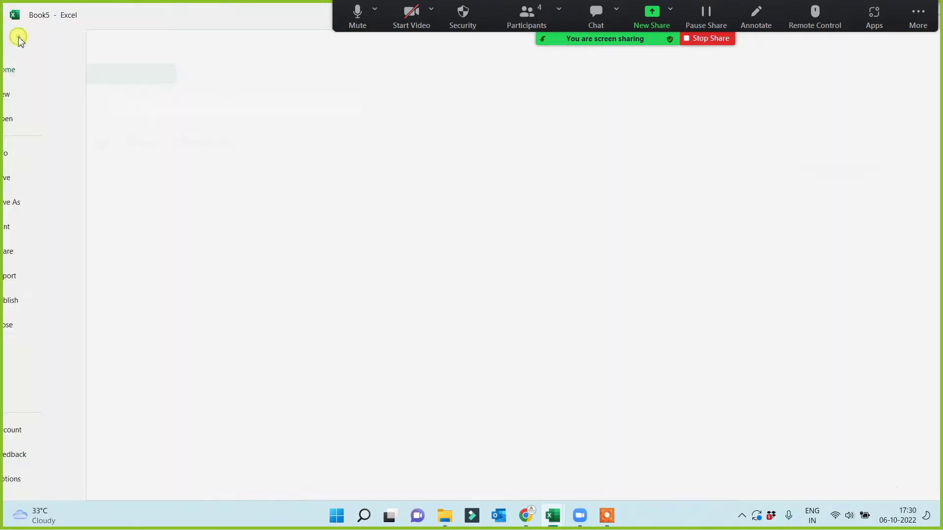
{"action": "left_click", "coordinate": [43, 204]}
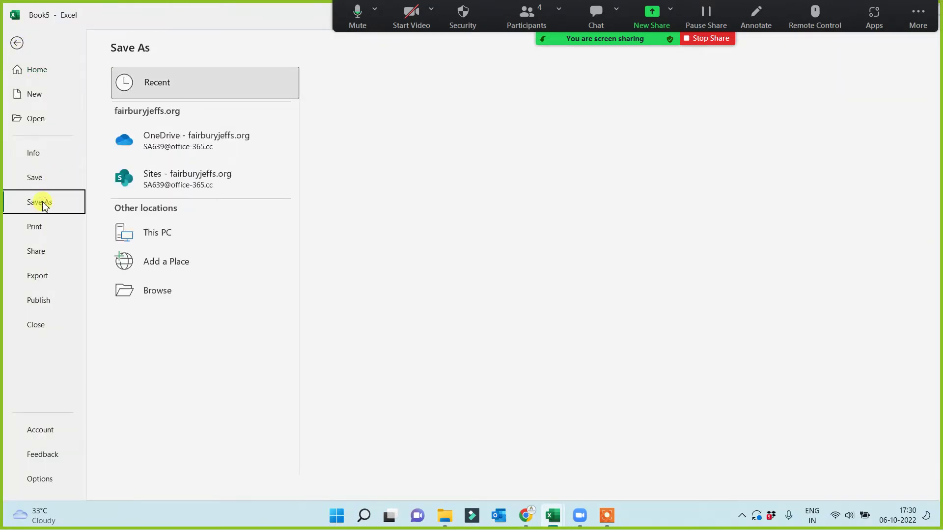
{"action": "left_click", "coordinate": [155, 291]}
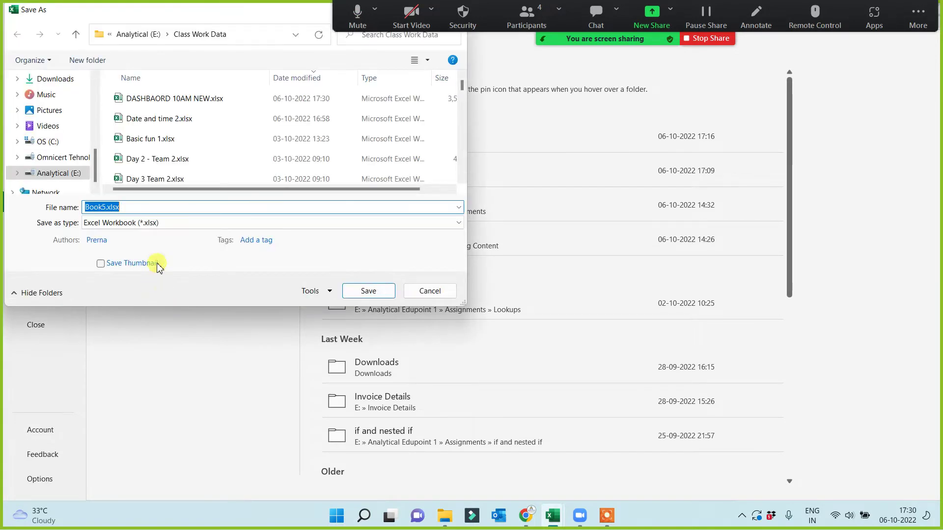
{"action": "type", "text": "5"}
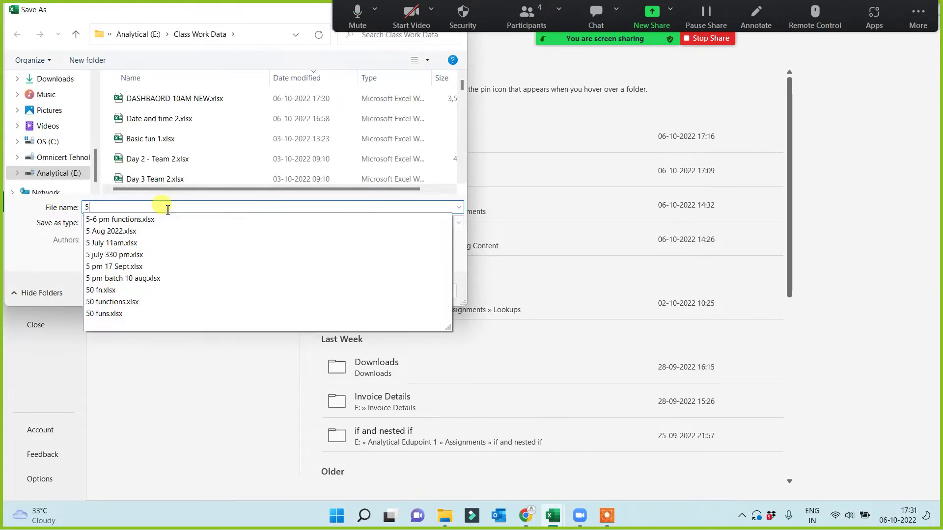
{"action": "type", "text": "on"}
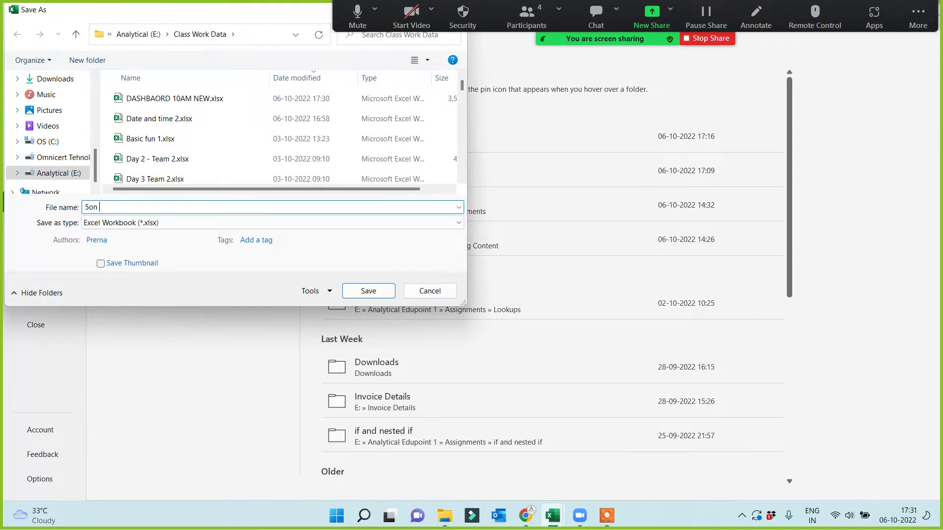
{"action": "key", "text": "BackSpace"}
{"action": "key", "text": "BackSpace"}
{"action": "key", "text": "BackSpace"}
{"action": "type", "text": "pm - D"}
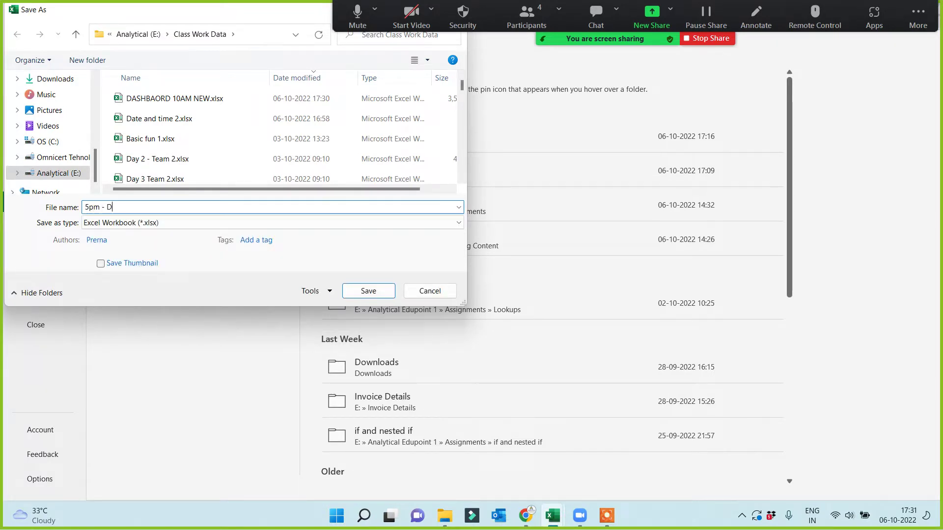
{"action": "type", "text": "ashboard"}
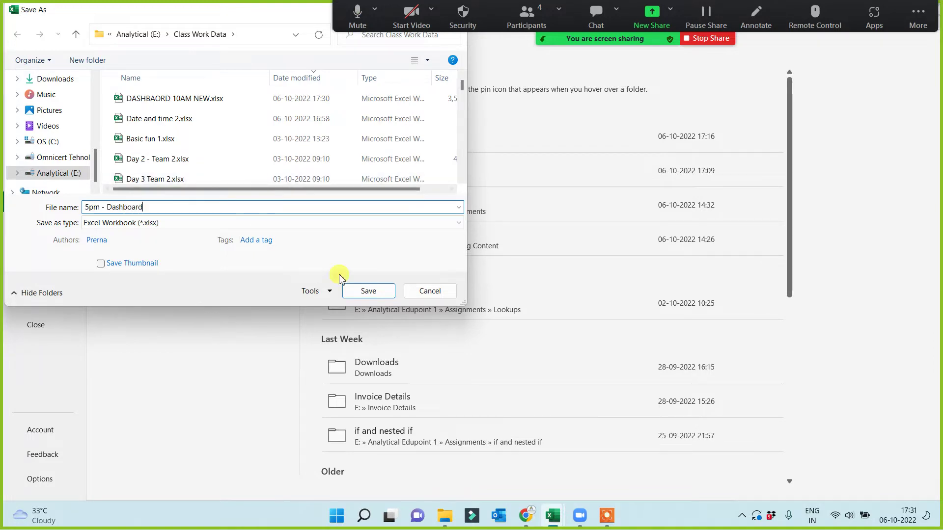
{"action": "left_click", "coordinate": [375, 291]}
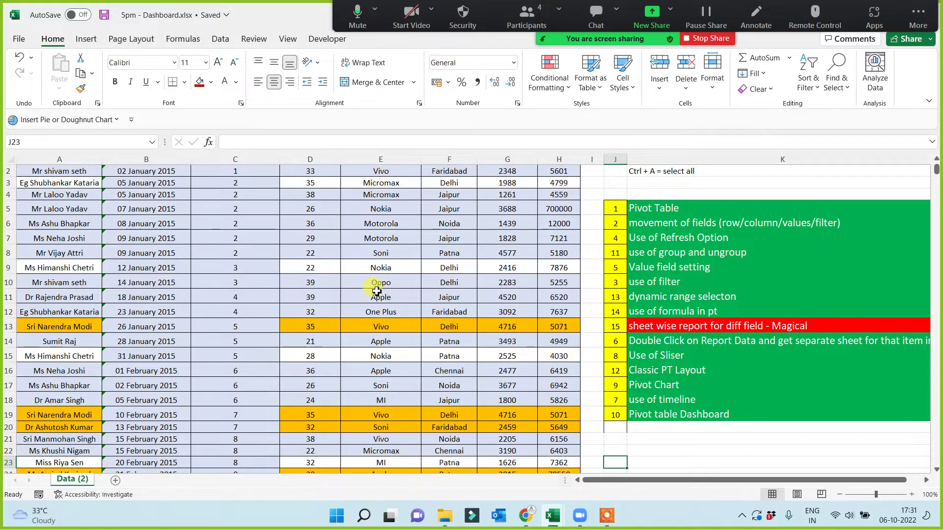
{"action": "left_click", "coordinate": [607, 516]}
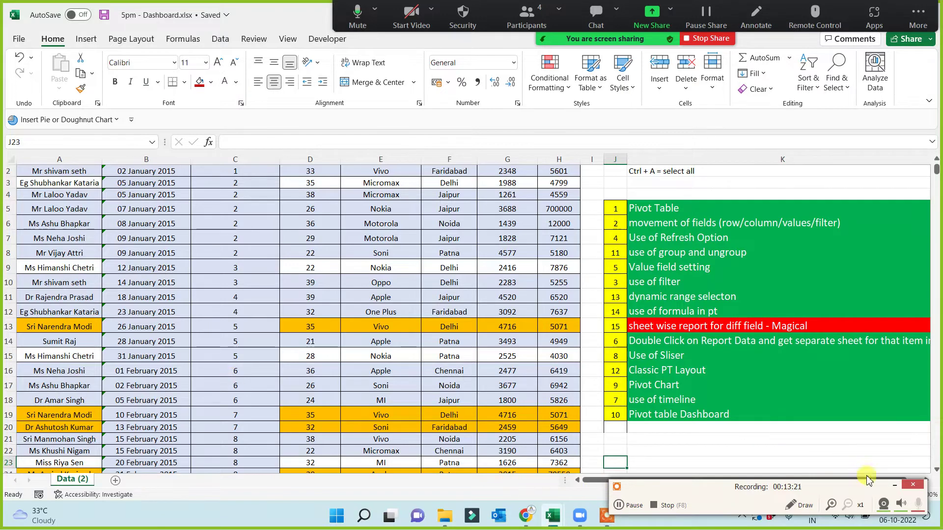
{"action": "left_click", "coordinate": [895, 485]}
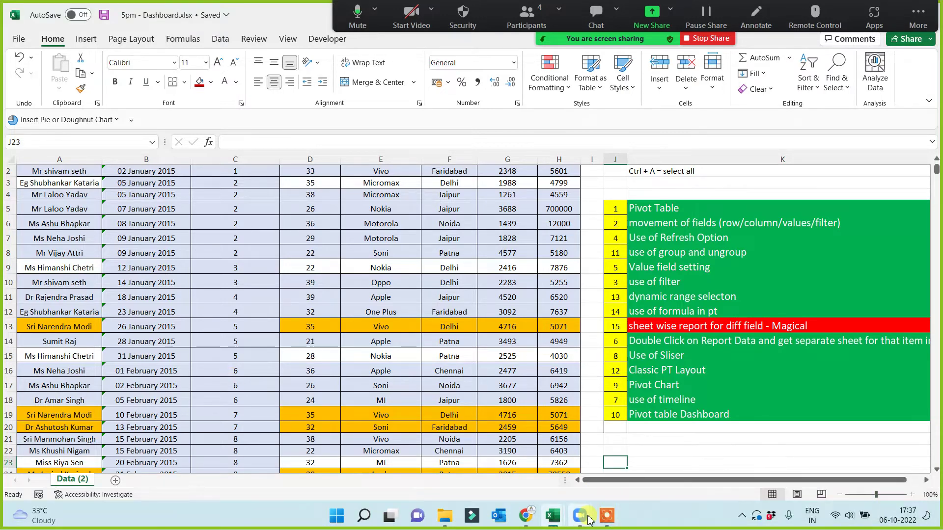
Step: Copy the Data1 sheet from DASHBAORD 10AM NEW.xlsx into 5pm - Dashboard.xlsx, placing it before the Data (2) sheet
{"action": "left_click", "coordinate": [552, 521]}
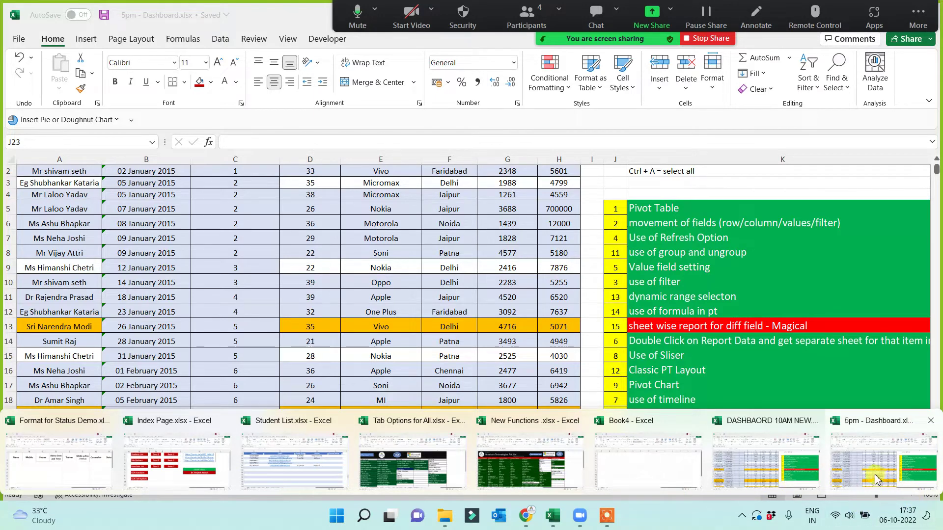
{"action": "left_click", "coordinate": [763, 474]}
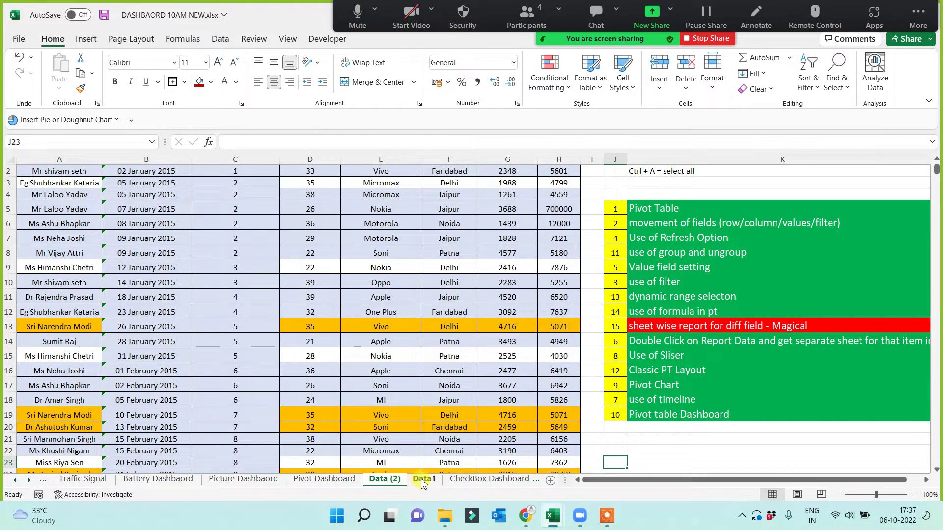
{"action": "left_click", "coordinate": [422, 481]}
{"action": "right_click", "coordinate": [422, 480]}
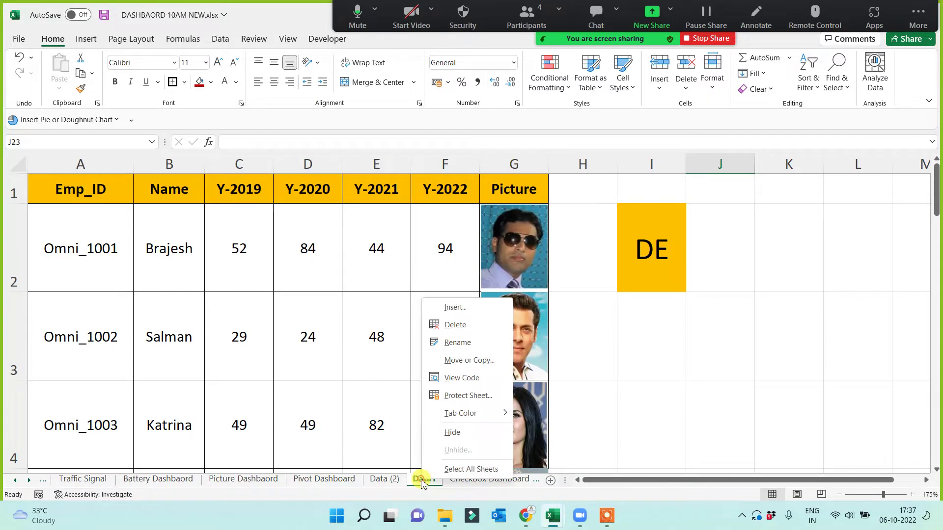
{"action": "left_click", "coordinate": [448, 361]}
{"action": "left_click", "coordinate": [376, 336]}
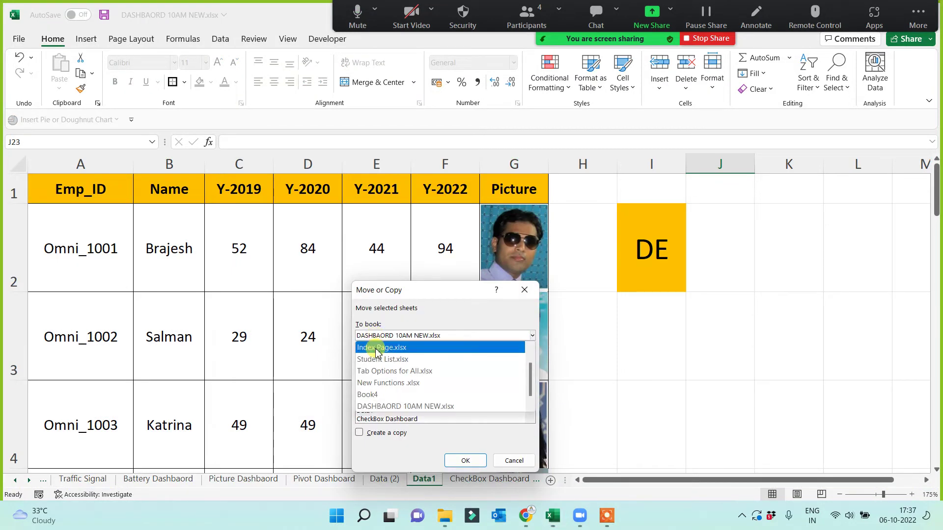
{"action": "scroll", "coordinate": [385, 359], "scroll_direction": "up", "scroll_amount": 1}
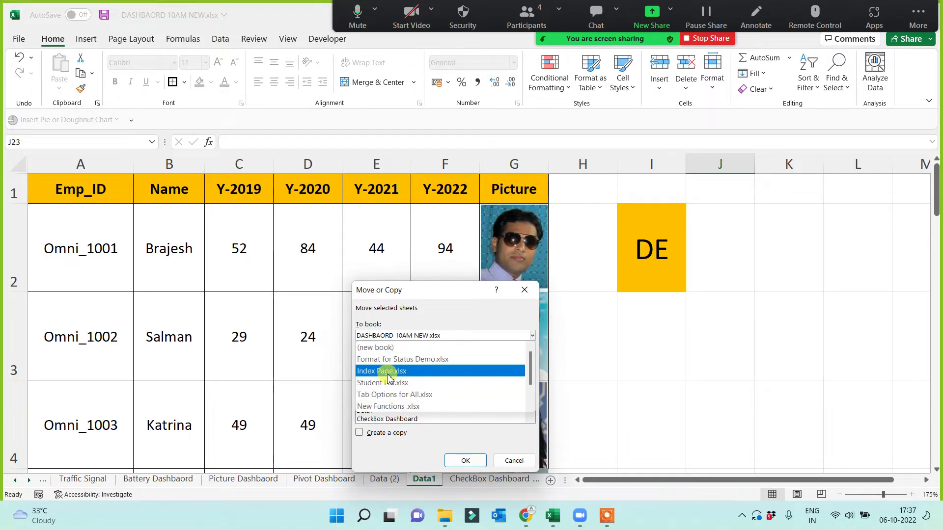
{"action": "scroll", "coordinate": [393, 408], "scroll_direction": "down", "scroll_amount": 1}
{"action": "left_click", "coordinate": [387, 408]}
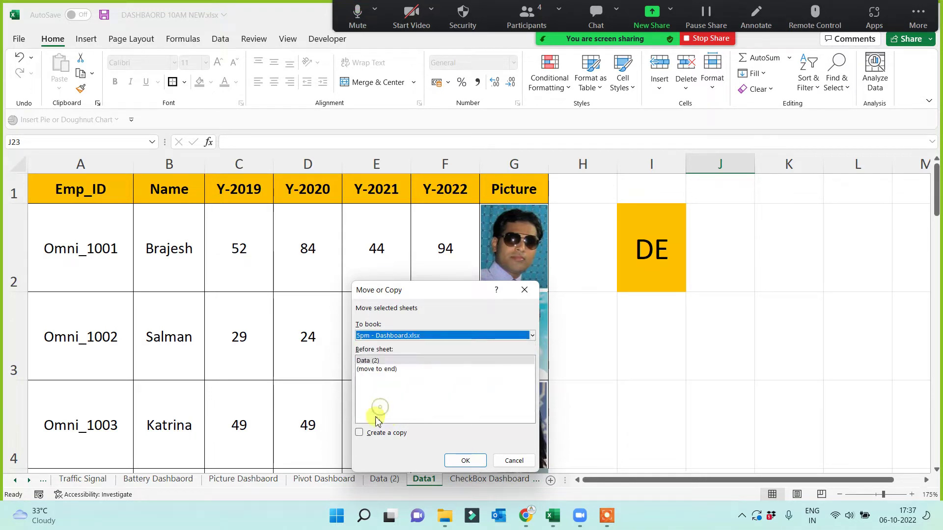
{"action": "left_click", "coordinate": [359, 432]}
{"action": "left_click", "coordinate": [465, 464]}
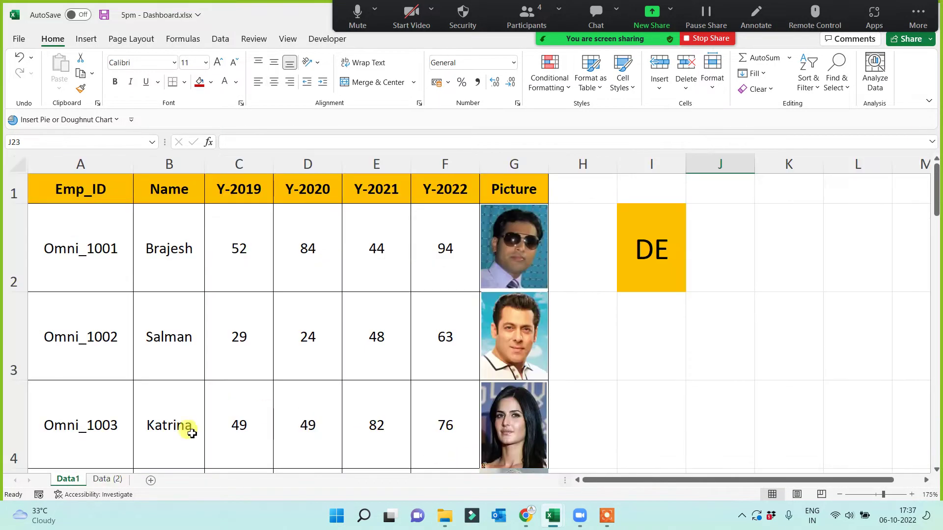
Step: Examine the Data1 table's columns: Emp_ID, Name, the yearly figures Y-2019 to Y-2022 and Picture
{"action": "left_click", "coordinate": [84, 187]}
{"action": "key", "text": "ctrl+shift+Down"}
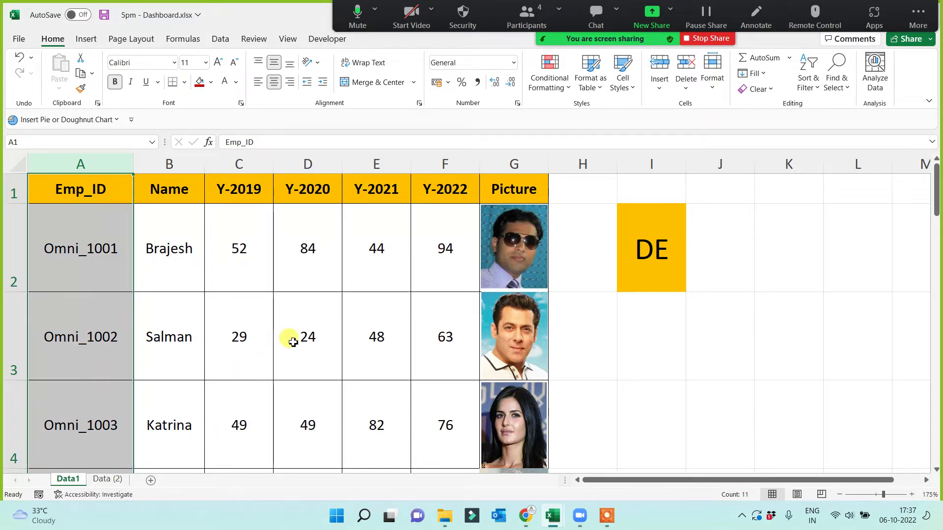
{"action": "left_click", "coordinate": [508, 163]}
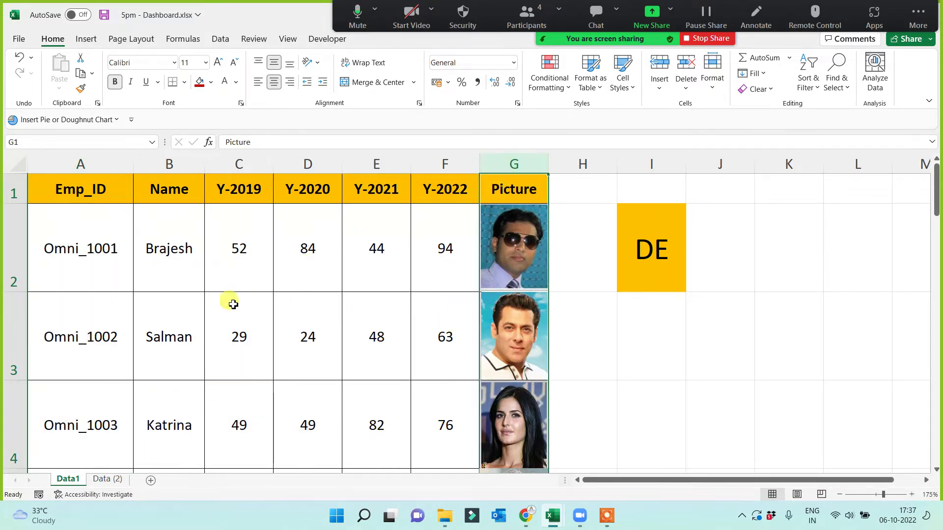
{"action": "left_click_drag", "start_coordinate": [238, 164], "coordinate": [440, 165]}
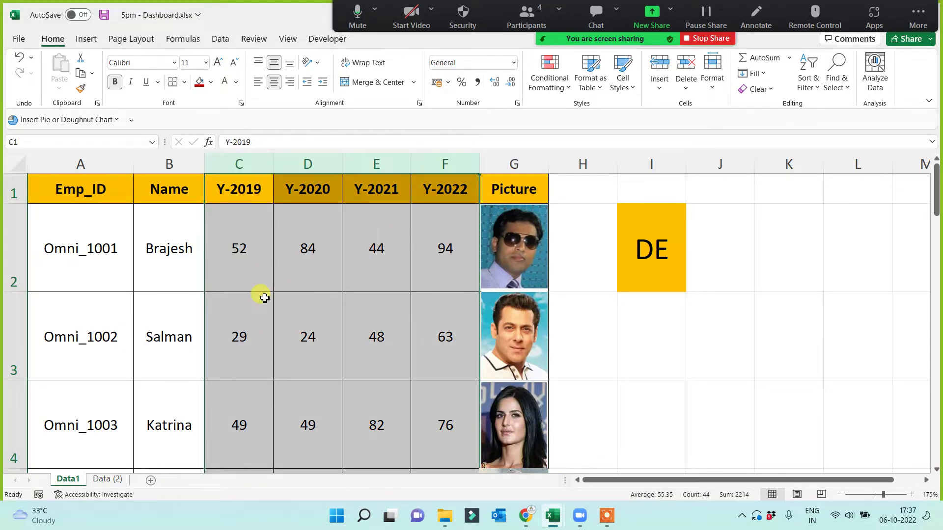
{"action": "left_click", "coordinate": [324, 199]}
{"action": "left_click_drag", "start_coordinate": [307, 203], "coordinate": [449, 185]}
{"action": "left_click", "coordinate": [330, 280]}
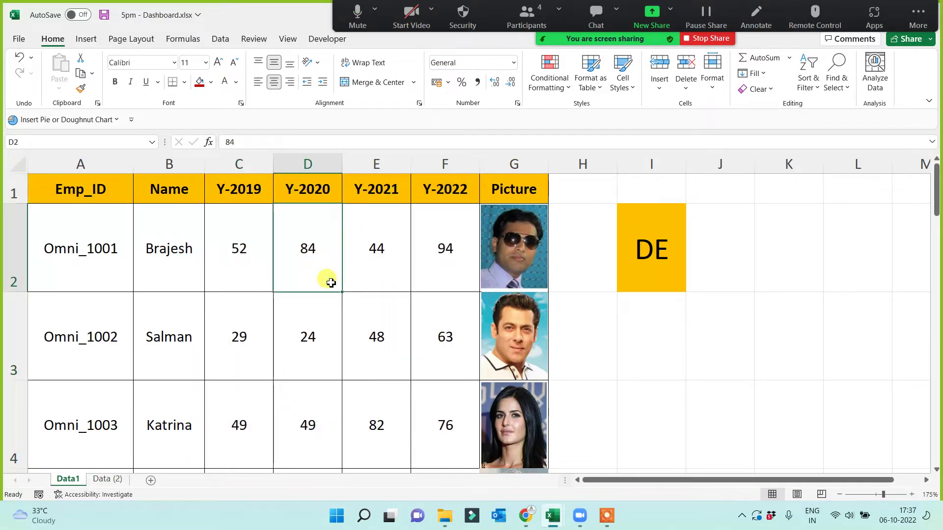
{"action": "left_click_drag", "start_coordinate": [38, 179], "coordinate": [518, 429]}
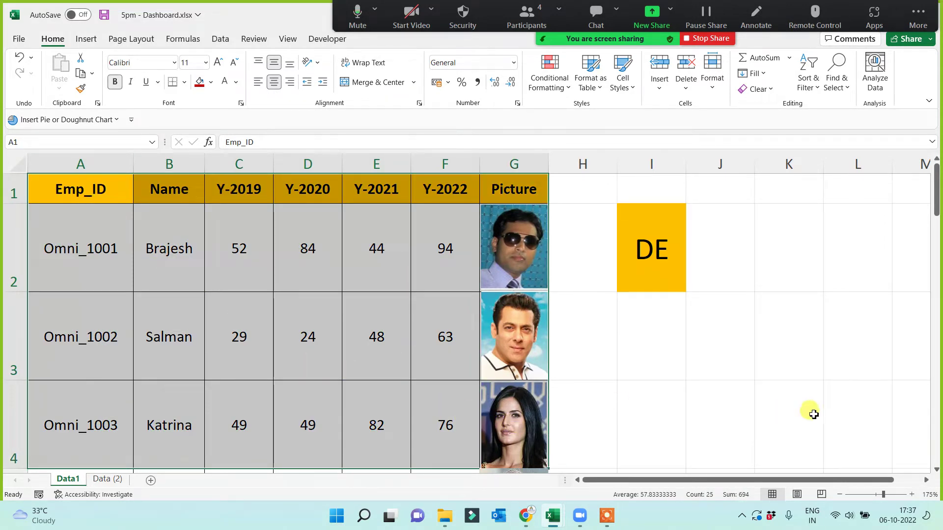
{"action": "left_click", "coordinate": [773, 389]}
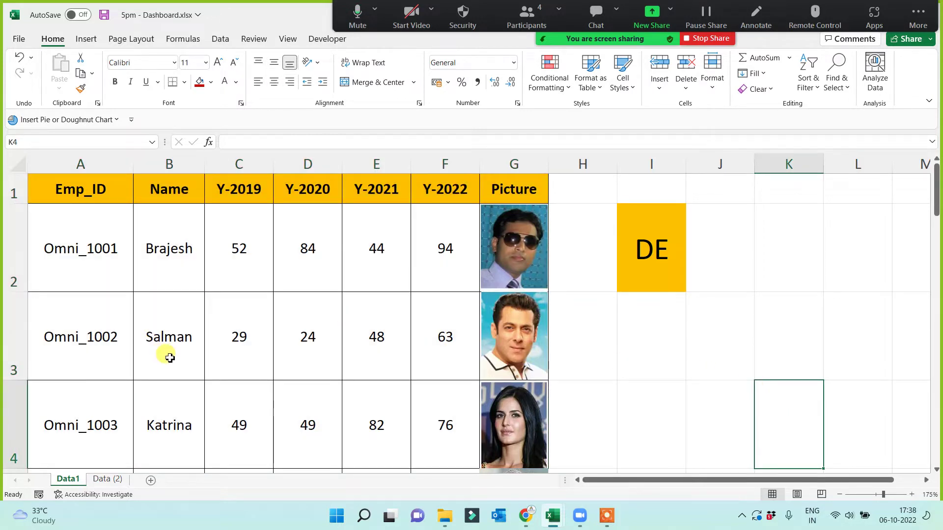
{"action": "left_click_drag", "start_coordinate": [81, 166], "coordinate": [511, 210]}
{"action": "left_click", "coordinate": [269, 288]}
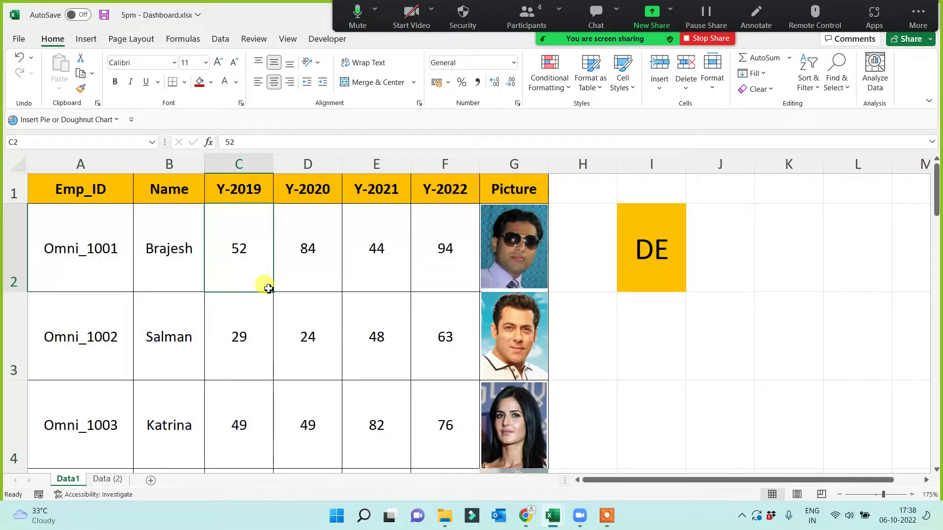
{"action": "left_click_drag", "start_coordinate": [91, 165], "coordinate": [528, 189]}
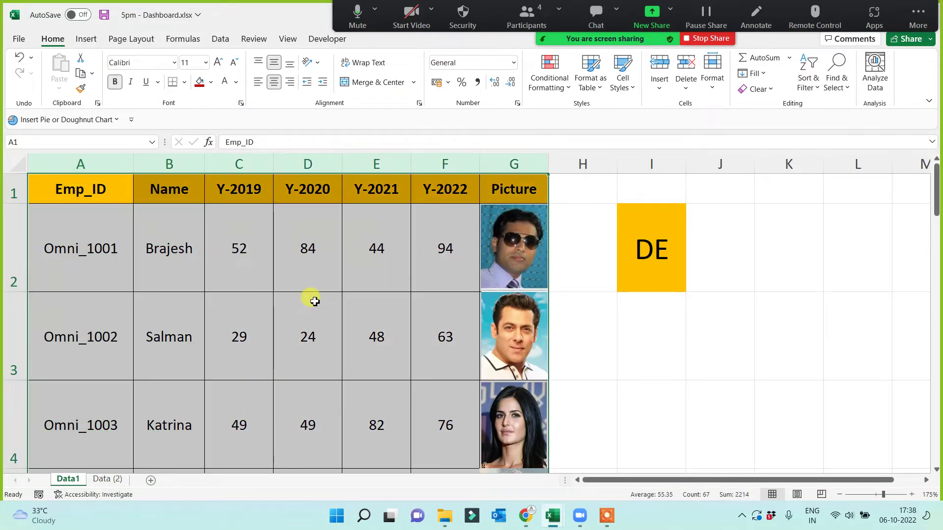
{"action": "left_click", "coordinate": [285, 274]}
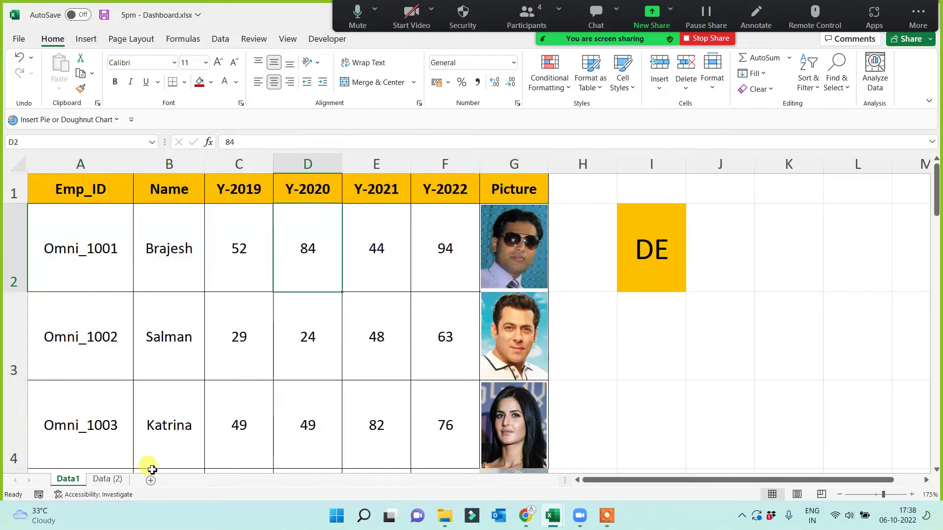
Step: Add a new worksheet after Data (2) and name it "Dashboard 1"
{"action": "left_click", "coordinate": [103, 480]}
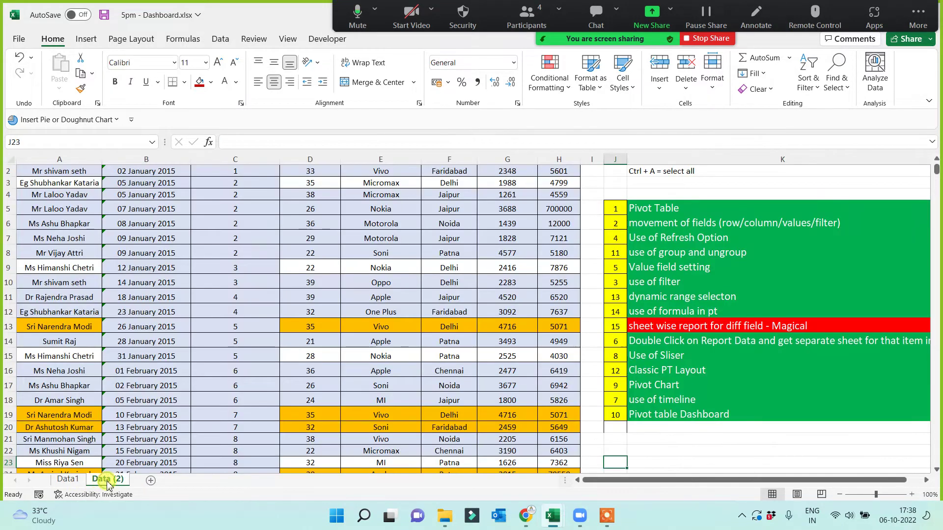
{"action": "left_click", "coordinate": [68, 479]}
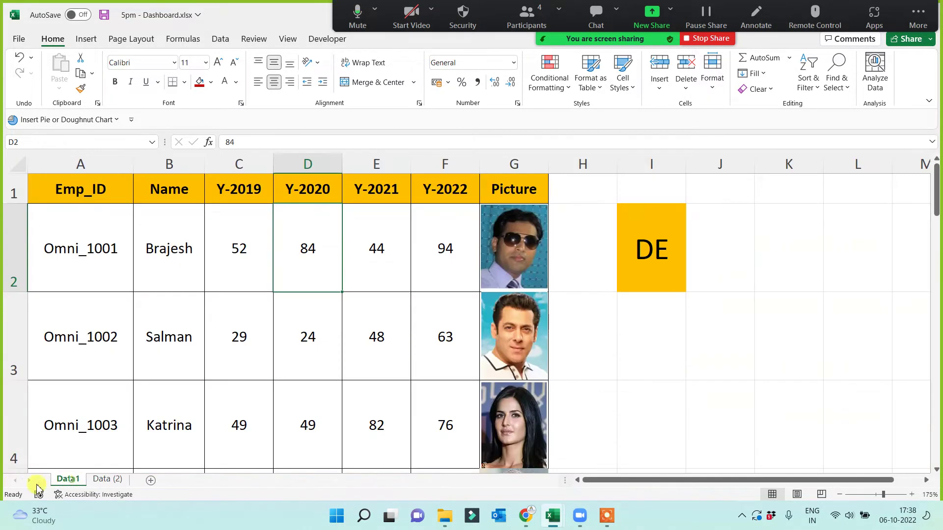
{"action": "left_click", "coordinate": [112, 481]}
{"action": "left_click", "coordinate": [151, 480]}
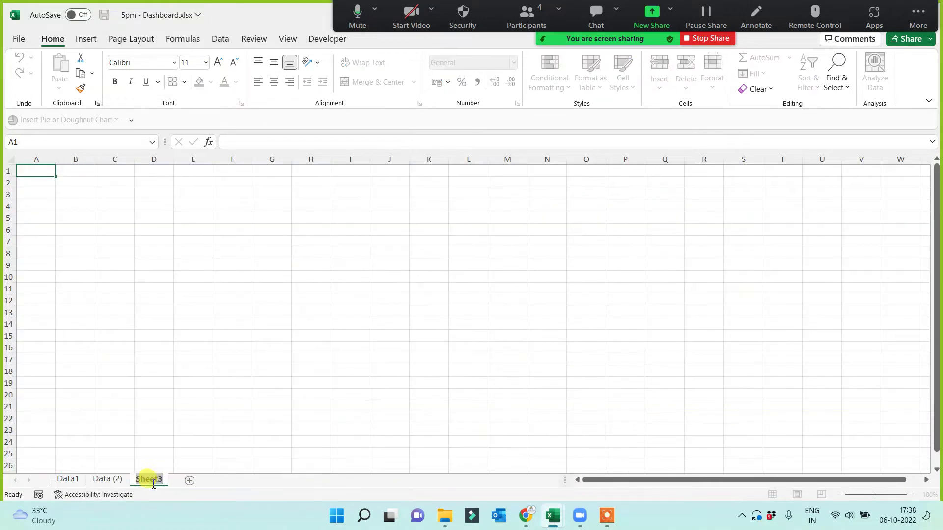
{"action": "double_click", "coordinate": [152, 480]}
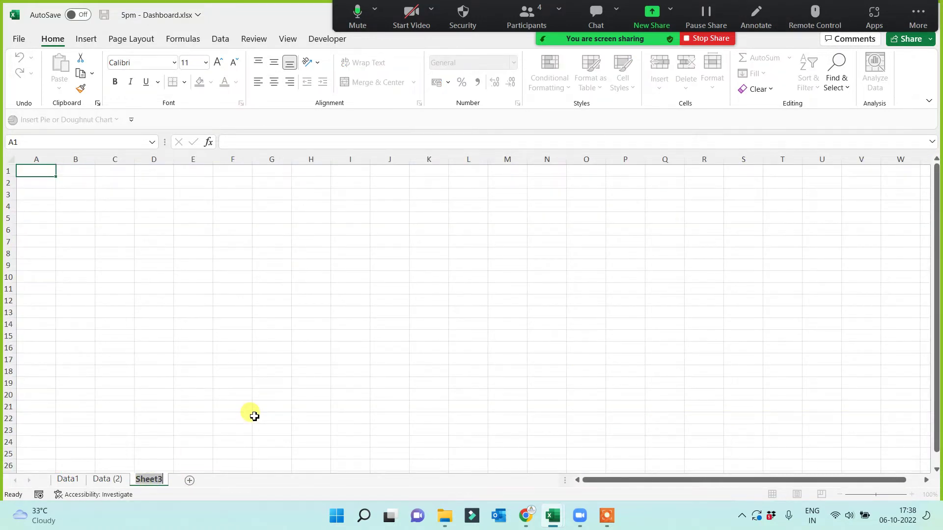
{"action": "type", "text": "Dashboard 1"}
{"action": "left_click", "coordinate": [200, 358]}
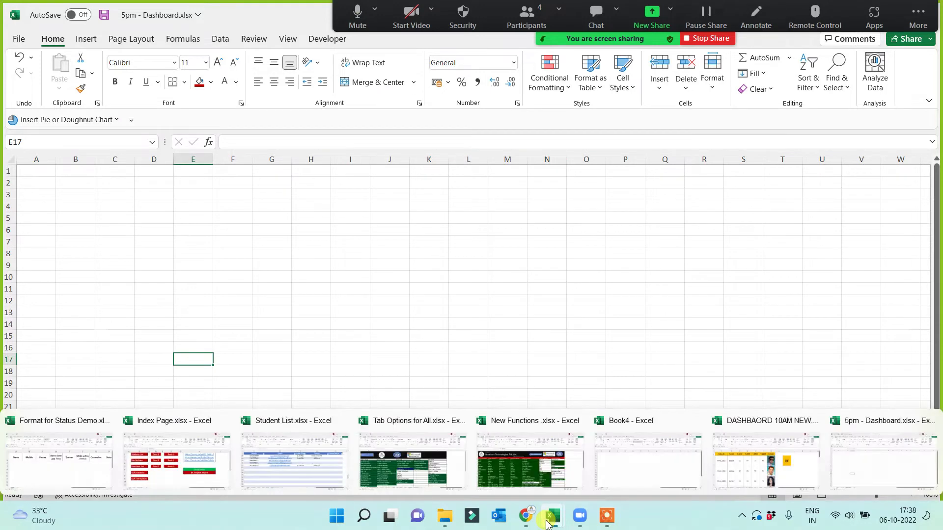
Step: Copy the Pivot Dashboard sheet from DASHBAORD 10AM NEW.xlsx into 5pm - Dashboard.xlsx, placing it before the Data1 sheet
{"action": "mouse_move", "coordinate": [552, 516]}
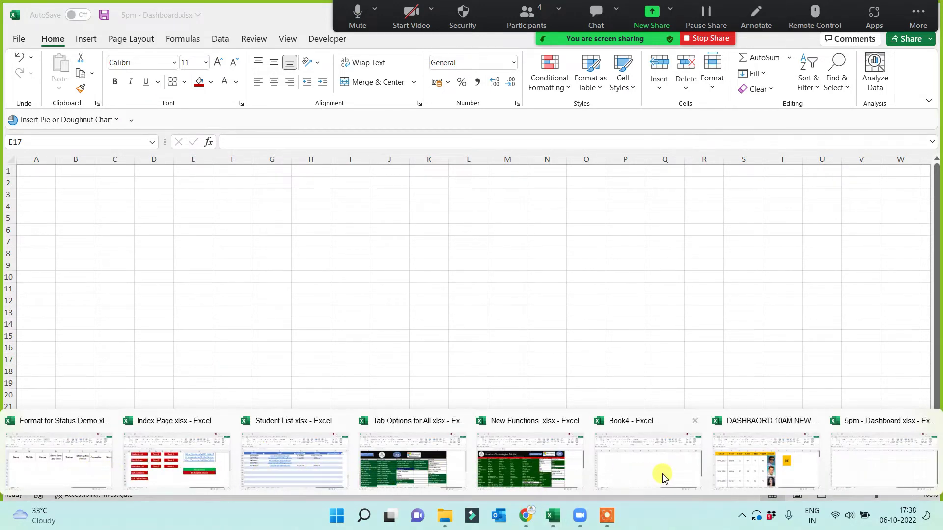
{"action": "left_click", "coordinate": [745, 473]}
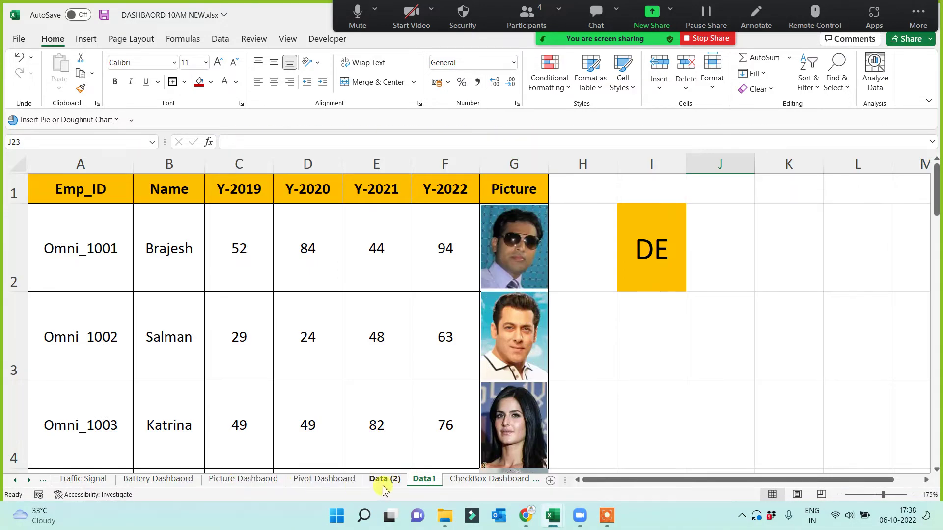
{"action": "left_click", "coordinate": [16, 481]}
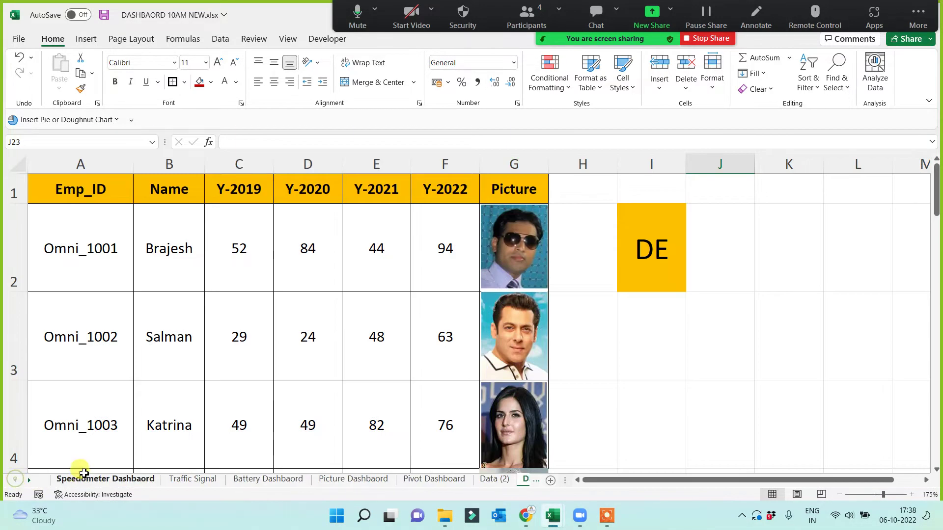
{"action": "left_click", "coordinate": [426, 481]}
{"action": "right_click", "coordinate": [425, 481]}
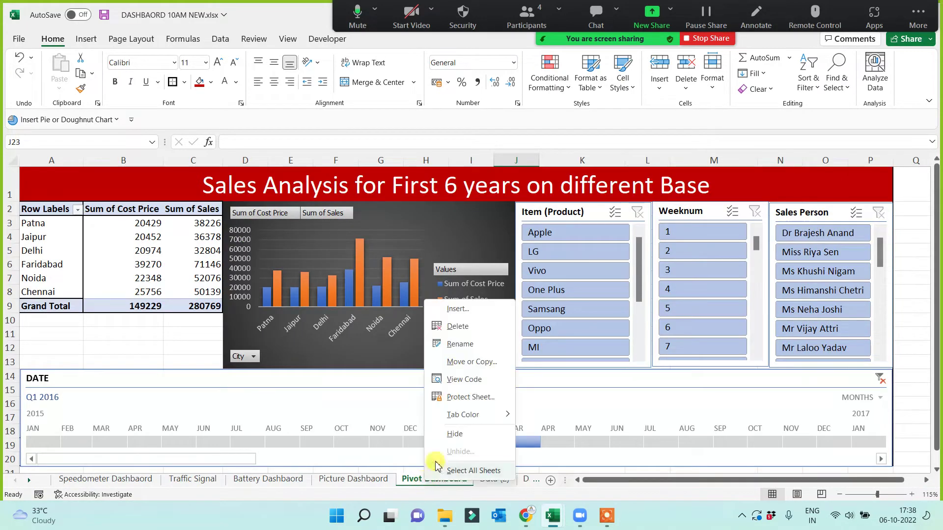
{"action": "left_click", "coordinate": [472, 362]}
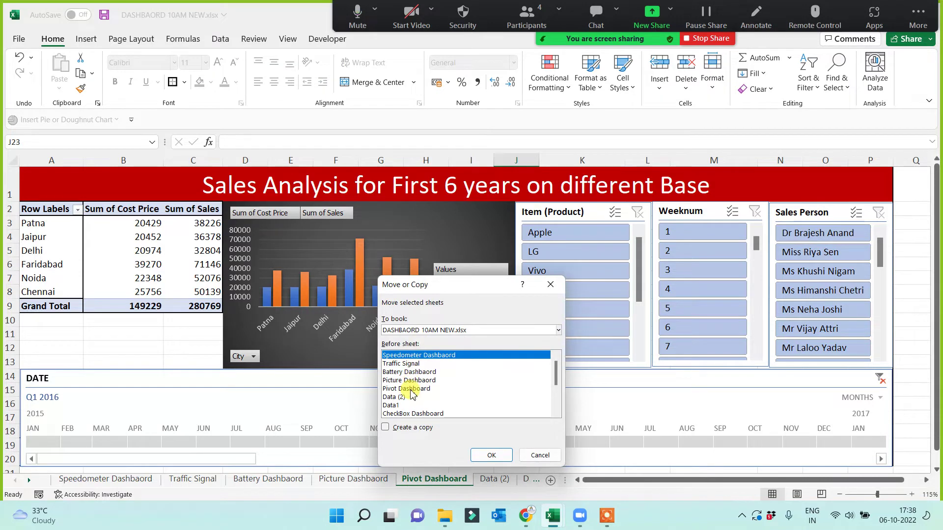
{"action": "left_click", "coordinate": [385, 428]}
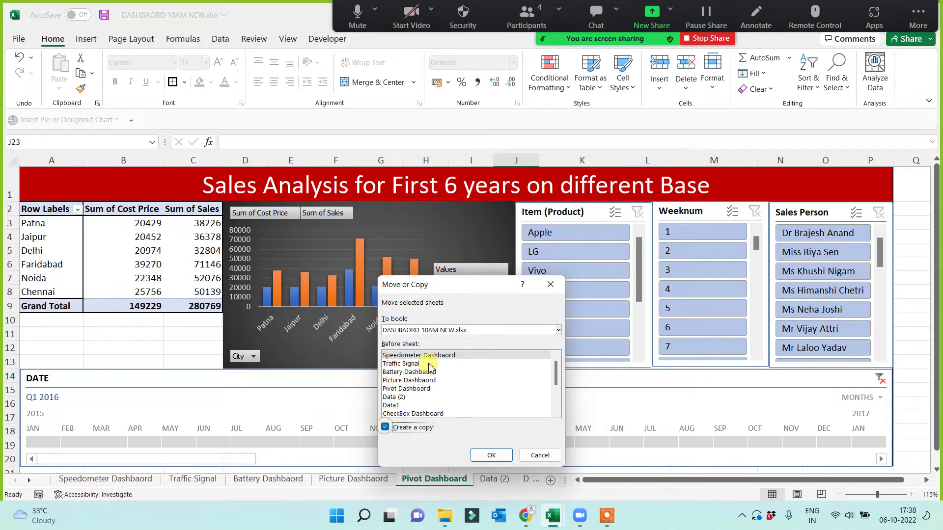
{"action": "left_click", "coordinate": [429, 330]}
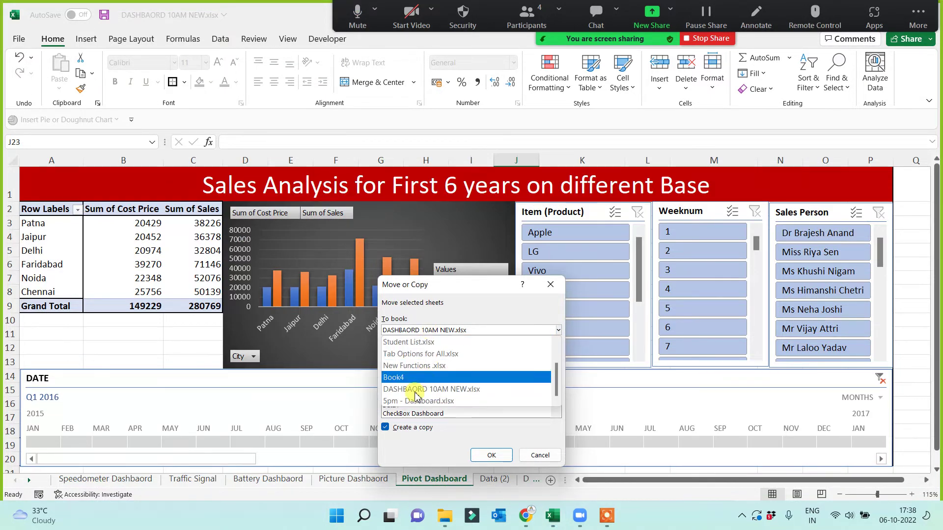
{"action": "left_click", "coordinate": [416, 400]}
{"action": "left_click", "coordinate": [492, 455]}
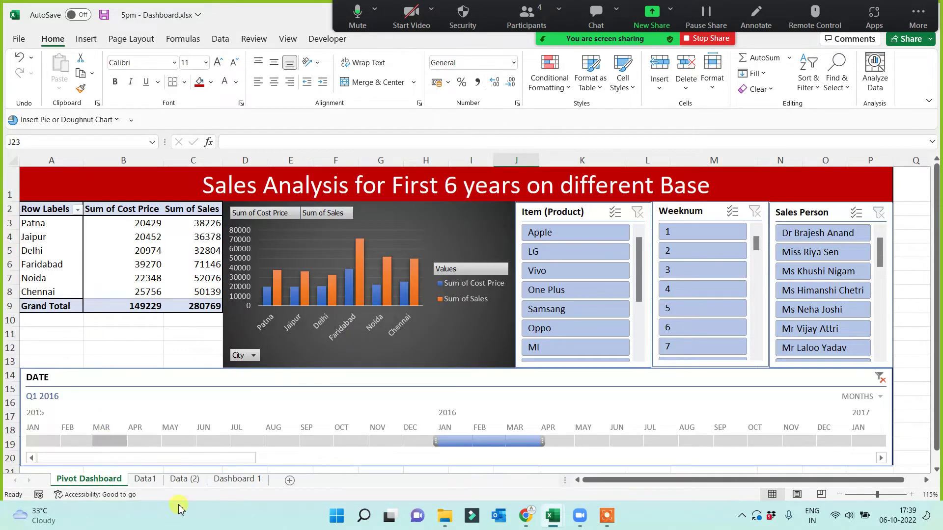
Step: Rename the Data (2) sheet in 5pm - Dashboard.xlsx as "Pivot Data"
{"action": "left_click", "coordinate": [147, 481]}
{"action": "left_click", "coordinate": [185, 479]}
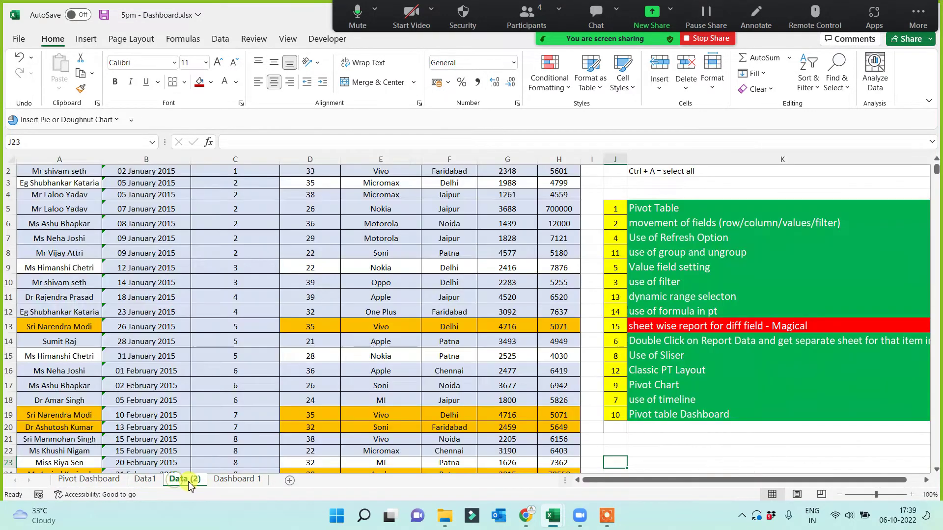
{"action": "double_click", "coordinate": [185, 481]}
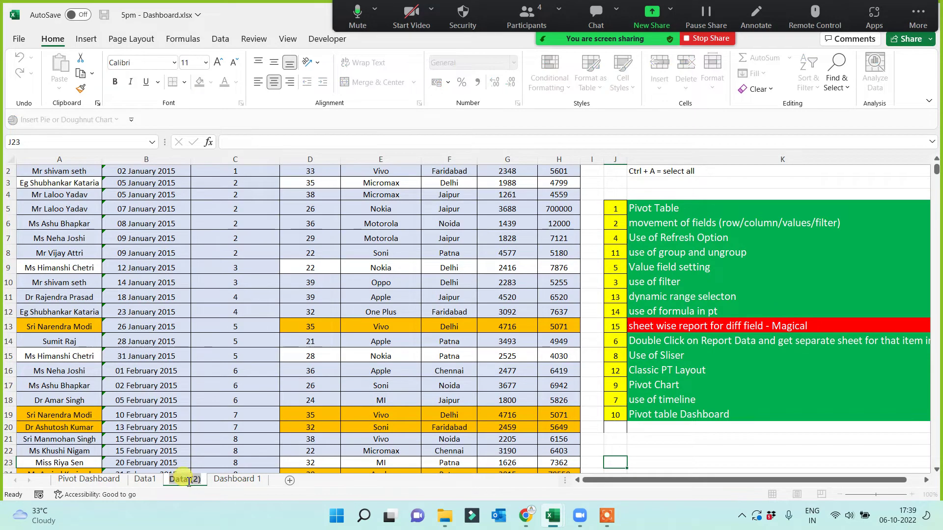
{"action": "type", "text": "Pivot D"}
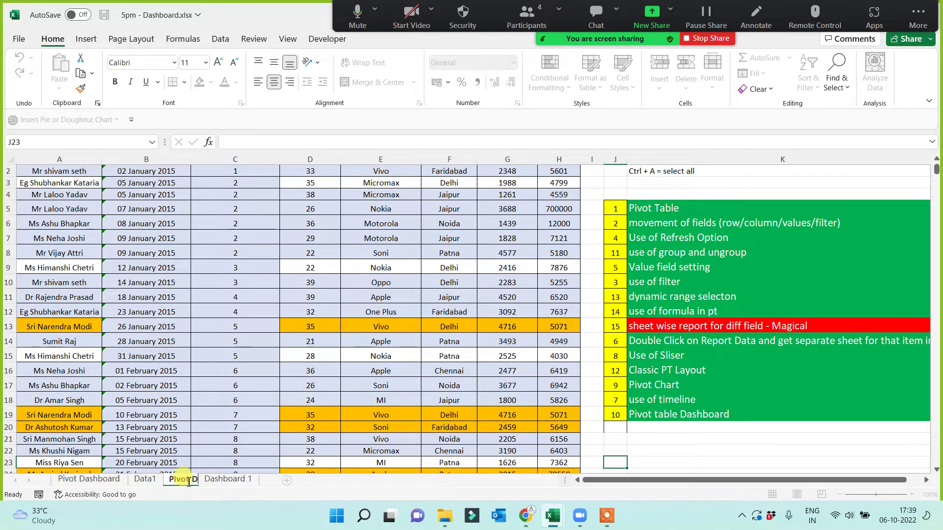
{"action": "type", "text": "ata"}
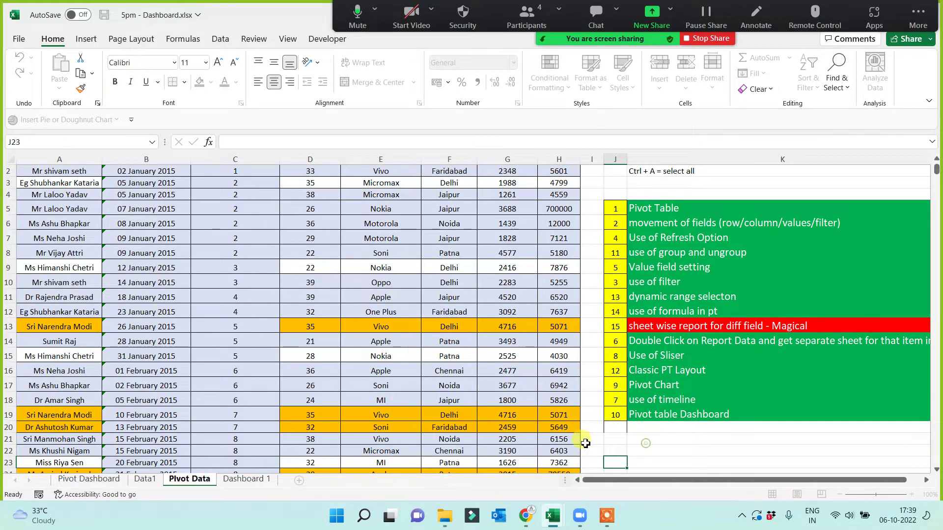
{"action": "left_click", "coordinate": [641, 440]}
Step: Move the Data1 sheet to the end, after Dashboard 1, and return to the Dashboard 1 sheet
{"action": "left_click_drag", "start_coordinate": [145, 479], "coordinate": [289, 486]}
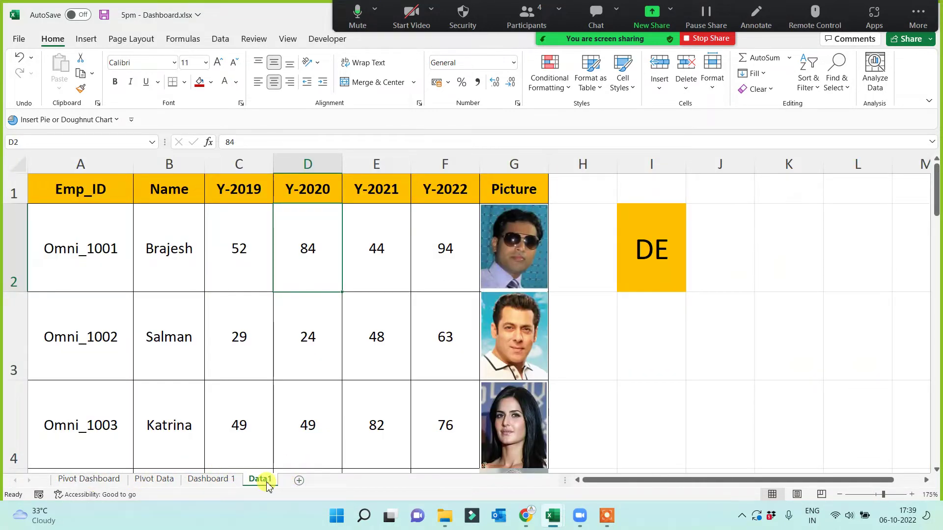
{"action": "left_click", "coordinate": [206, 484]}
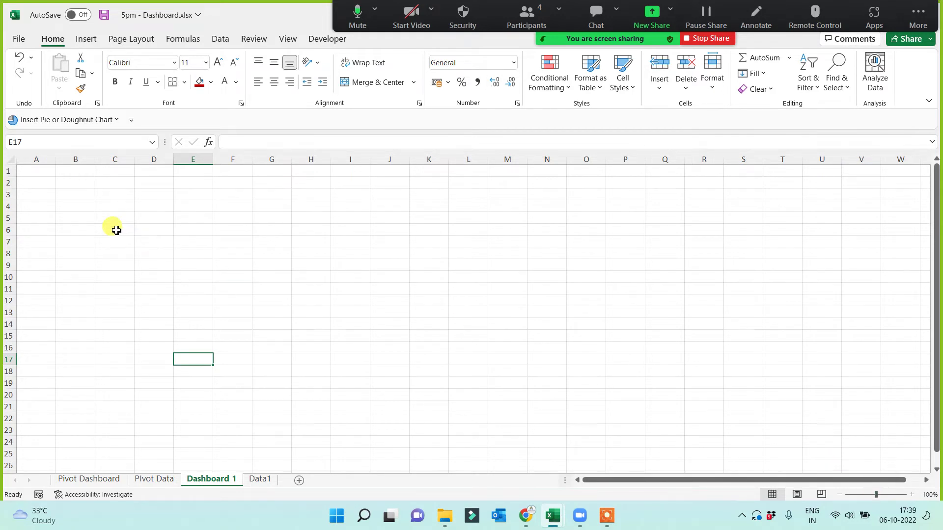
Step: Enter a sample first name in cell A1 of the Dashboard 1 sheet and clear it again
{"action": "left_click", "coordinate": [27, 161]}
{"action": "left_click", "coordinate": [34, 171]}
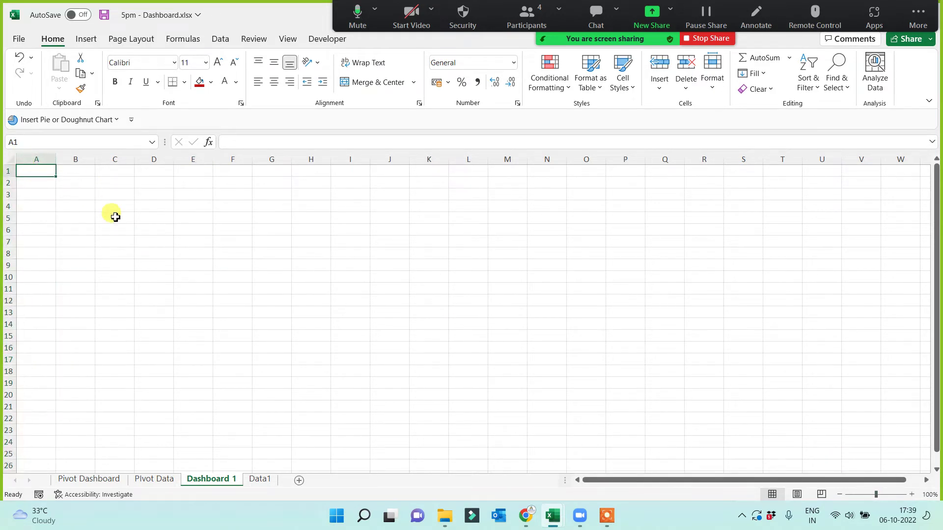
{"action": "type", "text": "anjali"}
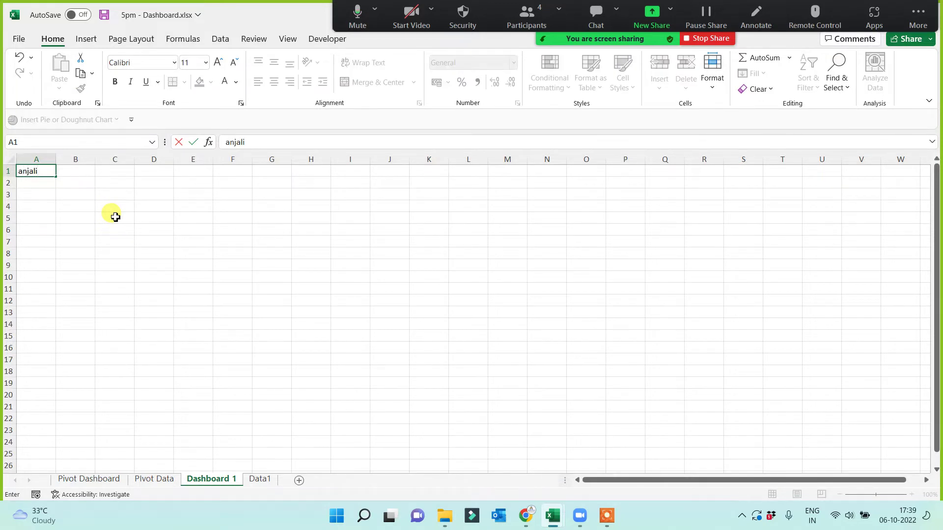
{"action": "key", "text": "Return"}
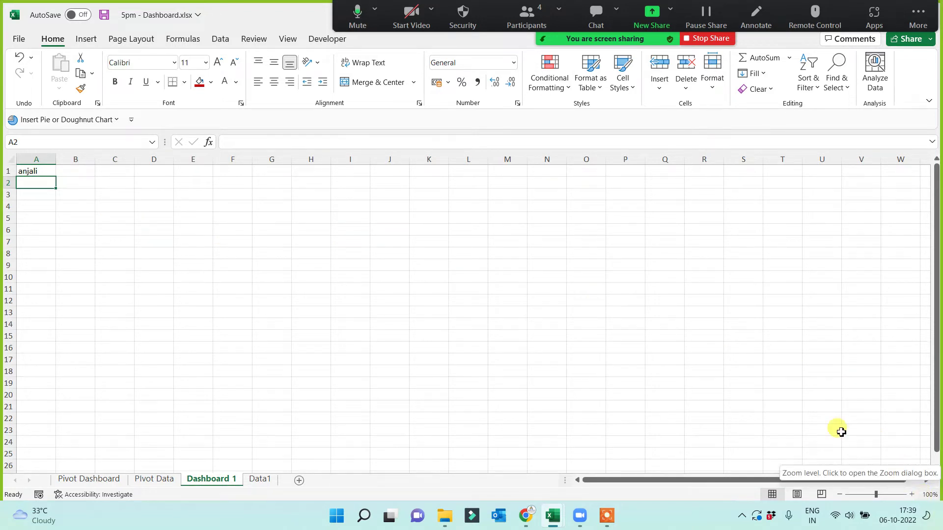
{"action": "scroll", "coordinate": [348, 318], "scroll_direction": "up", "scroll_amount": 3}
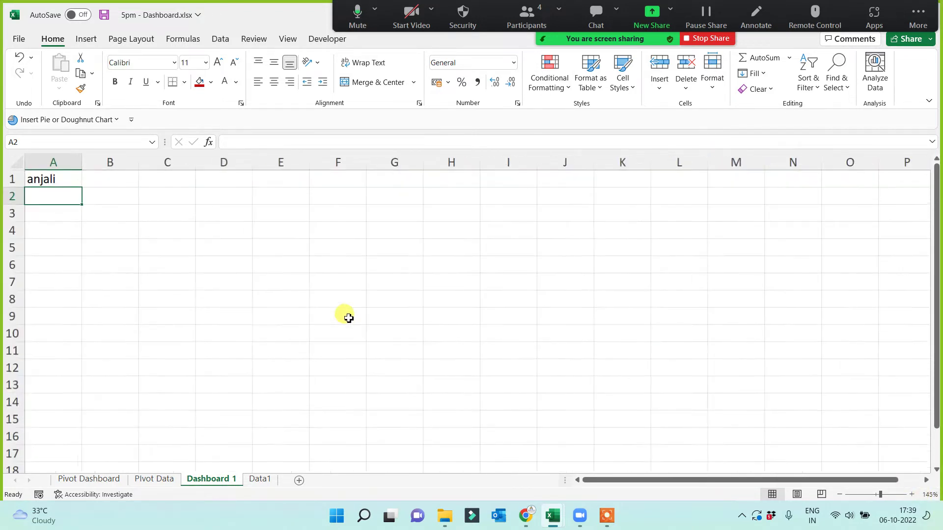
{"action": "scroll", "coordinate": [349, 319], "scroll_direction": "up", "scroll_amount": 3}
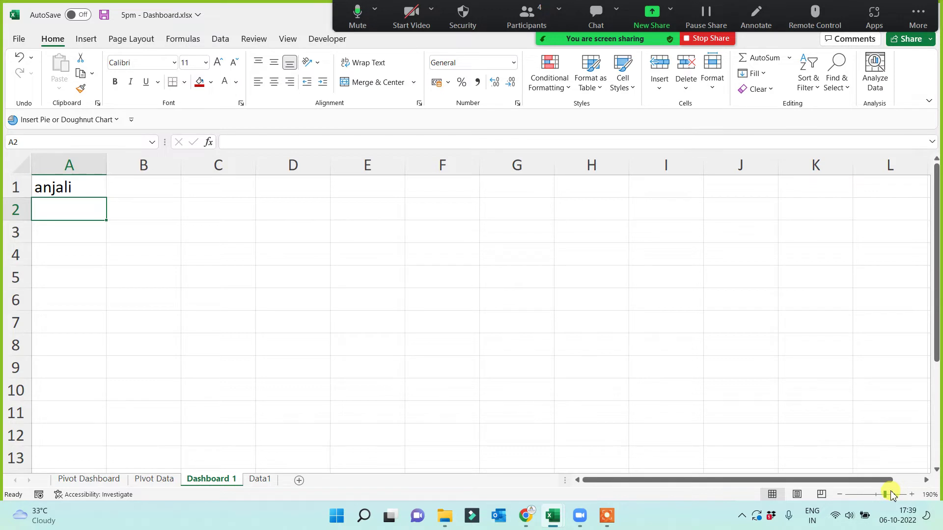
{"action": "left_click", "coordinate": [191, 253]}
{"action": "left_click", "coordinate": [71, 192]}
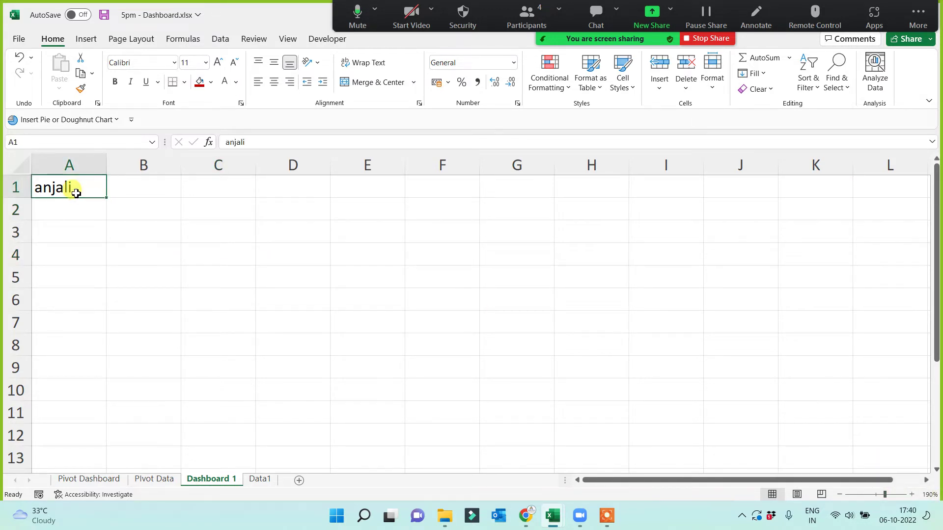
{"action": "left_click_drag", "start_coordinate": [78, 190], "coordinate": [718, 438]}
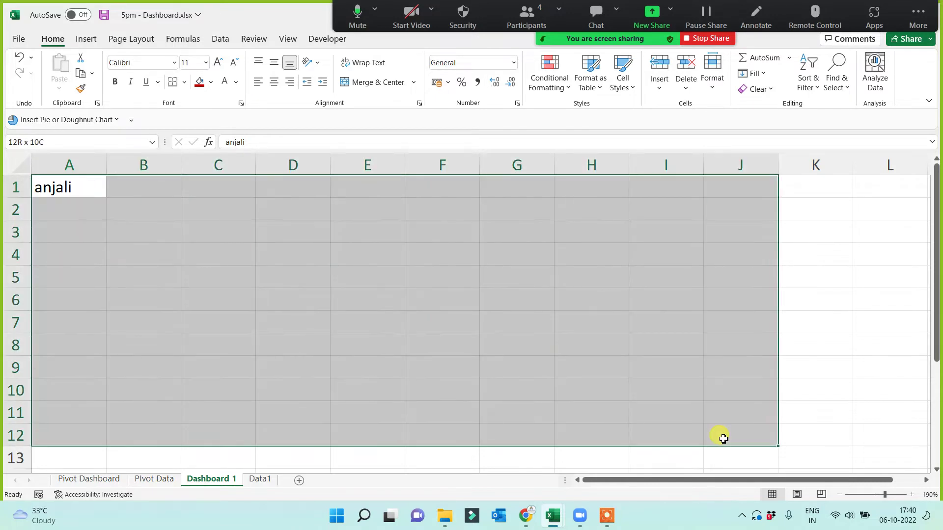
{"action": "left_click", "coordinate": [472, 318]}
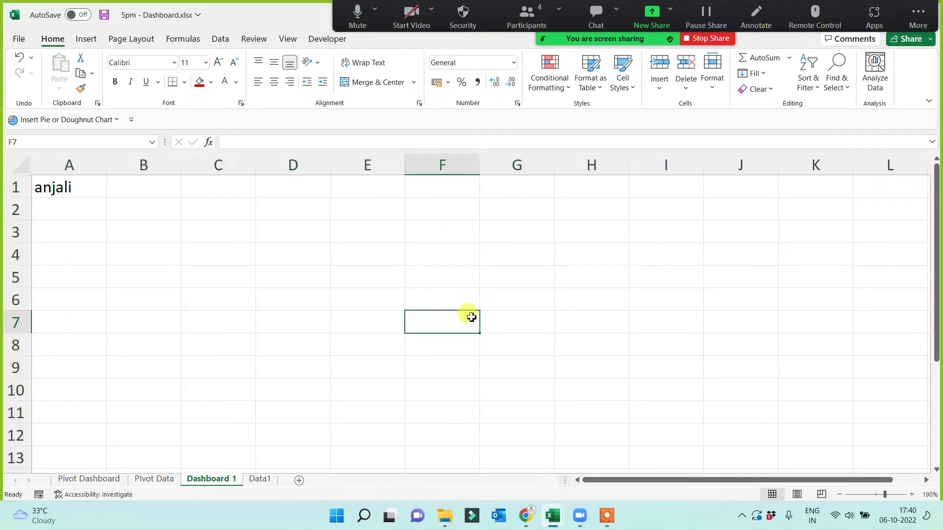
{"action": "left_click", "coordinate": [148, 270]}
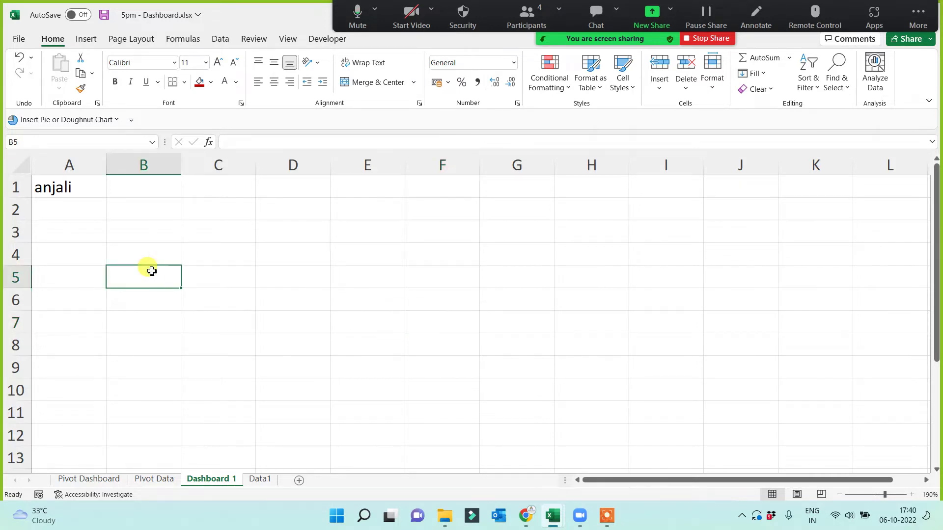
{"action": "left_click", "coordinate": [76, 189]}
{"action": "key", "text": "Delete"}
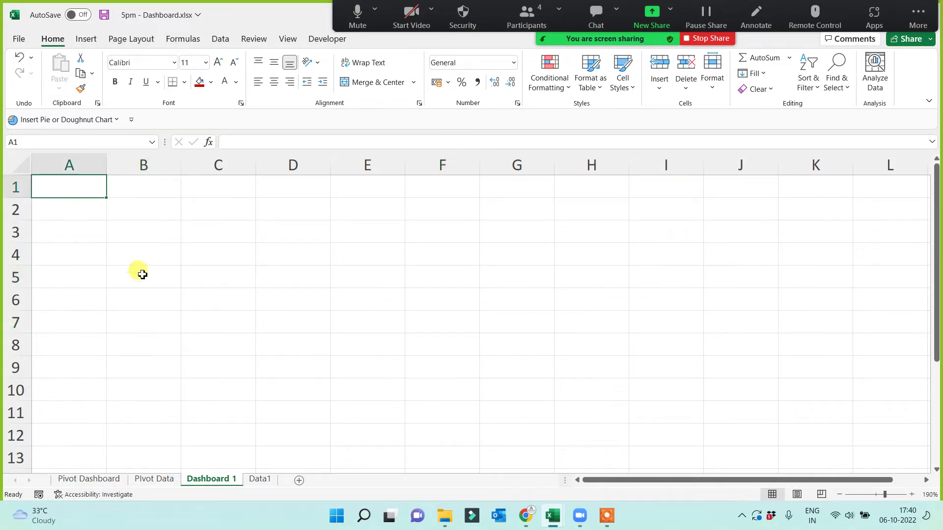
{"action": "left_click", "coordinate": [163, 258]}
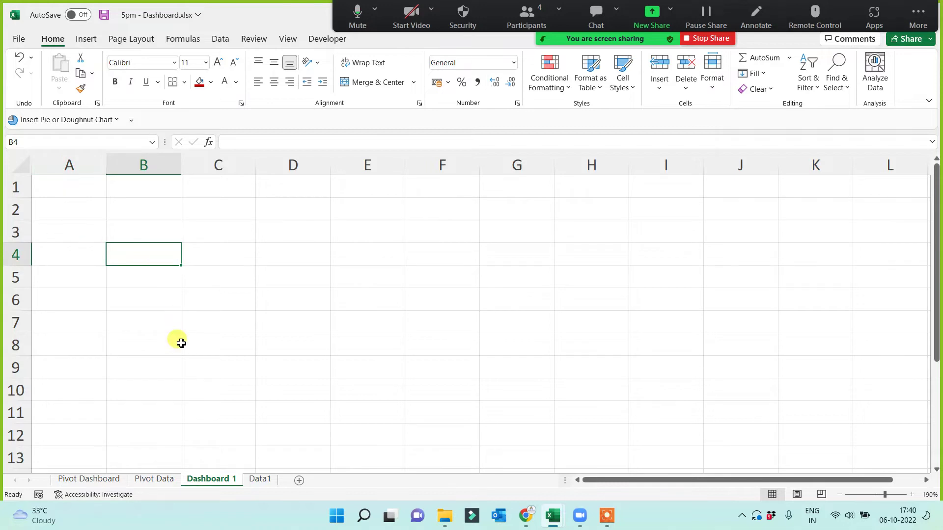
Step: Merge and center cells A1:L1 on Dashboard 1, make row 1 taller and fill the merged cell dark red
{"action": "left_click", "coordinate": [90, 480]}
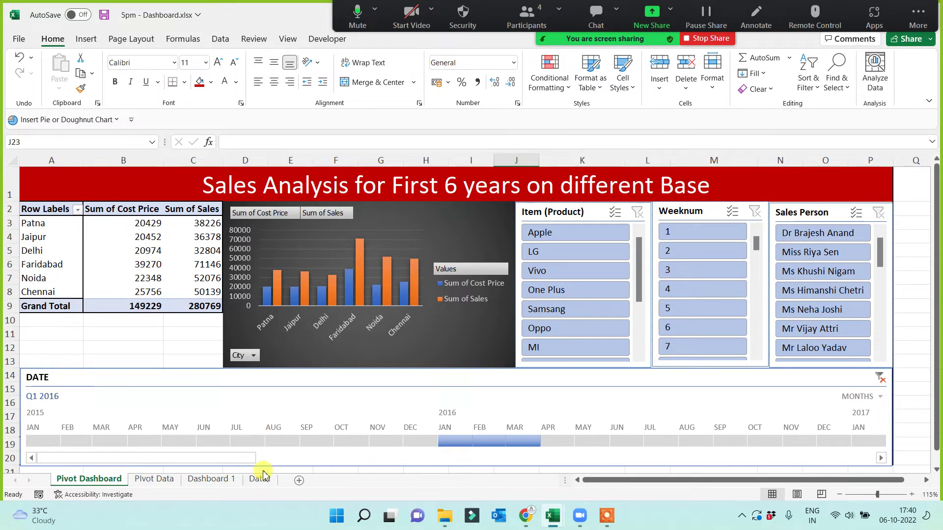
{"action": "left_click", "coordinate": [205, 479]}
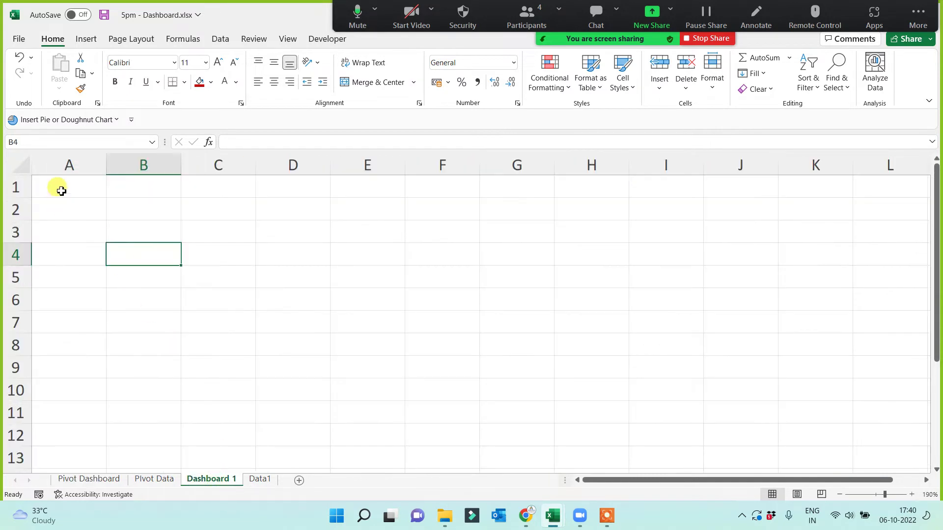
{"action": "left_click_drag", "start_coordinate": [61, 187], "coordinate": [864, 175]}
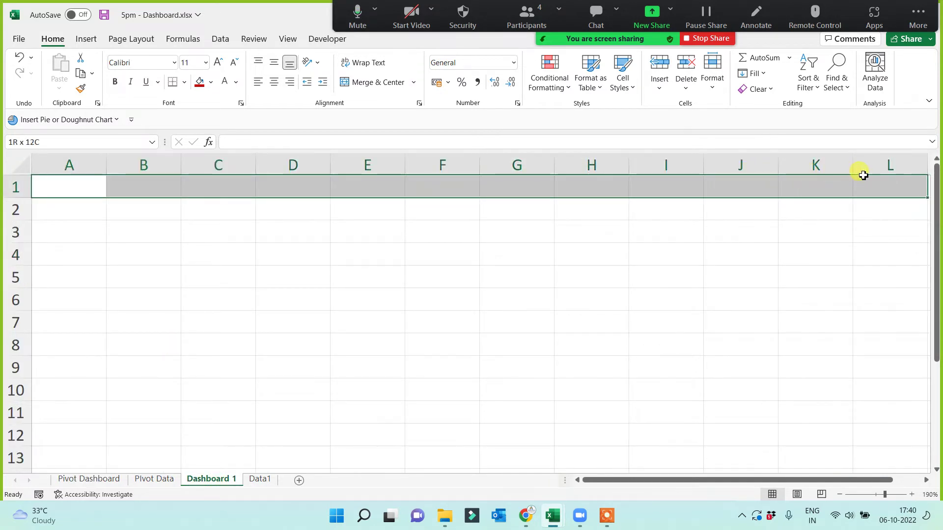
{"action": "left_click", "coordinate": [366, 82]}
{"action": "left_click_drag", "start_coordinate": [11, 199], "coordinate": [11, 215]}
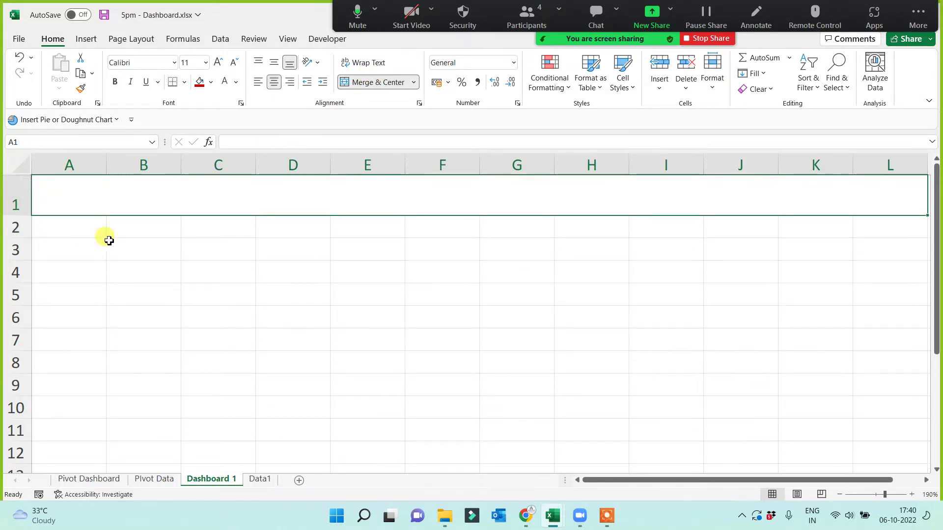
{"action": "left_click", "coordinate": [199, 82]}
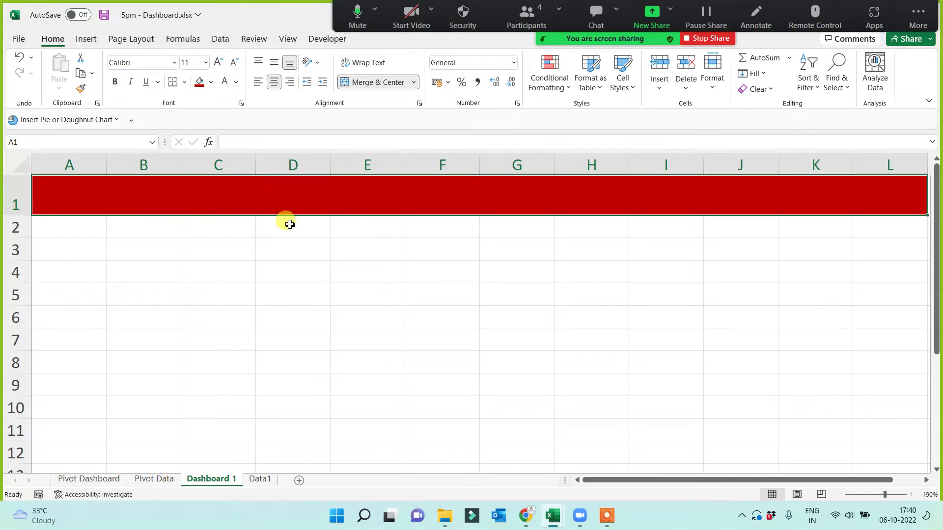
Step: Apply a black outside border around the dashboard area A1:L12
{"action": "left_click_drag", "start_coordinate": [95, 198], "coordinate": [91, 447]}
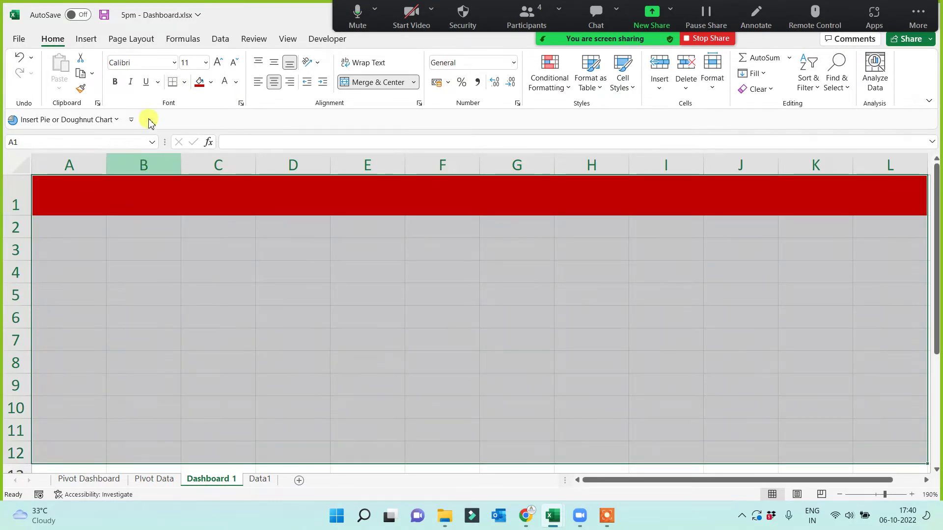
{"action": "left_click", "coordinate": [184, 82]}
{"action": "left_click", "coordinate": [185, 242]}
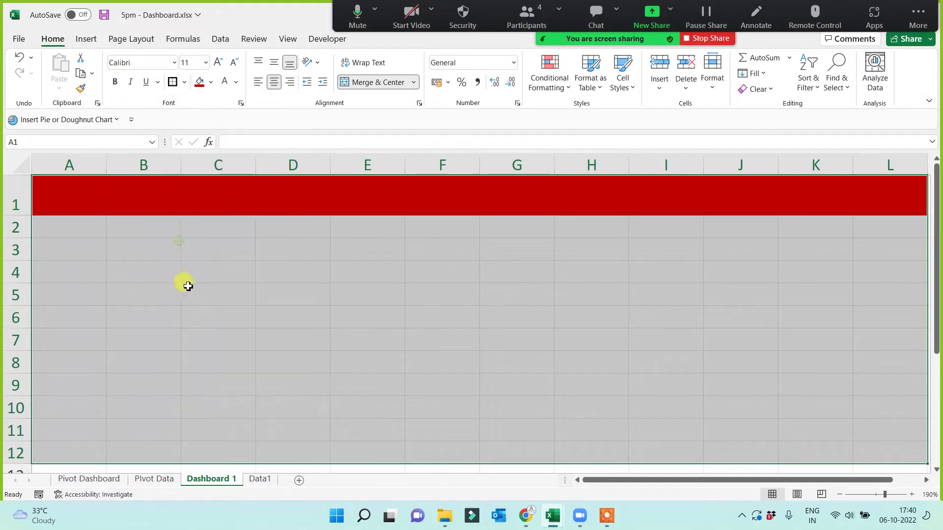
{"action": "left_click", "coordinate": [184, 317]}
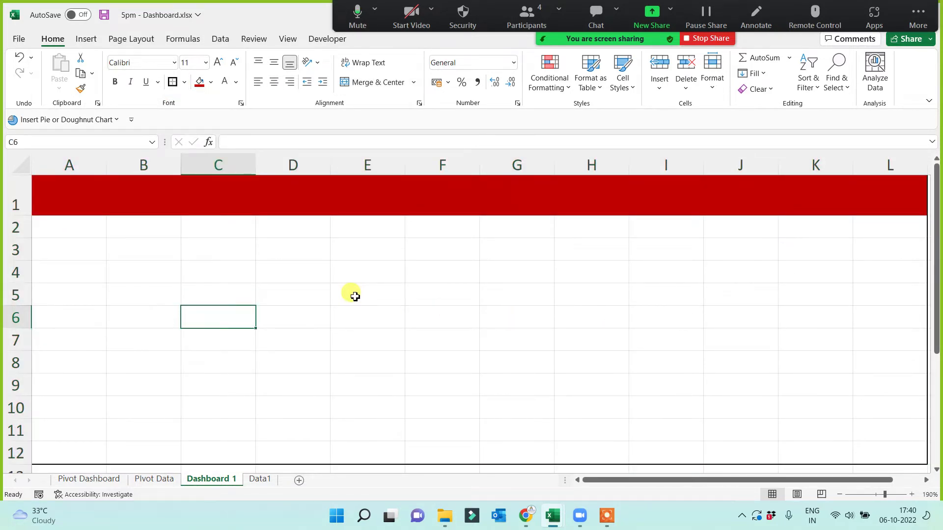
{"action": "scroll", "coordinate": [355, 297], "scroll_direction": "down", "scroll_amount": 1}
{"action": "left_click", "coordinate": [116, 273]}
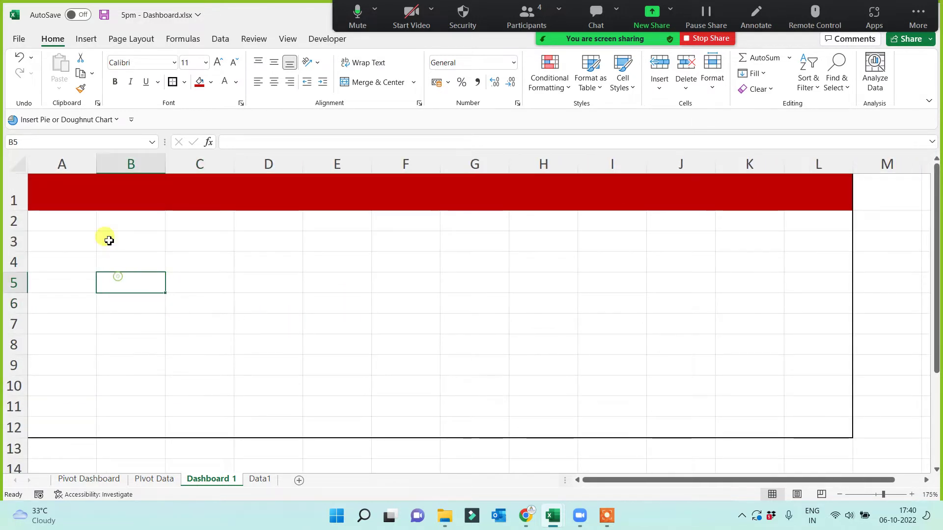
{"action": "left_click_drag", "start_coordinate": [60, 223], "coordinate": [59, 423]}
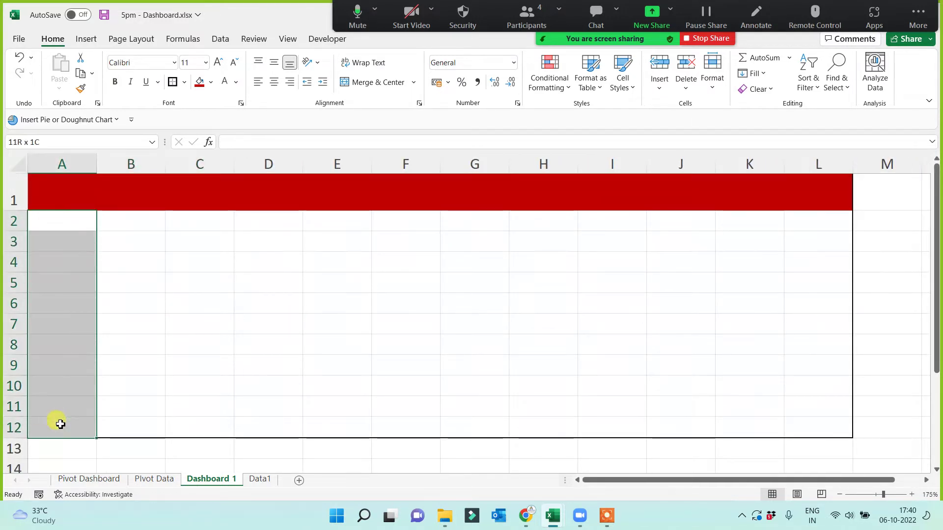
{"action": "left_click", "coordinate": [403, 338]}
{"action": "left_click_drag", "start_coordinate": [825, 192], "coordinate": [762, 393]}
{"action": "left_click", "coordinate": [555, 307]}
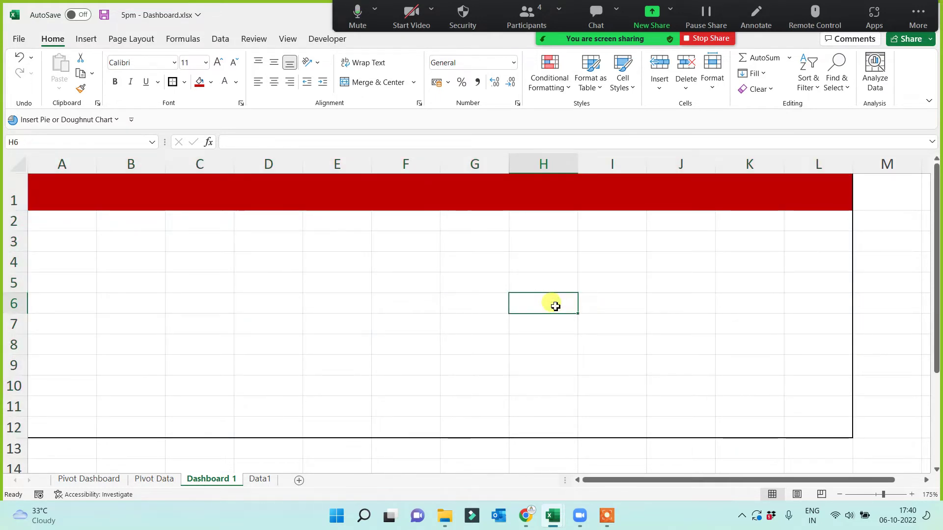
{"action": "left_click", "coordinate": [229, 298]}
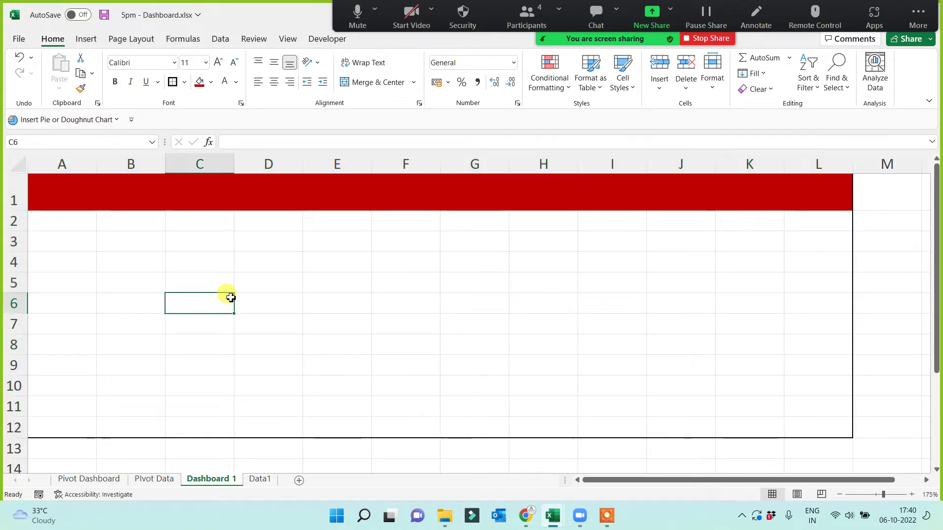
Step: Compare the header row A1:G1 on the Data1 sheet with the cells B2:H2 on Dashboard 1
{"action": "left_click", "coordinate": [260, 480]}
{"action": "left_click", "coordinate": [651, 363]}
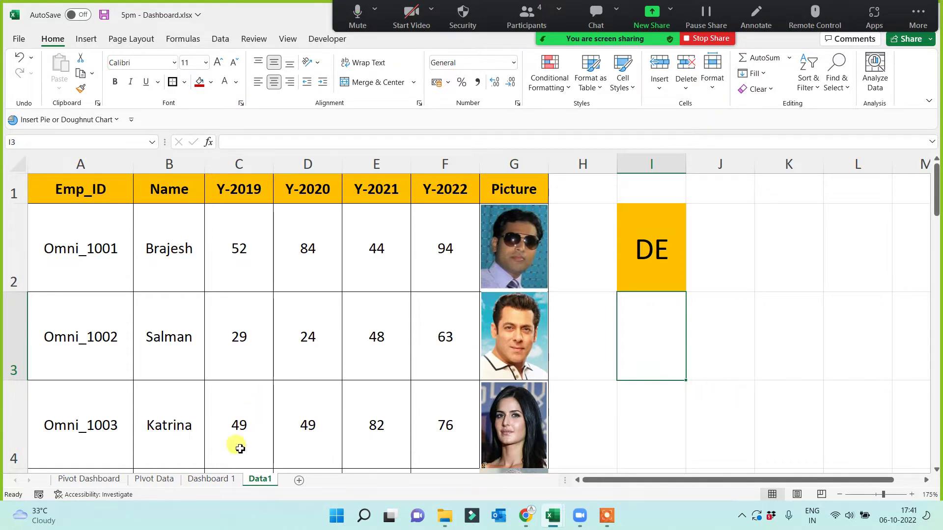
{"action": "left_click", "coordinate": [209, 479]}
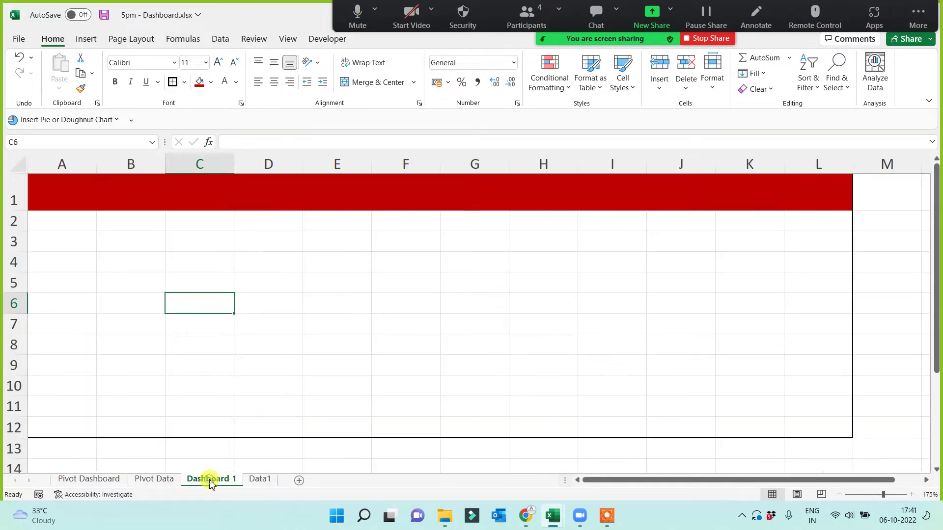
{"action": "left_click", "coordinate": [32, 258]}
{"action": "left_click", "coordinate": [74, 221]}
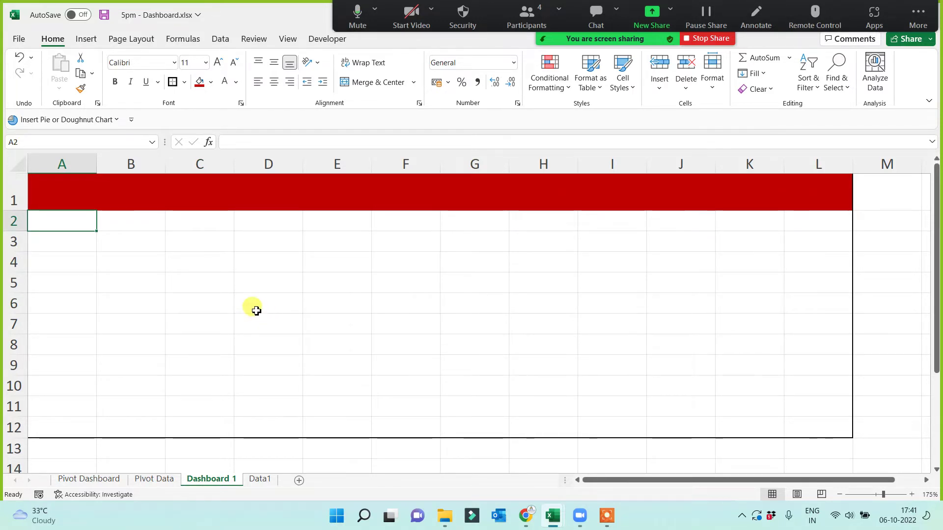
{"action": "left_click", "coordinate": [262, 482]}
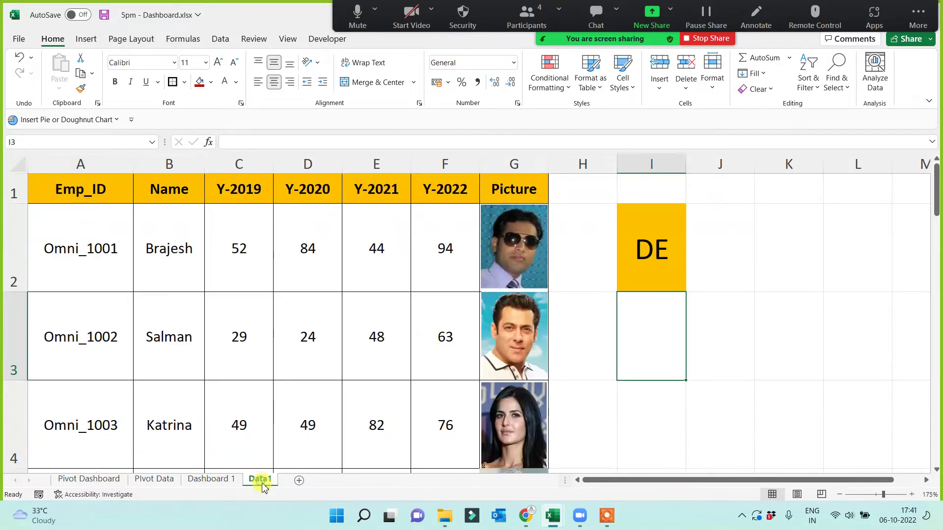
{"action": "left_click", "coordinate": [315, 363]}
{"action": "left_click_drag", "start_coordinate": [68, 187], "coordinate": [532, 192]}
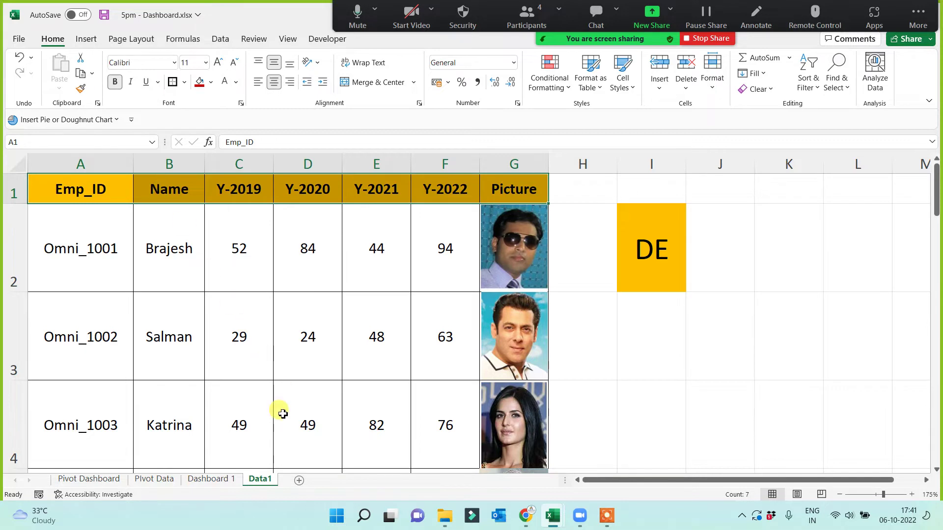
{"action": "left_click", "coordinate": [210, 480]}
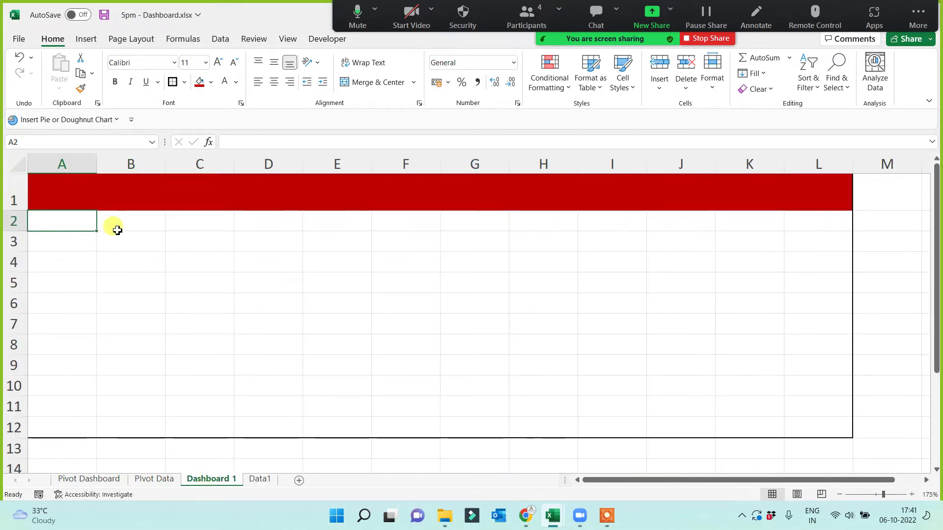
{"action": "left_click_drag", "start_coordinate": [114, 226], "coordinate": [517, 218]}
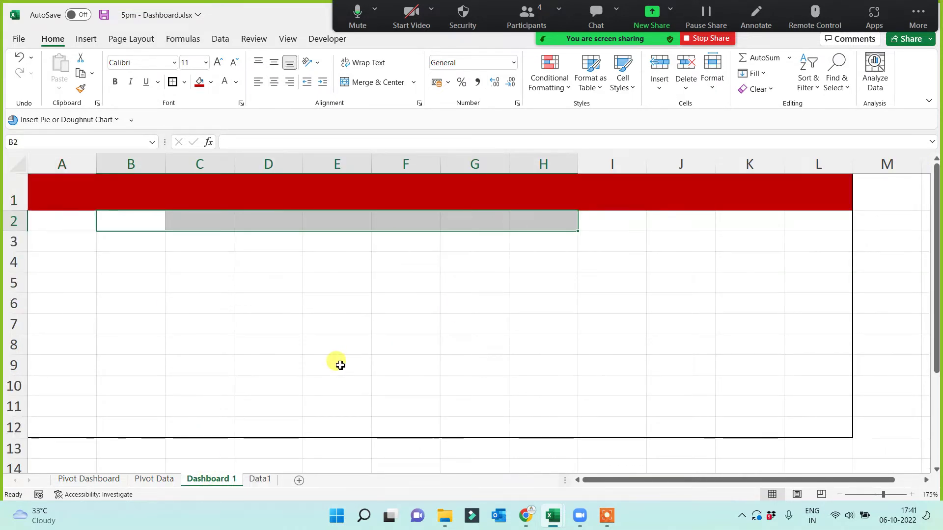
Step: Apply the formatting of the Emp_ID header cell on Data1 to cells B2:H2 on Dashboard 1 with Format Painter
{"action": "left_click", "coordinate": [255, 480]}
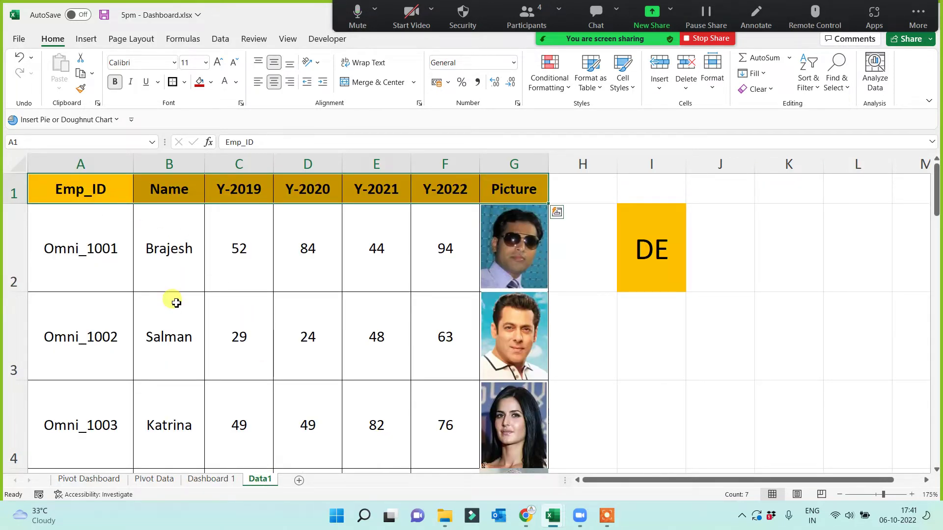
{"action": "left_click", "coordinate": [84, 186]}
{"action": "left_click", "coordinate": [81, 88]}
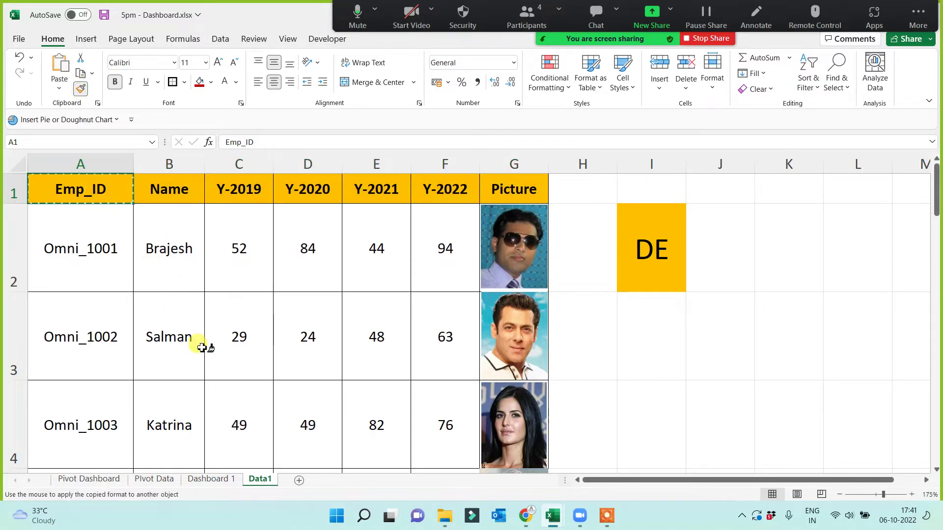
{"action": "left_click", "coordinate": [212, 480]}
{"action": "left_click_drag", "start_coordinate": [111, 221], "coordinate": [565, 221]}
{"action": "left_click", "coordinate": [389, 307]}
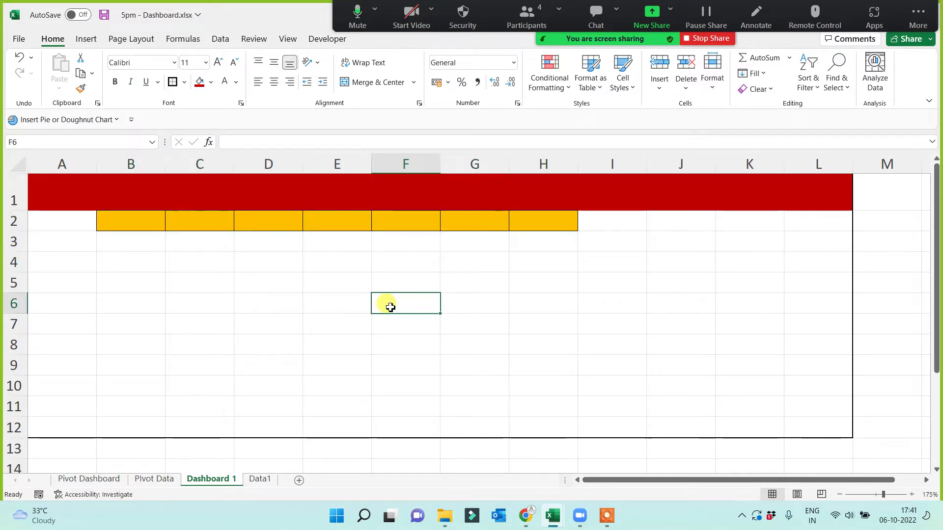
Step: Copy the headers in A1:G1 on Data1 and paste them into Dashboard 1 starting at cell B2
{"action": "left_click", "coordinate": [261, 480]}
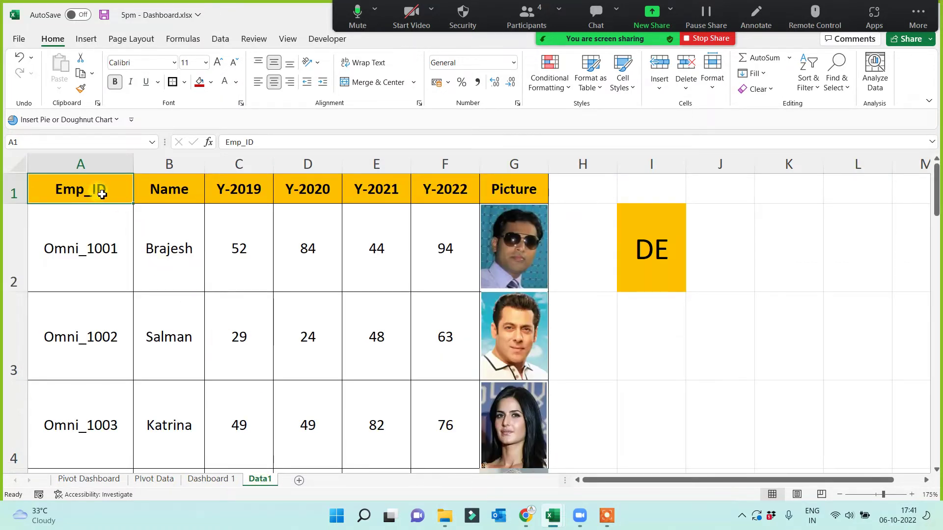
{"action": "left_click_drag", "start_coordinate": [102, 194], "coordinate": [521, 190]}
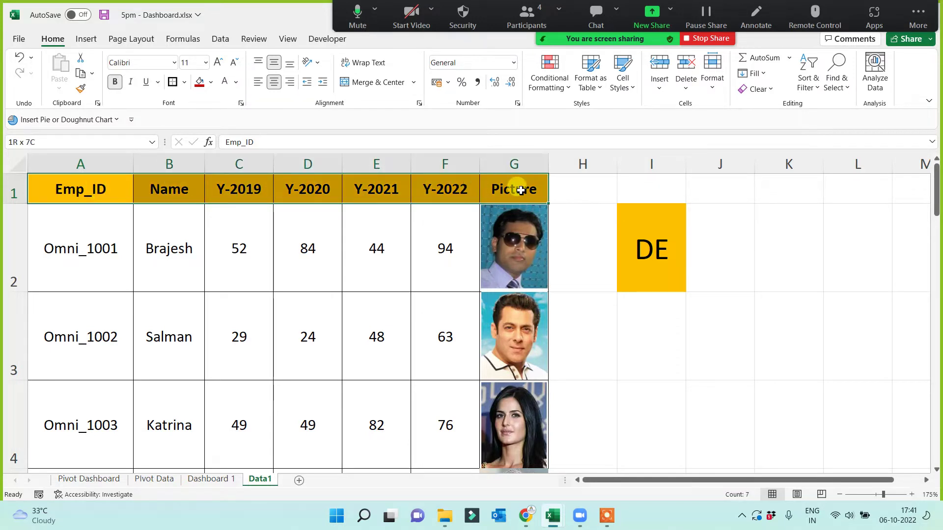
{"action": "key", "text": "ctrl+c"}
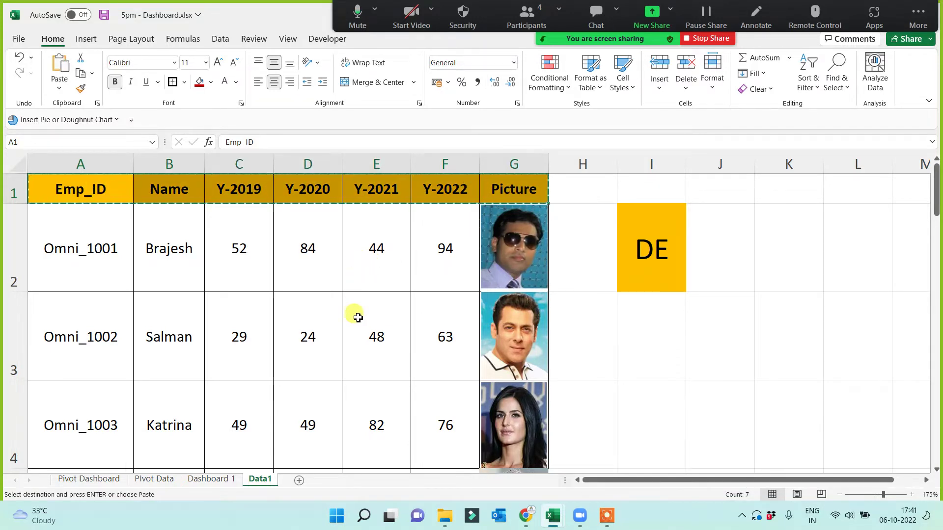
{"action": "left_click", "coordinate": [222, 481]}
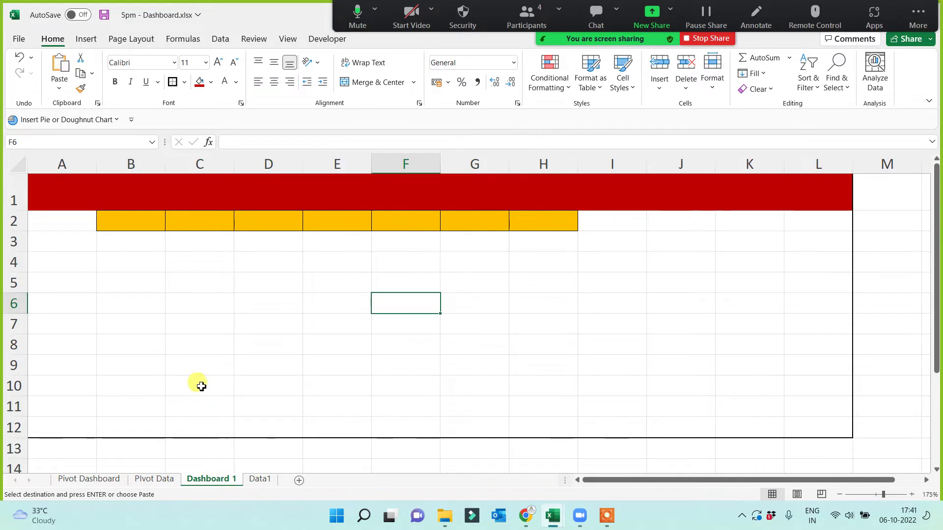
{"action": "left_click", "coordinate": [150, 224]}
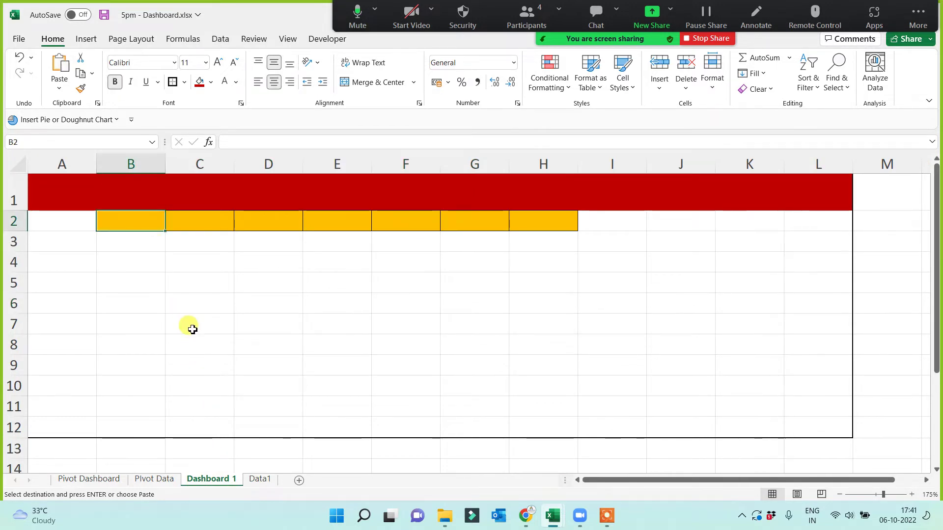
{"action": "key", "text": "ctrl+v"}
{"action": "left_click", "coordinate": [236, 345]}
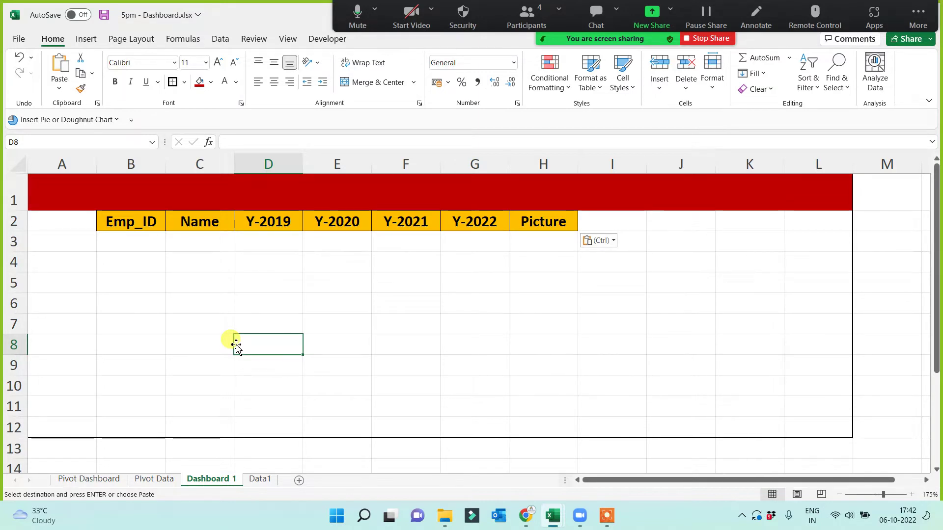
Step: Change the header in cell B1 of the Data1 sheet to Ep_Name
{"action": "left_click", "coordinate": [522, 346]}
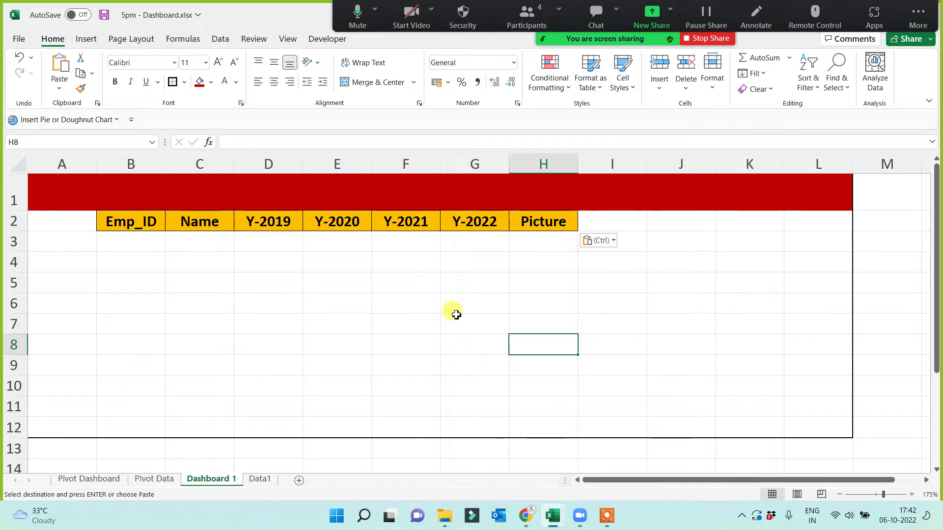
{"action": "left_click", "coordinate": [261, 480]}
{"action": "left_click", "coordinate": [358, 343]}
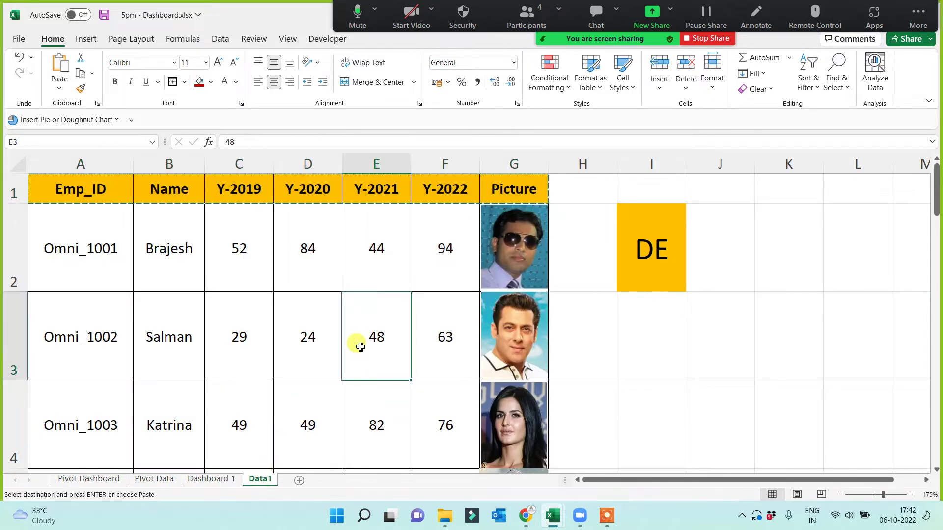
{"action": "left_click", "coordinate": [329, 349]}
{"action": "double_click", "coordinate": [151, 189]}
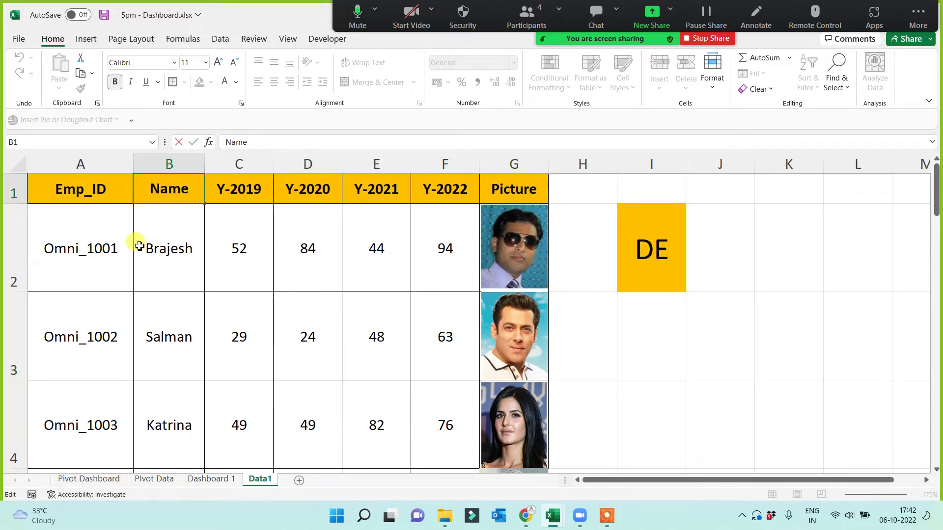
{"action": "type", "text": "Ep"}
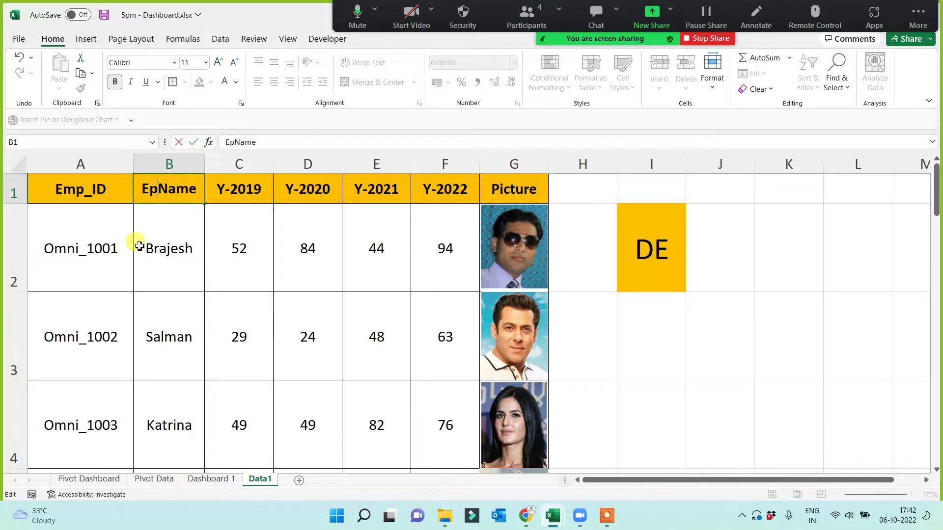
{"action": "type", "text": "_"}
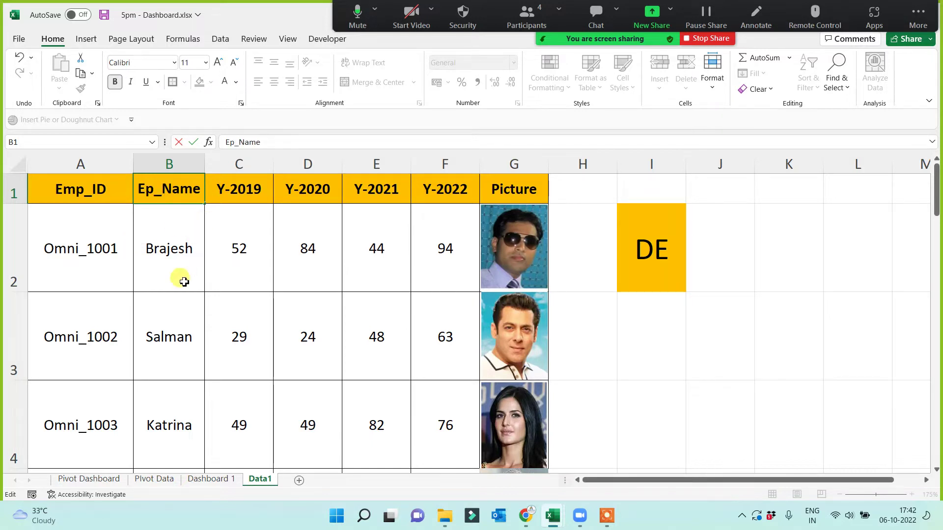
{"action": "key", "text": "Return"}
Step: Select the header cells A1:G1 on the Data1 sheet
{"action": "left_click_drag", "start_coordinate": [59, 190], "coordinate": [541, 181]}
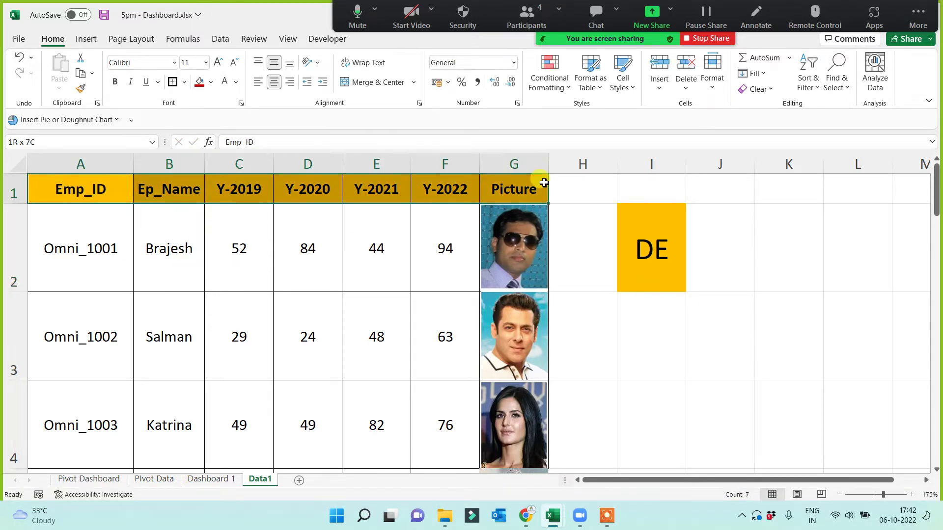
Step: Change the header in cell G1 of the Data1 sheet to Image
{"action": "left_click", "coordinate": [269, 314]}
{"action": "left_click", "coordinate": [116, 198]}
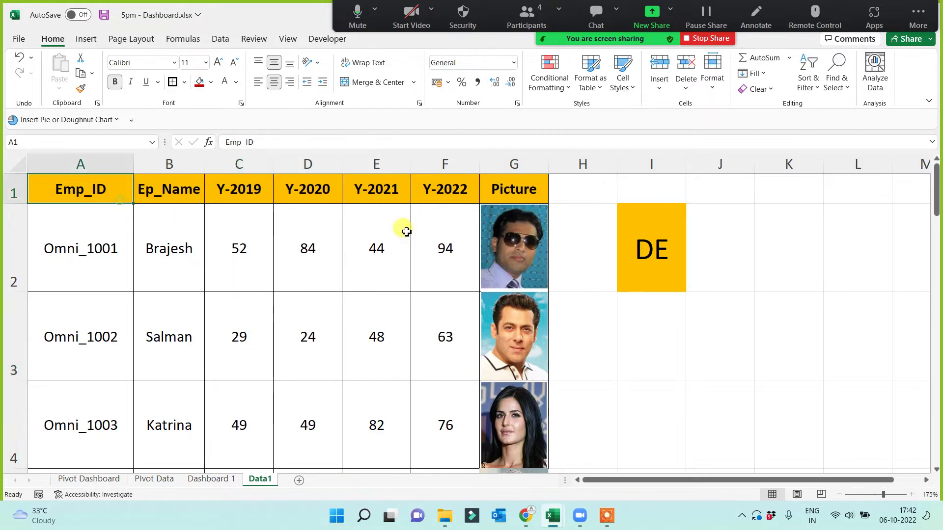
{"action": "left_click", "coordinate": [521, 195]}
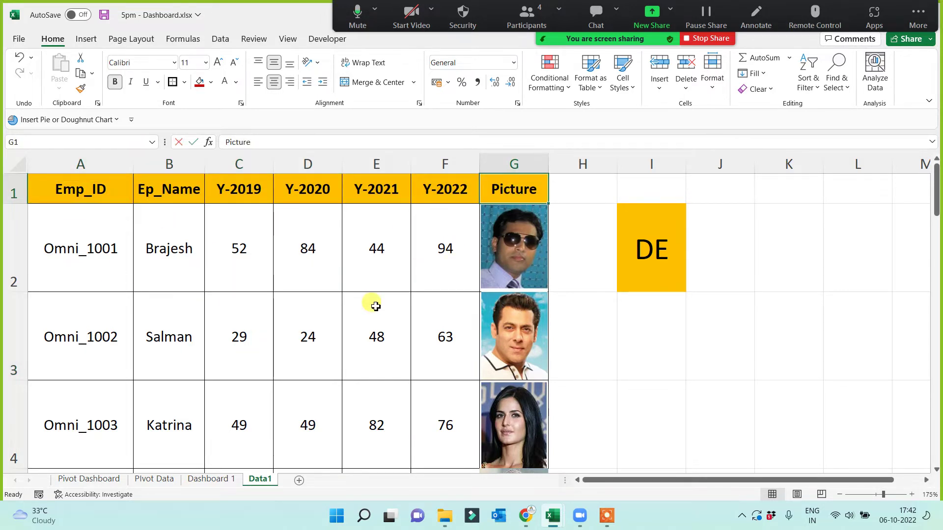
{"action": "type", "text": "Image"}
{"action": "left_click", "coordinate": [327, 300]}
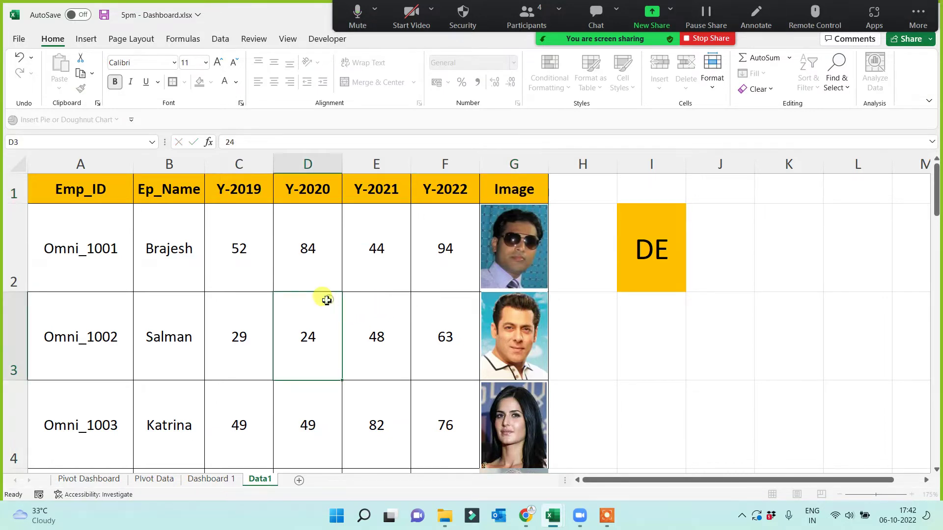
Step: Compare the header row B2:H2 on the Dashboard 1 sheet with the source headers A1:G1 on the Data1 sheet
{"action": "left_click", "coordinate": [205, 481]}
{"action": "left_click", "coordinate": [307, 297]}
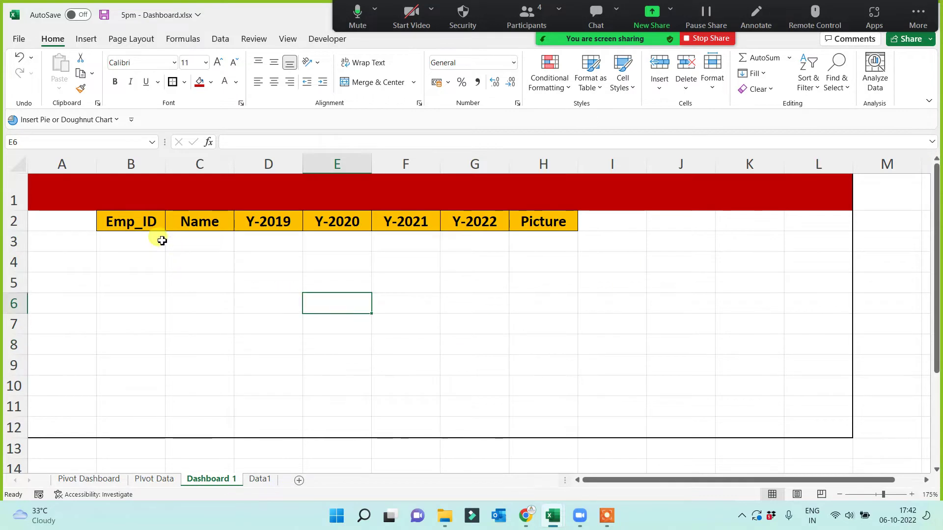
{"action": "left_click_drag", "start_coordinate": [147, 223], "coordinate": [565, 226]}
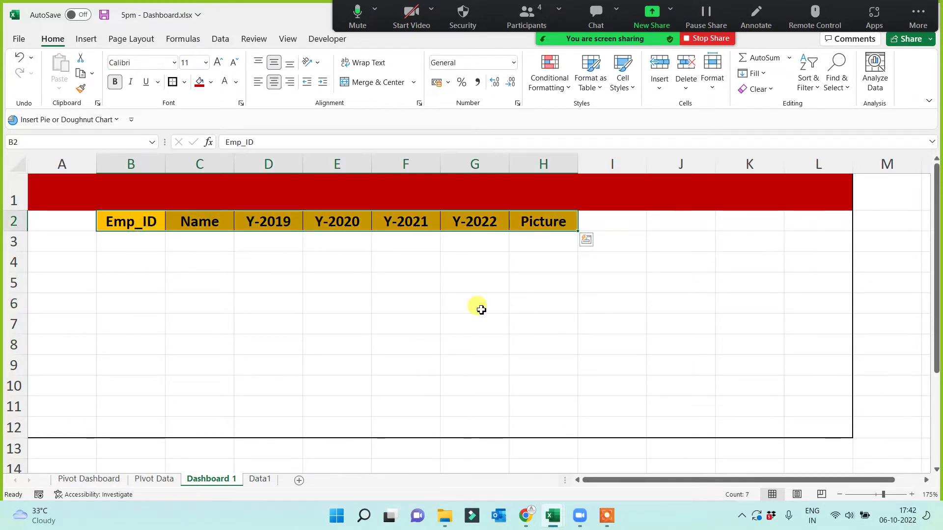
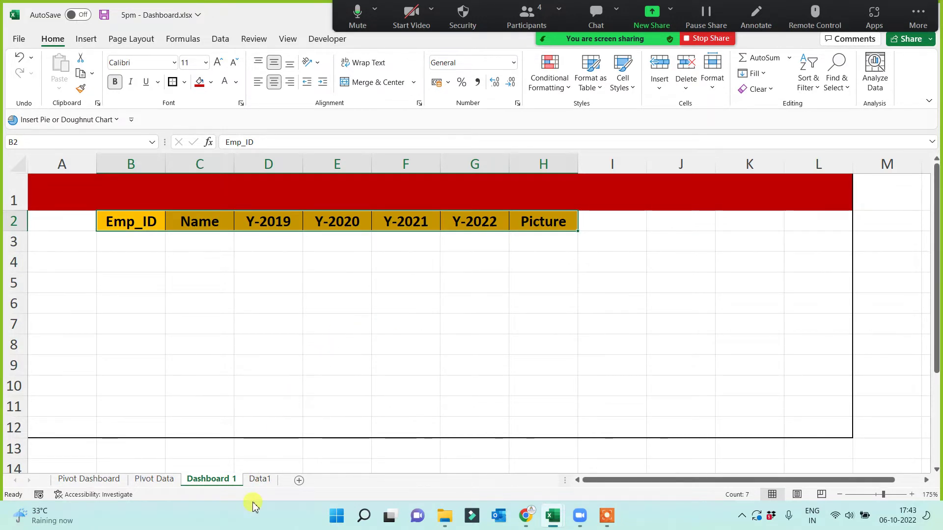
{"action": "left_click", "coordinate": [260, 479]}
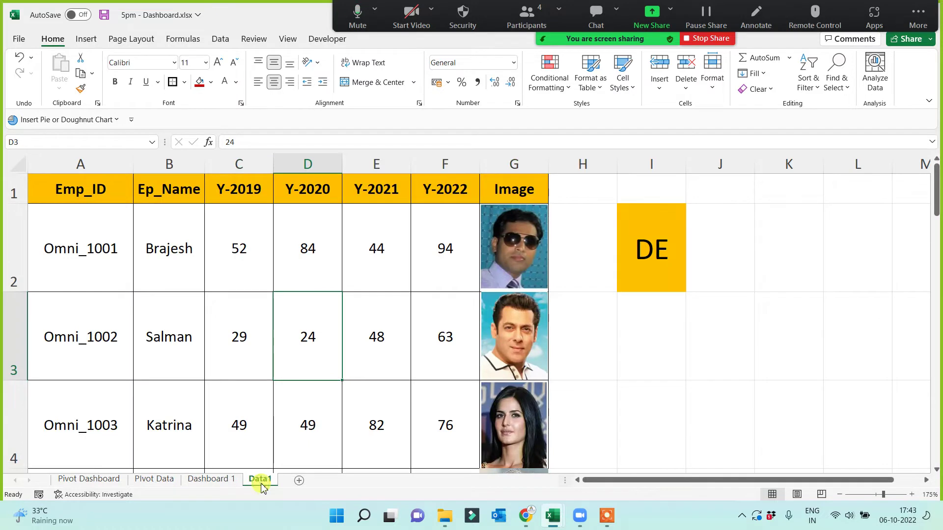
{"action": "left_click", "coordinate": [101, 192]}
{"action": "left_click_drag", "start_coordinate": [206, 192], "coordinate": [526, 187]}
{"action": "left_click", "coordinate": [362, 294]}
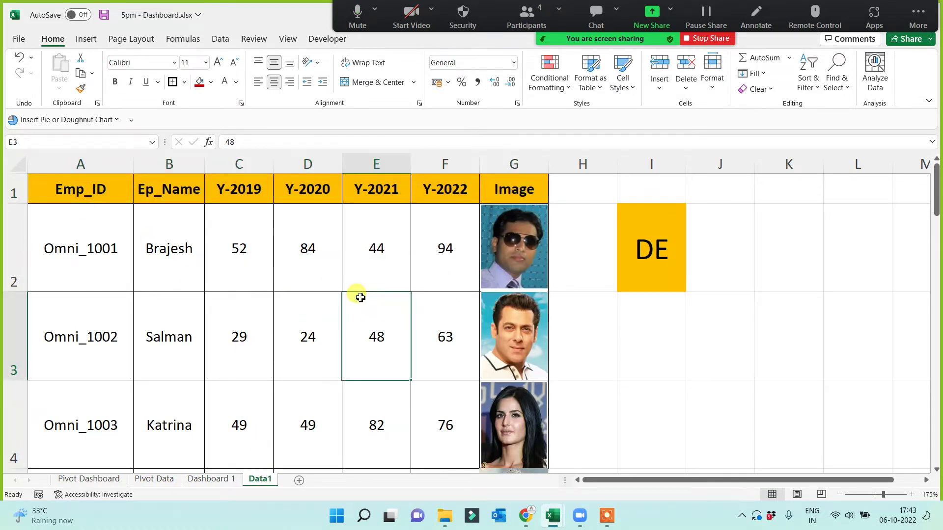
{"action": "left_click", "coordinate": [209, 479]}
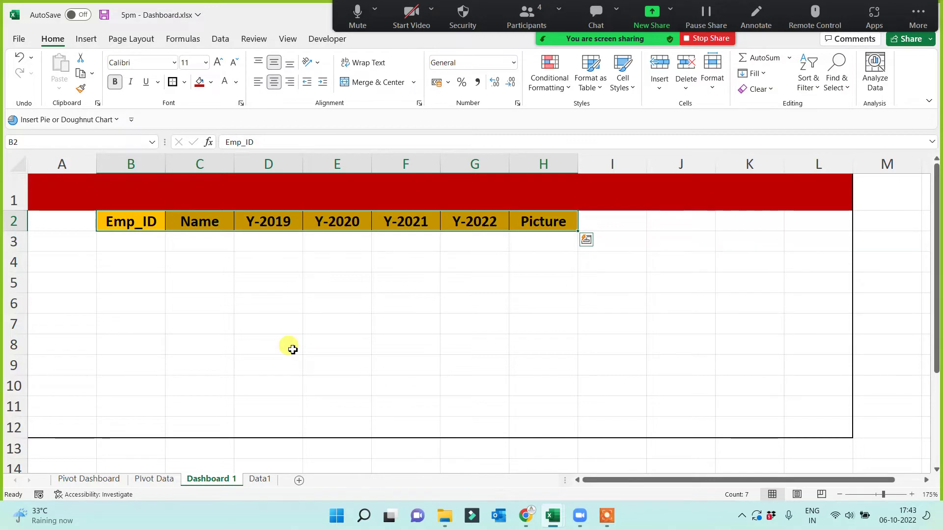
{"action": "left_click_drag", "start_coordinate": [128, 216], "coordinate": [545, 219]}
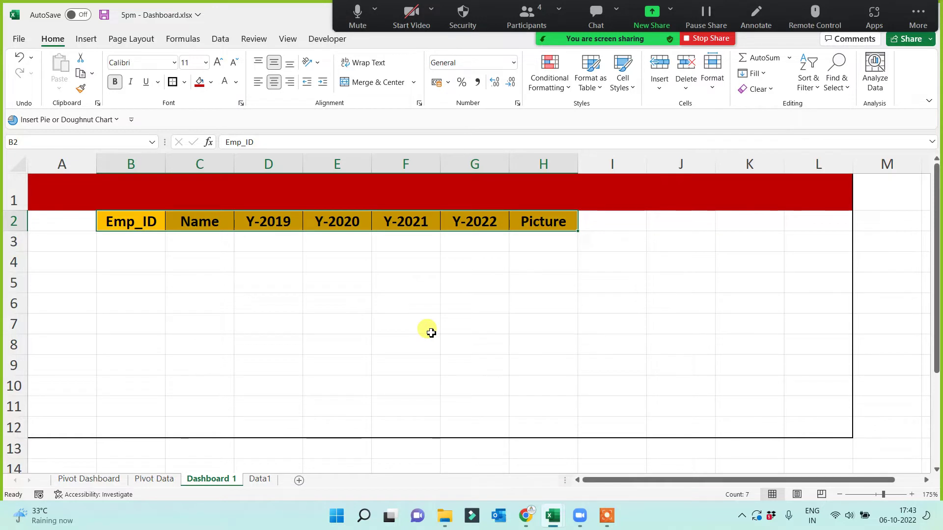
{"action": "left_click_drag", "start_coordinate": [131, 219], "coordinate": [538, 223]}
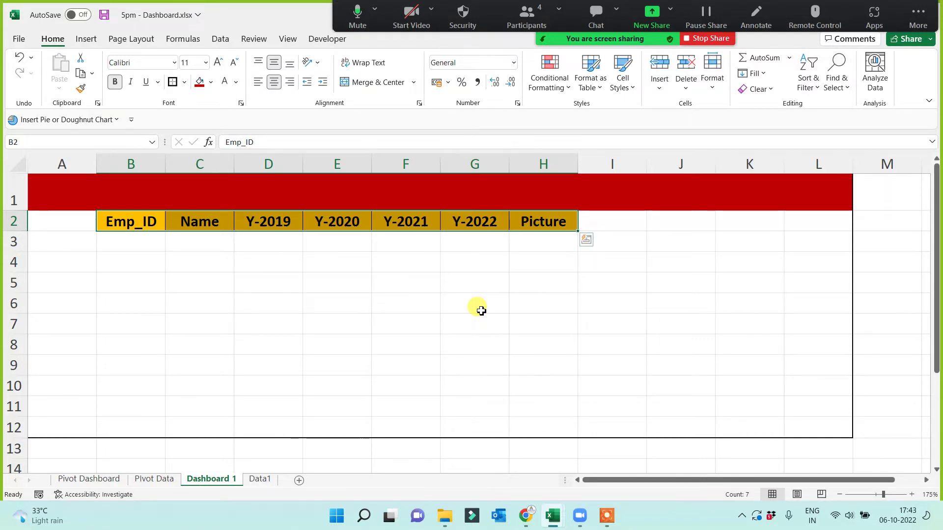
{"action": "left_click", "coordinate": [259, 479]}
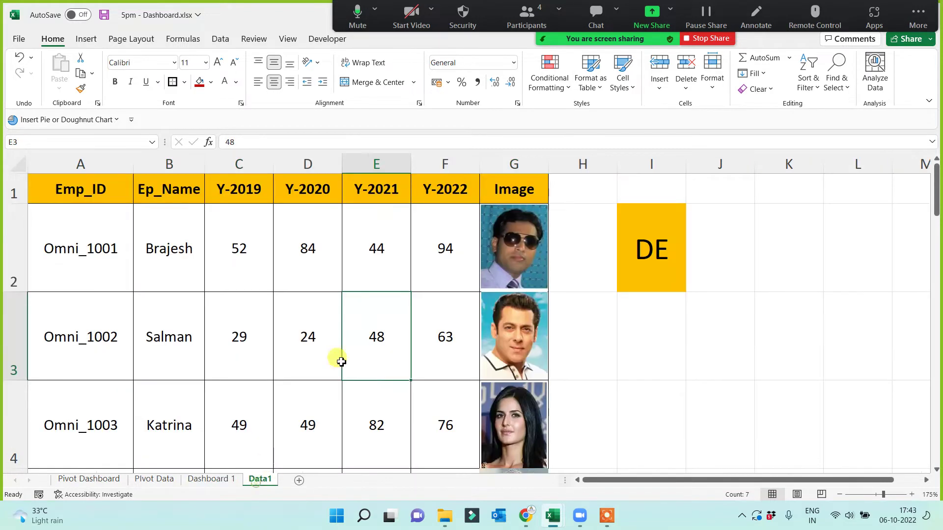
{"action": "left_click", "coordinate": [211, 484]}
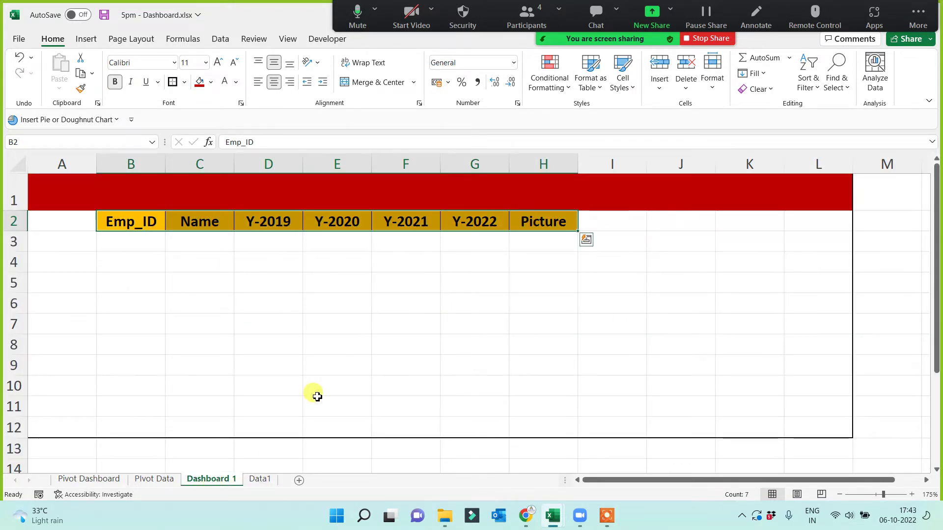
{"action": "left_click", "coordinate": [526, 18]}
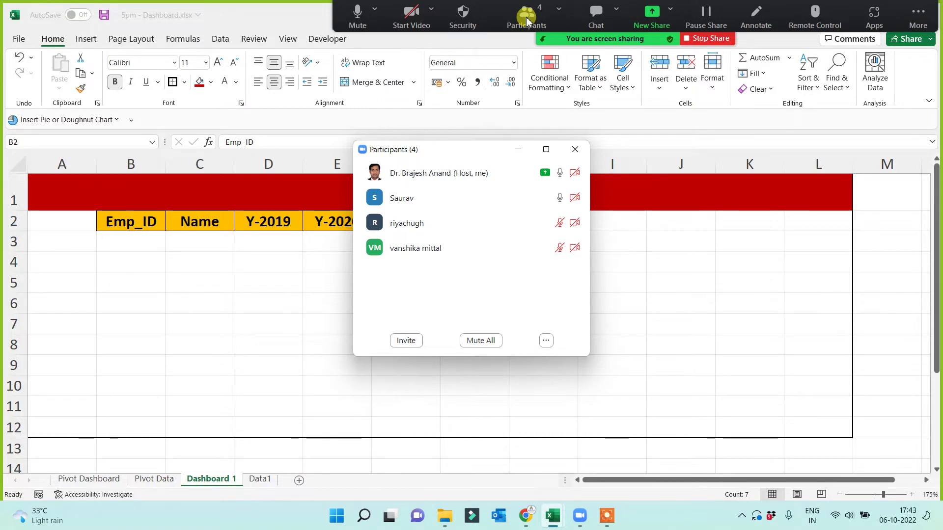
{"action": "left_click", "coordinate": [527, 19]}
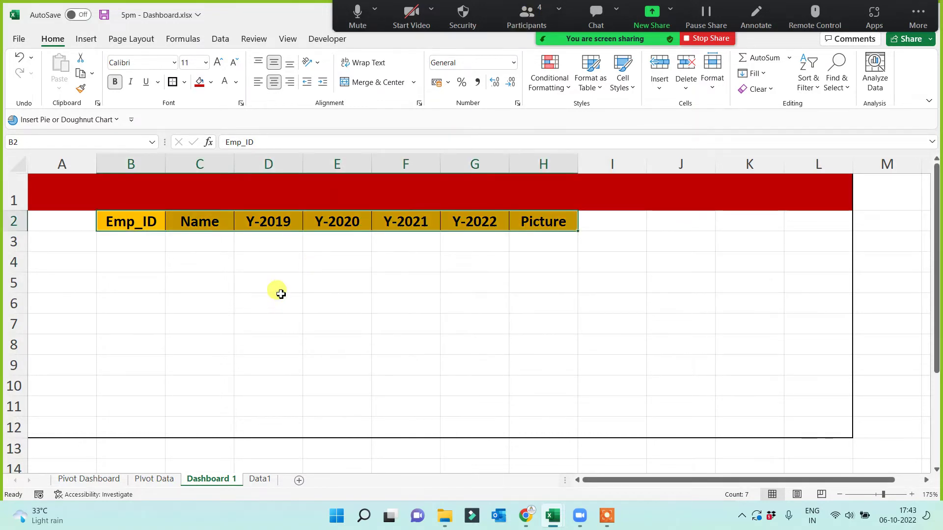
Step: Replace the typed headers in B2:H2 of Dashboard 1 with links to Data1, entering =Data1!A1 in B2 and filling it across to H2
{"action": "key", "text": "Delete"}
{"action": "left_click", "coordinate": [129, 222]}
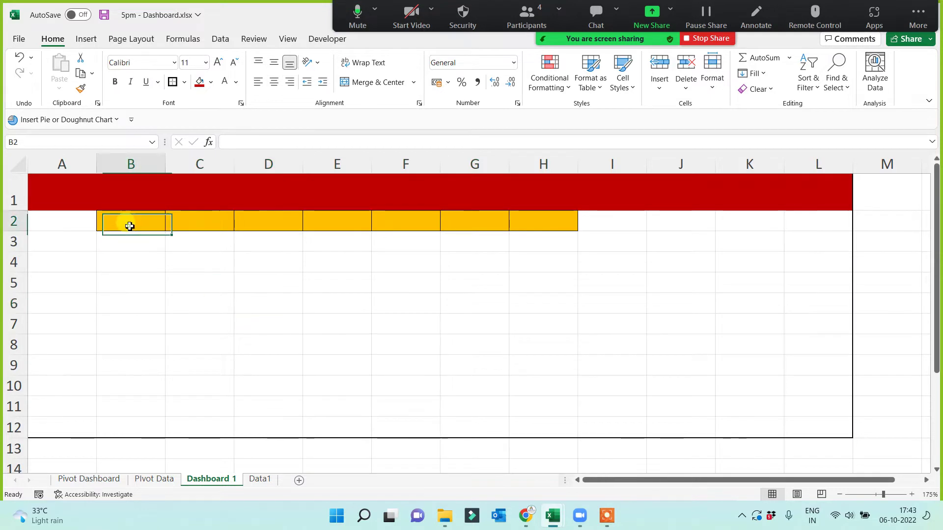
{"action": "type", "text": "="}
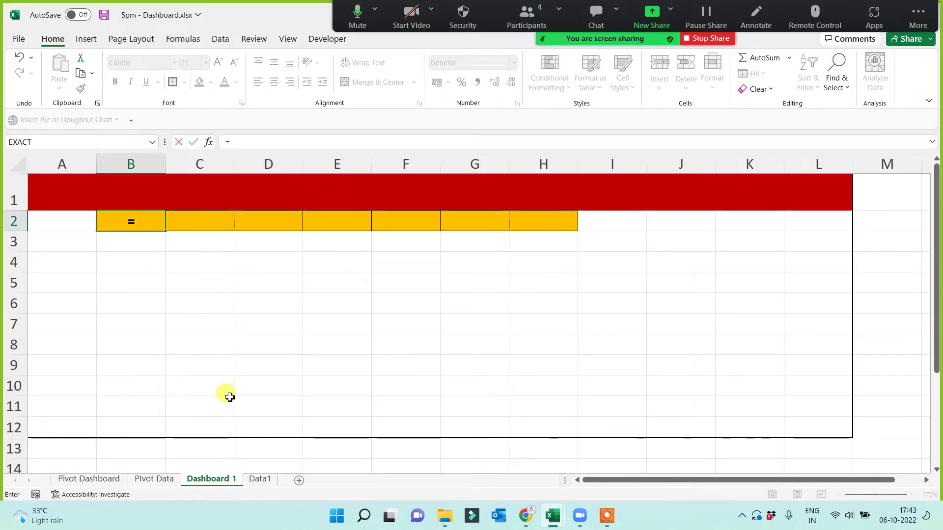
{"action": "left_click", "coordinate": [256, 479]}
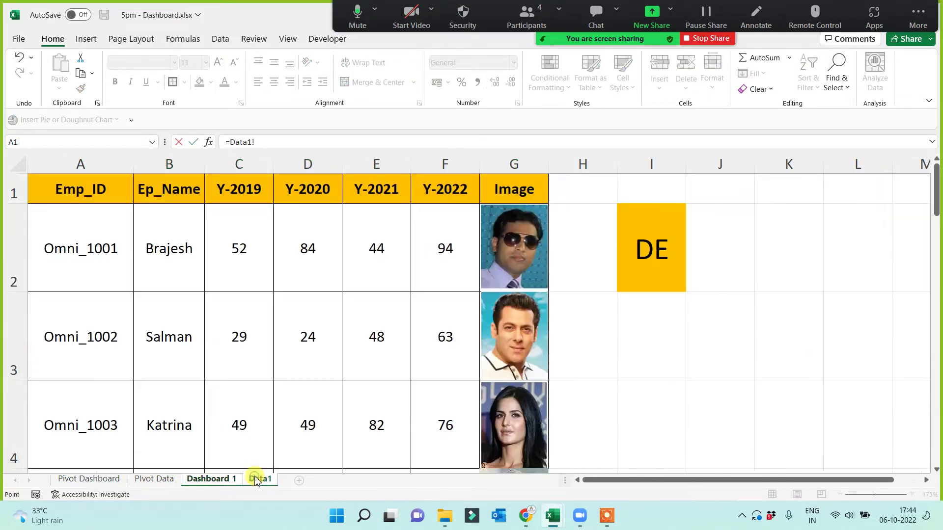
{"action": "left_click", "coordinate": [87, 198]}
{"action": "key", "text": "Return"}
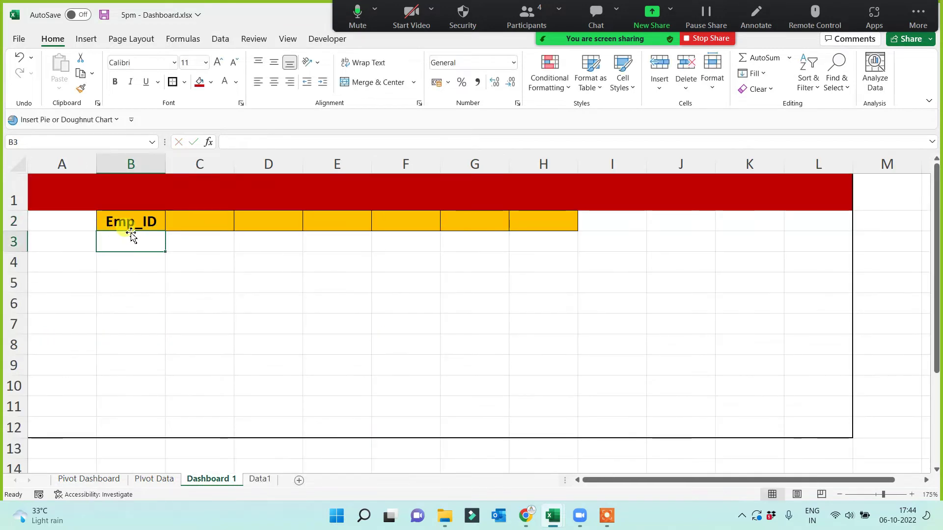
{"action": "left_click", "coordinate": [152, 223]}
{"action": "left_click_drag", "start_coordinate": [173, 233], "coordinate": [570, 224]}
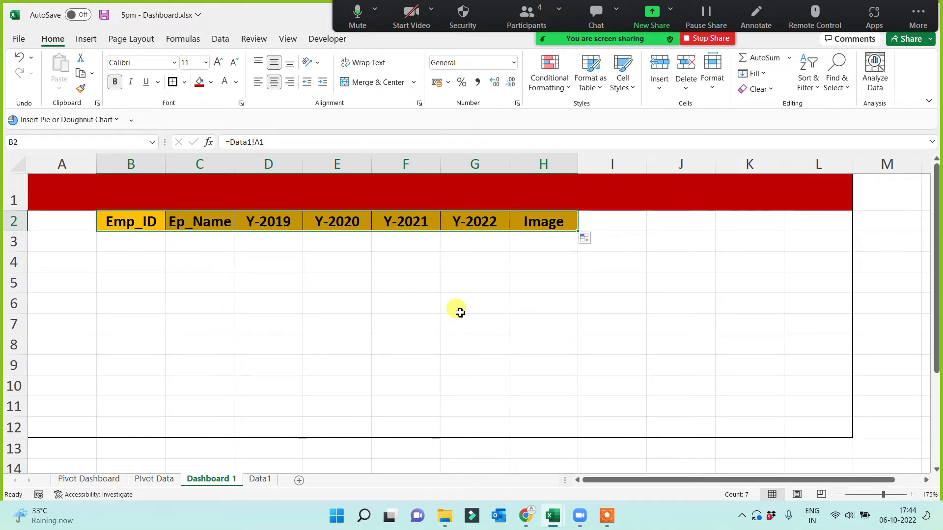
Step: Change the header in B1 of the Data1 sheet to Name and check the linked header on Dashboard 1
{"action": "left_click", "coordinate": [258, 479]}
{"action": "left_click", "coordinate": [170, 198]}
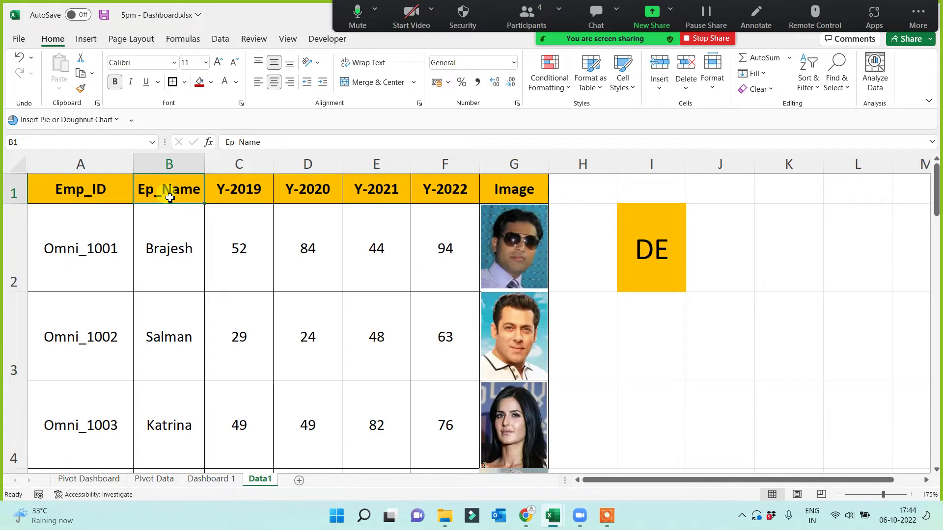
{"action": "type", "text": "Name"}
{"action": "key", "text": "Return"}
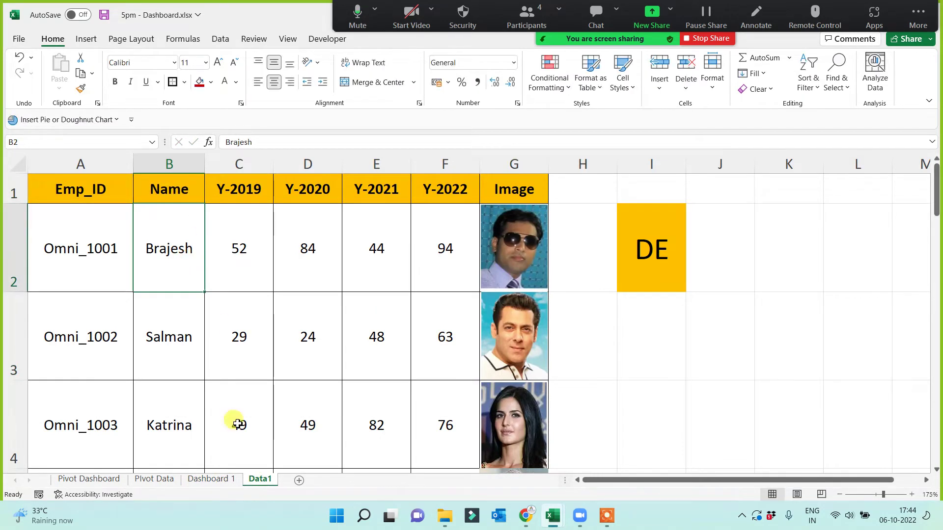
{"action": "left_click", "coordinate": [217, 480]}
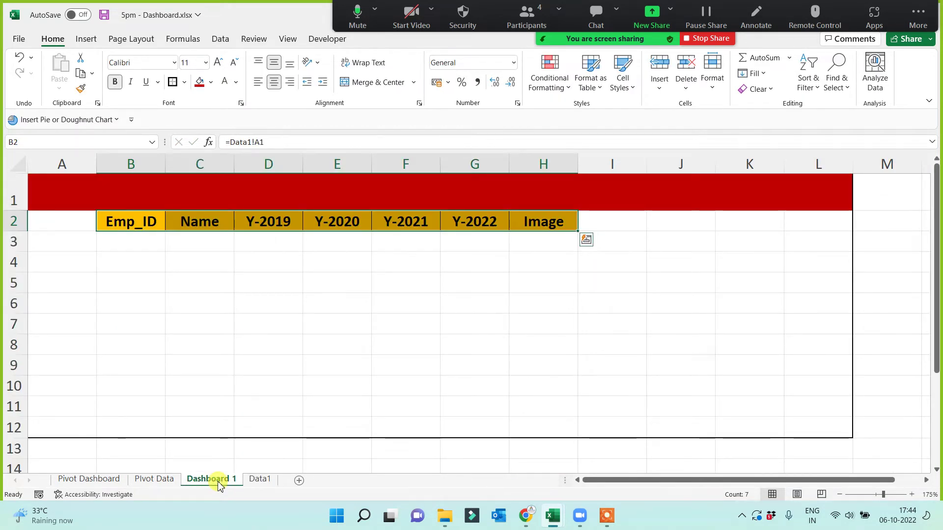
Step: Change the B1 header on Data1 to Naam as a test and look at the linked header on Dashboard 1
{"action": "left_click", "coordinate": [260, 479]}
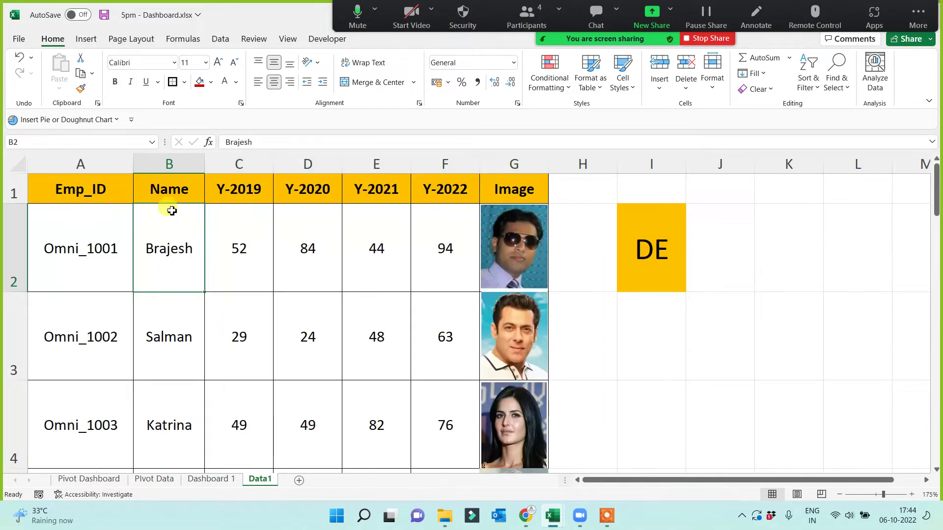
{"action": "left_click", "coordinate": [170, 199]}
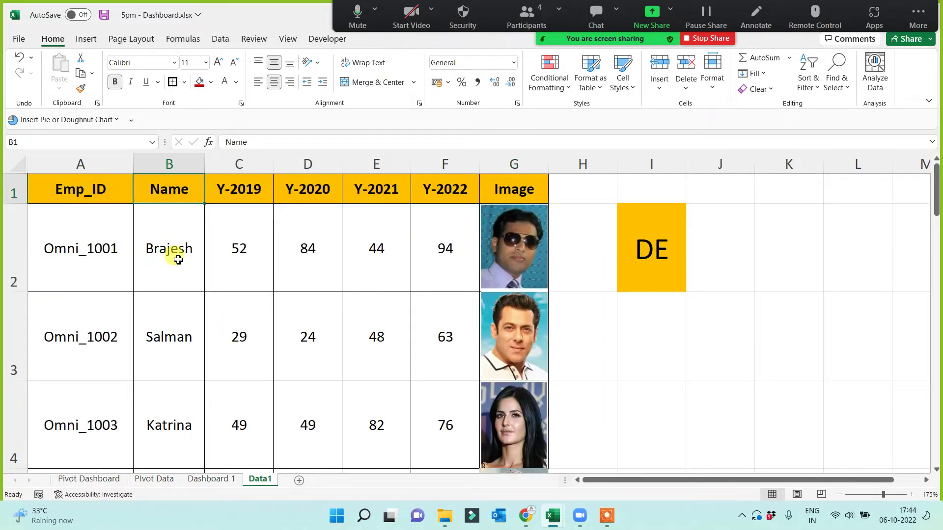
{"action": "type", "text": "N"}
{"action": "key", "text": "Return"}
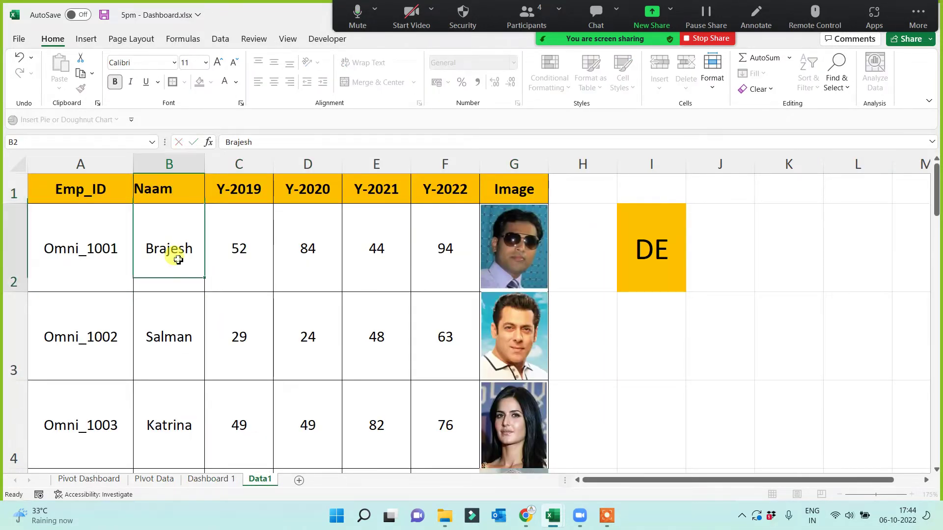
{"action": "left_click", "coordinate": [199, 480]}
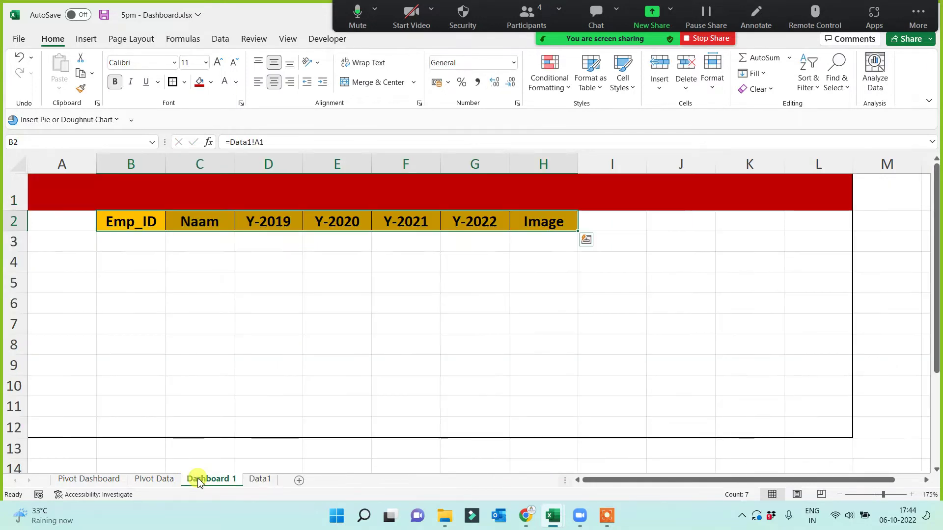
Step: Set the B1 header on Data1 back to Name and return to the Dashboard 1 sheet
{"action": "left_click", "coordinate": [259, 481]}
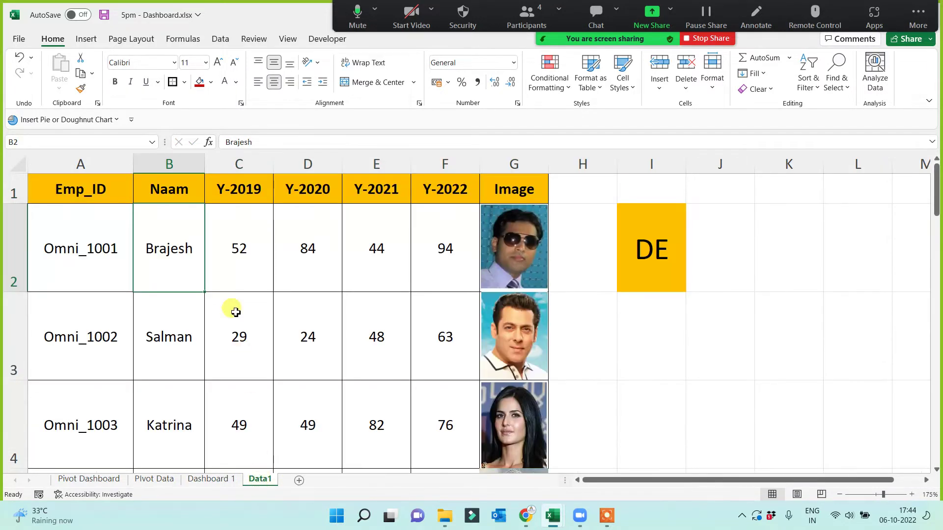
{"action": "left_click", "coordinate": [164, 185]}
{"action": "type", "text": "Na"}
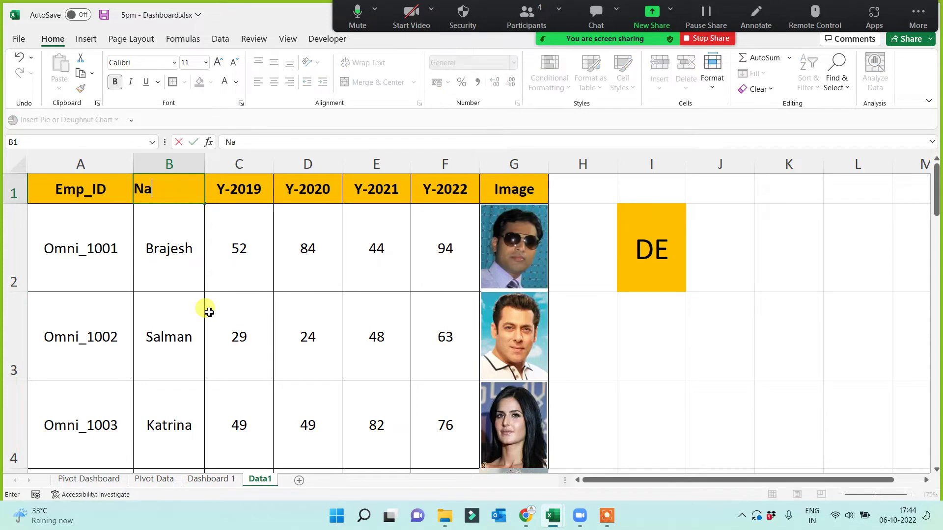
{"action": "left_click", "coordinate": [282, 297]}
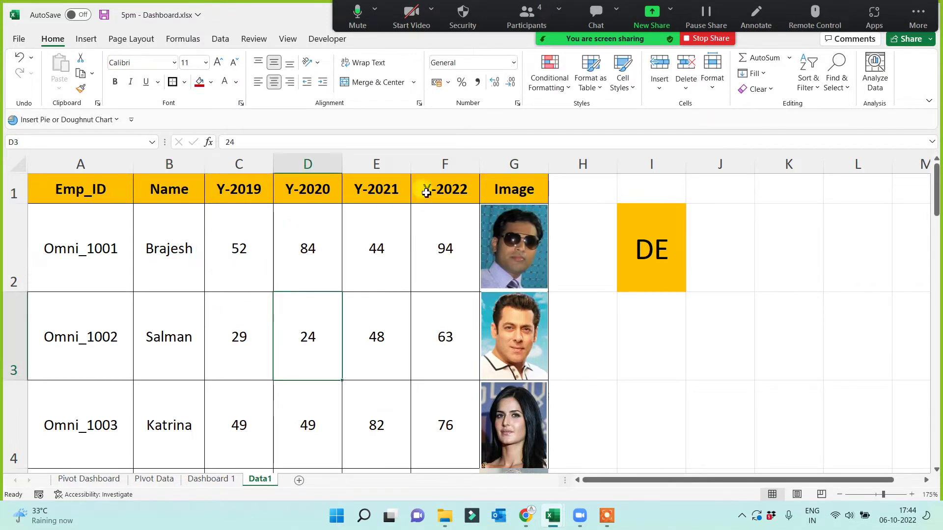
{"action": "left_click", "coordinate": [208, 479]}
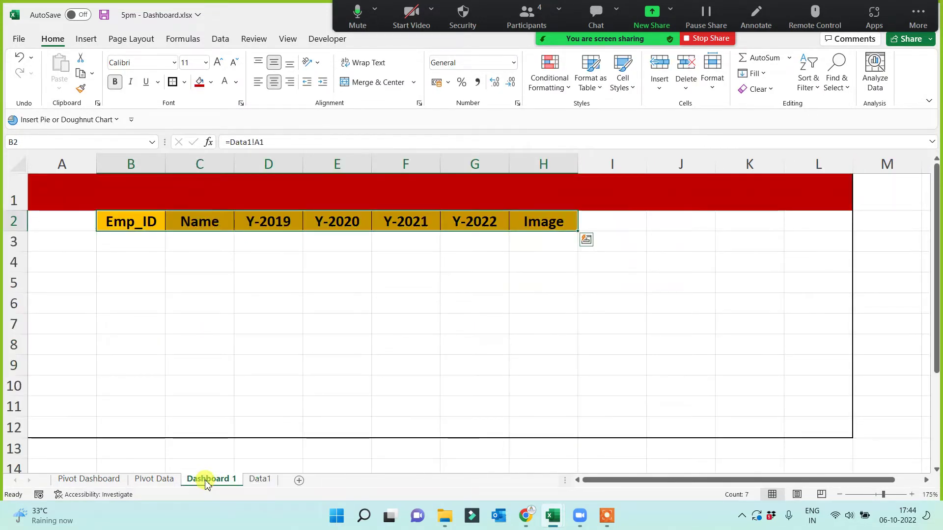
{"action": "left_click", "coordinate": [368, 347]}
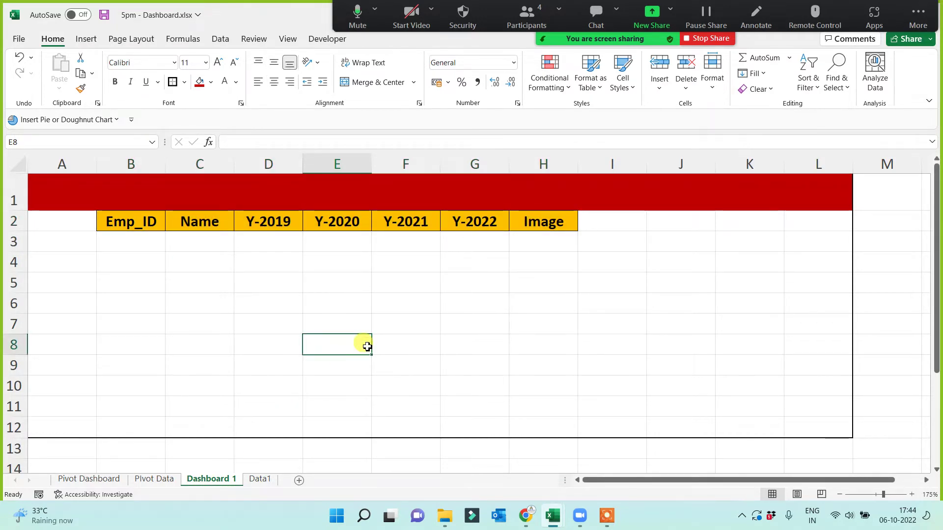
{"action": "left_click", "coordinate": [186, 302]}
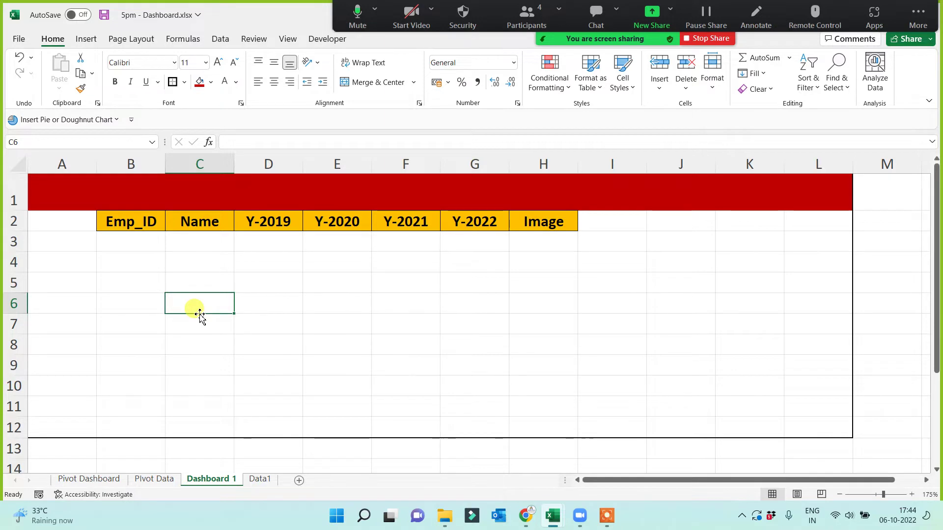
{"action": "left_click", "coordinate": [258, 480]}
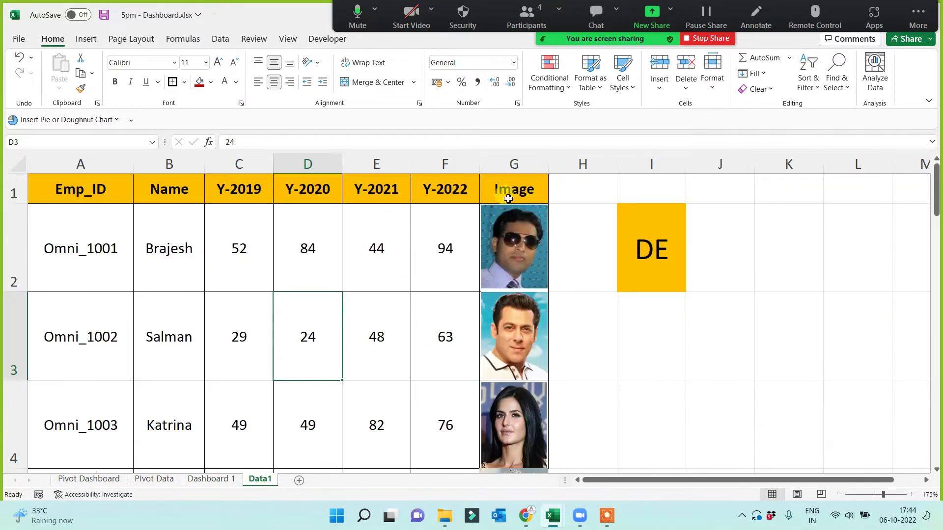
{"action": "left_click_drag", "start_coordinate": [509, 199], "coordinate": [49, 190]}
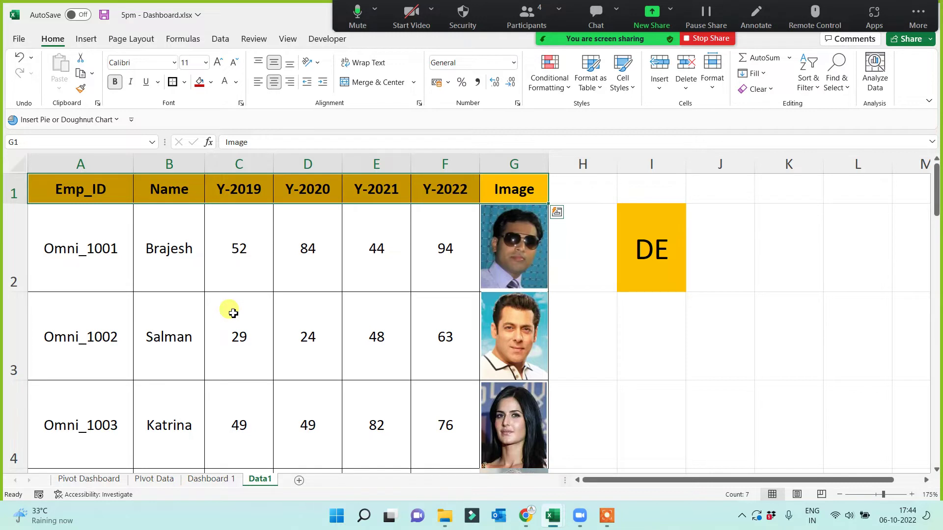
Step: Clear the linked headers from B2:H2 on the Dashboard 1 sheet
{"action": "left_click", "coordinate": [216, 480]}
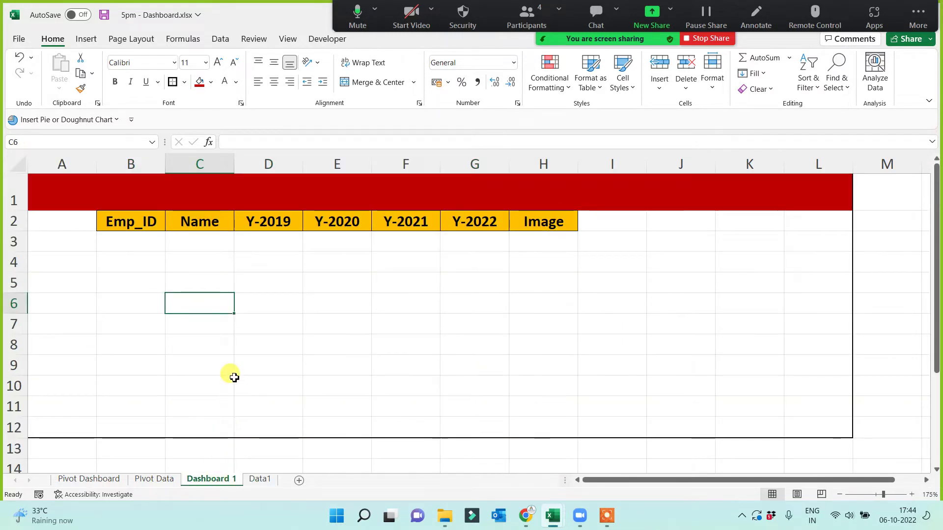
{"action": "left_click", "coordinate": [150, 222]}
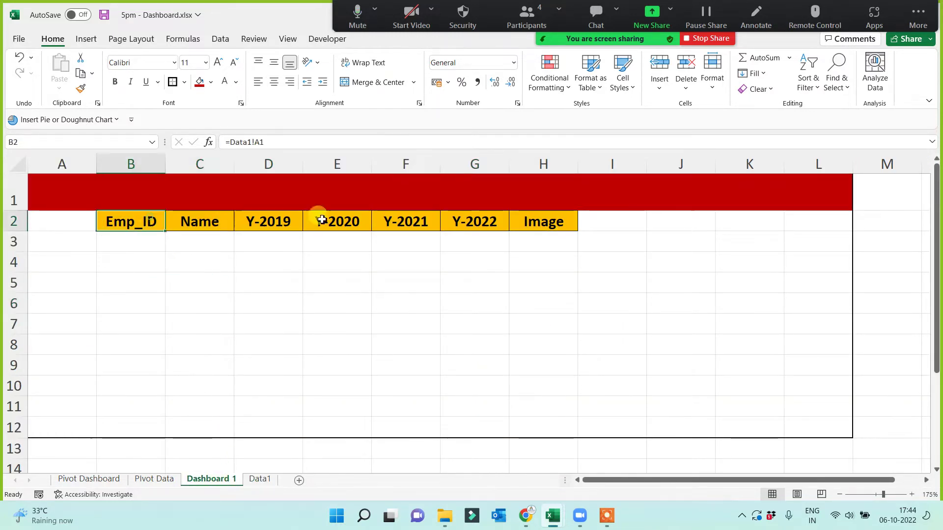
{"action": "left_click_drag", "start_coordinate": [322, 219], "coordinate": [514, 221]}
{"action": "key", "text": "Delete"}
{"action": "left_click", "coordinate": [457, 282]}
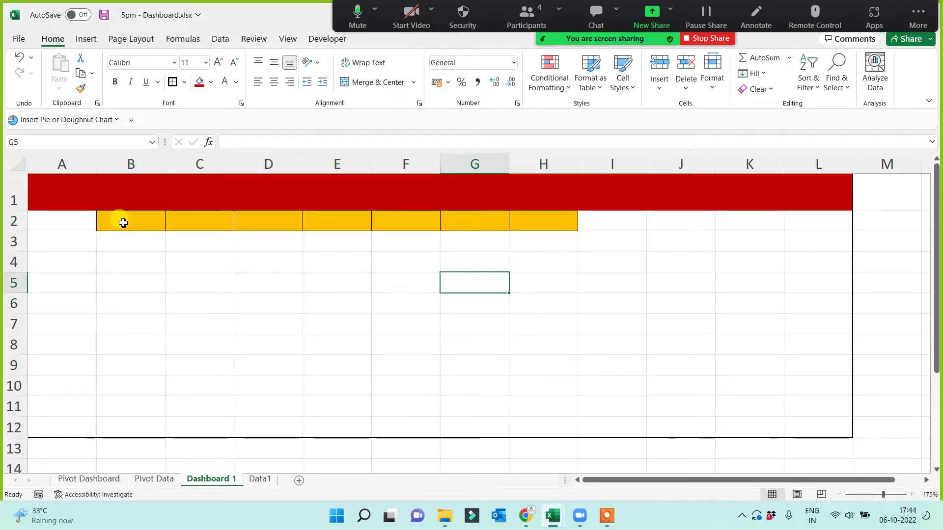
Step: Link B2 to the first source header with =Data1!A1 and fill the formula across to H2
{"action": "left_click", "coordinate": [123, 223]}
{"action": "type", "text": "="}
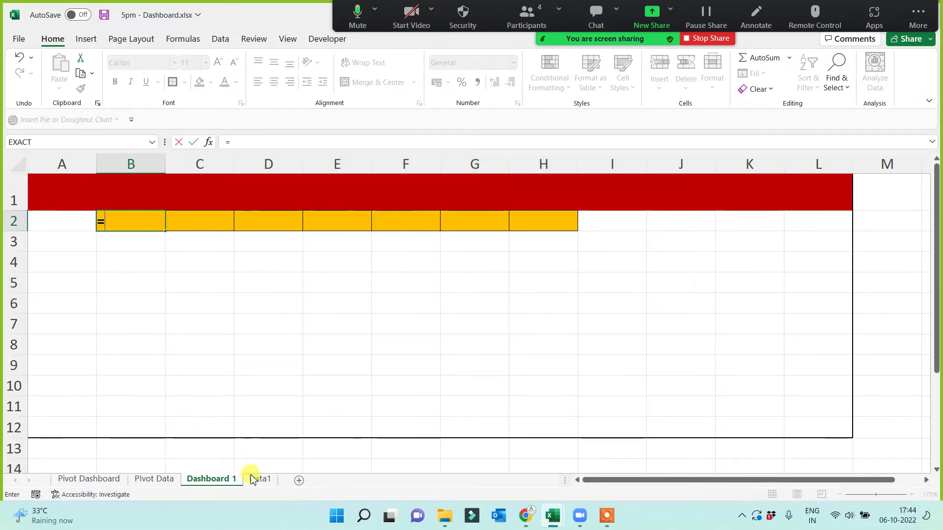
{"action": "left_click", "coordinate": [252, 479]}
{"action": "left_click", "coordinate": [59, 184]}
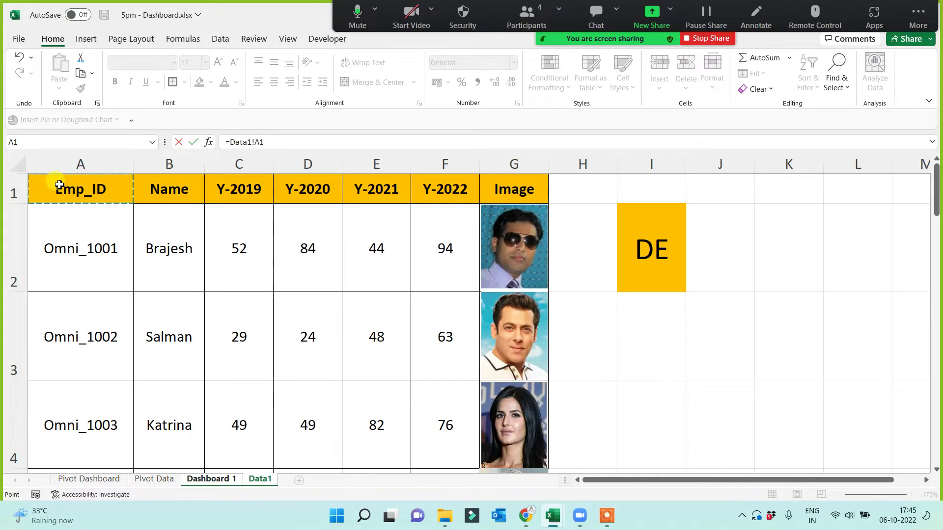
{"action": "key", "text": "Return"}
{"action": "left_click", "coordinate": [152, 222]}
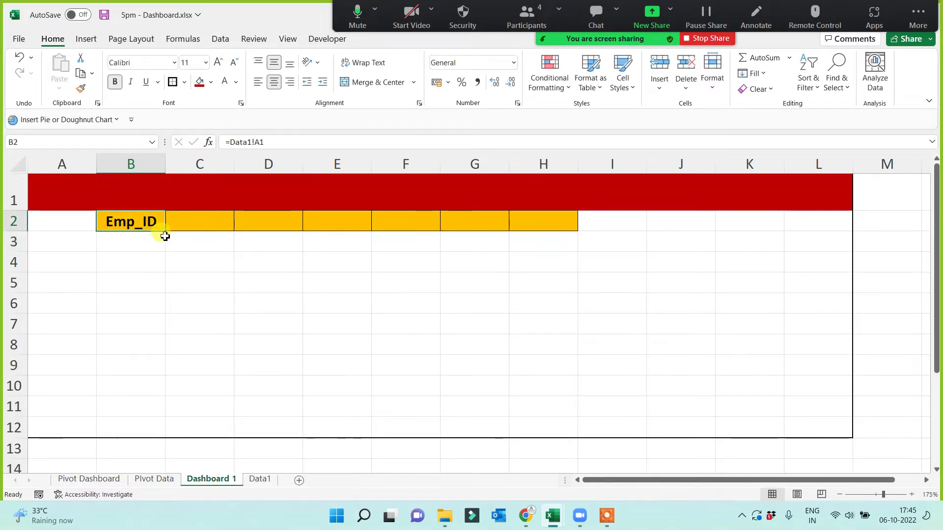
{"action": "left_click_drag", "start_coordinate": [164, 236], "coordinate": [575, 225]}
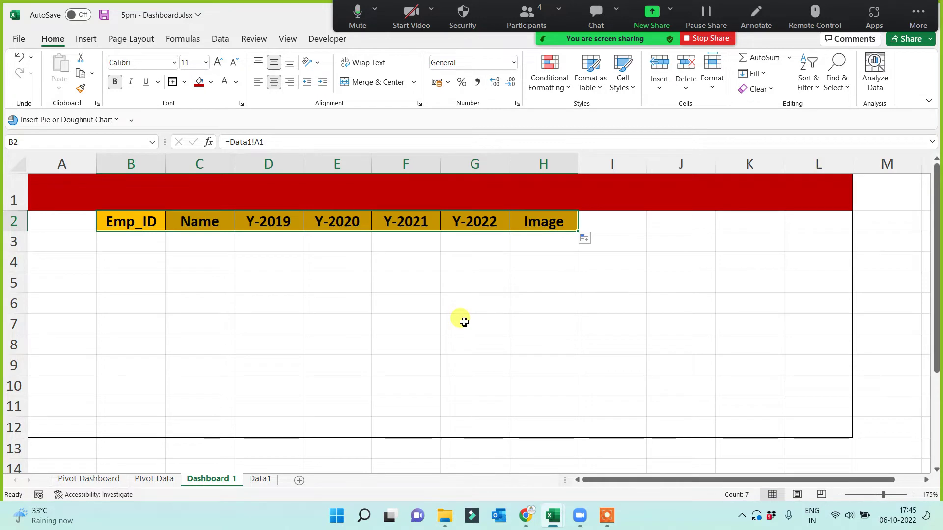
{"action": "left_click", "coordinate": [367, 308]}
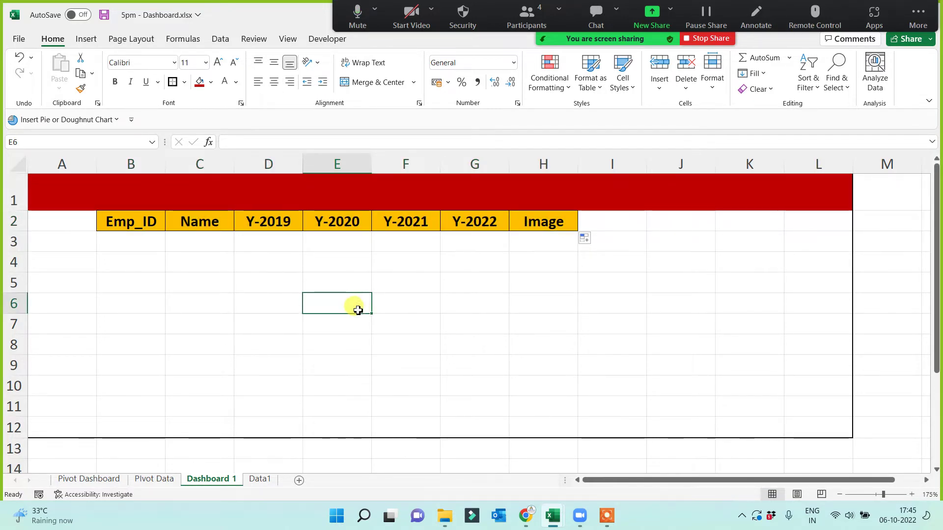
Step: Enter the row number 1 in A3 of Dashboard 1 and centre it horizontally
{"action": "left_click", "coordinate": [54, 240]}
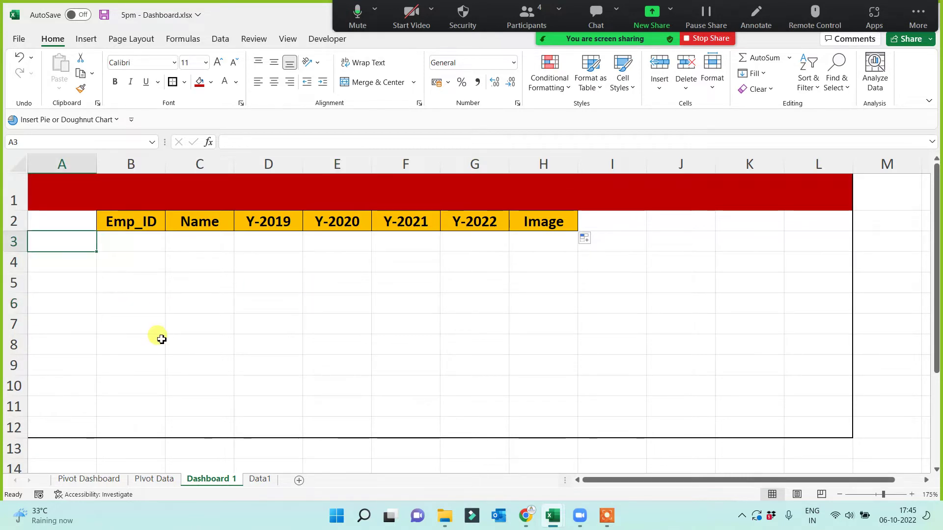
{"action": "type", "text": "1"}
{"action": "left_click", "coordinate": [99, 341]}
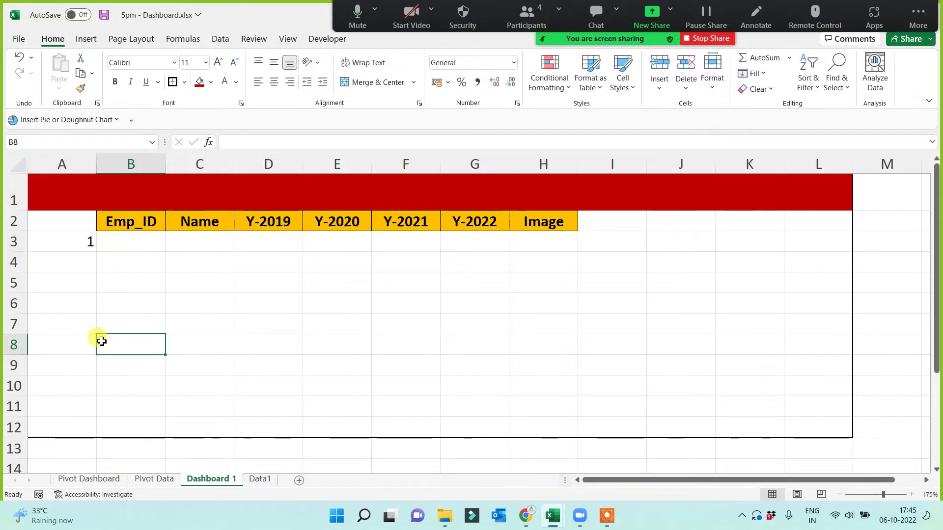
{"action": "left_click", "coordinate": [57, 245]}
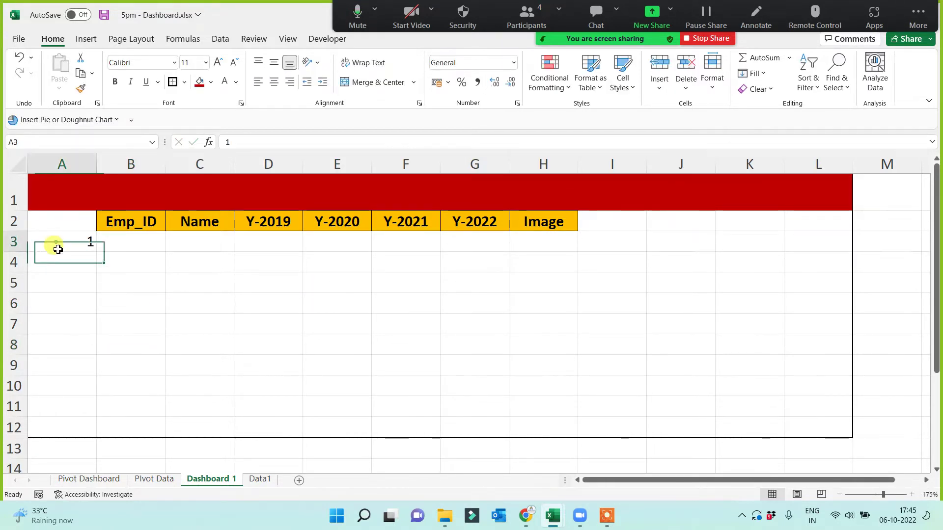
{"action": "left_click", "coordinate": [273, 82]}
{"action": "left_click", "coordinate": [126, 344]}
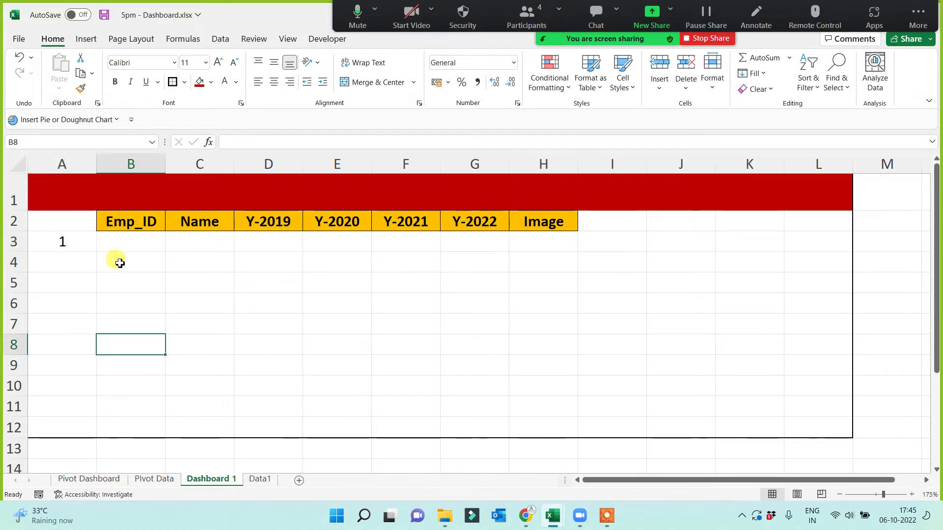
Step: Change the row number in A3 to 2 and then to 3
{"action": "left_click", "coordinate": [131, 244]}
{"action": "double_click", "coordinate": [65, 242]}
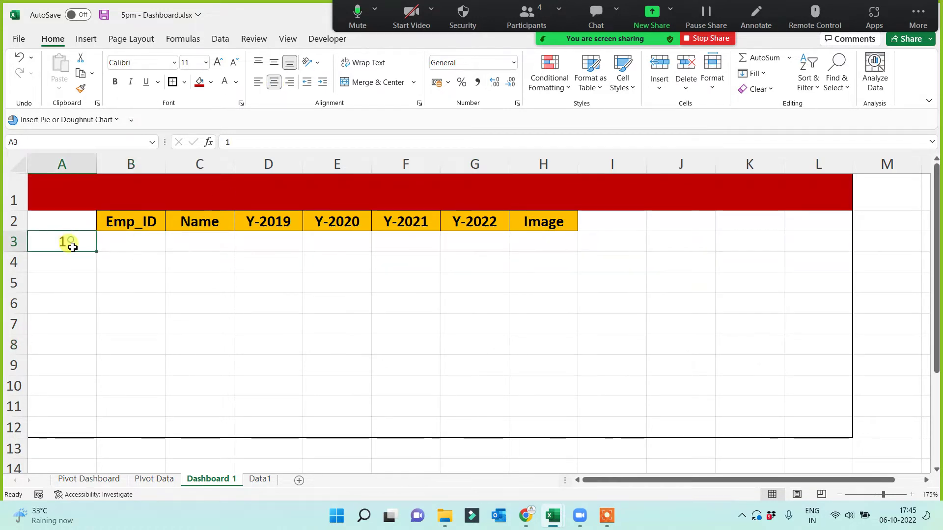
{"action": "key", "text": "BackSpace"}
{"action": "type", "text": "2"}
{"action": "left_click", "coordinate": [119, 240]}
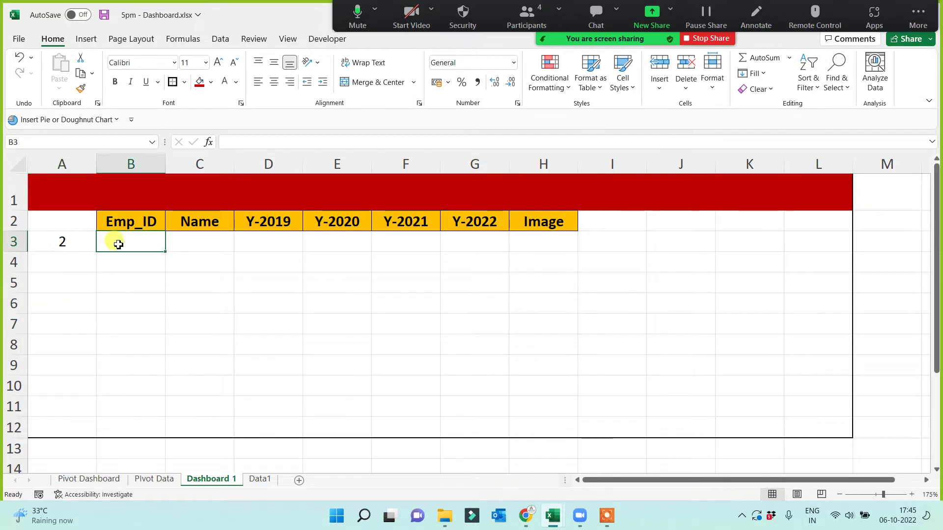
{"action": "left_click", "coordinate": [63, 238]}
{"action": "type", "text": "3"}
{"action": "left_click", "coordinate": [69, 361]}
{"action": "left_click", "coordinate": [122, 242]}
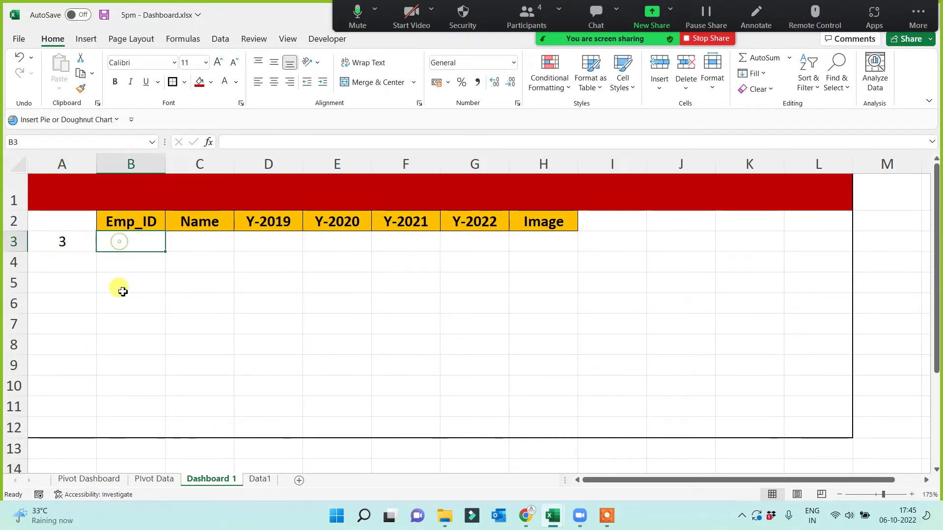
{"action": "left_click", "coordinate": [529, 17]}
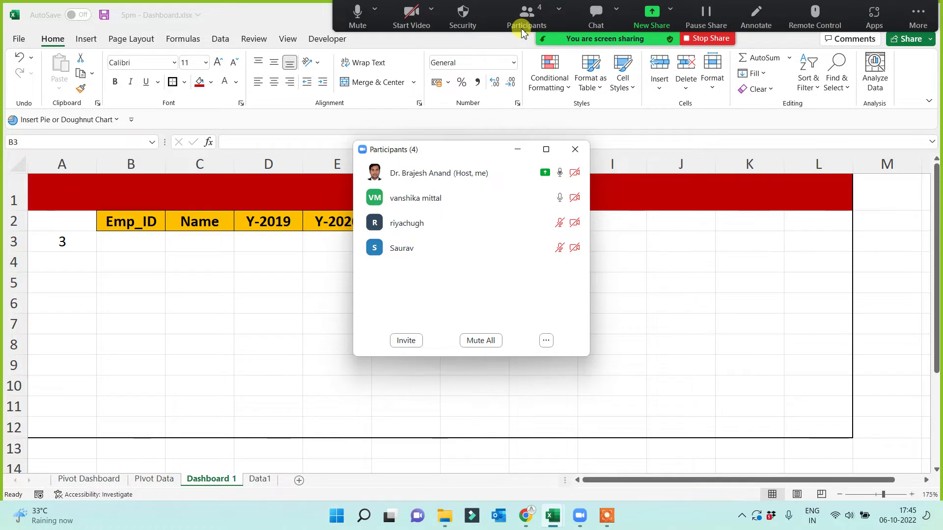
{"action": "left_click", "coordinate": [524, 31]}
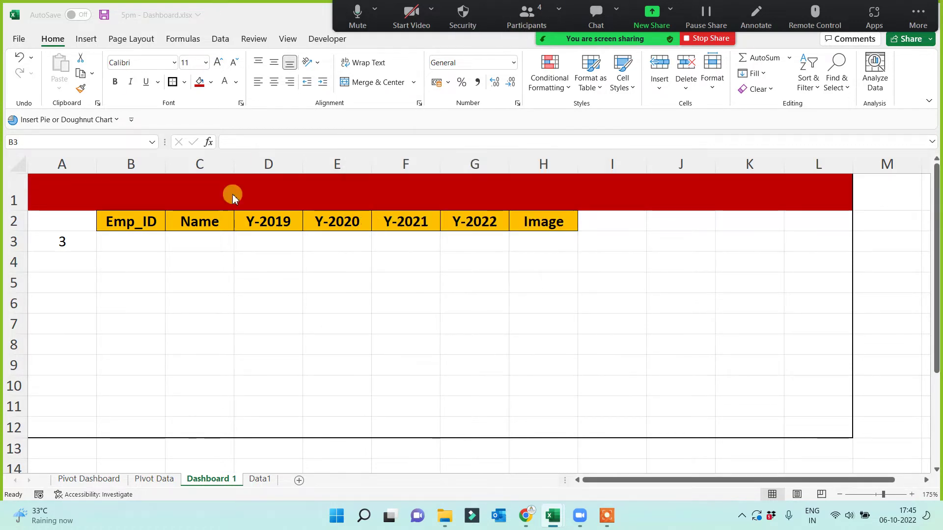
Step: Enter =INDEX(Data1!$A$2:$A$11,1,1) in B3 under Emp_ID and autofit the width of column B
{"action": "left_click", "coordinate": [126, 238]}
{"action": "type", "text": "="}
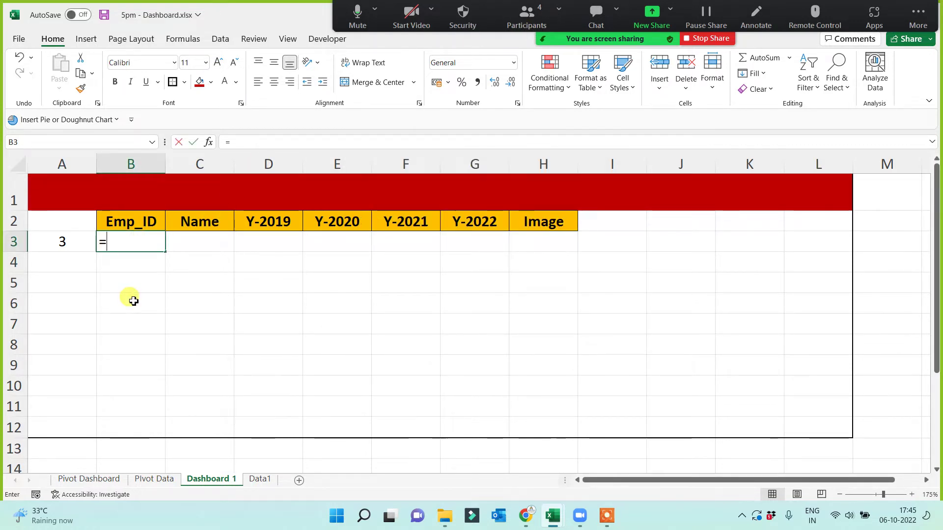
{"action": "type", "text": "index("}
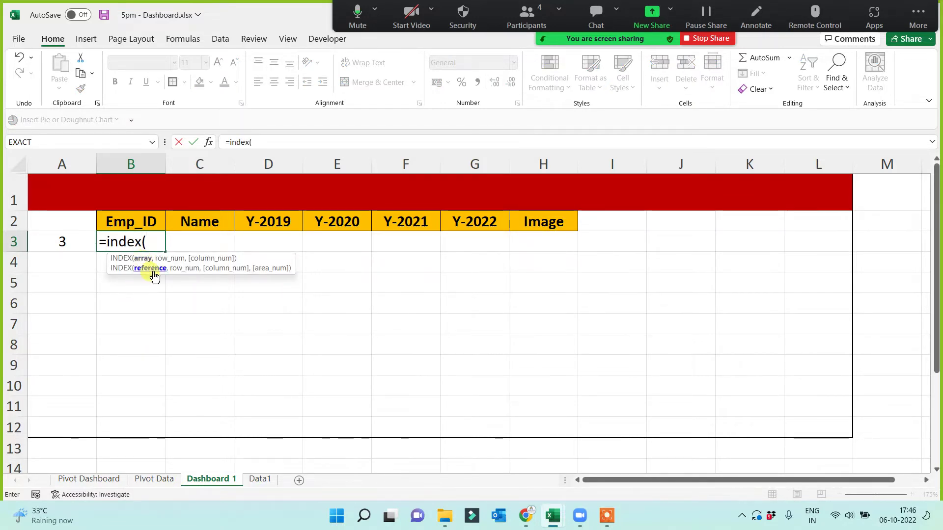
{"action": "left_click", "coordinate": [259, 481]}
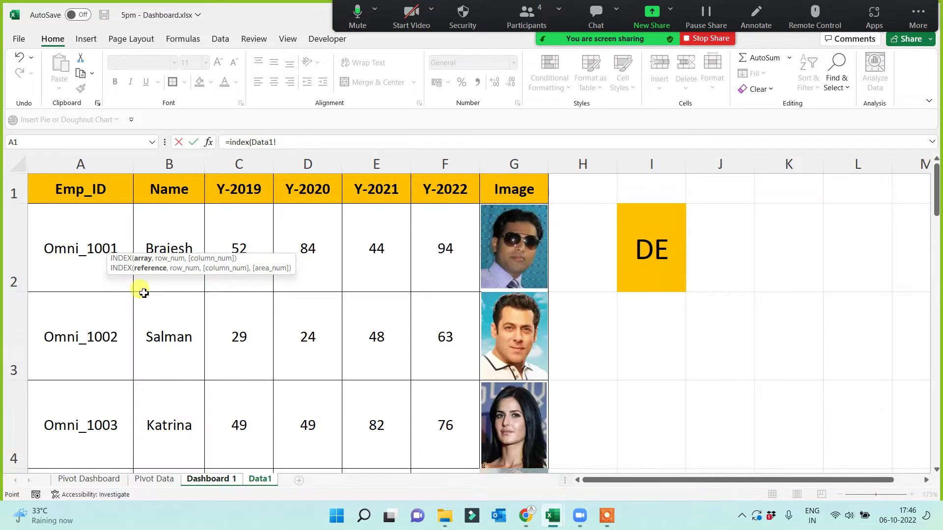
{"action": "left_click", "coordinate": [87, 284]}
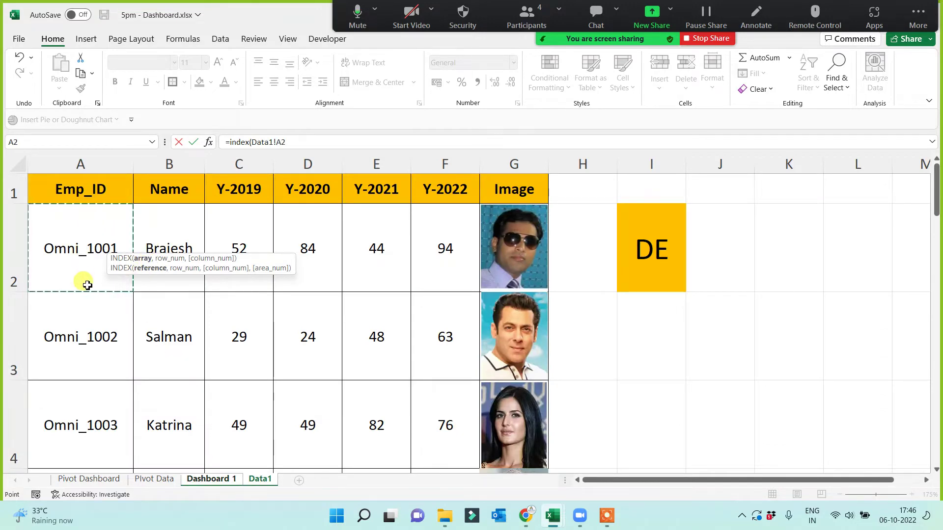
{"action": "key", "text": "ctrl+shift+Down"}
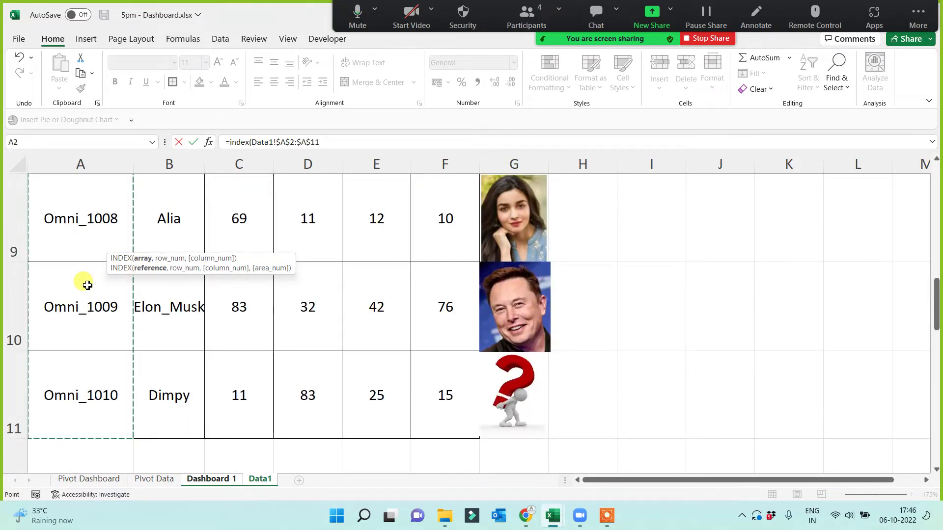
{"action": "left_click", "coordinate": [330, 142]}
{"action": "type", "text": ","}
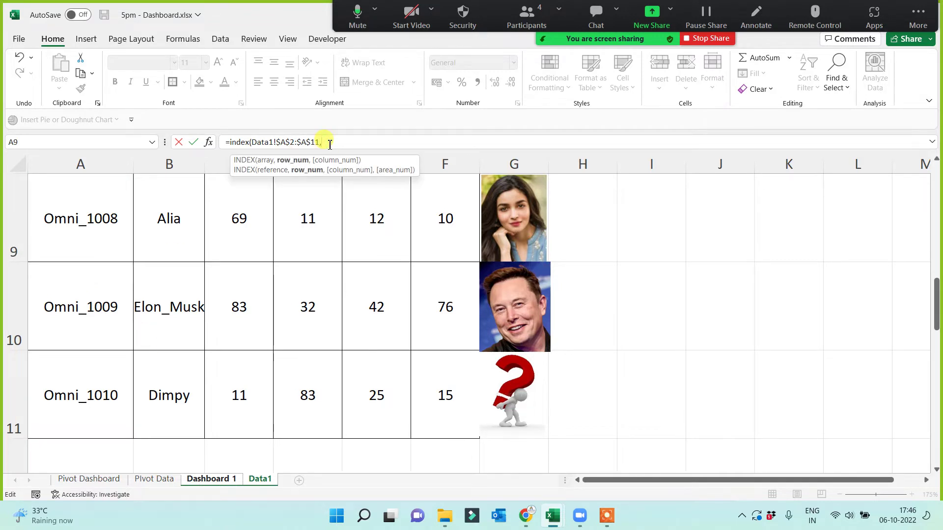
{"action": "type", "text": "1,"}
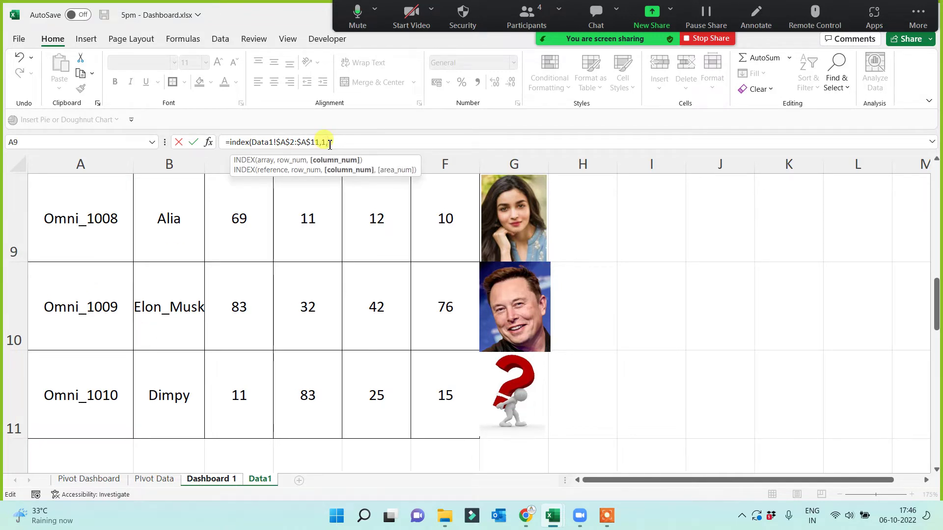
{"action": "type", "text": "1)"}
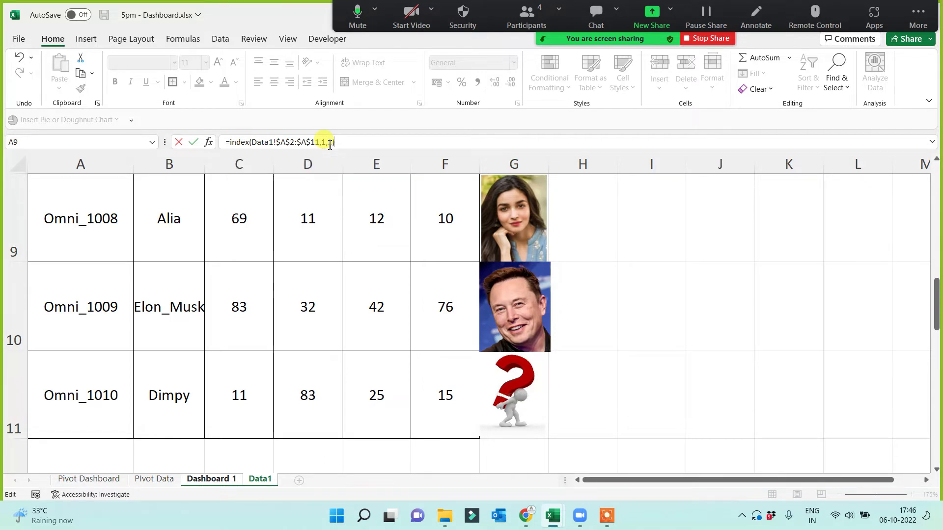
{"action": "key", "text": "Return"}
{"action": "left_click", "coordinate": [125, 240]}
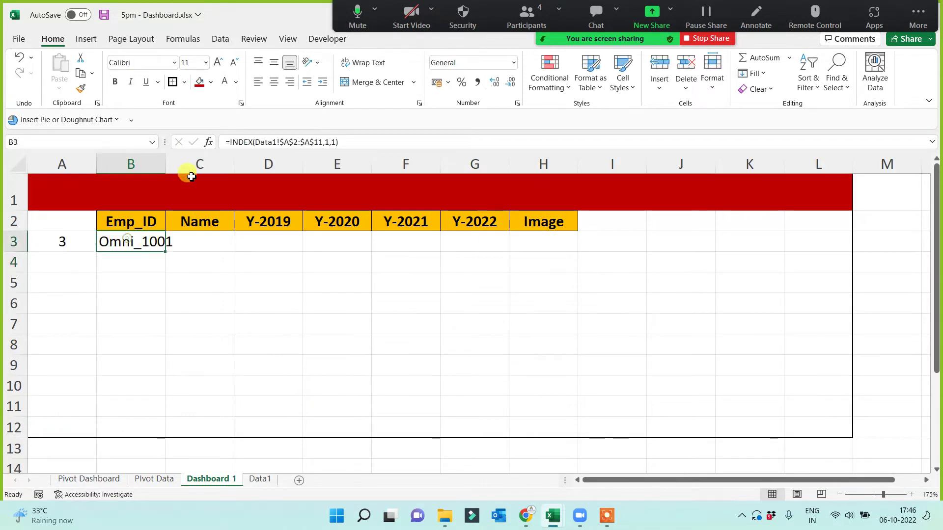
{"action": "double_click", "coordinate": [164, 162]}
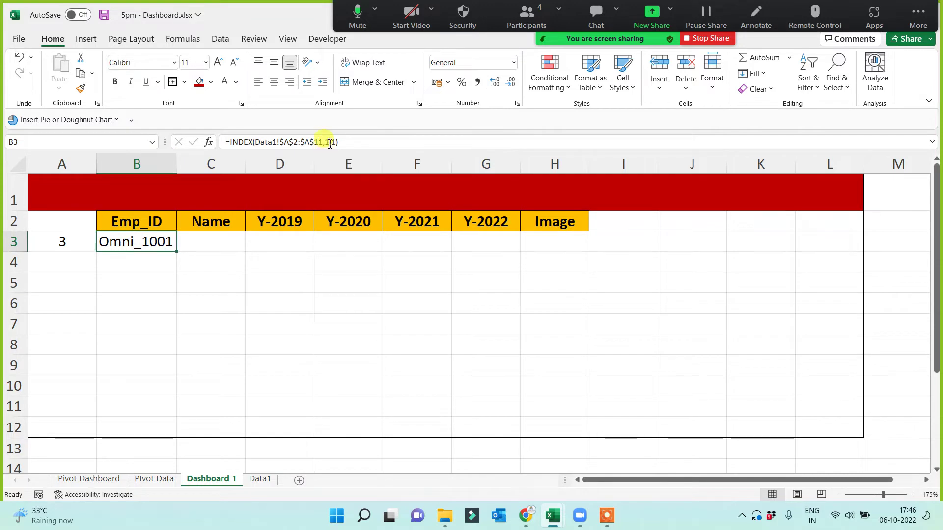
Step: Change the row number argument of the INDEX formula in B3 to 3
{"action": "left_click", "coordinate": [330, 143]}
{"action": "key", "text": "BackSpace"}
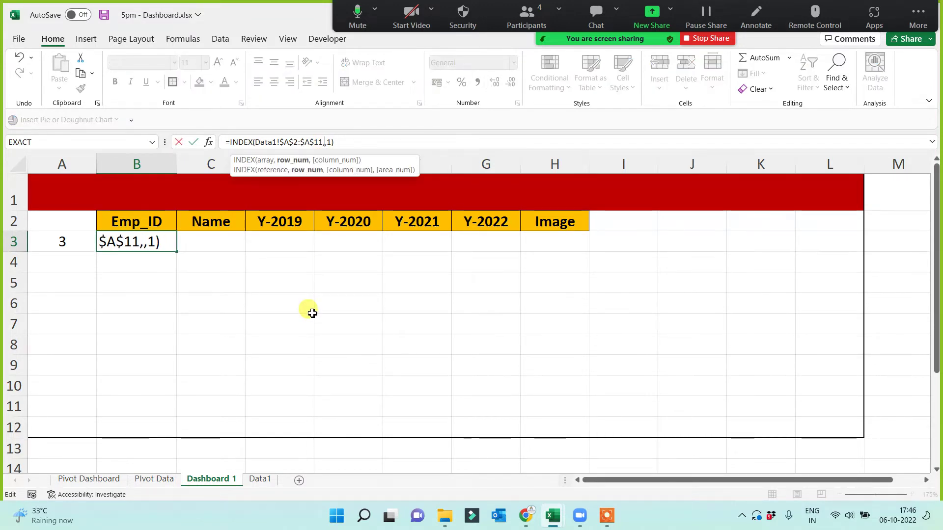
{"action": "type", "text": "3"}
{"action": "key", "text": "Return"}
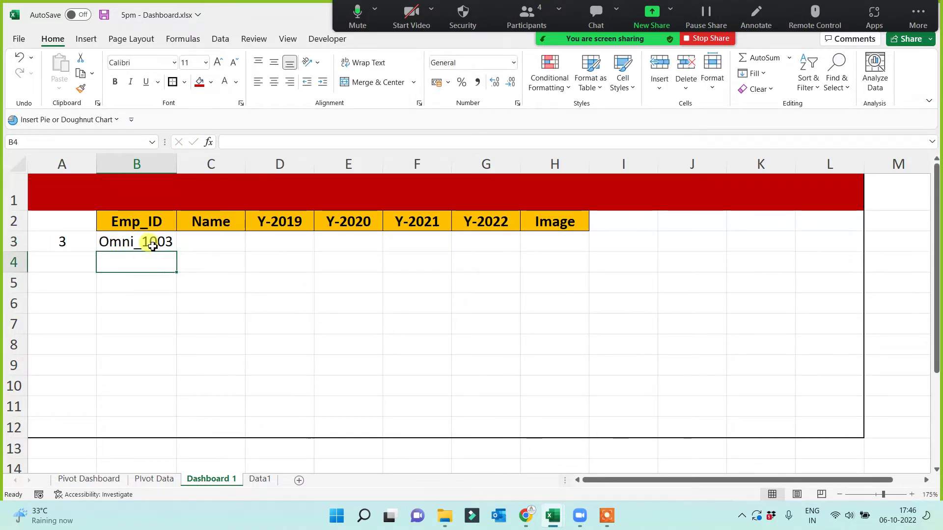
Step: Replace the fixed row number in B3's INDEX formula with a reference to cell A3
{"action": "left_click", "coordinate": [137, 241]}
{"action": "left_click", "coordinate": [328, 143]}
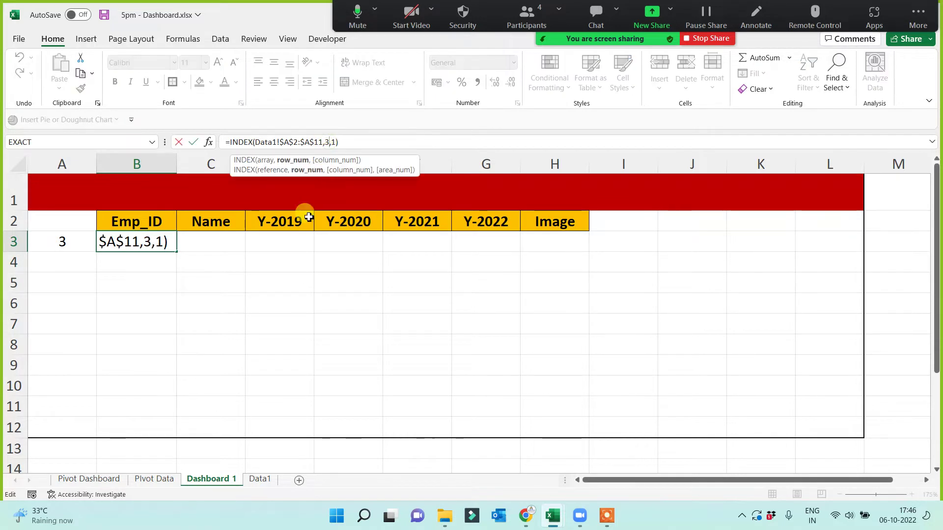
{"action": "key", "text": "Delete"}
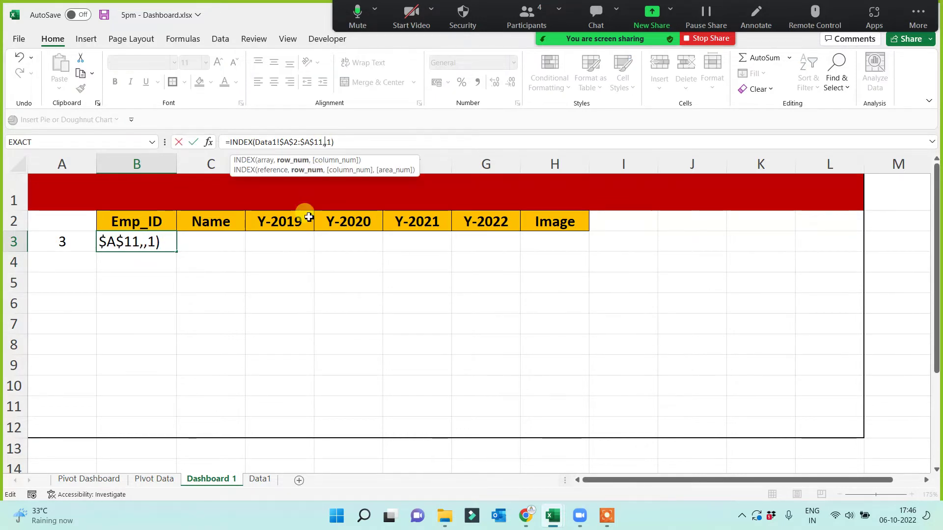
{"action": "left_click", "coordinate": [61, 242]}
{"action": "key", "text": "Return"}
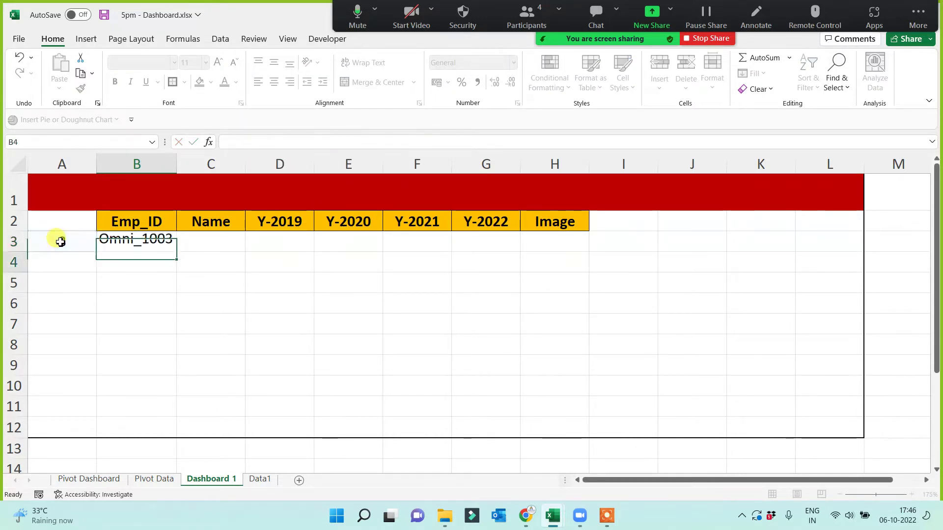
Step: Test the Emp_ID lookup in B3 by entering 1 and then 5 in A3
{"action": "left_click", "coordinate": [61, 241]}
{"action": "type", "text": "1"}
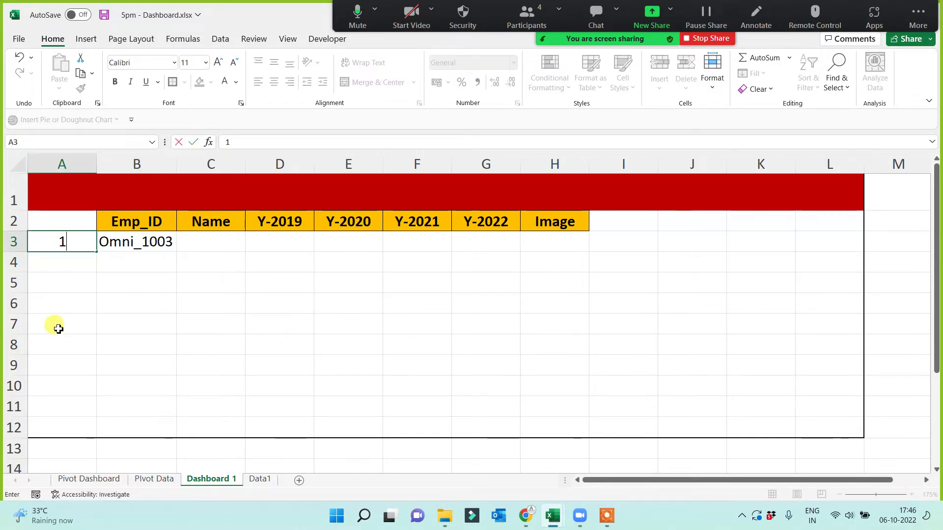
{"action": "left_click", "coordinate": [57, 324]}
{"action": "left_click", "coordinate": [58, 243]}
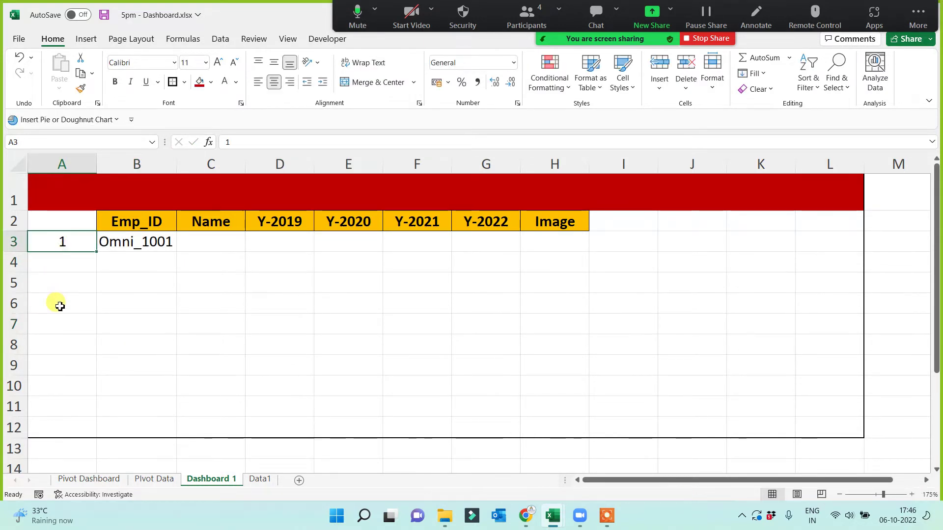
{"action": "type", "text": "5"}
{"action": "left_click", "coordinate": [58, 324]}
{"action": "left_click", "coordinate": [63, 242]}
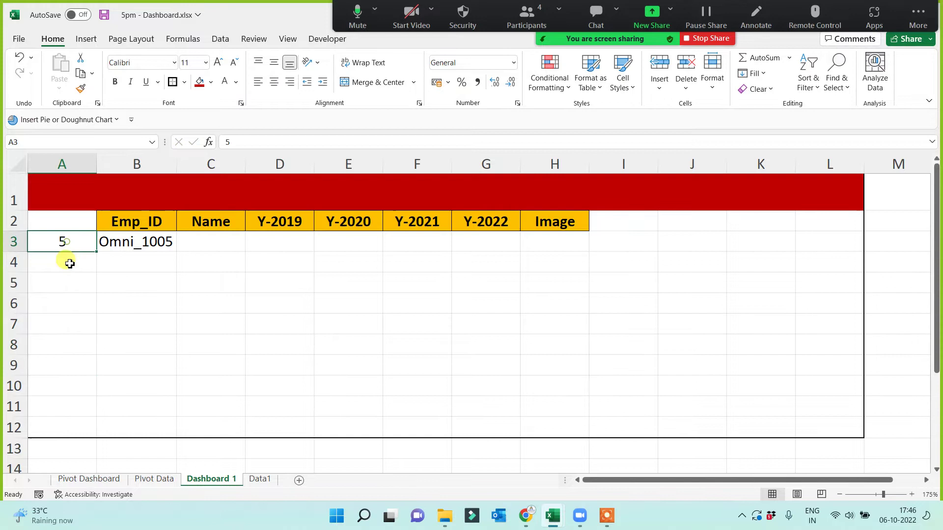
Step: Test the Emp_ID lookup by entering 6 in A3 and check the formula in B3
{"action": "type", "text": "6"}
{"action": "left_click", "coordinate": [74, 322]}
{"action": "left_click", "coordinate": [140, 245]}
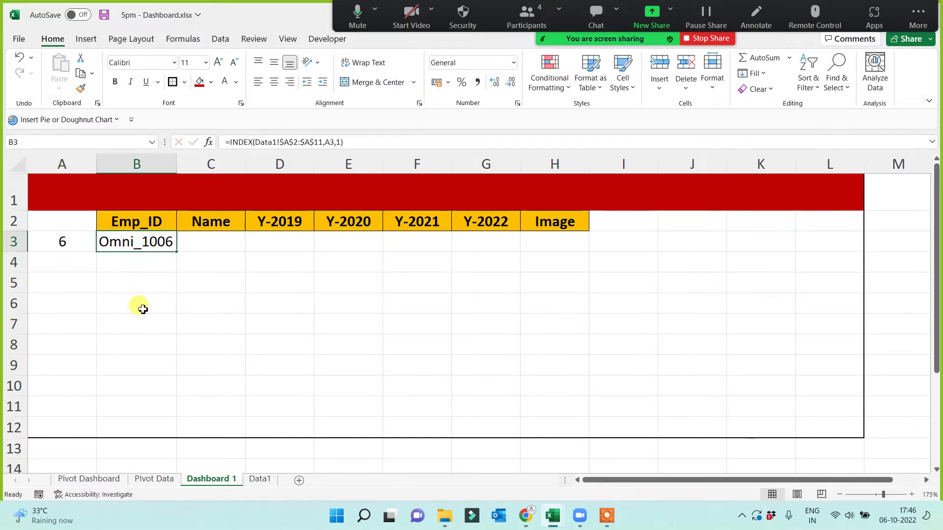
Step: Merge and center A2:A3, middle-align the employee number and enlarge its font to 18
{"action": "left_click_drag", "start_coordinate": [63, 222], "coordinate": [63, 240]}
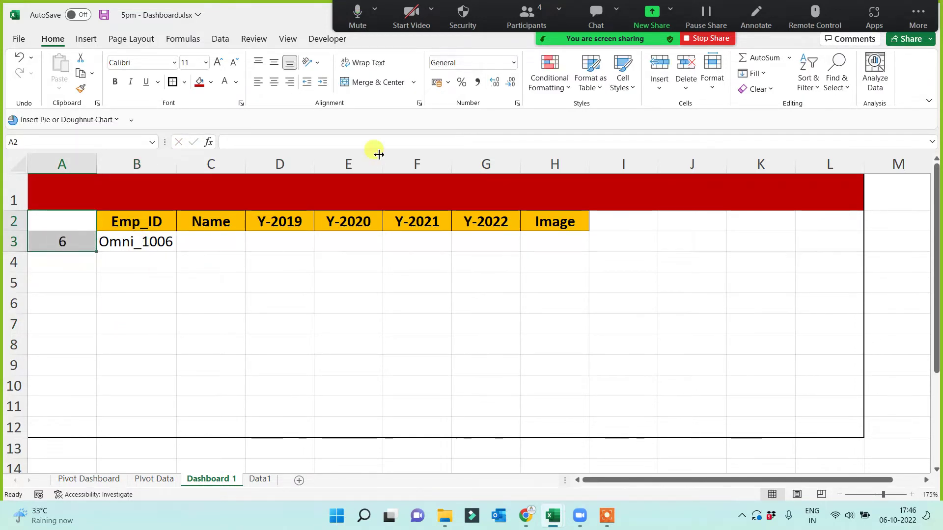
{"action": "left_click", "coordinate": [371, 82]}
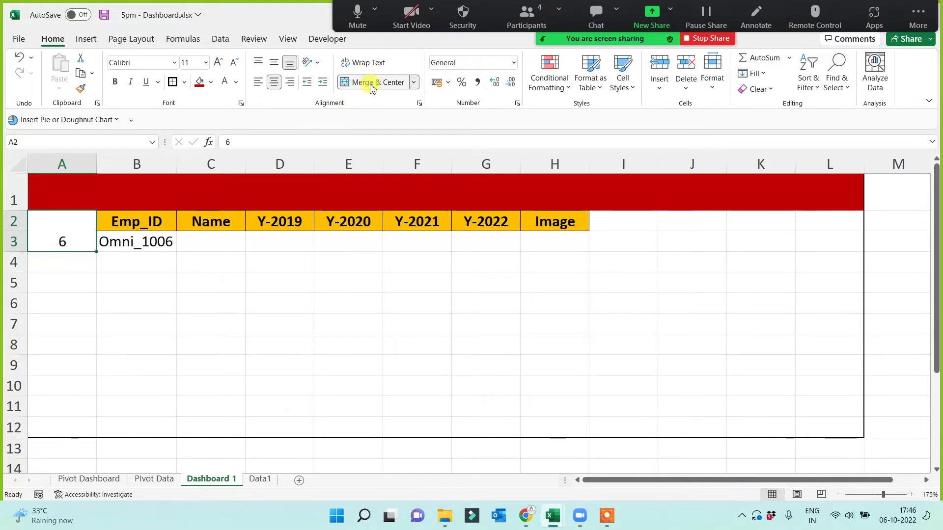
{"action": "left_click", "coordinate": [274, 62]}
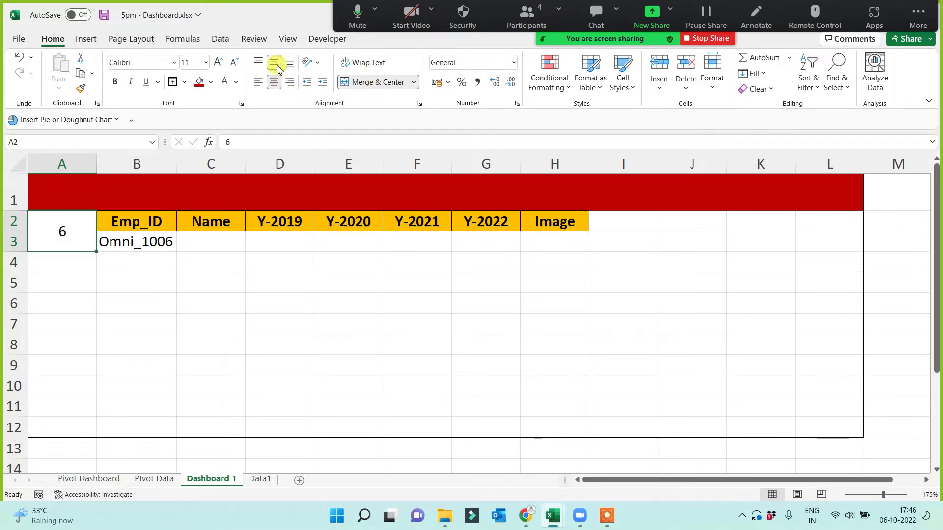
{"action": "left_click", "coordinate": [218, 63]}
{"action": "left_click", "coordinate": [218, 62]}
{"action": "left_click", "coordinate": [218, 63]}
{"action": "left_click", "coordinate": [218, 62]}
{"action": "left_click", "coordinate": [143, 316]}
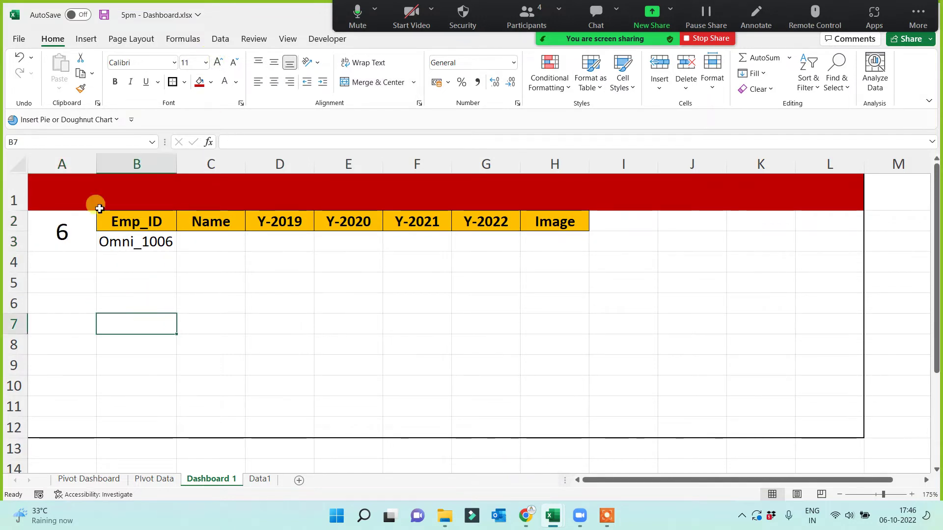
Step: Narrow column A and give the merged number cell A2 a blue fill with a white font
{"action": "left_click_drag", "start_coordinate": [97, 161], "coordinate": [72, 170]}
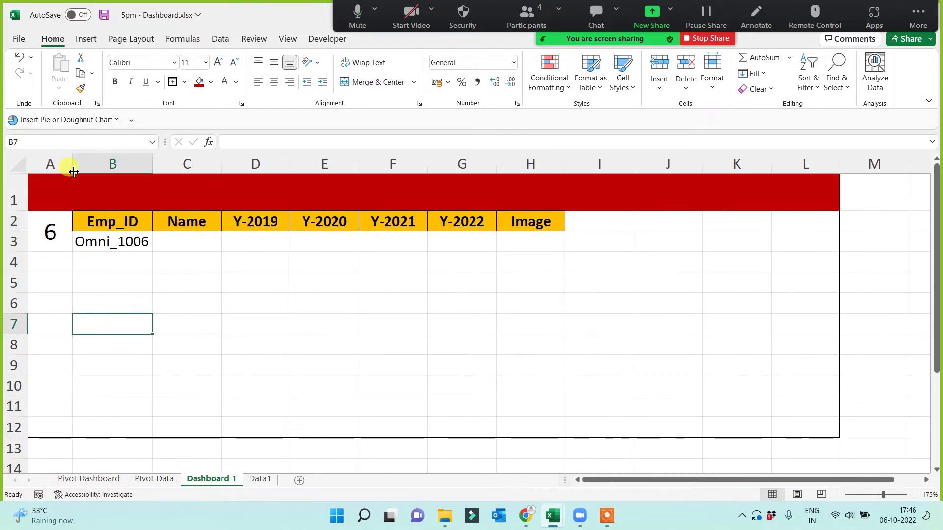
{"action": "left_click", "coordinate": [49, 232]}
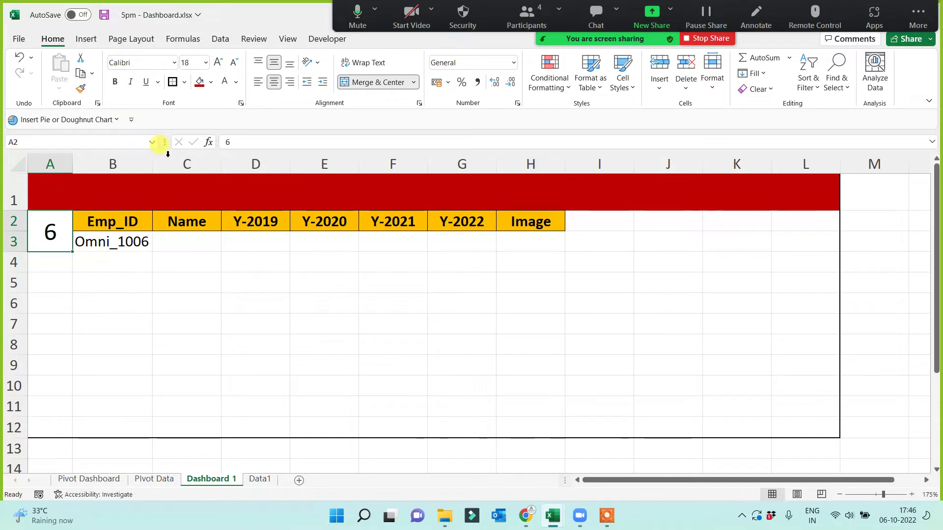
{"action": "left_click", "coordinate": [210, 83]}
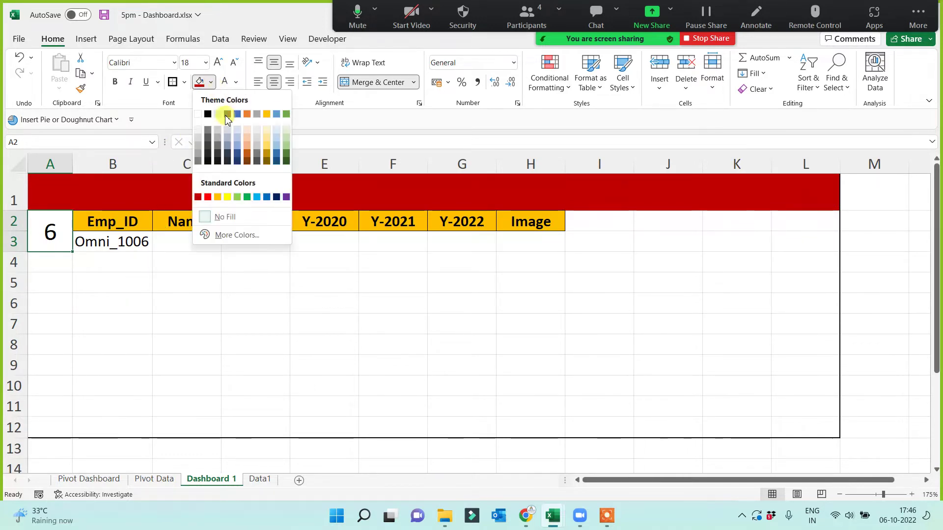
{"action": "left_click", "coordinate": [266, 197]}
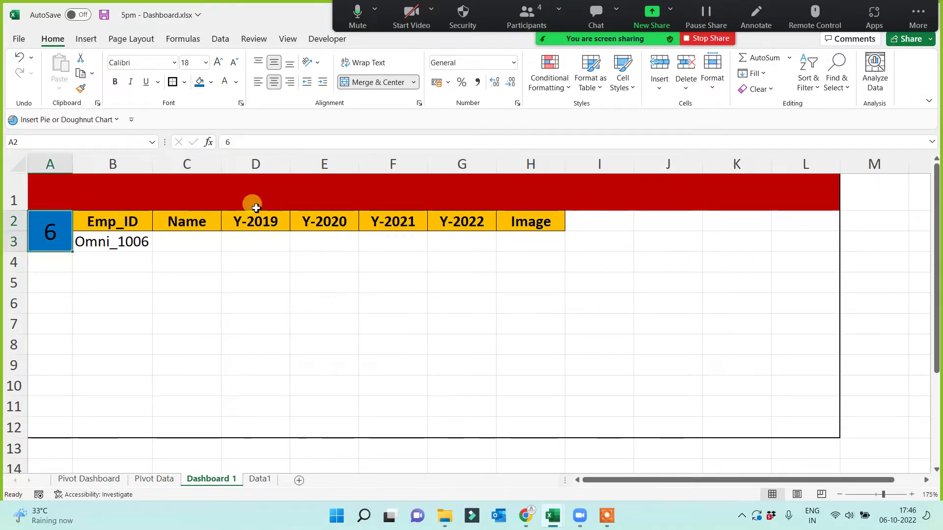
{"action": "left_click", "coordinate": [139, 305]}
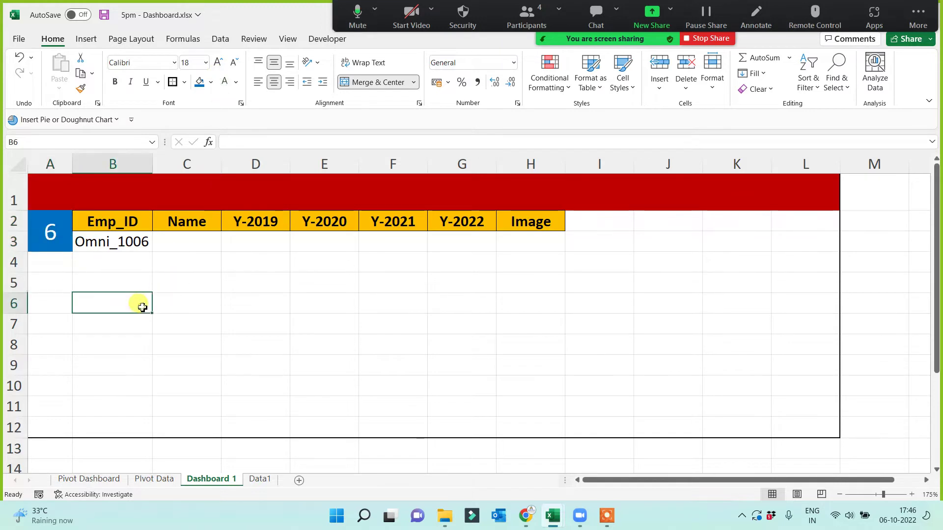
Step: Widen column B slightly and center the Emp_ID result in B3 horizontally
{"action": "left_click_drag", "start_coordinate": [153, 166], "coordinate": [162, 167]}
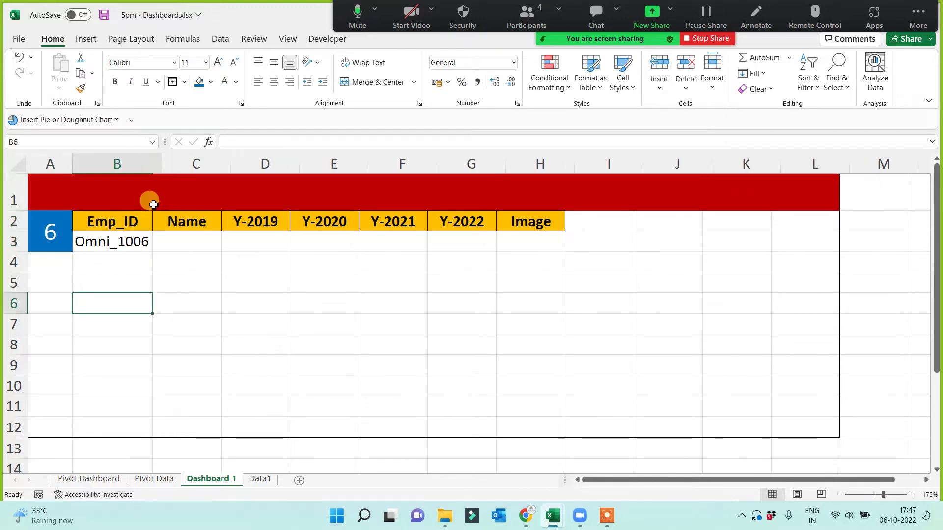
{"action": "left_click", "coordinate": [89, 338]}
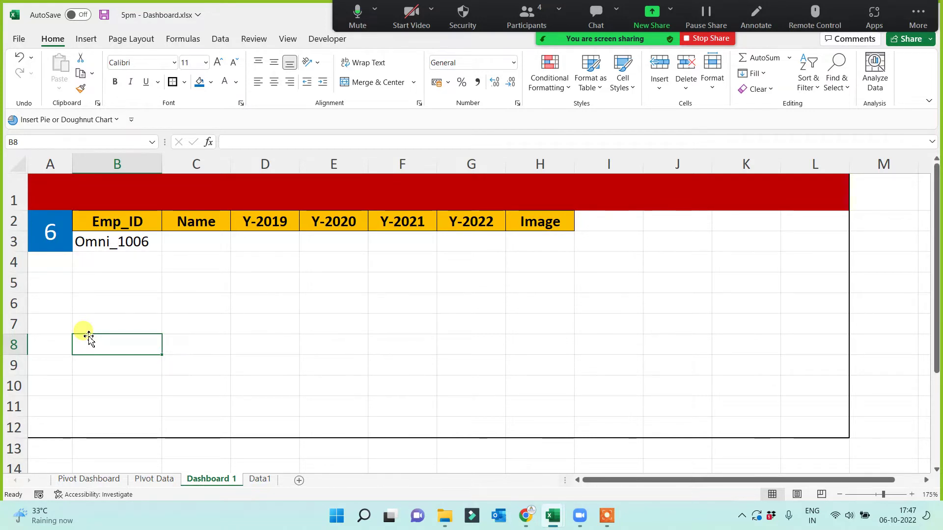
{"action": "left_click", "coordinate": [141, 241]}
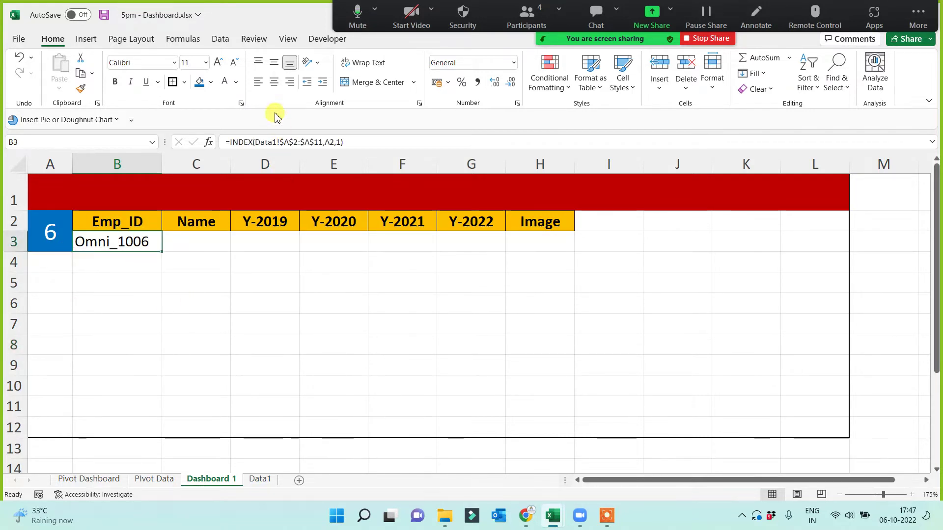
{"action": "left_click", "coordinate": [275, 82]}
{"action": "left_click", "coordinate": [187, 328]}
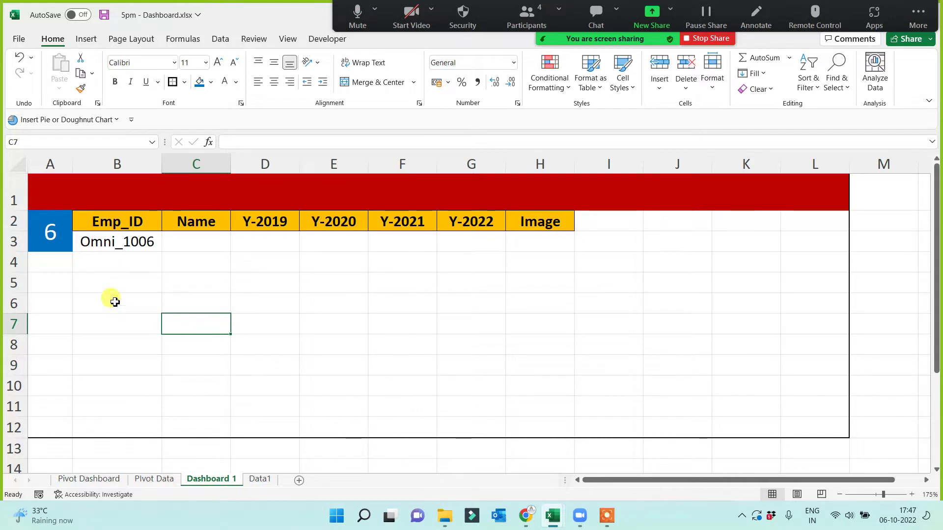
Step: Fill the Emp_ID result cell B3 with light blue
{"action": "left_click_drag", "start_coordinate": [126, 244], "coordinate": [502, 251]}
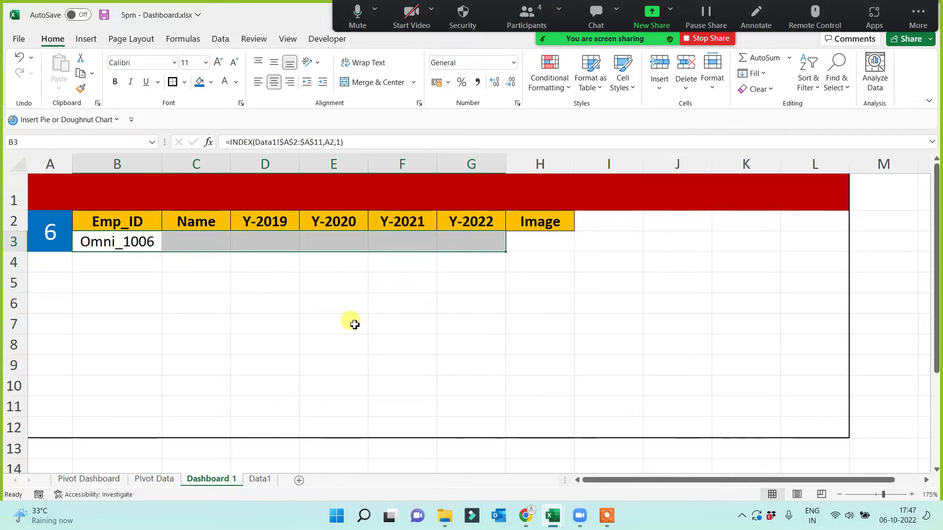
{"action": "left_click", "coordinate": [332, 324]}
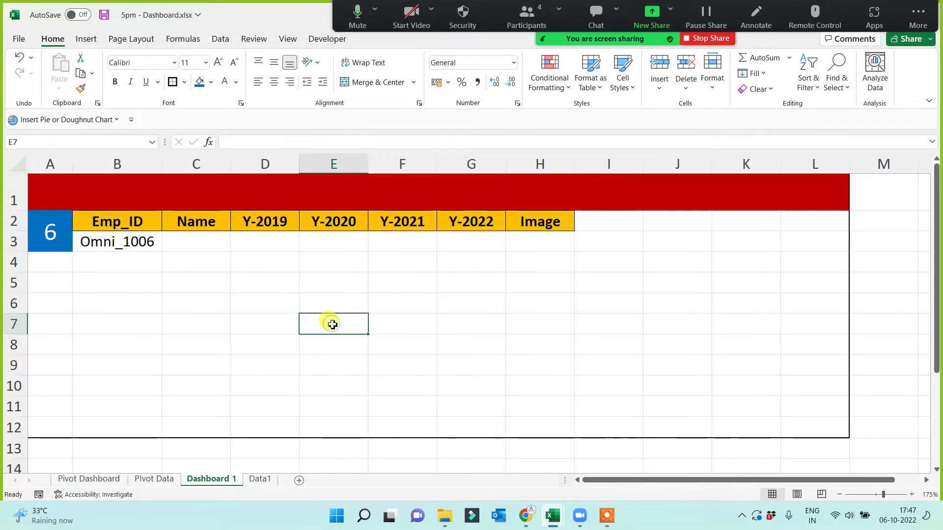
{"action": "left_click", "coordinate": [130, 243]}
{"action": "left_click", "coordinate": [211, 82]}
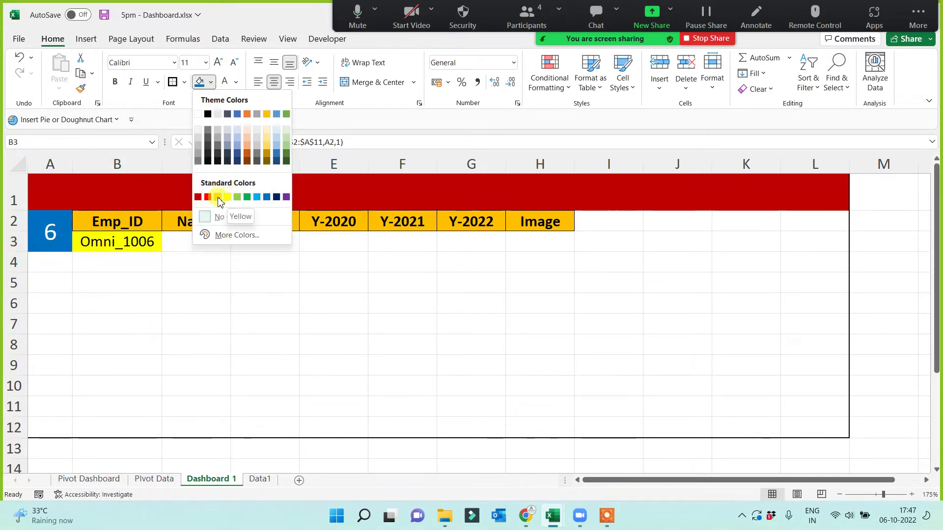
{"action": "left_click", "coordinate": [257, 197]}
{"action": "left_click", "coordinate": [212, 299]}
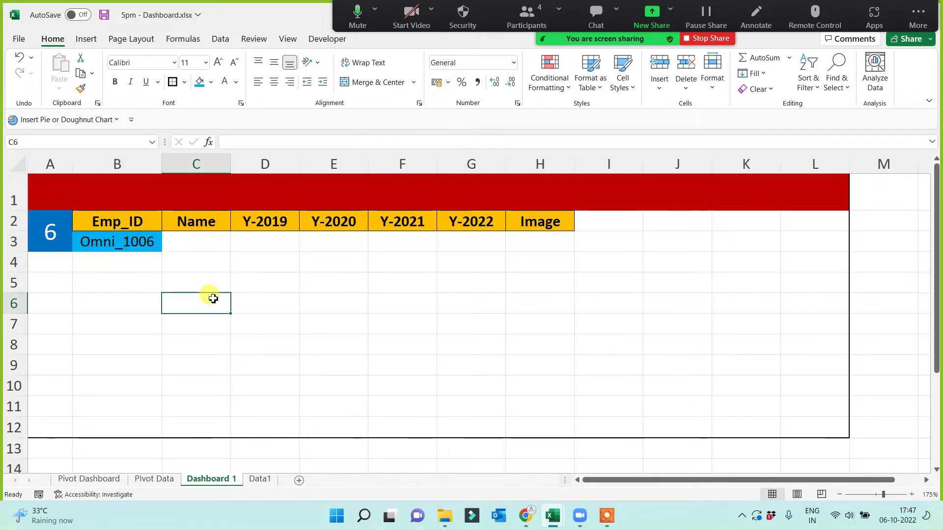
Step: Test the Emp_ID lookup by entering 1, 2 and finally 4 in the merged cell A2
{"action": "left_click", "coordinate": [204, 245]}
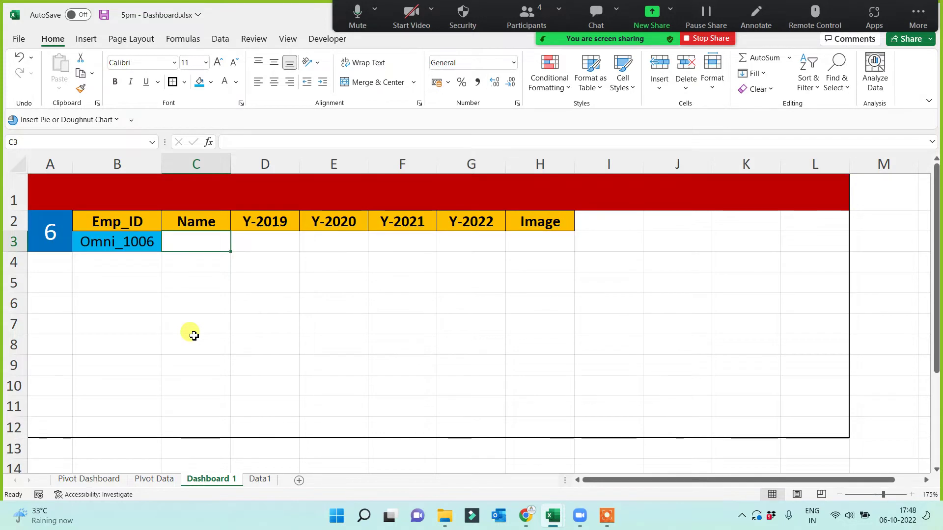
{"action": "left_click", "coordinate": [53, 232]}
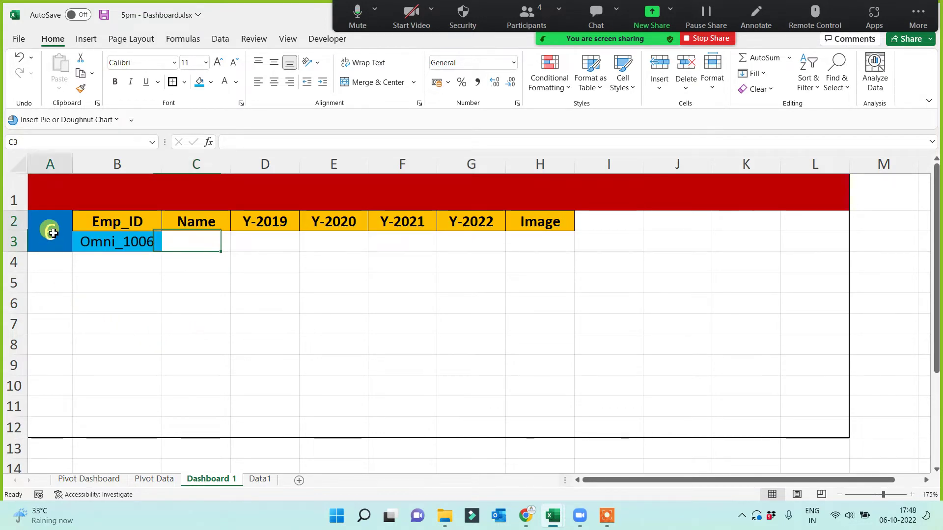
{"action": "type", "text": "1"}
{"action": "left_click", "coordinate": [99, 322]}
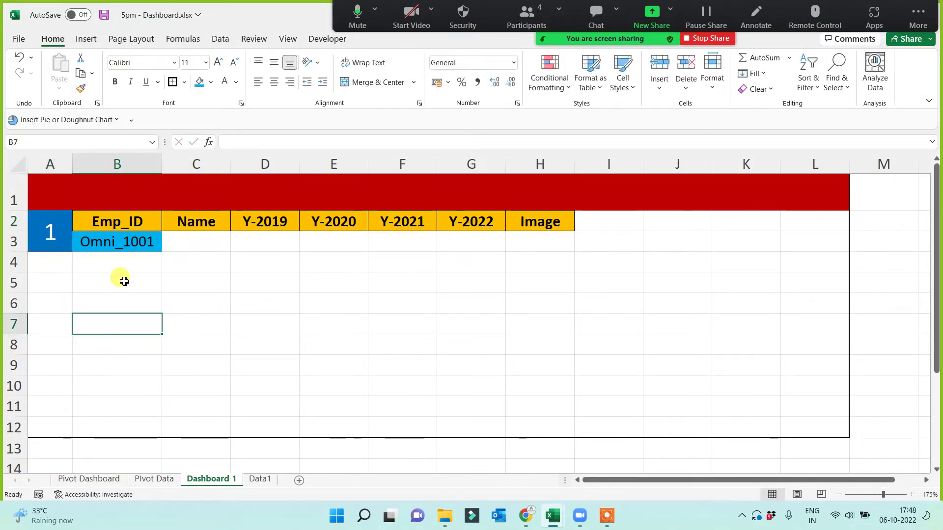
{"action": "left_click", "coordinate": [43, 239]}
{"action": "type", "text": "2"}
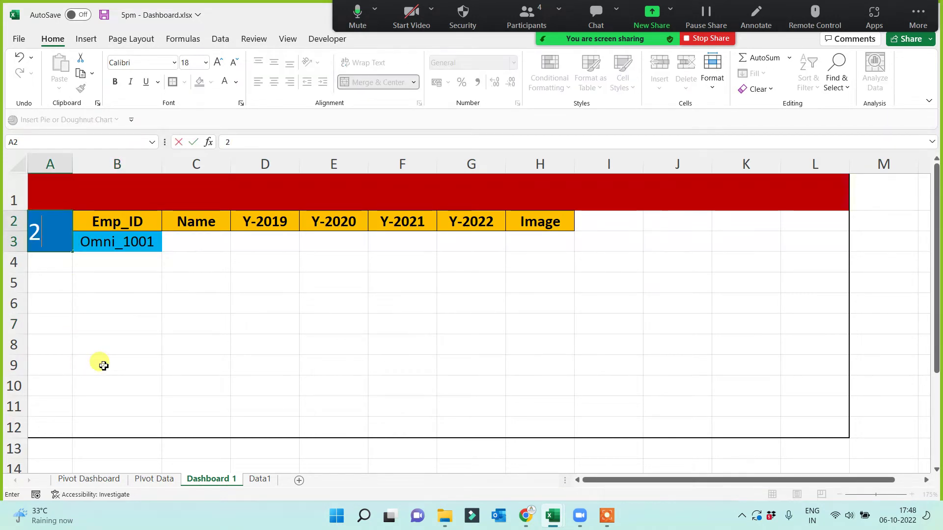
{"action": "left_click", "coordinate": [103, 366]}
{"action": "left_click", "coordinate": [47, 241]}
{"action": "type", "text": "4"}
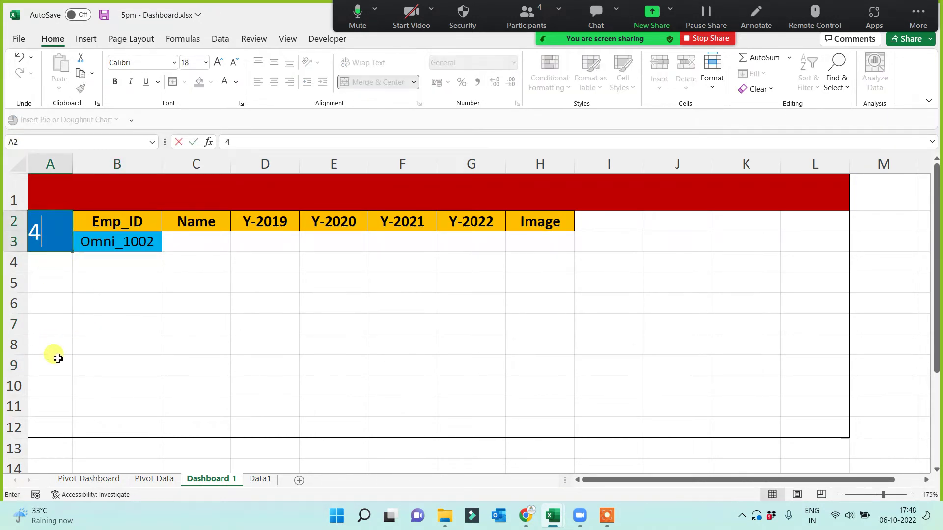
{"action": "left_click", "coordinate": [56, 350]}
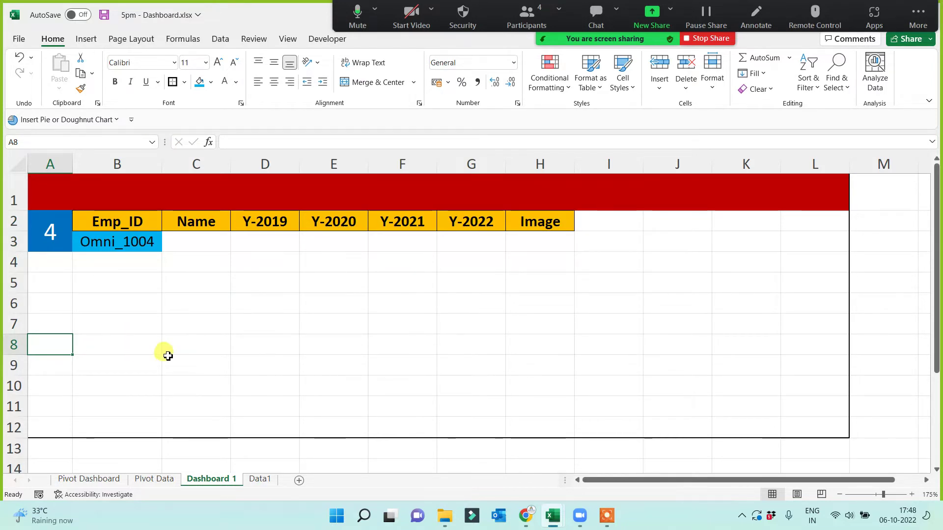
Step: Replace the linked Image header in H2 with the text Average
{"action": "left_click", "coordinate": [123, 246]}
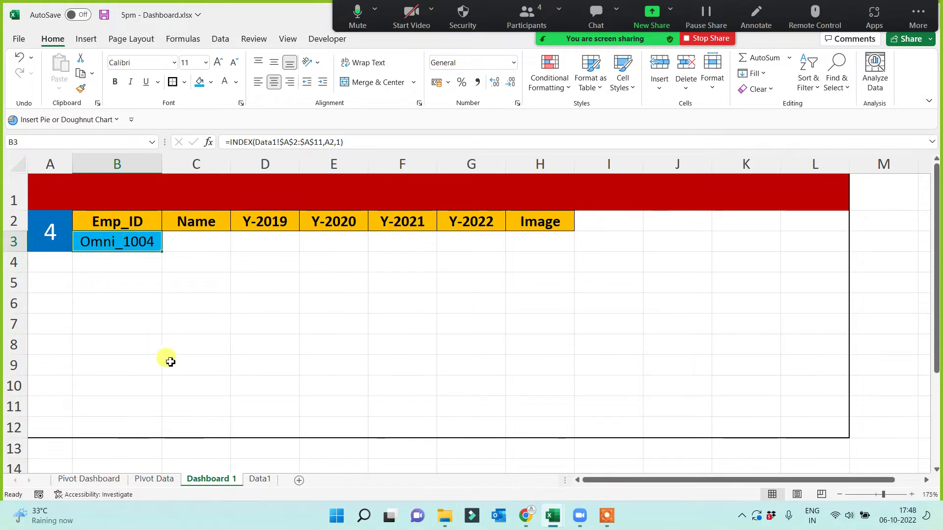
{"action": "left_click_drag", "start_coordinate": [208, 245], "coordinate": [528, 248]}
{"action": "left_click", "coordinate": [542, 221]}
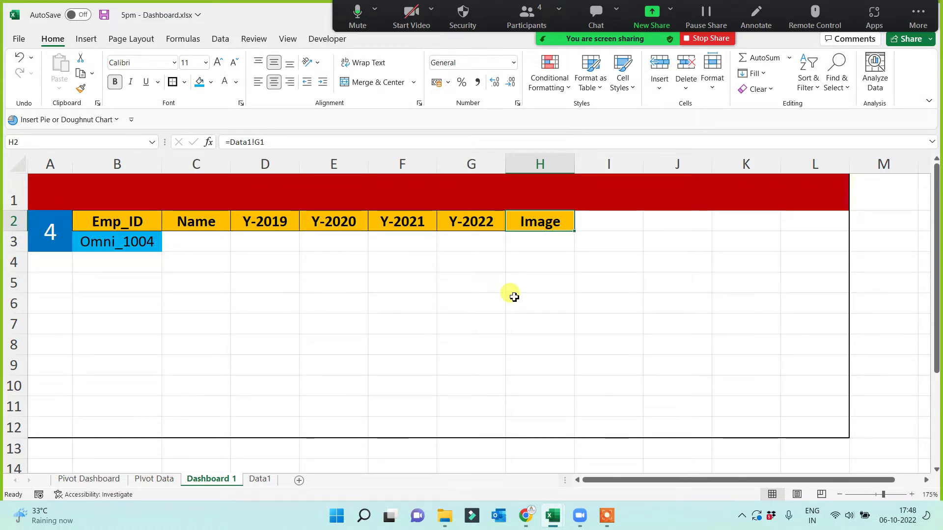
{"action": "type", "text": "A"}
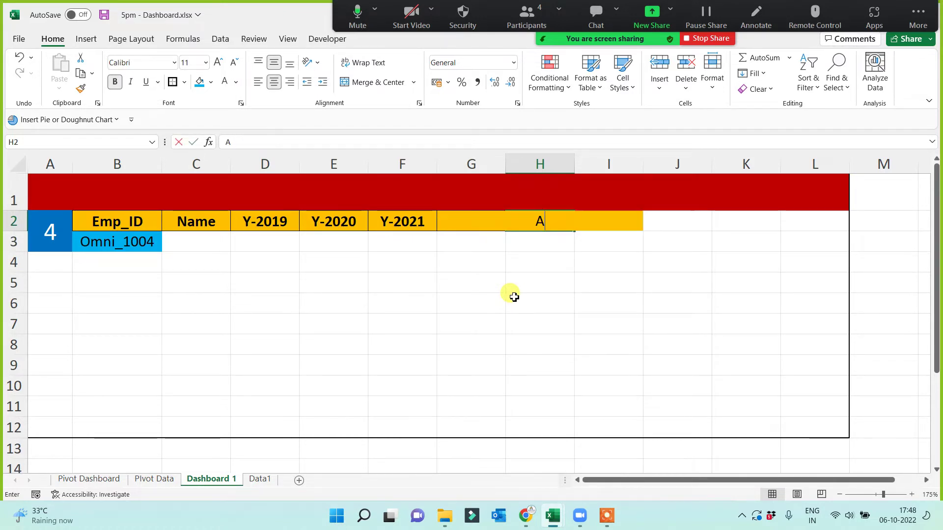
{"action": "type", "text": "verage"}
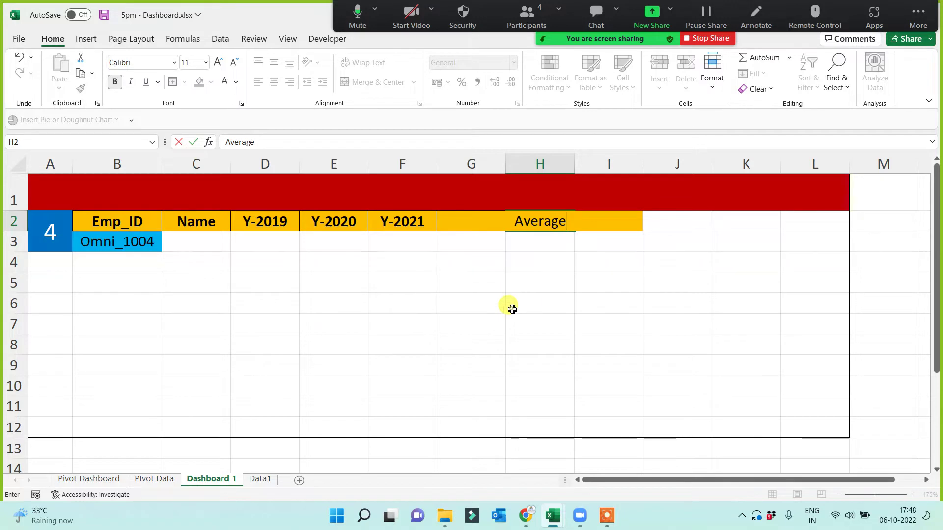
{"action": "left_click", "coordinate": [513, 297]}
Step: Begin a formula in C3 under the Name header
{"action": "left_click_drag", "start_coordinate": [206, 242], "coordinate": [500, 243]}
{"action": "left_click", "coordinate": [196, 240]}
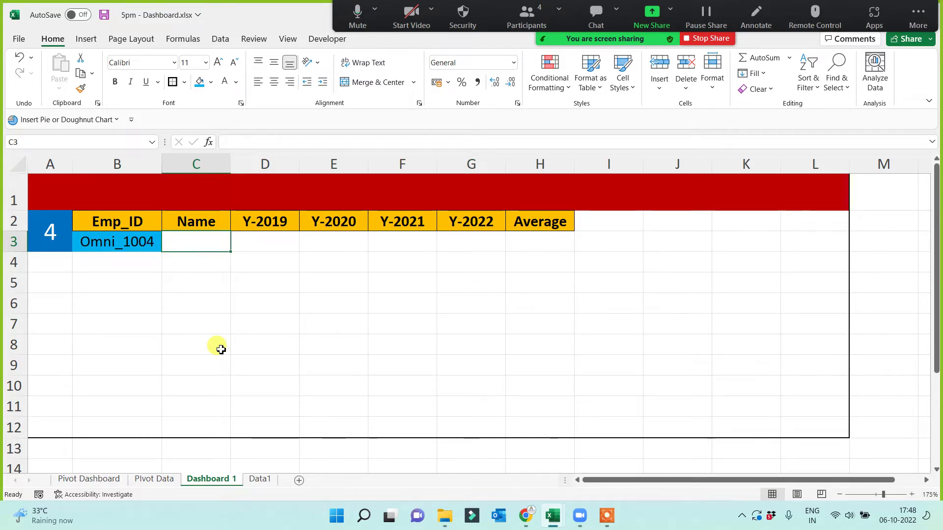
{"action": "type", "text": "="}
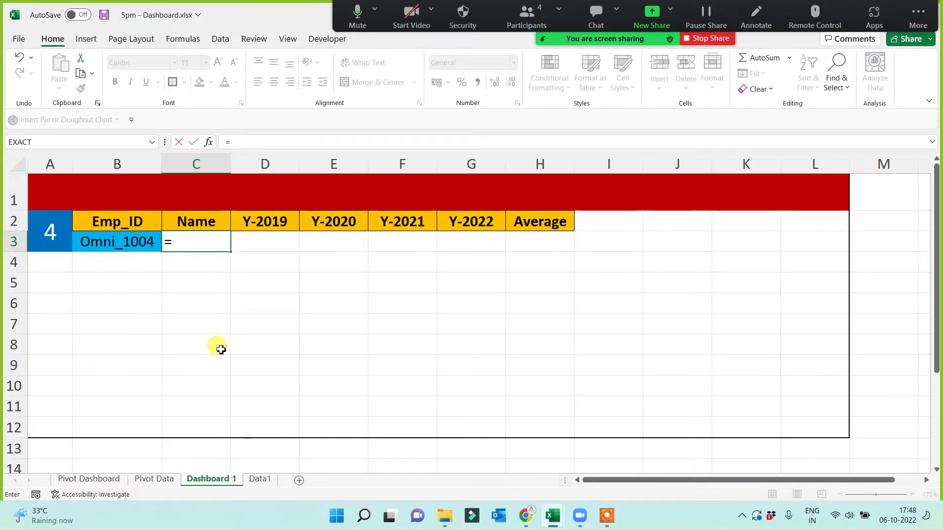
{"action": "type", "text": "i"}
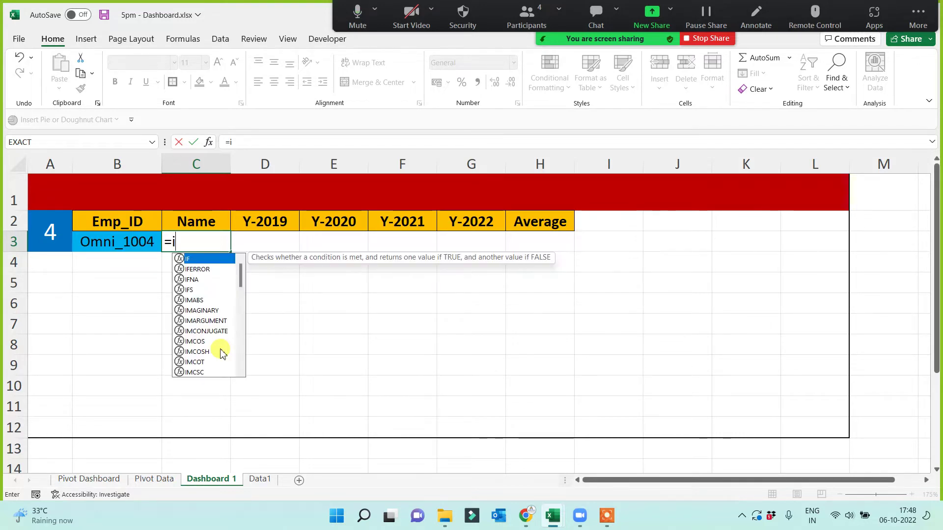
{"action": "type", "text": "ndex("}
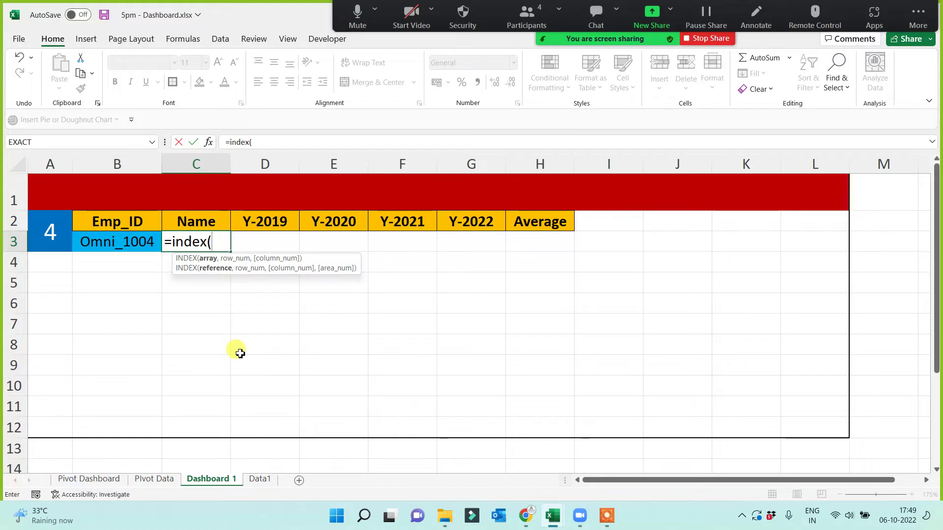
{"action": "key", "text": "BackSpace"}
{"action": "key", "text": "BackSpace"}
{"action": "key", "text": "BackSpace"}
{"action": "key", "text": "BackSpace"}
{"action": "key", "text": "BackSpace"}
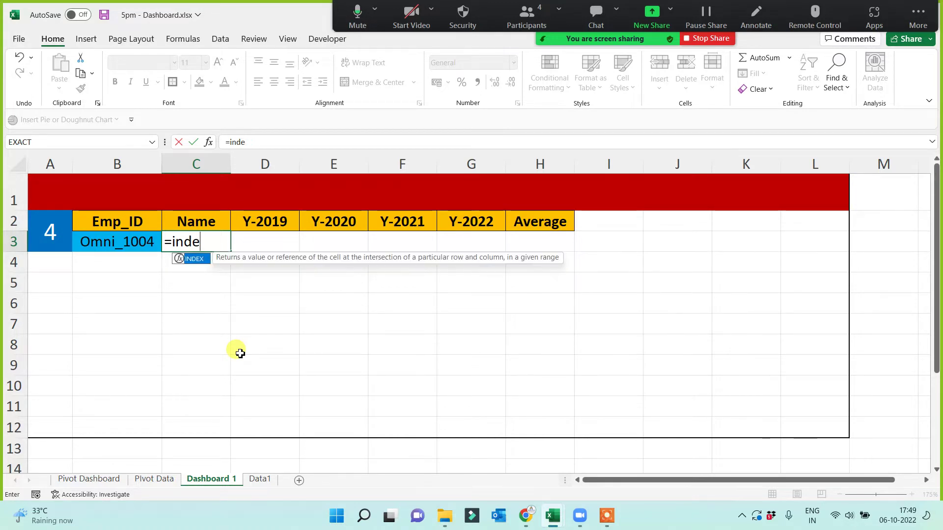
{"action": "key", "text": "BackSpace"}
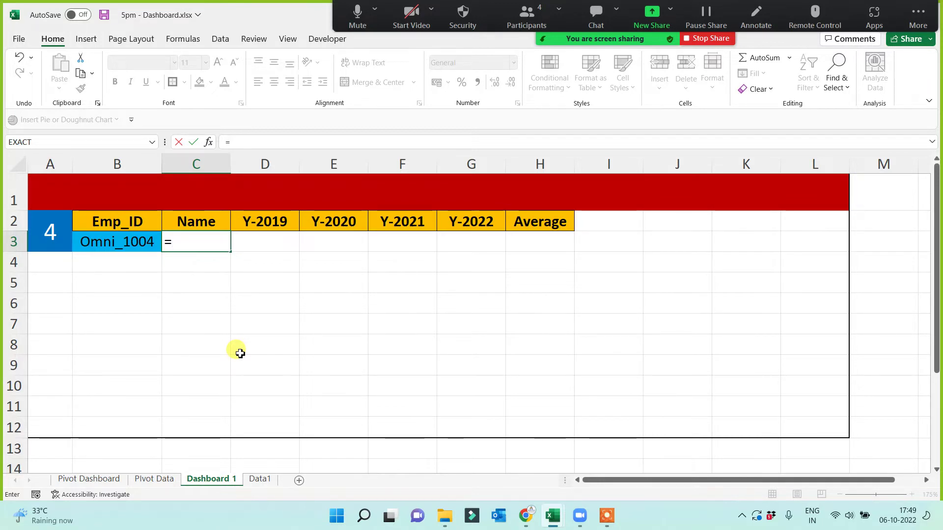
Step: Open the meeting's participants list in Zoom
{"action": "left_click", "coordinate": [525, 12]}
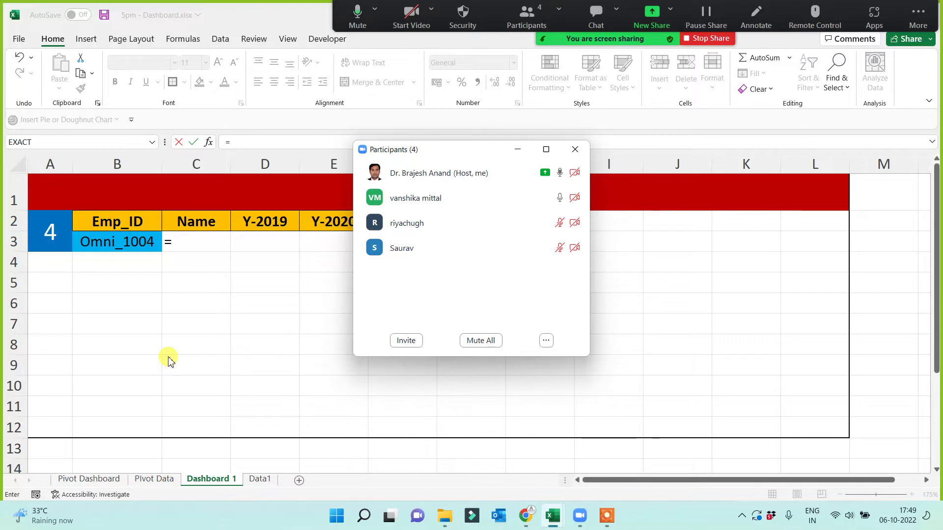
Step: Move the Zoom participants list clear of the table, check it, and minimize it
{"action": "left_click_drag", "start_coordinate": [495, 149], "coordinate": [747, 225]}
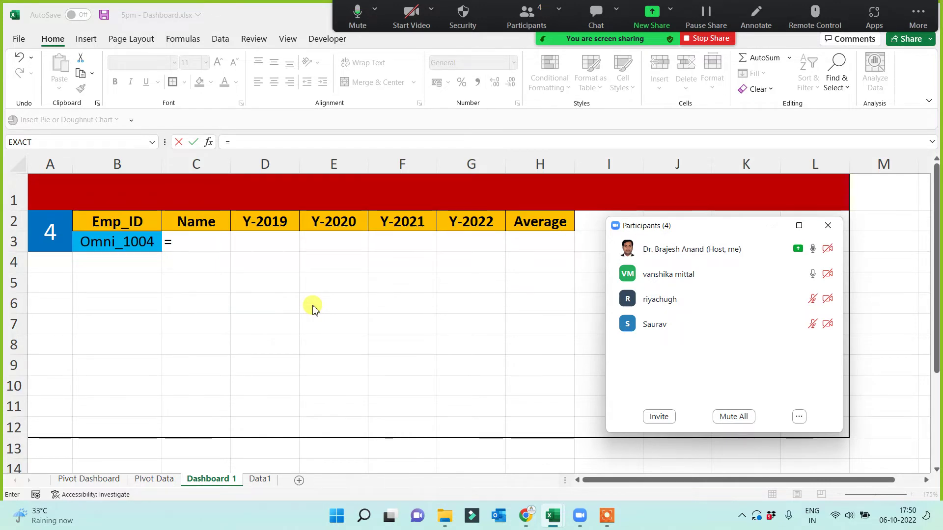
{"action": "mouse_move", "coordinate": [679, 273]}
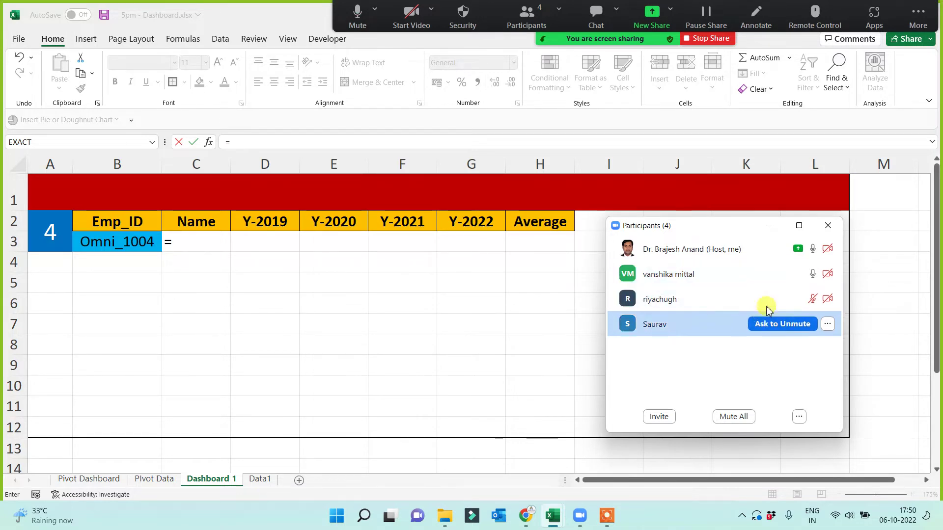
{"action": "mouse_move", "coordinate": [629, 303]}
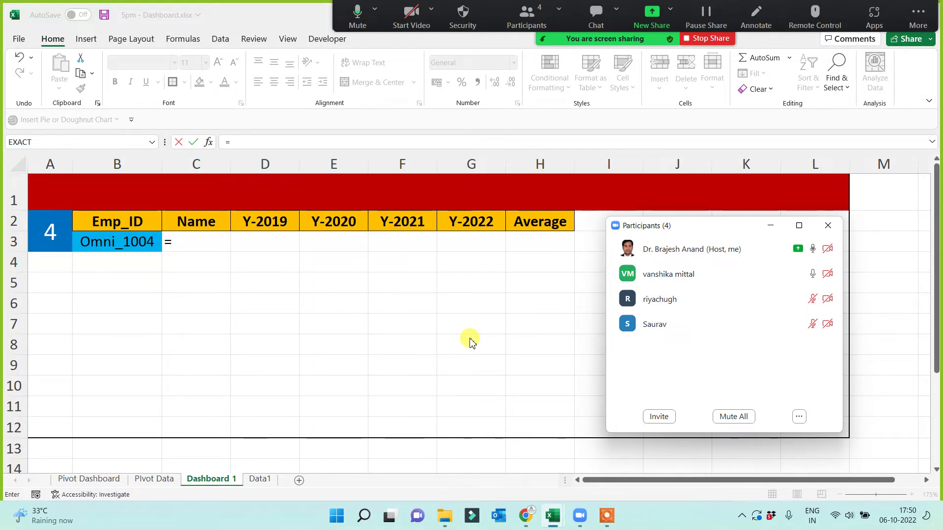
{"action": "left_click", "coordinate": [771, 226]}
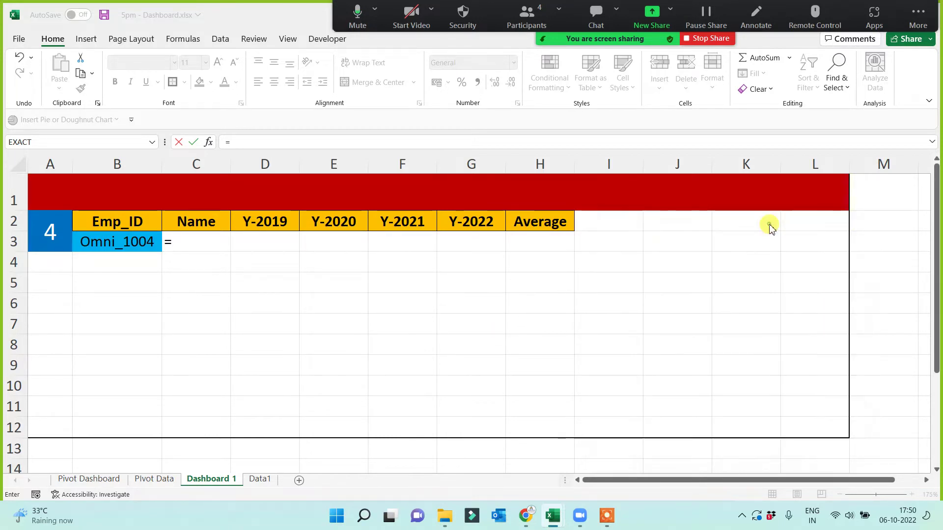
Step: Start a VLOOKUP formula in C3 that uses the Emp_ID cell as the absolute lookup value $B$3
{"action": "left_click", "coordinate": [182, 244]}
{"action": "type", "text": "VL"}
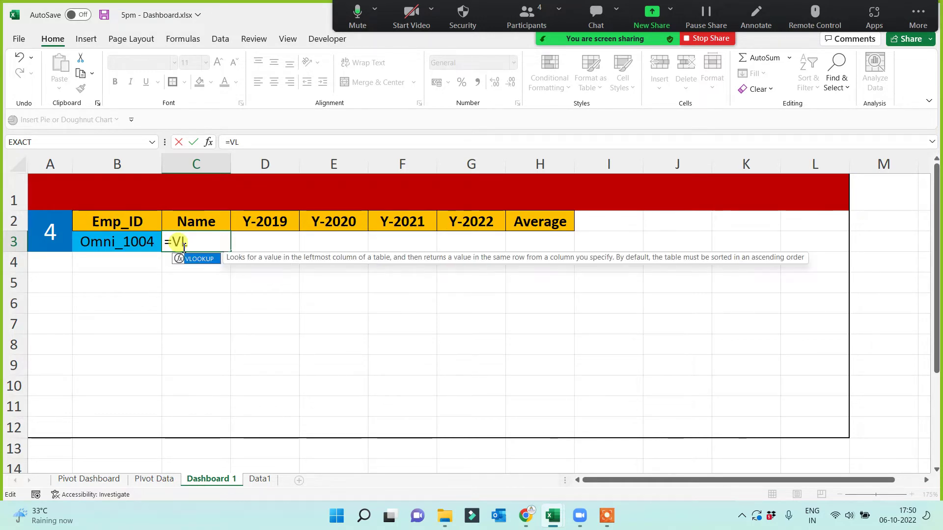
{"action": "key", "text": "Tab"}
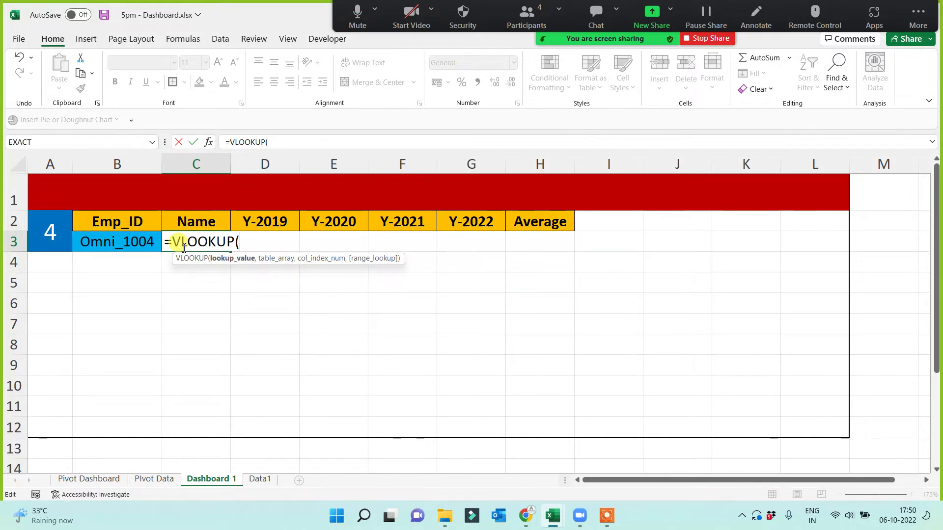
{"action": "left_click", "coordinate": [58, 248]}
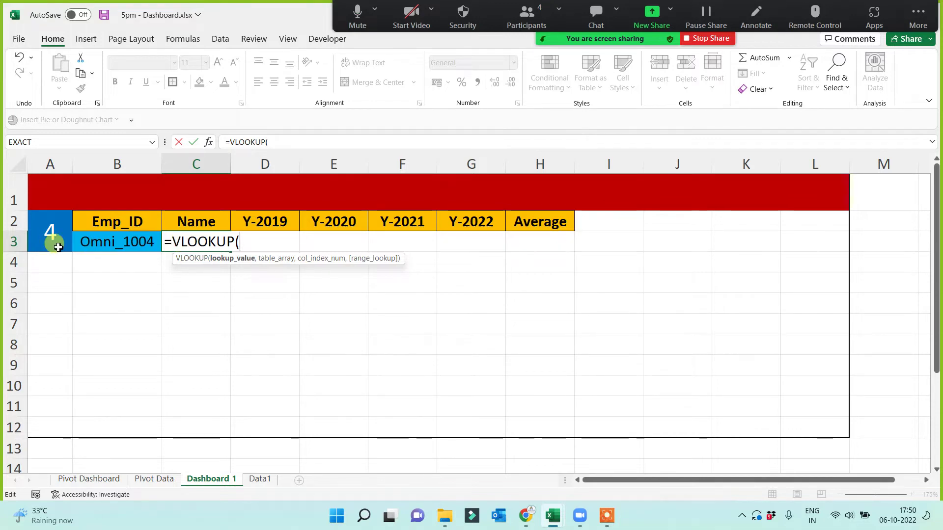
{"action": "left_click", "coordinate": [108, 240]}
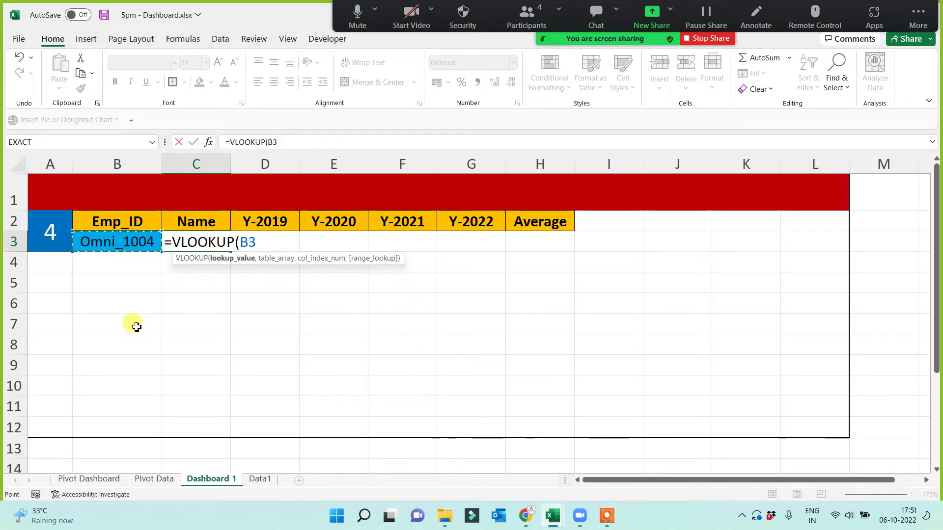
{"action": "key", "text": "BackSpace"}
{"action": "key", "text": "BackSpace"}
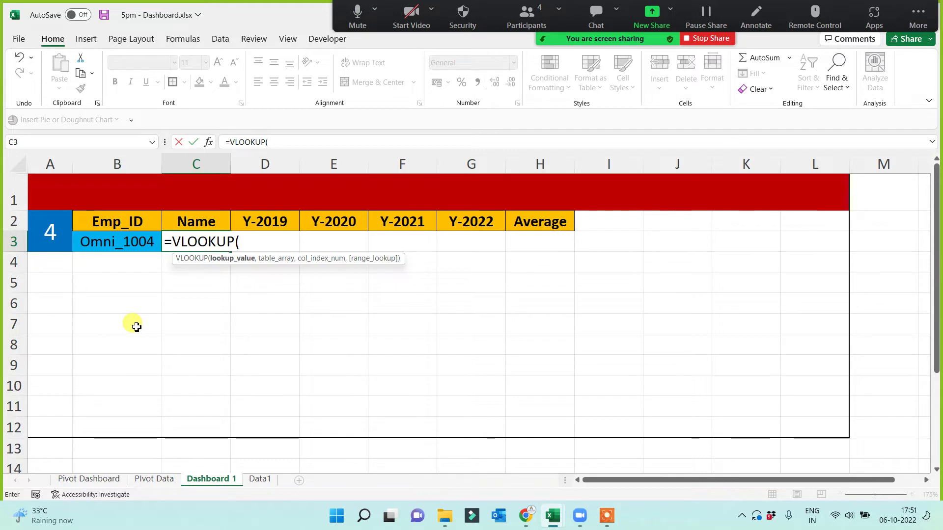
{"action": "left_click", "coordinate": [141, 245]}
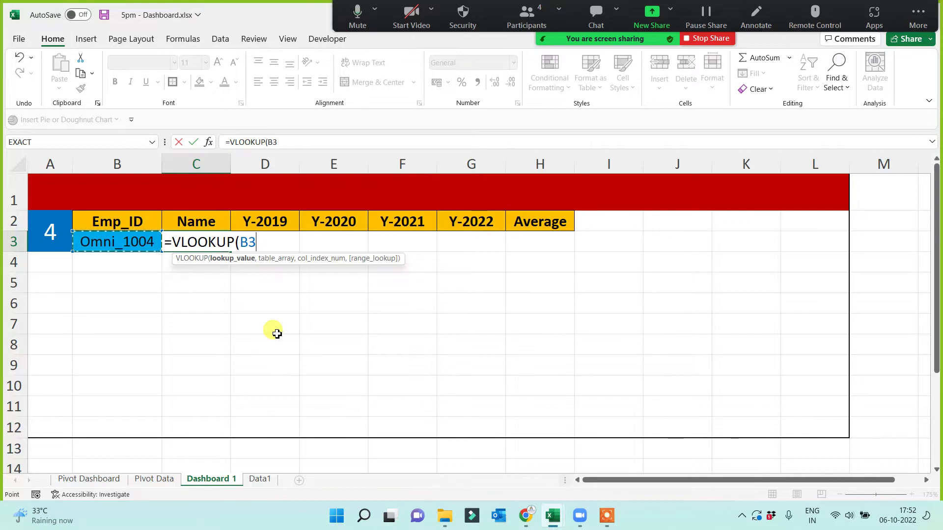
{"action": "key", "text": "F4"}
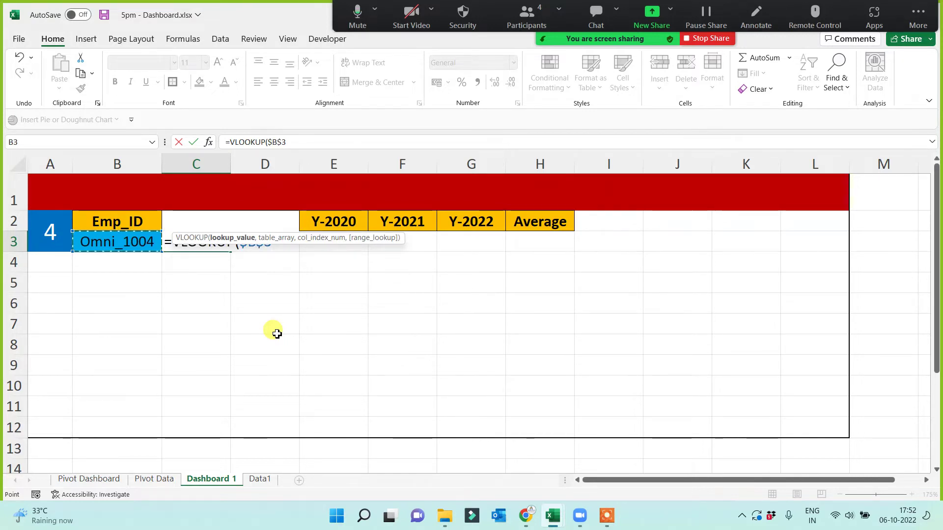
{"action": "type", "text": ","}
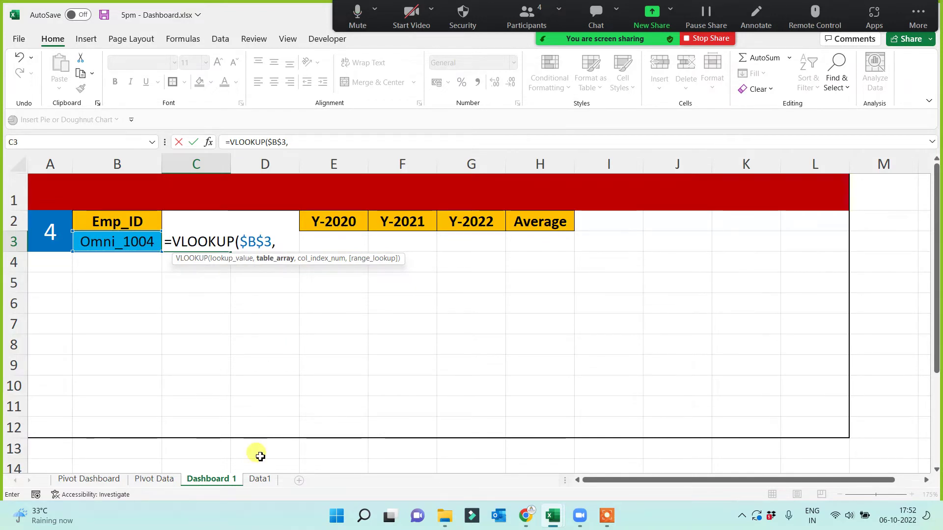
Step: Set the VLOOKUP table array to the absolute range Data1!$A$1:$F$11, leaving out the Image column
{"action": "left_click", "coordinate": [260, 479]}
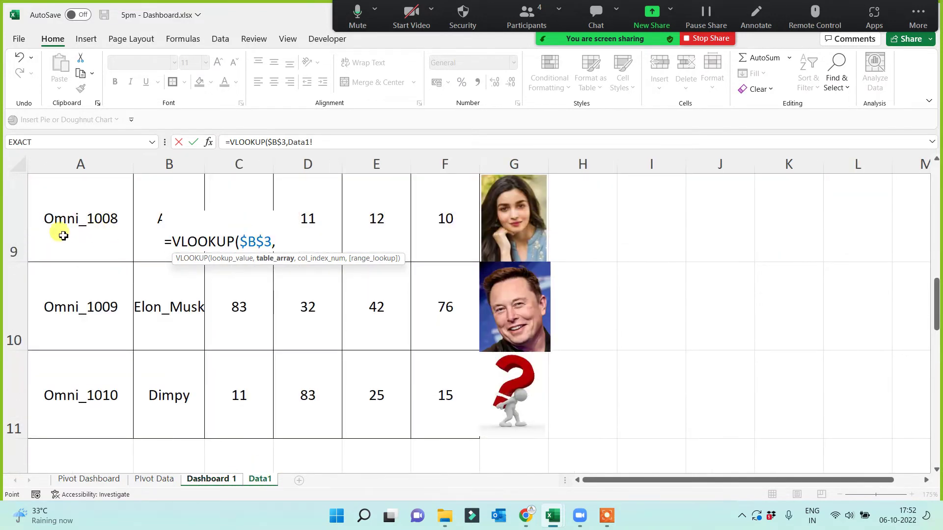
{"action": "scroll", "coordinate": [59, 236], "scroll_direction": "up", "scroll_amount": 3}
{"action": "left_click", "coordinate": [73, 187]}
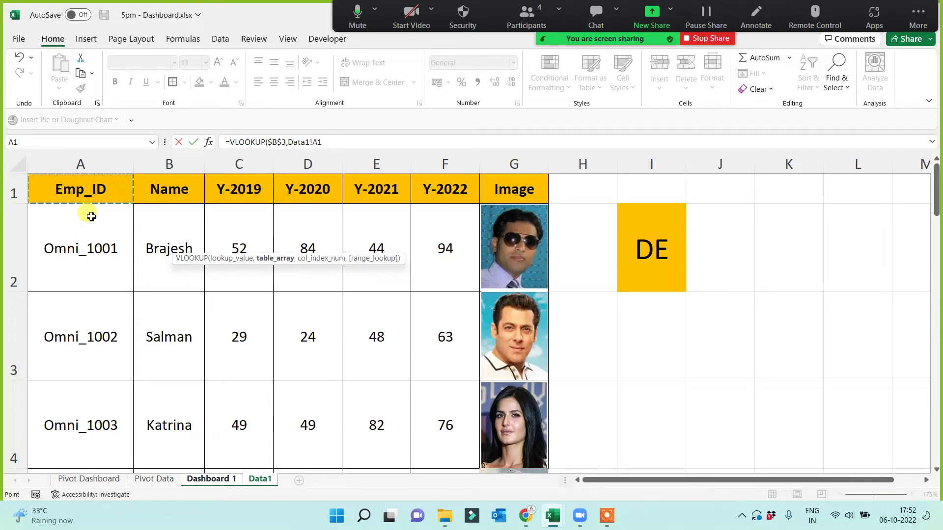
{"action": "key", "text": "shift+Right"}
{"action": "key", "text": "shift+Right"}
{"action": "key", "text": "shift+Right"}
{"action": "key", "text": "shift+Right"}
{"action": "key", "text": "shift+Right"}
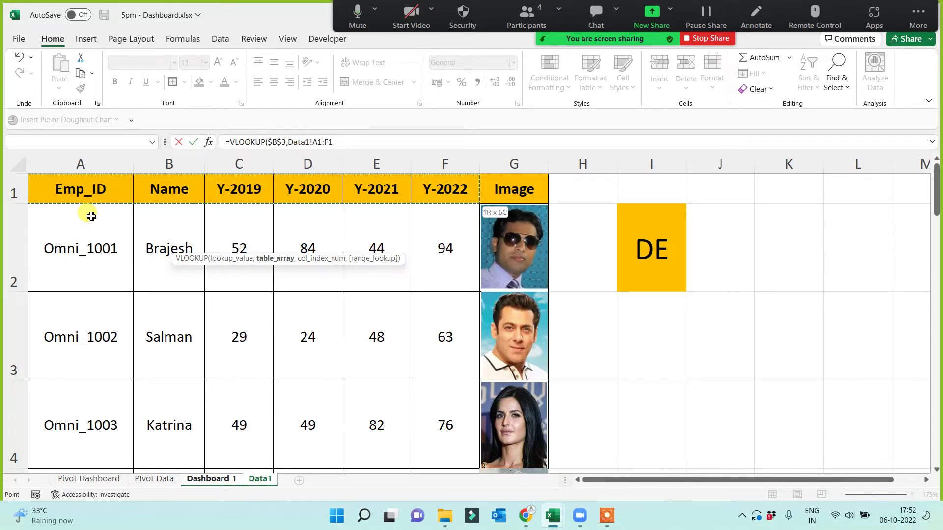
{"action": "key", "text": "ctrl+shift+Down"}
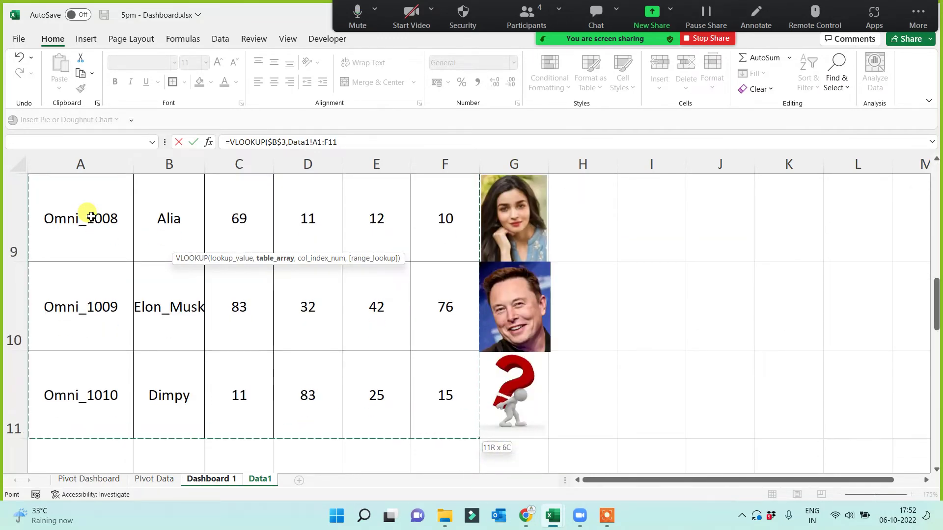
{"action": "key", "text": "F4"}
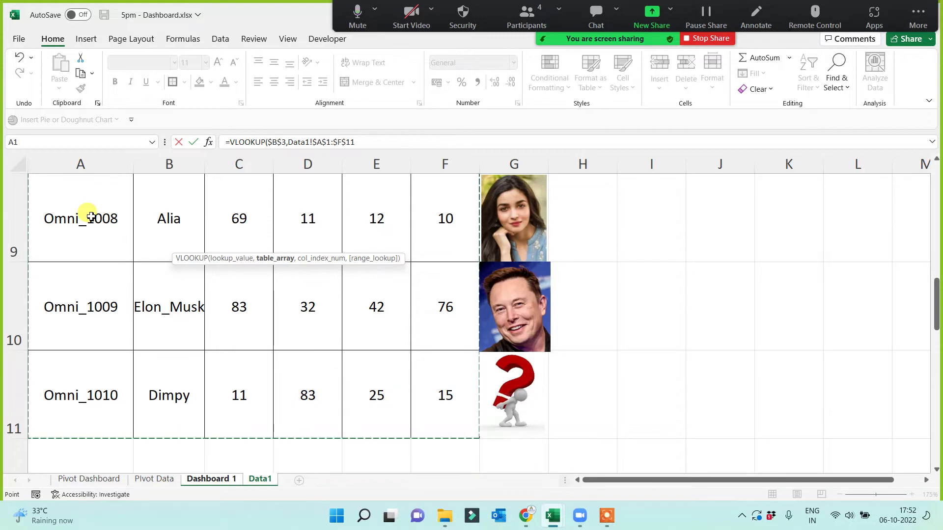
{"action": "type", "text": ","}
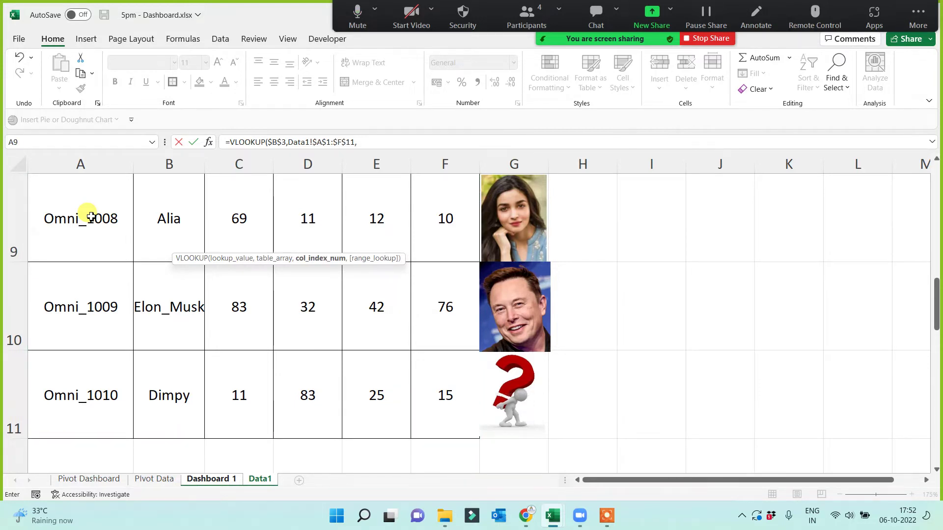
Step: Complete the C3 formula with COLUMN(B2) as column index and 0 for exact match, and fill it across to G3
{"action": "type", "text": "column"}
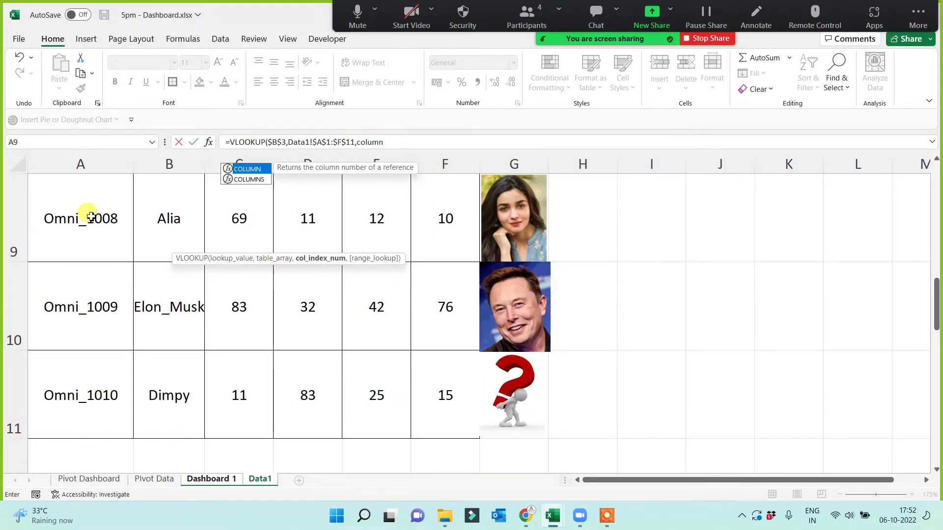
{"action": "type", "text": "(b2"}
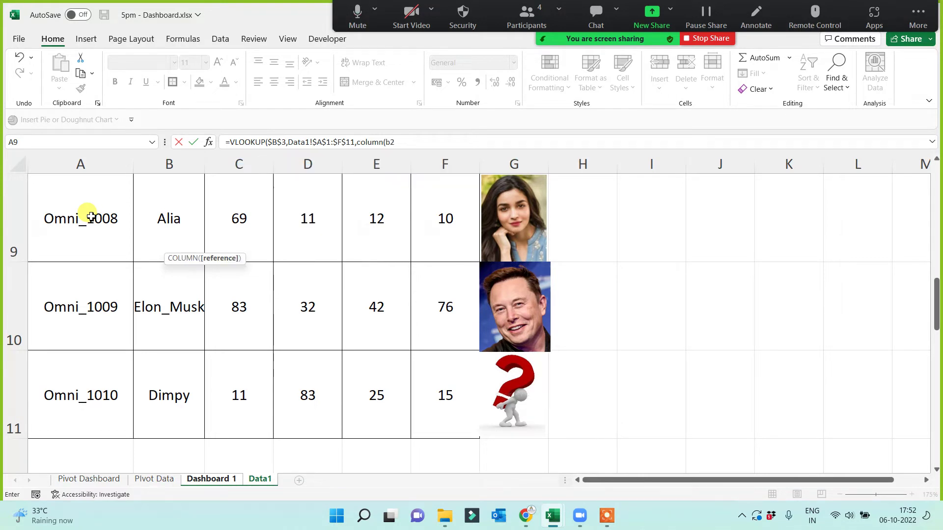
{"action": "type", "text": "),0)"}
{"action": "key", "text": "Return"}
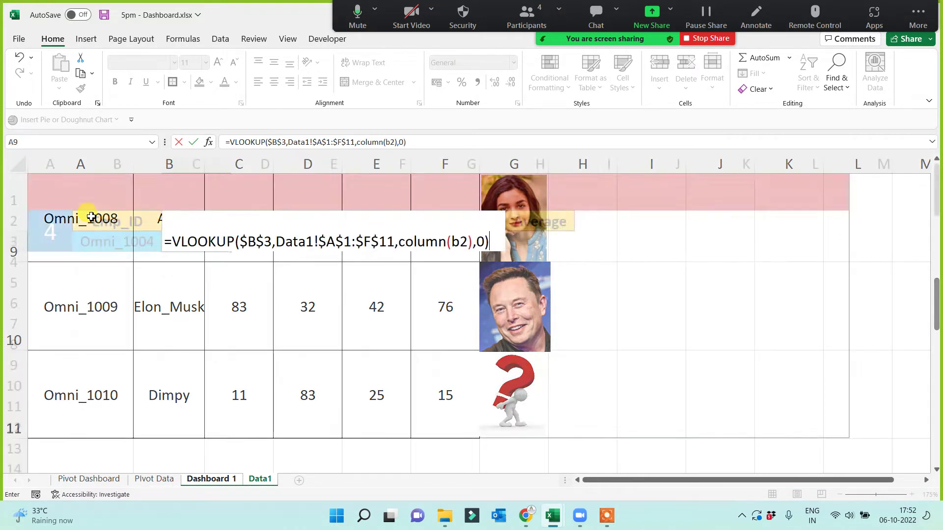
{"action": "left_click", "coordinate": [219, 243]}
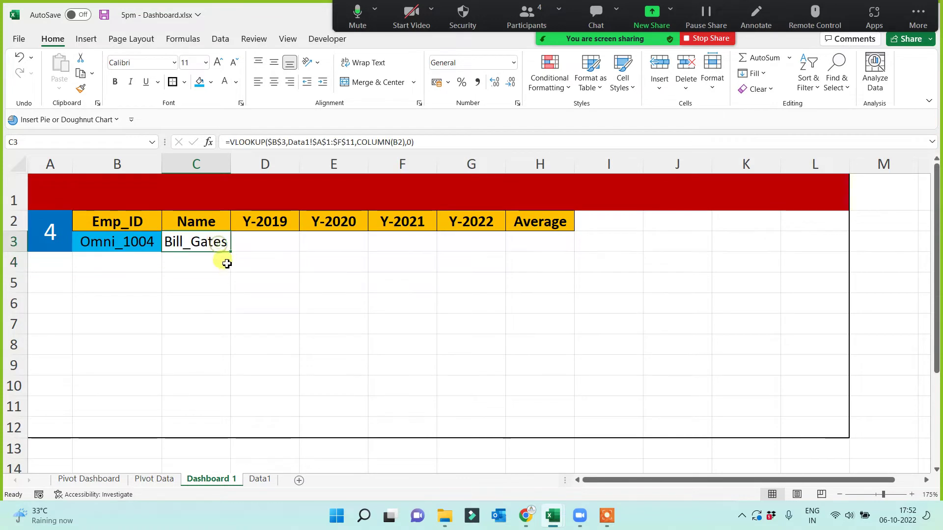
{"action": "left_click_drag", "start_coordinate": [230, 252], "coordinate": [504, 246]}
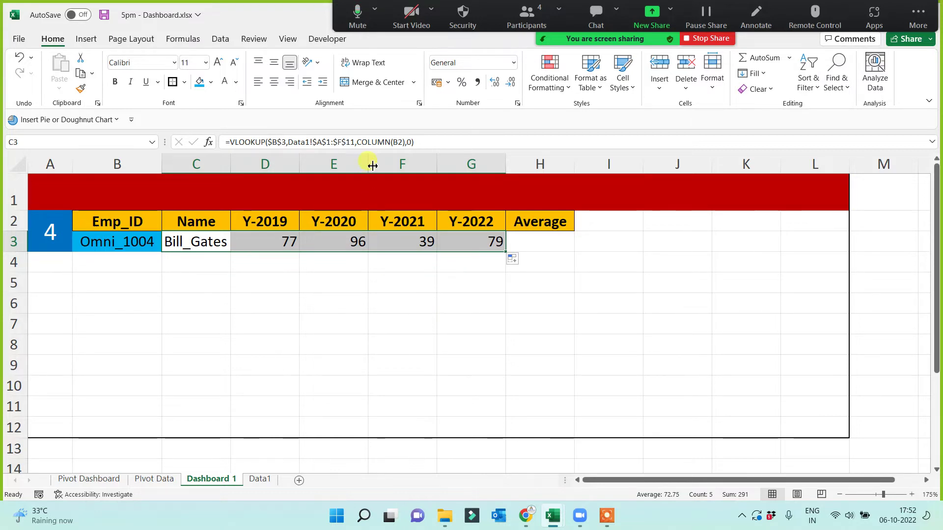
Step: Center the results in C3:G3 and apply all borders to them
{"action": "left_click", "coordinate": [274, 82]}
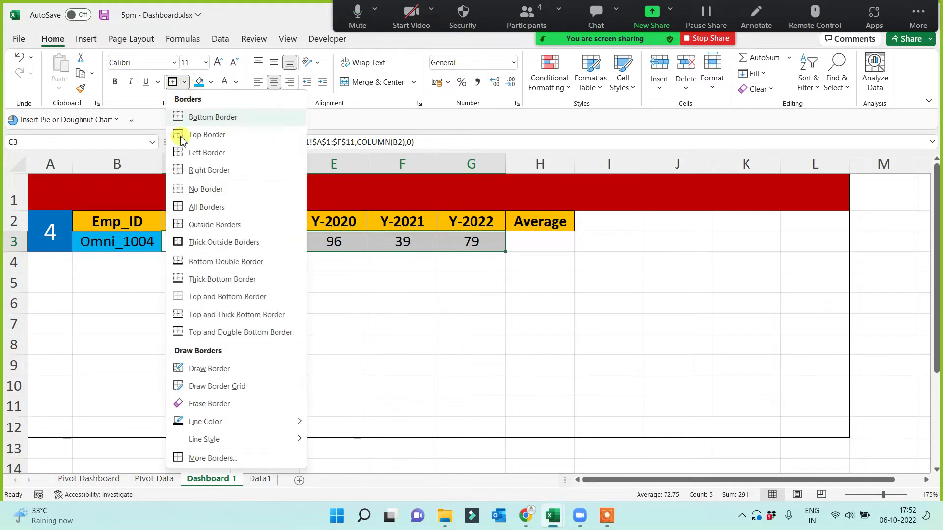
{"action": "left_click", "coordinate": [184, 82]}
{"action": "left_click", "coordinate": [177, 210]}
{"action": "left_click", "coordinate": [418, 329]}
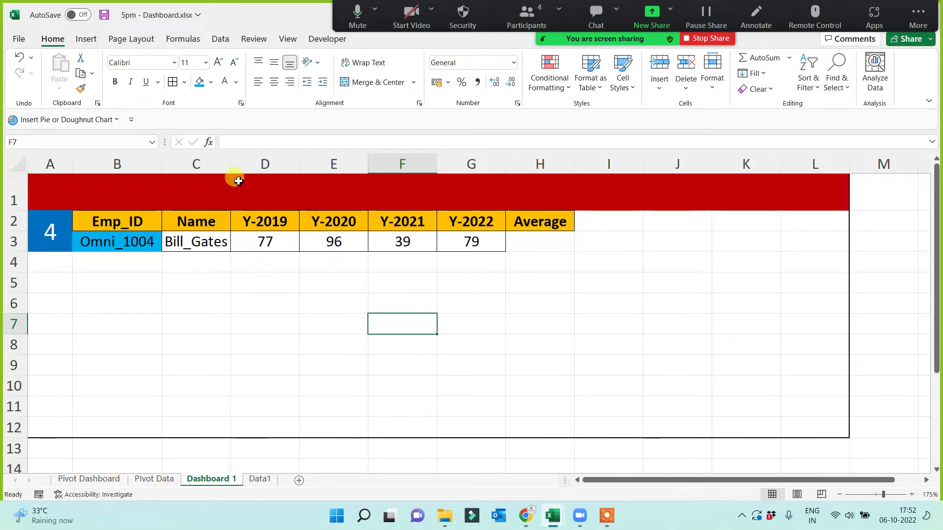
Step: Widen column C slightly to give the employee name more room
{"action": "left_click_drag", "start_coordinate": [231, 164], "coordinate": [237, 164]}
{"action": "left_click", "coordinate": [213, 321]}
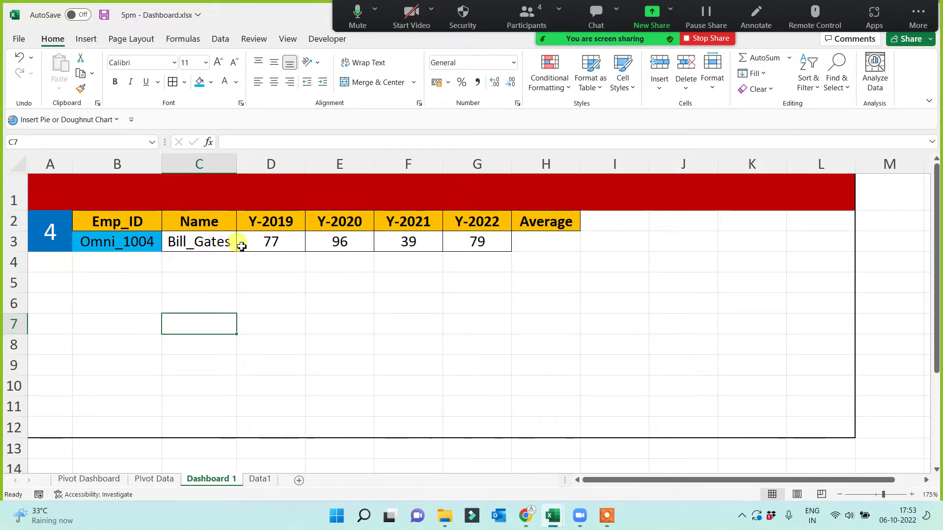
{"action": "left_click", "coordinate": [372, 308]}
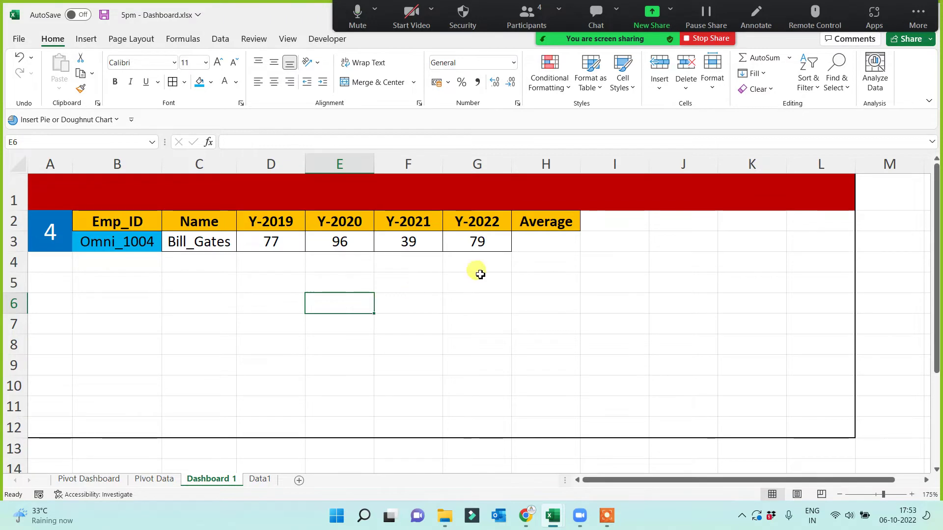
{"action": "left_click_drag", "start_coordinate": [270, 242], "coordinate": [484, 242]}
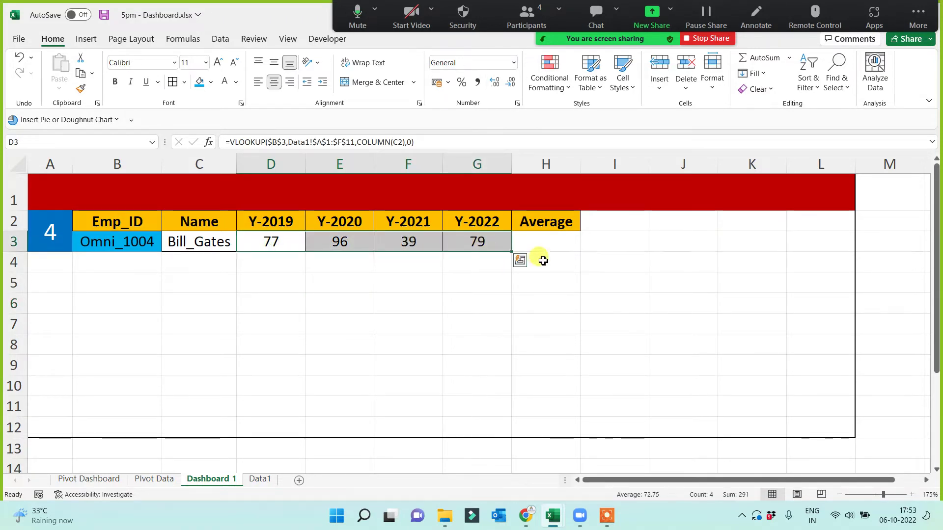
{"action": "left_click", "coordinate": [545, 242]}
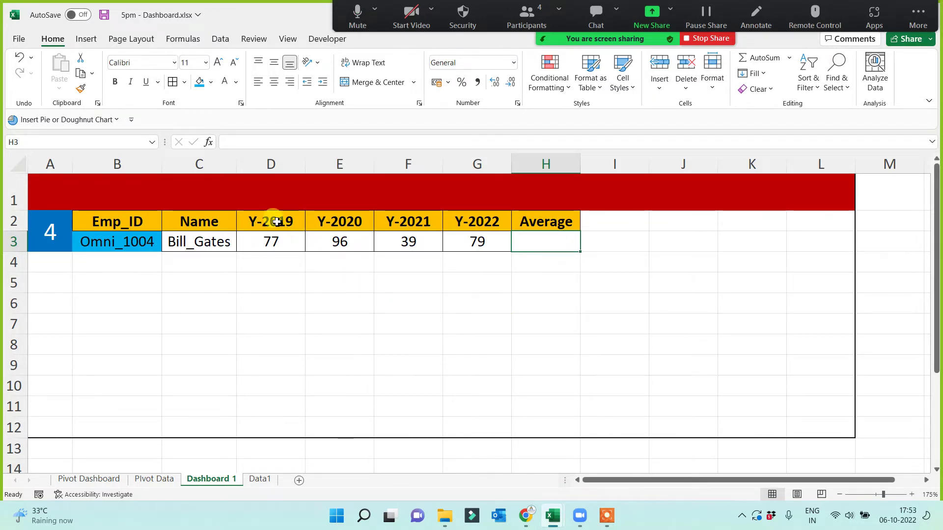
{"action": "left_click_drag", "start_coordinate": [270, 219], "coordinate": [464, 248]}
{"action": "left_click", "coordinate": [543, 246]}
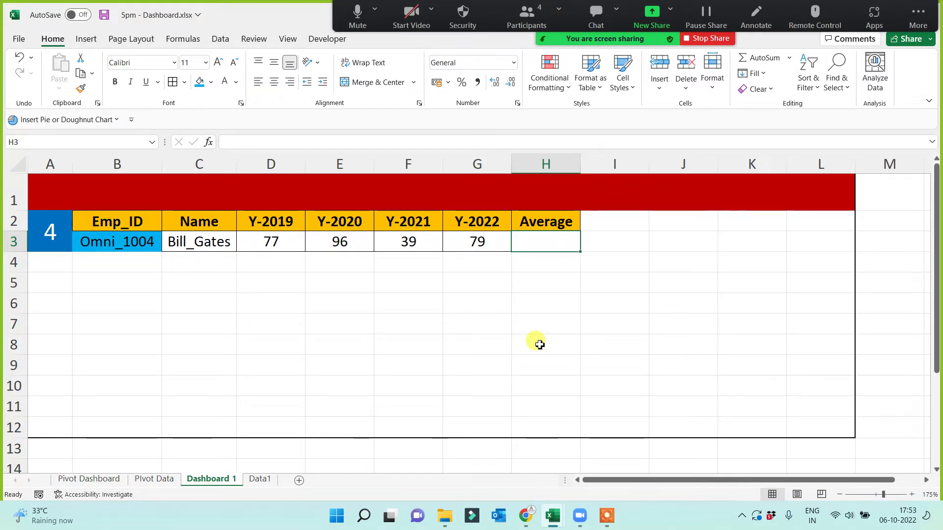
{"action": "left_click", "coordinate": [526, 17]}
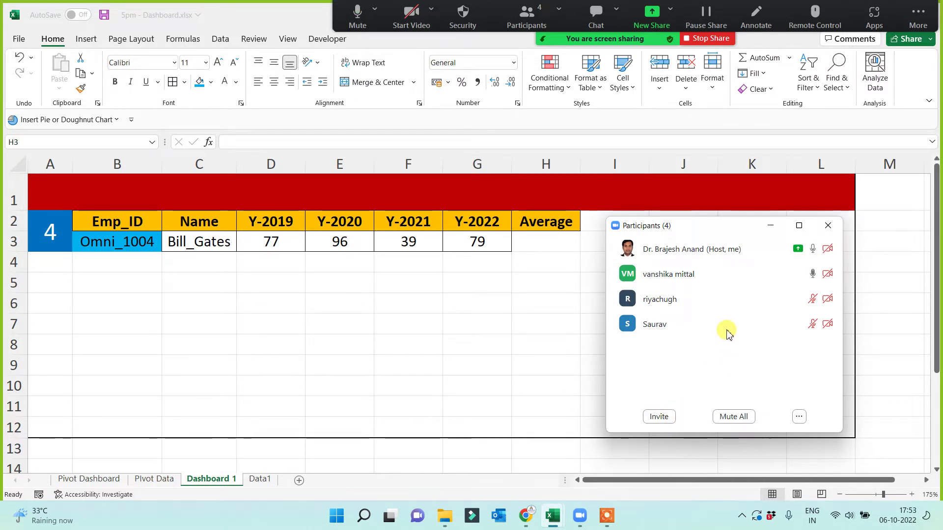
{"action": "left_click", "coordinate": [770, 226]}
Step: Enter the formula =AVERAGE(D3:G3) in cell H3 under the Average header
{"action": "left_click", "coordinate": [563, 250]}
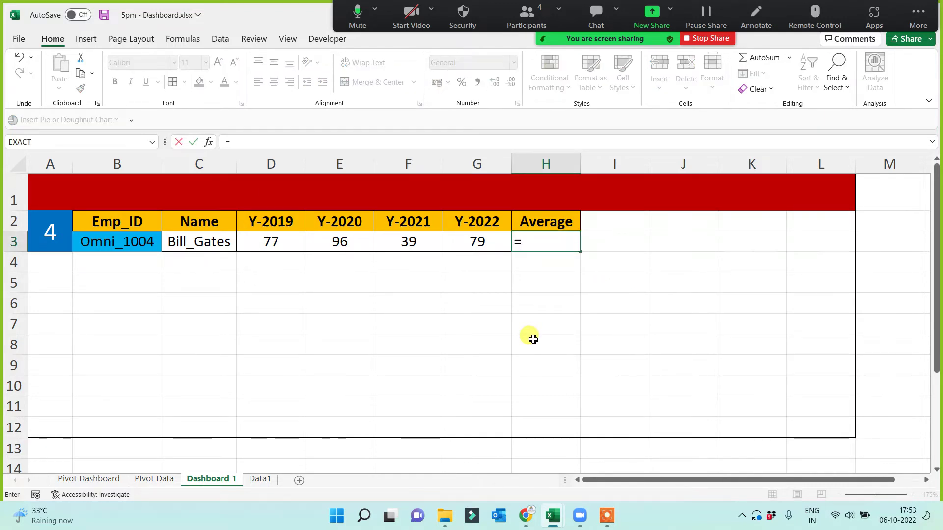
{"action": "type", "text": "ave"}
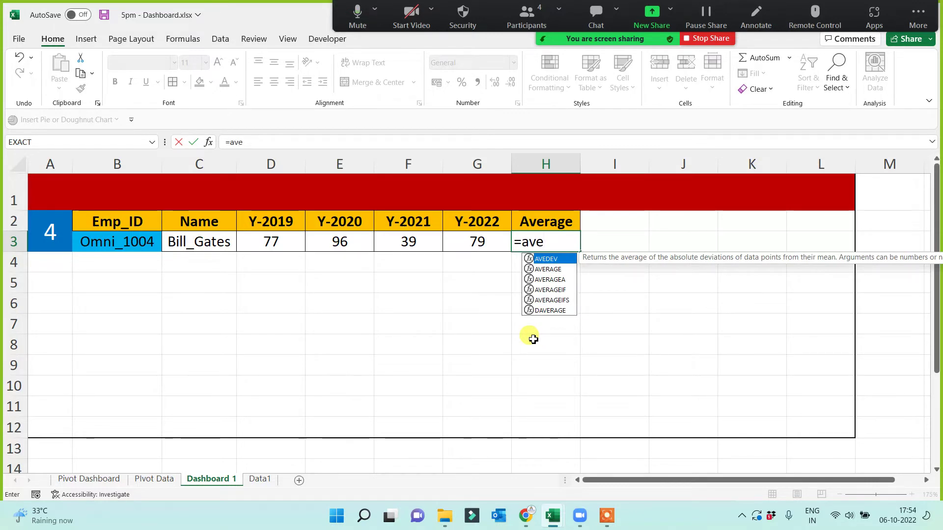
{"action": "key", "text": "Down"}
{"action": "key", "text": "Tab"}
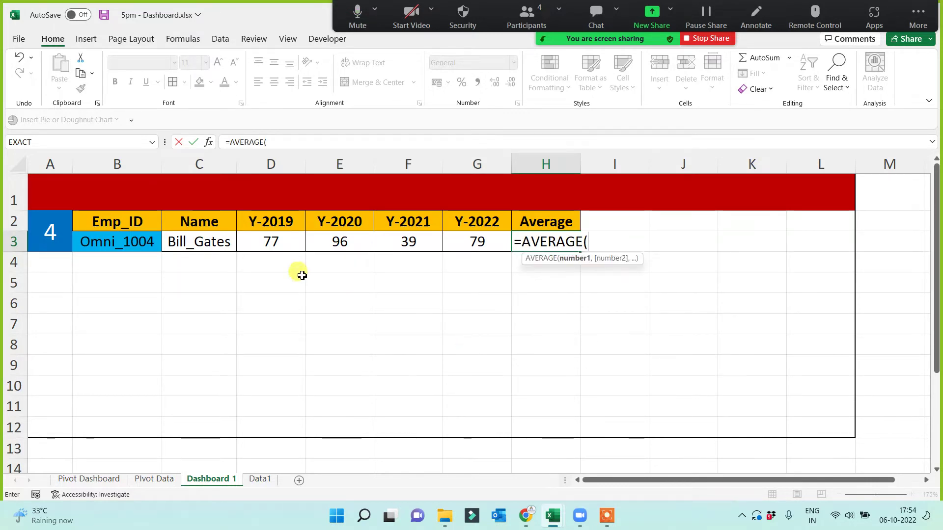
{"action": "left_click", "coordinate": [257, 242]}
{"action": "left_click", "coordinate": [473, 240], "text": "shift"}
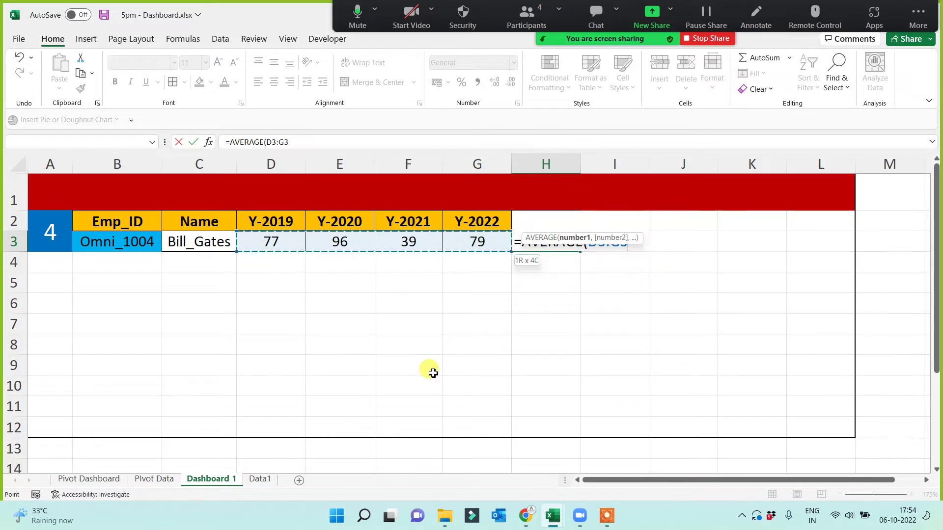
{"action": "type", "text": ")"}
{"action": "key", "text": "Return"}
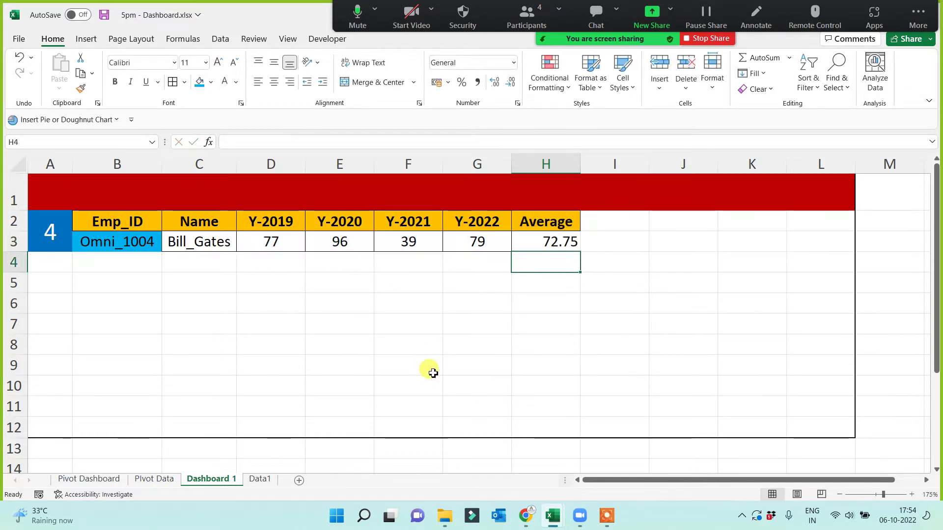
Step: Wrap the H3 average in ROUND with 0 digits, giving =ROUND(AVERAGE(D3:G3),0)
{"action": "left_click", "coordinate": [540, 245]}
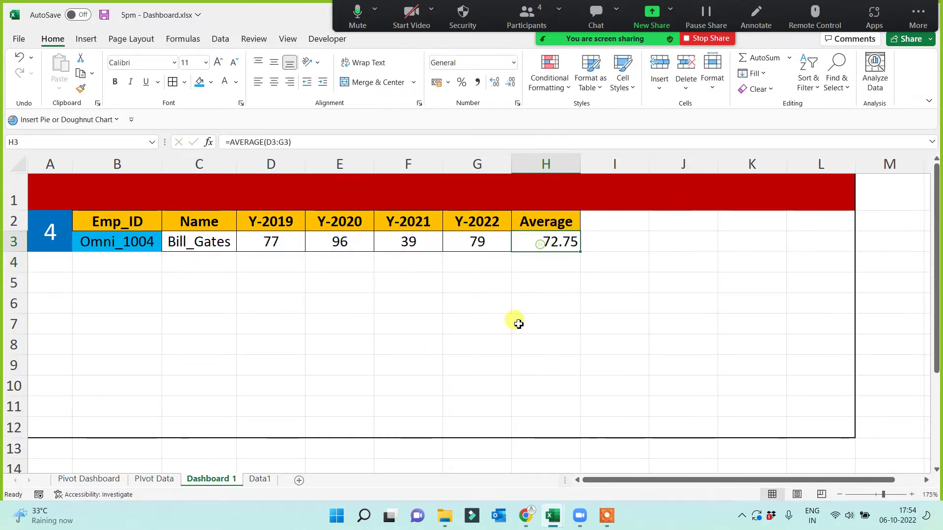
{"action": "left_click", "coordinate": [232, 143]}
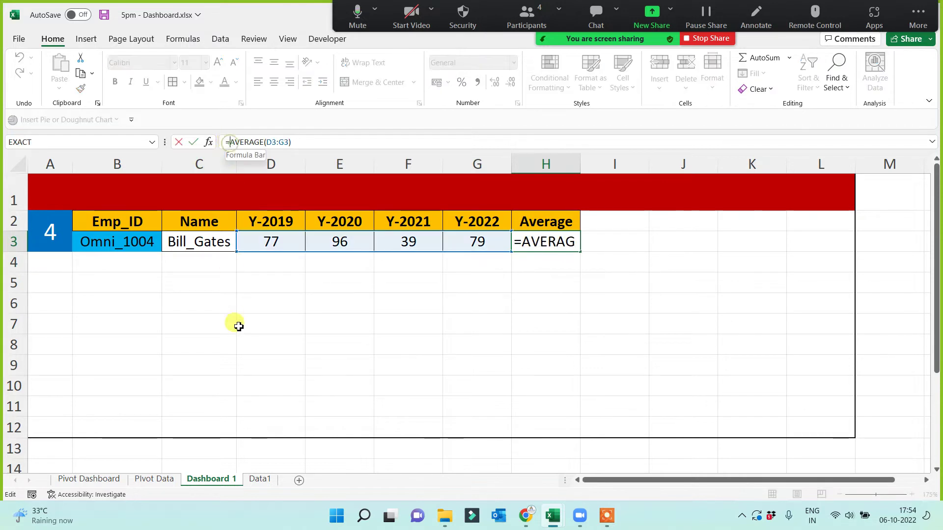
{"action": "type", "text": "round"}
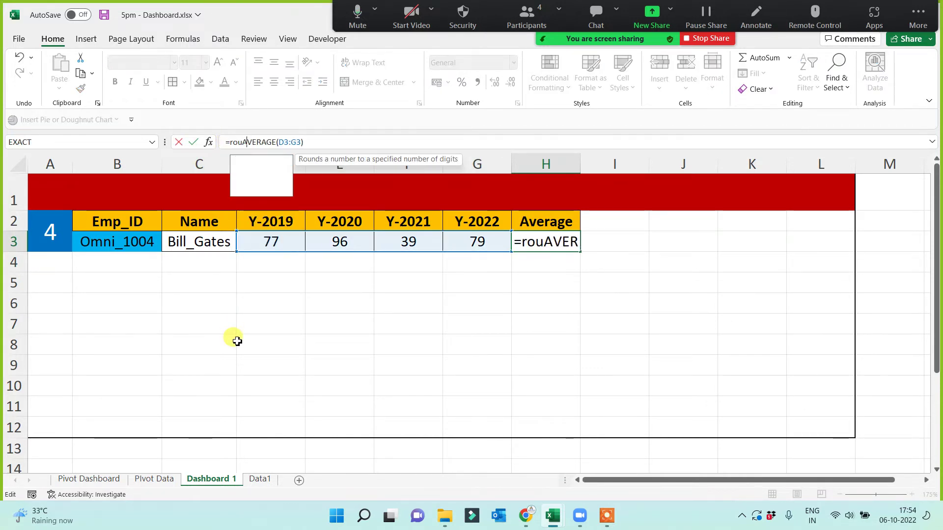
{"action": "key", "text": "Tab"}
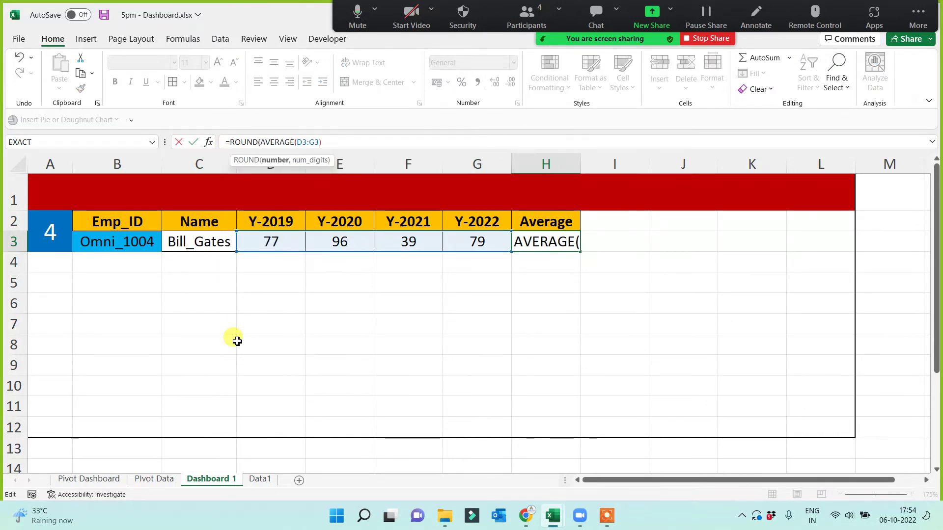
{"action": "left_click", "coordinate": [333, 143]}
{"action": "type", "text": ")"}
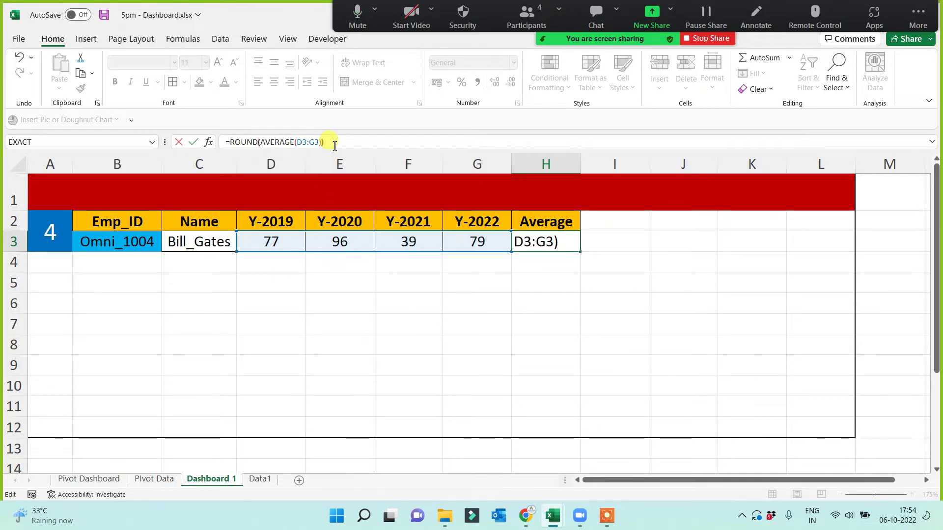
{"action": "key", "text": "Return"}
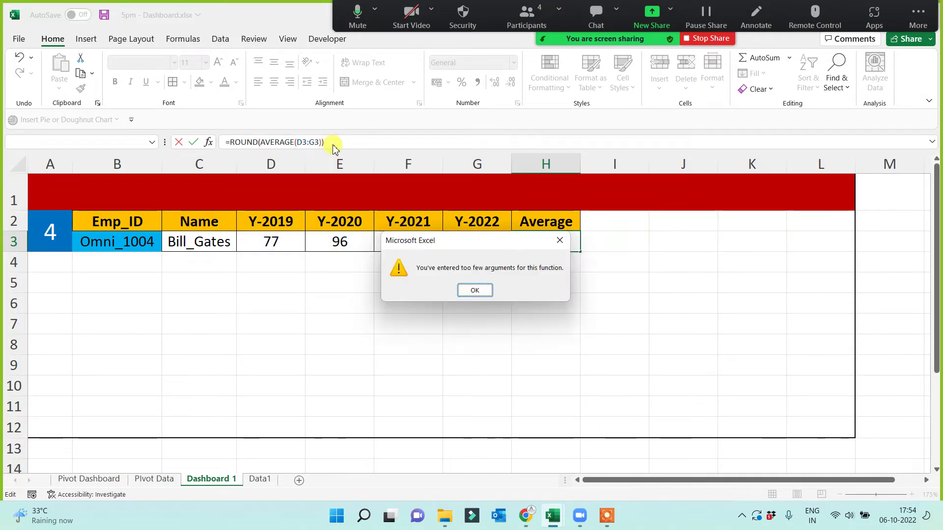
{"action": "key", "text": "Return"}
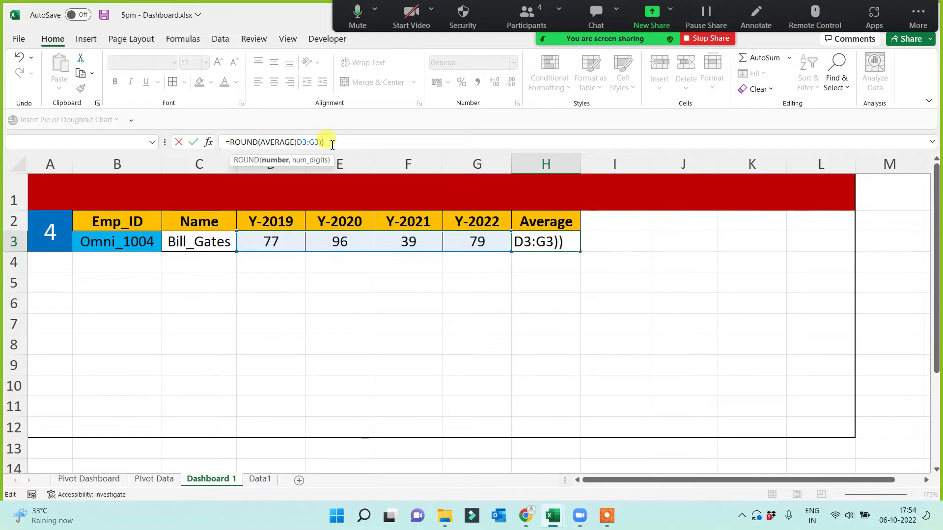
{"action": "left_click", "coordinate": [322, 142]}
{"action": "type", "text": ",0"}
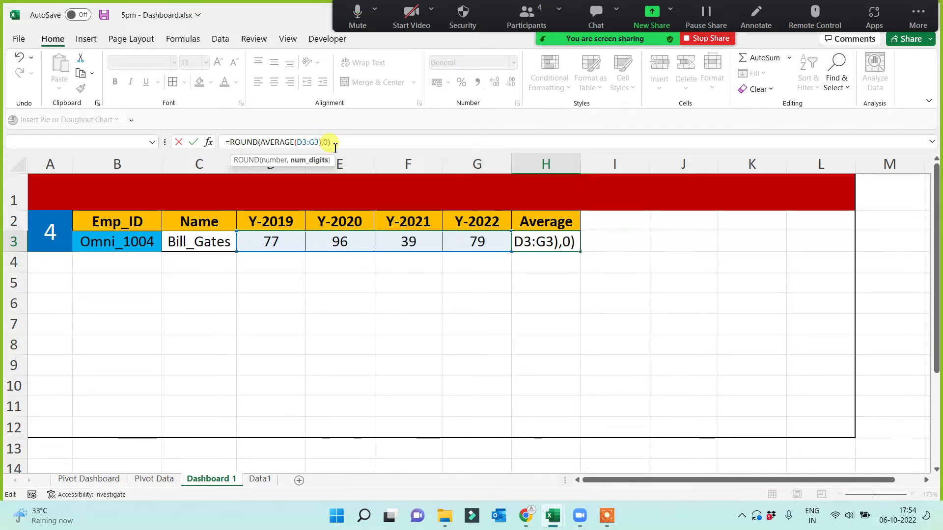
{"action": "key", "text": "Return"}
Step: Center the average in H3 and fill the cell with the same light blue as the Emp_ID result
{"action": "left_click", "coordinate": [551, 243]}
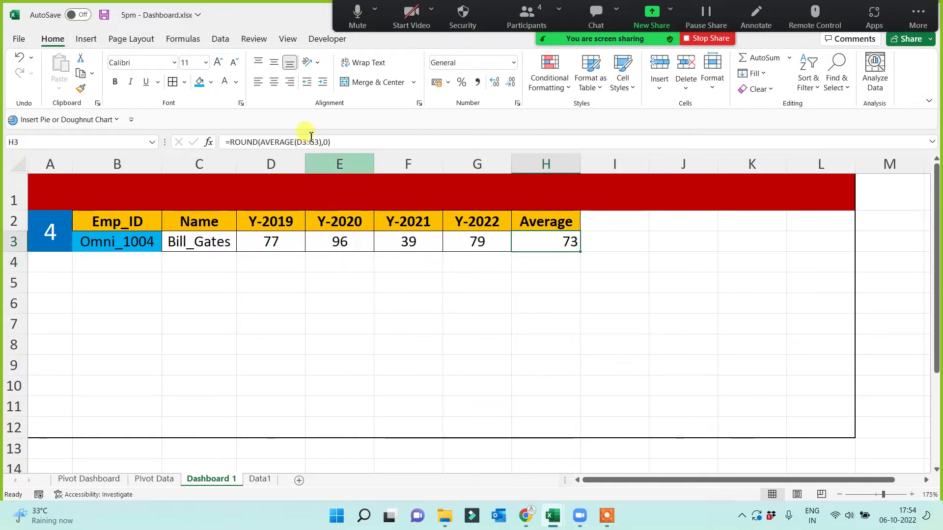
{"action": "left_click", "coordinate": [275, 82]}
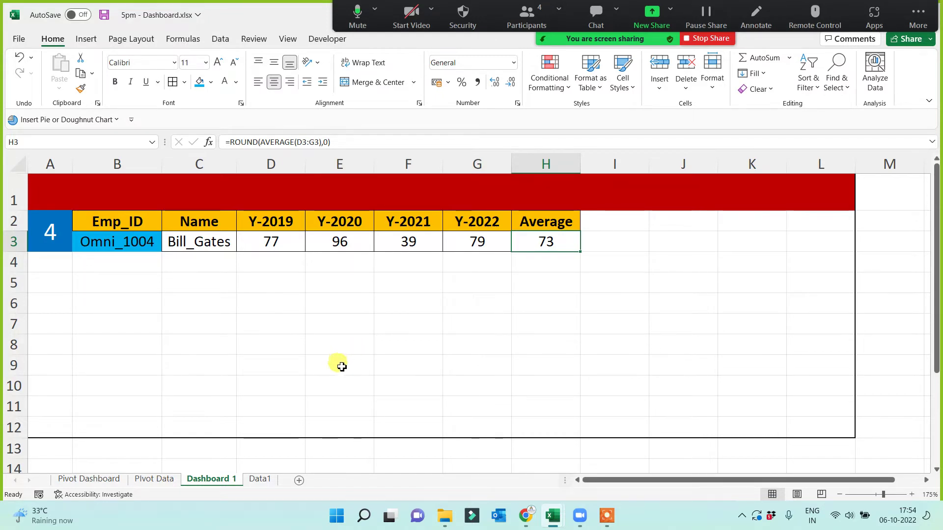
{"action": "left_click", "coordinate": [199, 82]}
{"action": "left_click", "coordinate": [290, 324]}
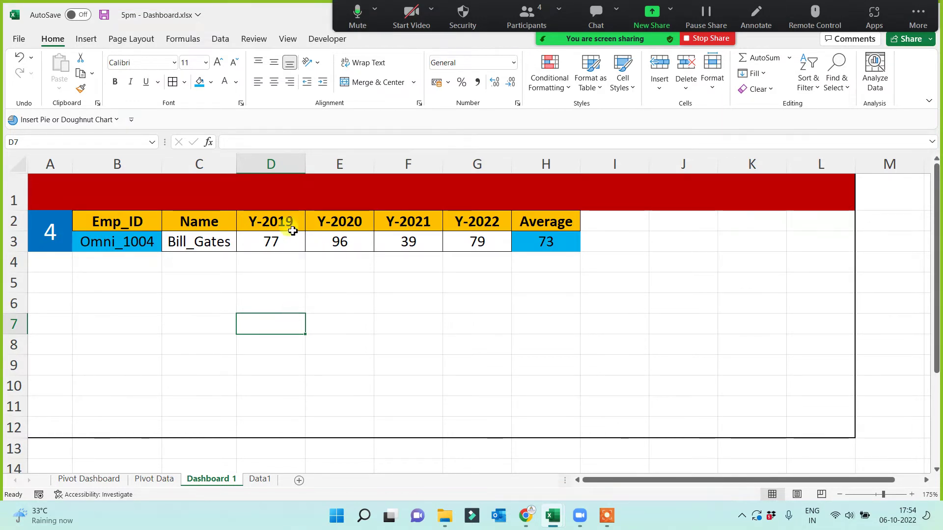
{"action": "left_click_drag", "start_coordinate": [271, 242], "coordinate": [471, 243]}
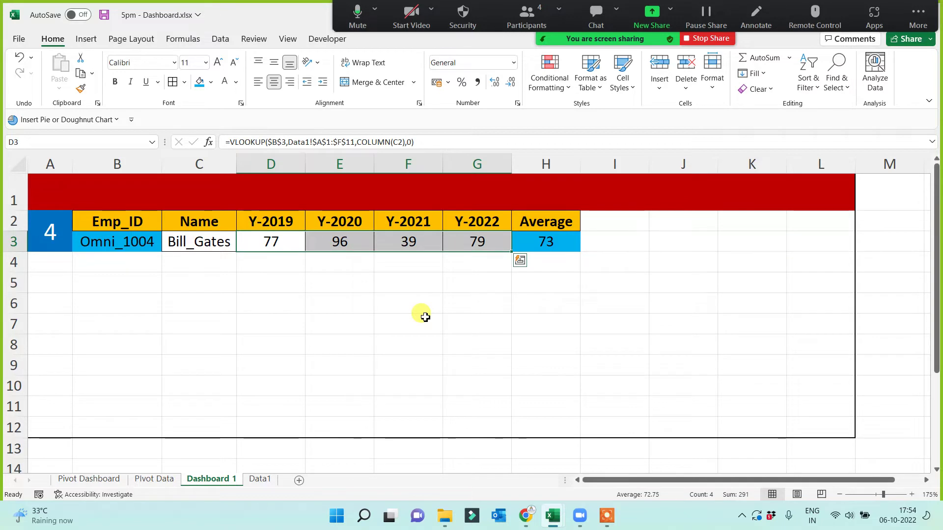
{"action": "double_click", "coordinate": [667, 244]}
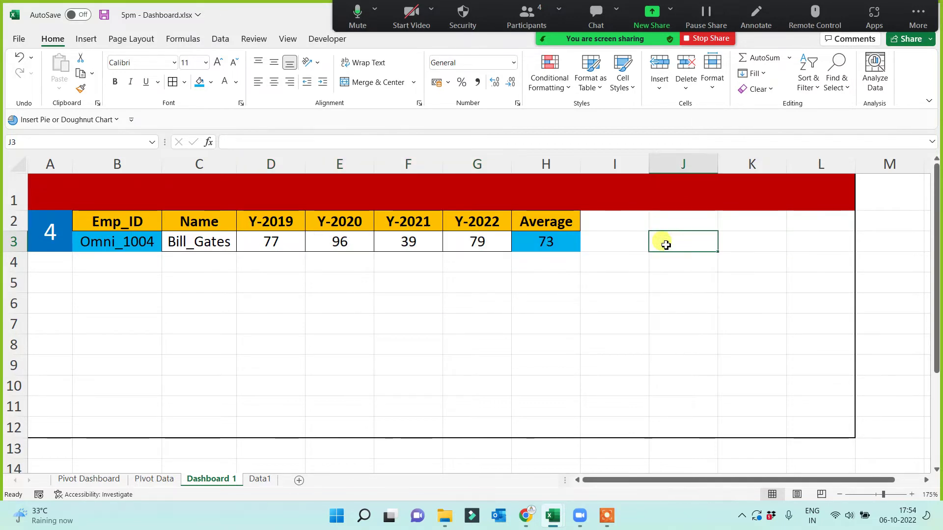
{"action": "type", "text": "="}
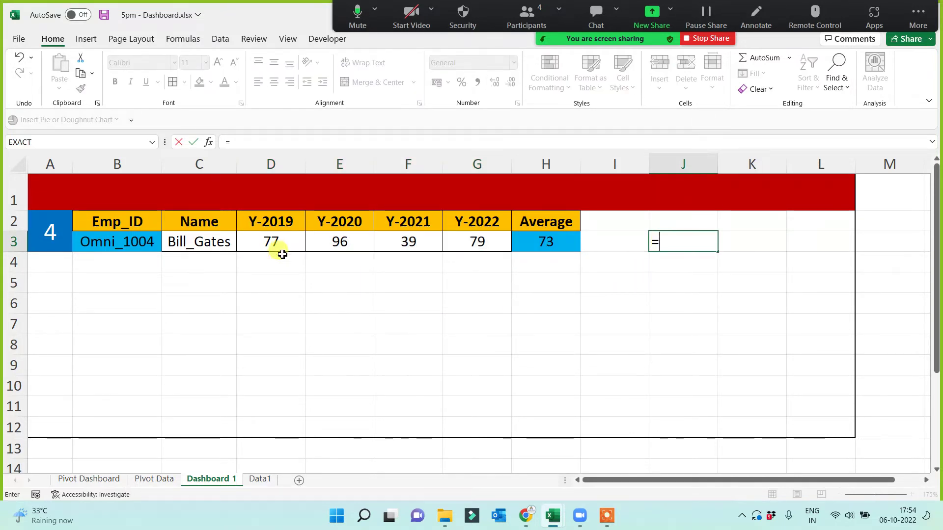
{"action": "left_click_drag", "start_coordinate": [277, 248], "coordinate": [475, 243]}
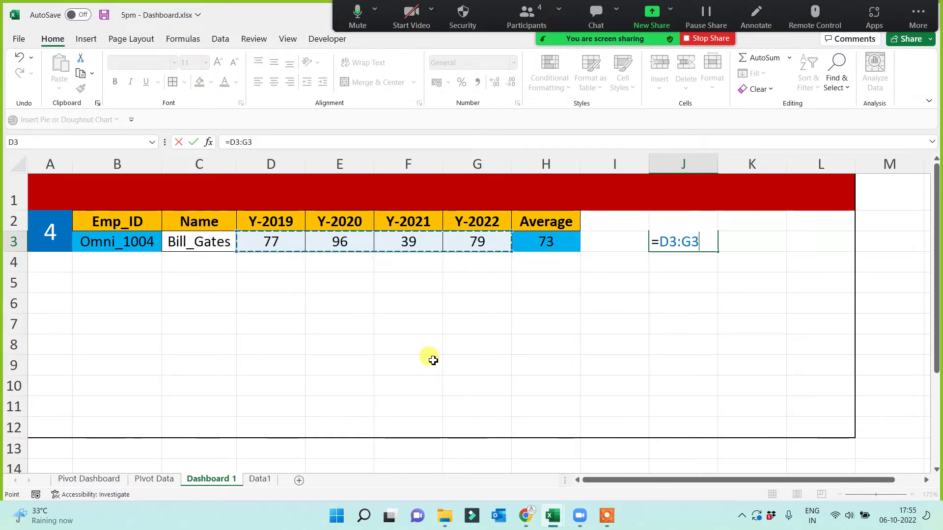
{"action": "key", "text": "BackSpace"}
{"action": "key", "text": "BackSpace"}
{"action": "key", "text": "BackSpace"}
{"action": "key", "text": "BackSpace"}
{"action": "key", "text": "BackSpace"}
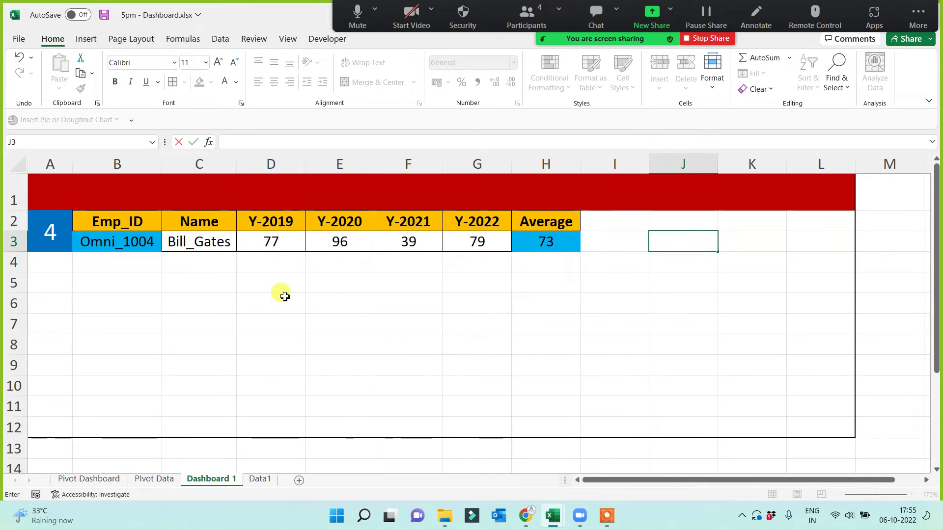
{"action": "left_click_drag", "start_coordinate": [254, 239], "coordinate": [493, 241]}
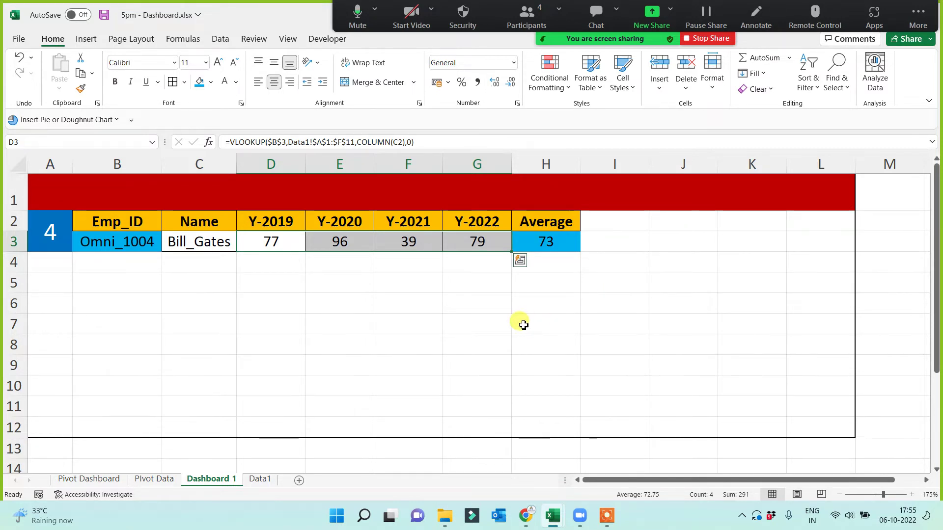
{"action": "left_click", "coordinate": [489, 331]}
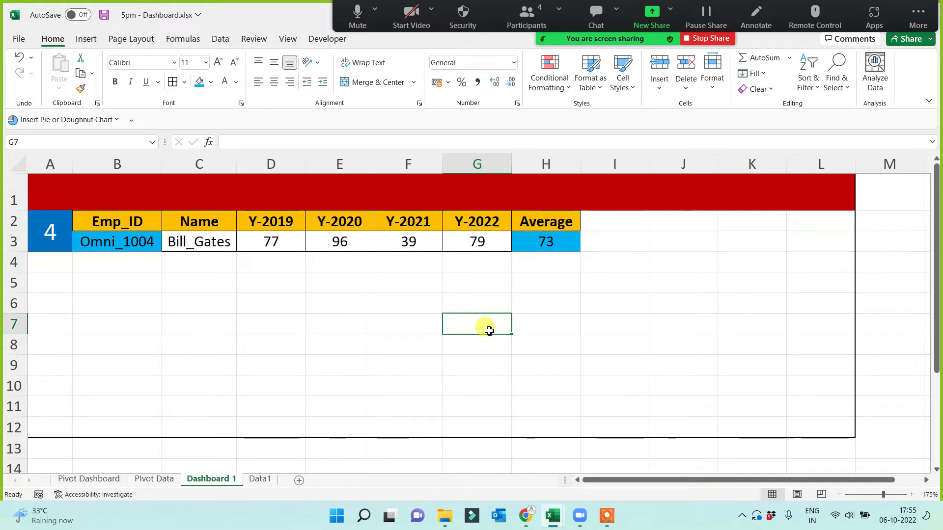
{"action": "left_click", "coordinate": [634, 296]}
{"action": "left_click", "coordinate": [545, 240]}
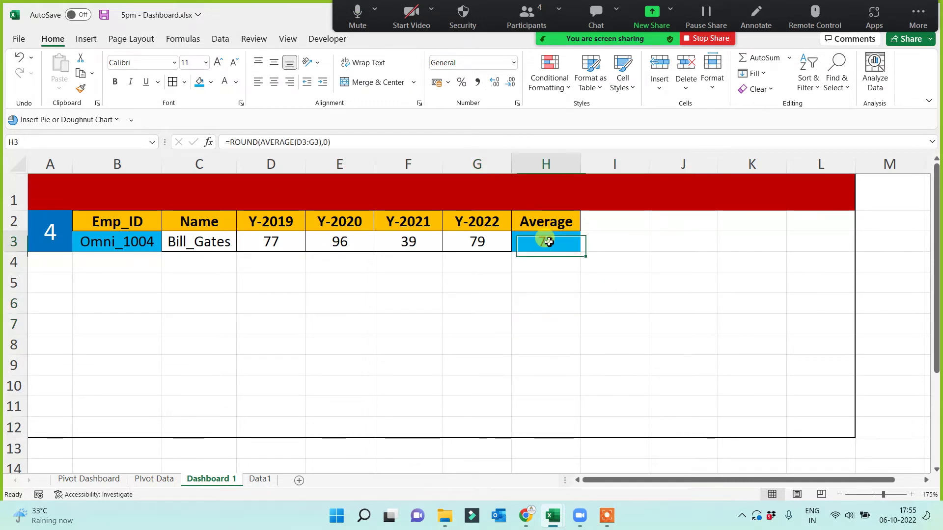
{"action": "left_click", "coordinate": [788, 58]}
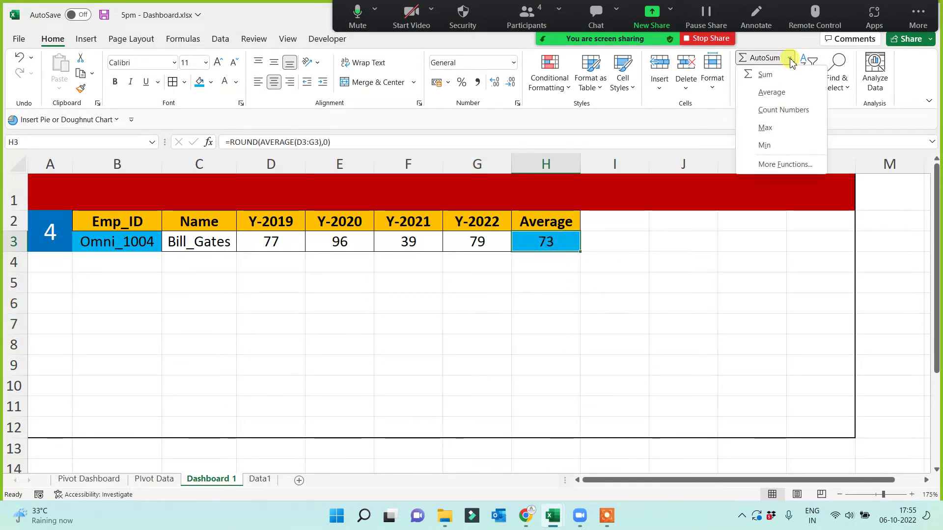
{"action": "left_click", "coordinate": [620, 318]}
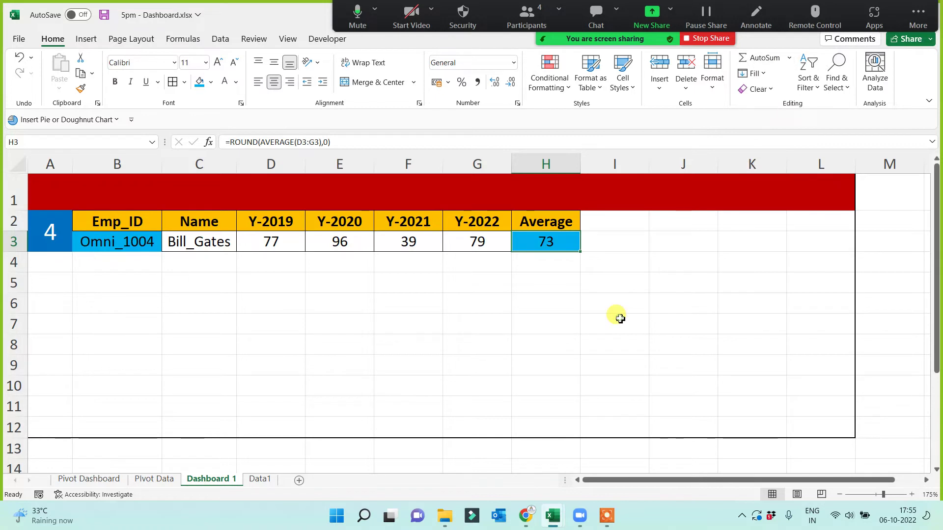
{"action": "left_click", "coordinate": [525, 359]}
{"action": "left_click", "coordinate": [347, 339]}
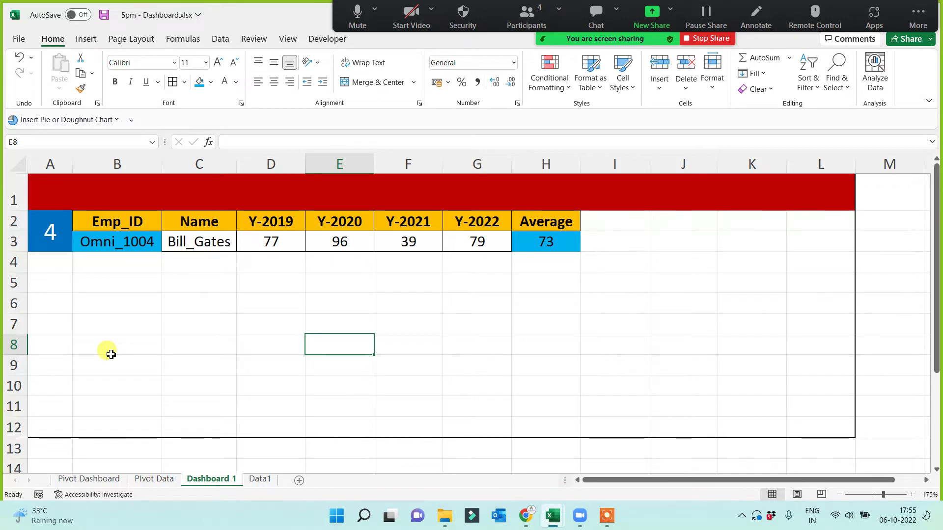
Step: Set the lookup number in merged cell A2 to 1 and check the formulas in B3 and C3:G3
{"action": "left_click", "coordinate": [43, 232]}
{"action": "type", "text": "1"}
{"action": "left_click", "coordinate": [104, 378]}
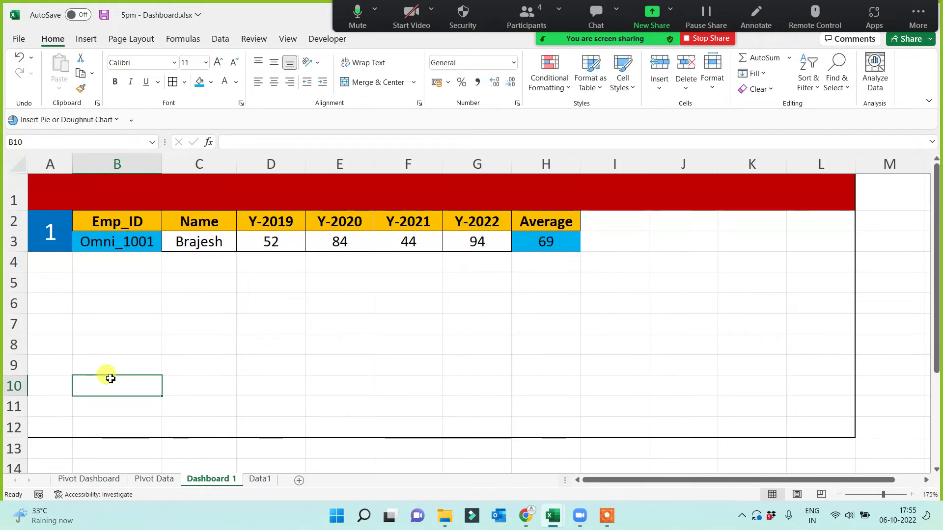
{"action": "left_click", "coordinate": [95, 239]}
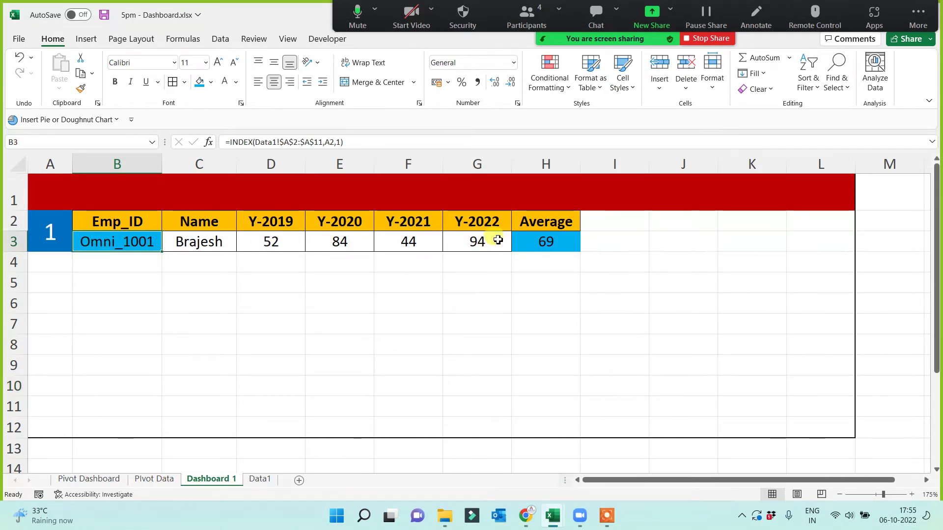
{"action": "left_click_drag", "start_coordinate": [478, 243], "coordinate": [163, 243]}
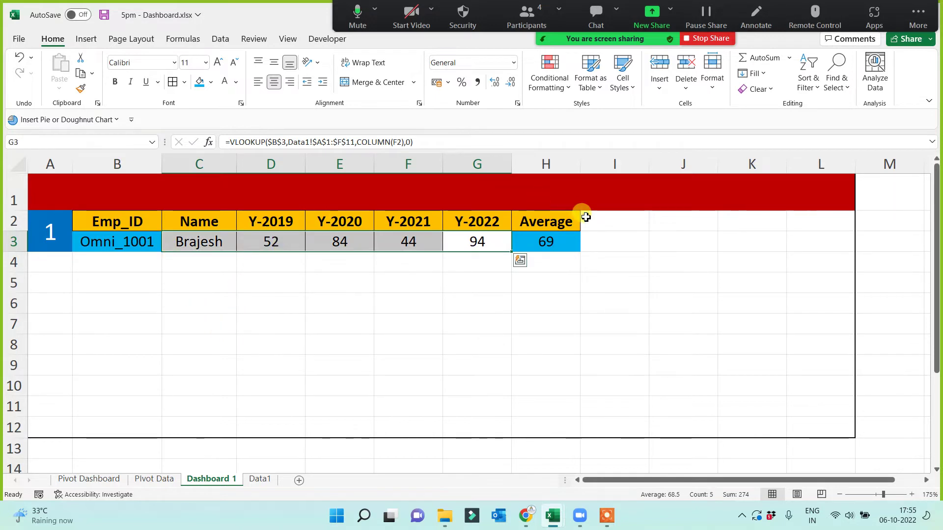
{"action": "left_click", "coordinate": [508, 322]}
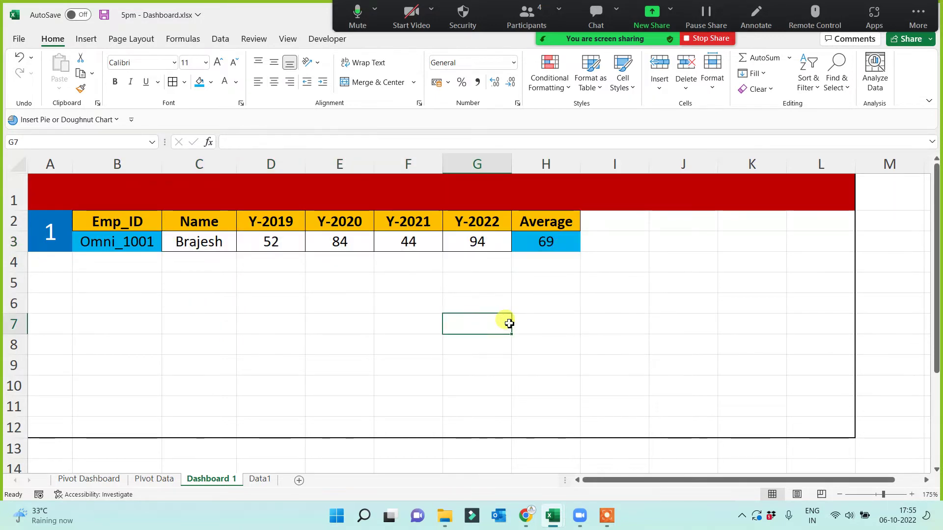
Step: Enter the title PERFORMANCE REPORT FOR THE YEAR OF 2019 TO 2022 OF plus the employee's name in merged cell A1
{"action": "left_click", "coordinate": [474, 186]}
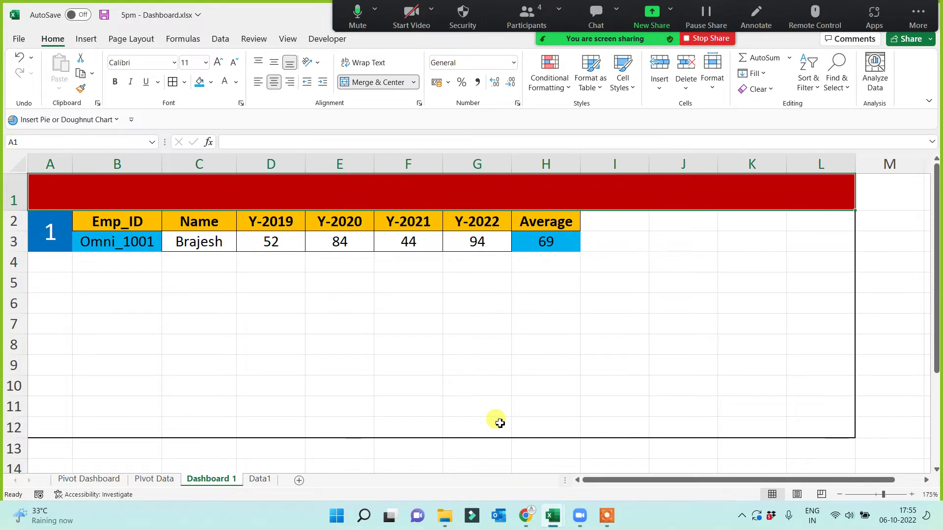
{"action": "type", "text": "P"}
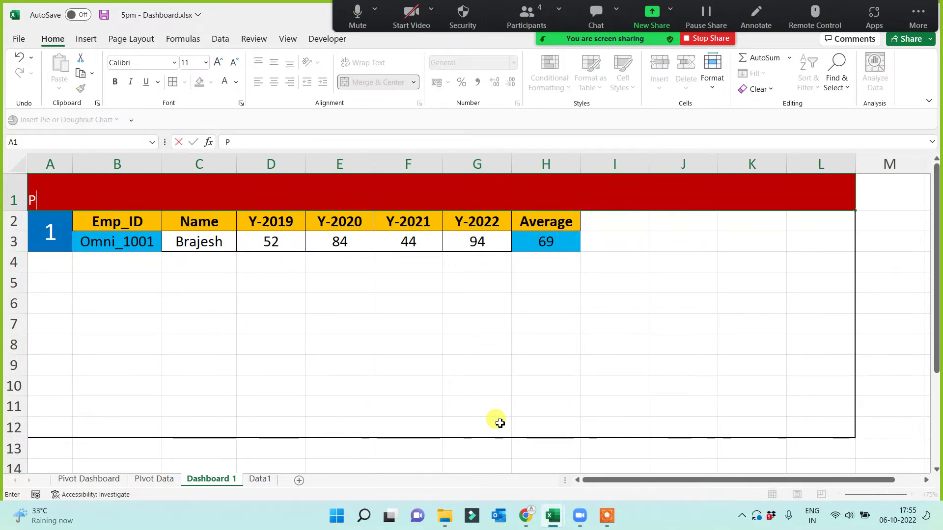
{"action": "type", "text": "ERFORMANCE REPORT "}
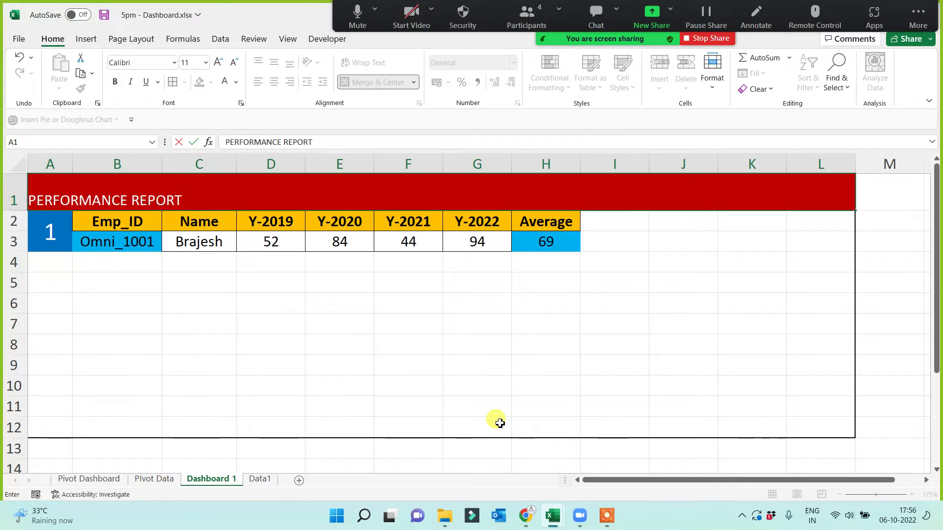
{"action": "type", "text": "FOR THE "}
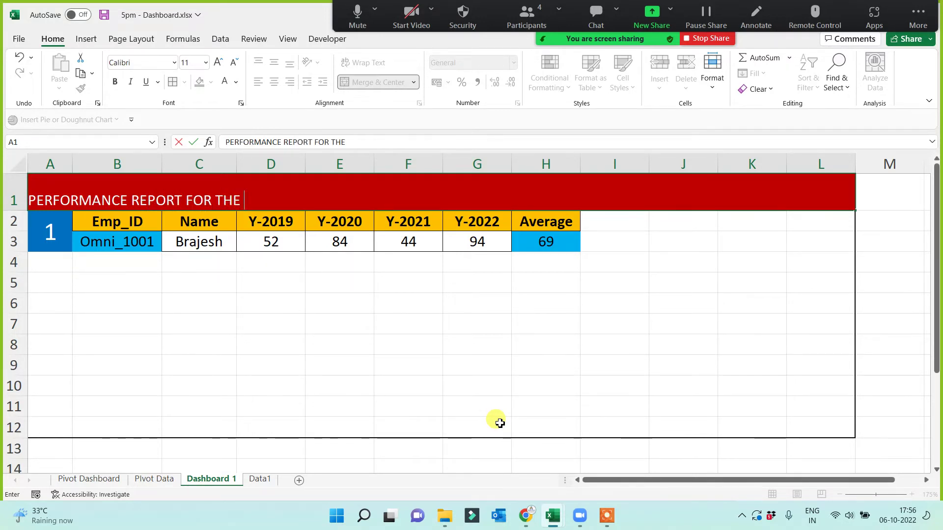
{"action": "type", "text": "YEAR O"}
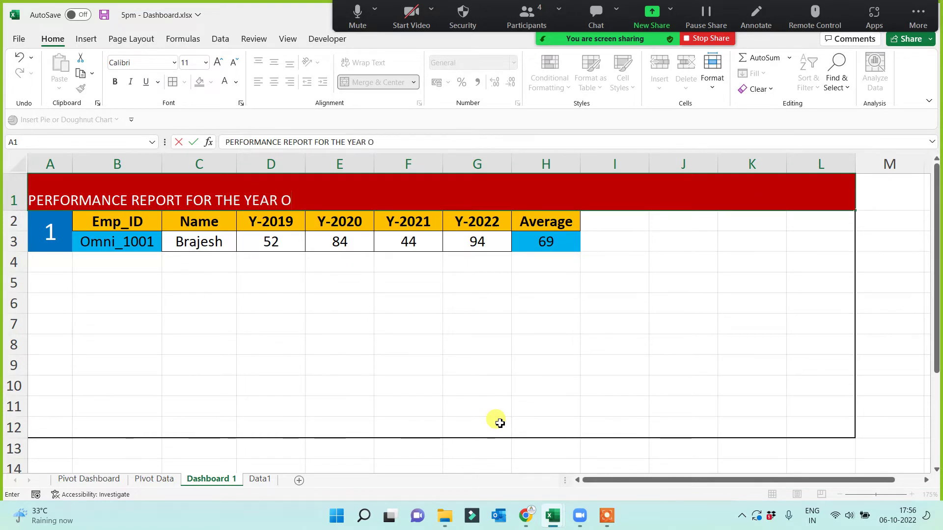
{"action": "type", "text": "F 2019"}
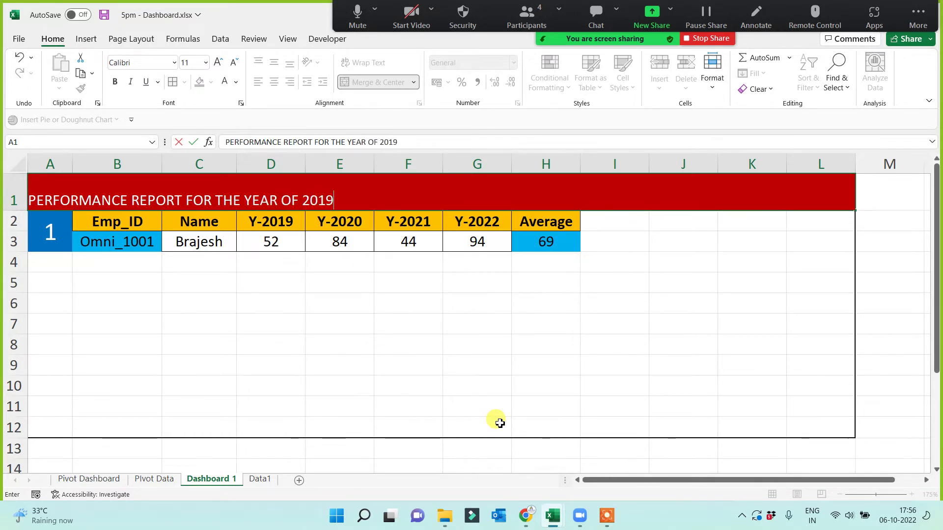
{"action": "type", "text": " TO 2022 O"}
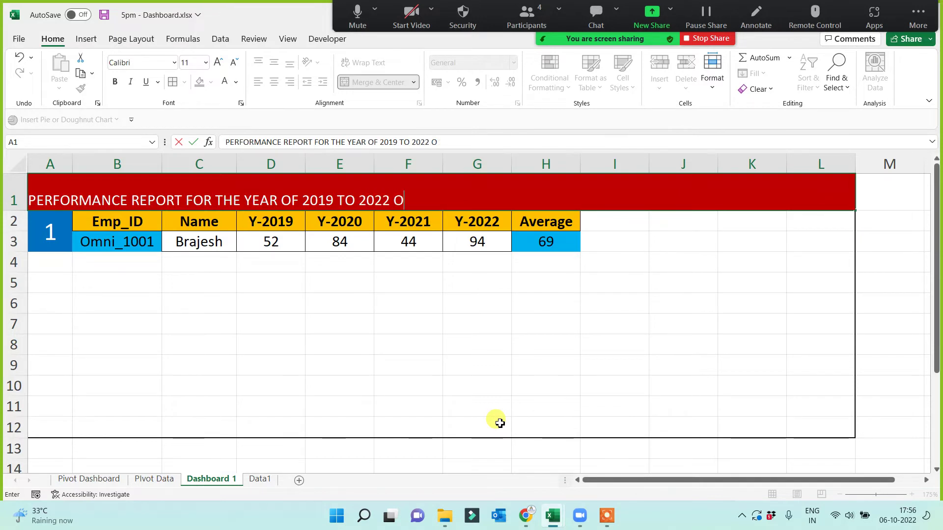
{"action": "type", "text": "F BRAJESH"}
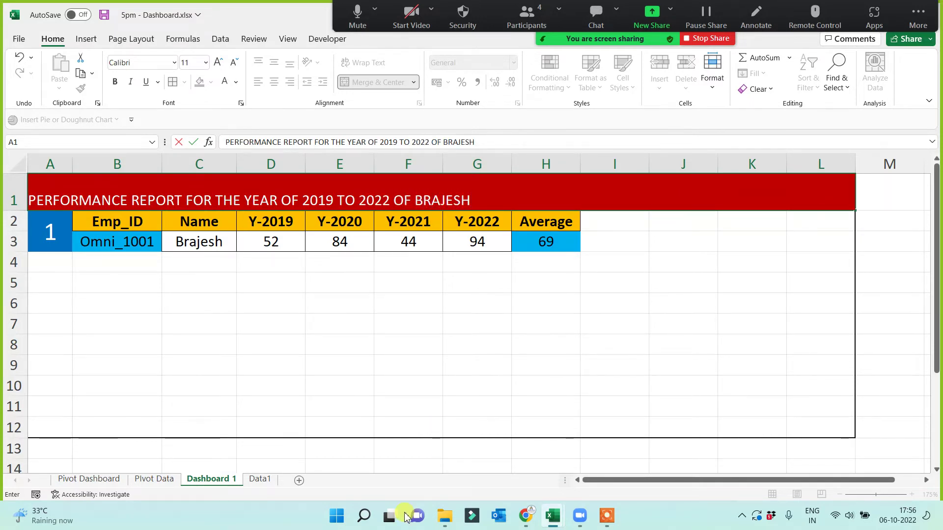
{"action": "left_click", "coordinate": [269, 321]}
Step: Format the A1 title in bold at font size 16 and align it to the vertical middle of the cell
{"action": "left_click", "coordinate": [346, 199]}
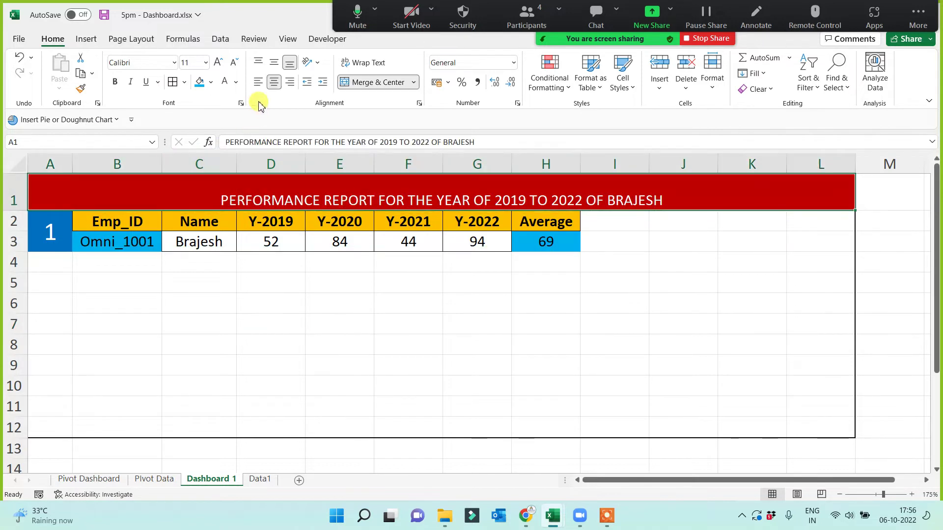
{"action": "left_click", "coordinate": [218, 62]}
{"action": "left_click", "coordinate": [218, 62]}
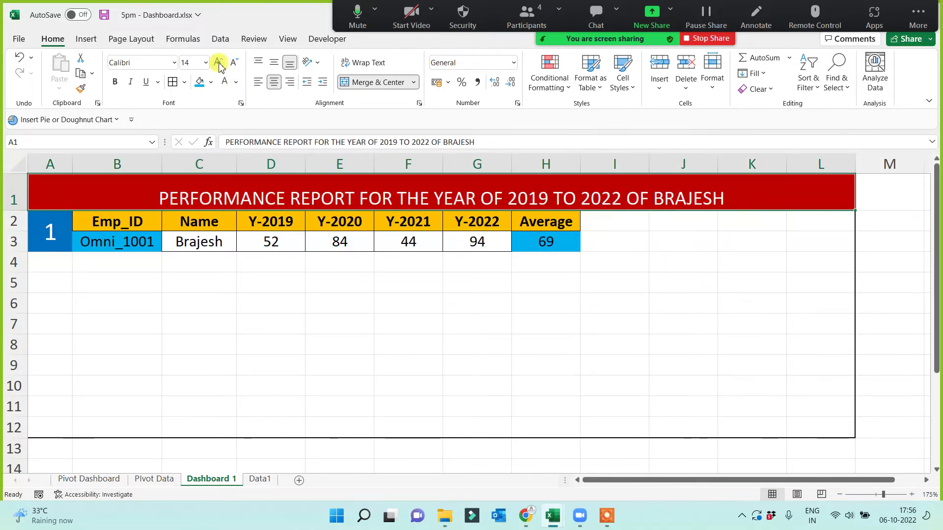
{"action": "left_click", "coordinate": [218, 62]}
{"action": "left_click", "coordinate": [275, 64]}
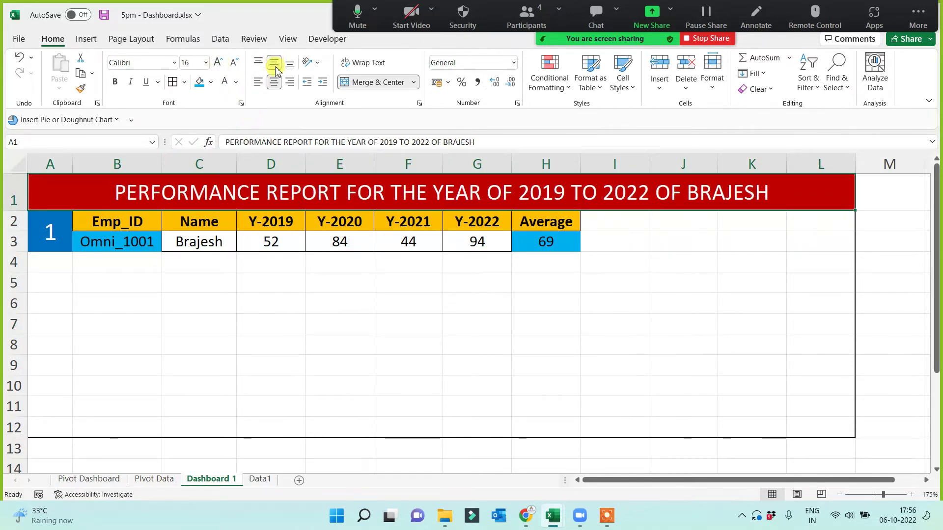
{"action": "left_click", "coordinate": [115, 81]}
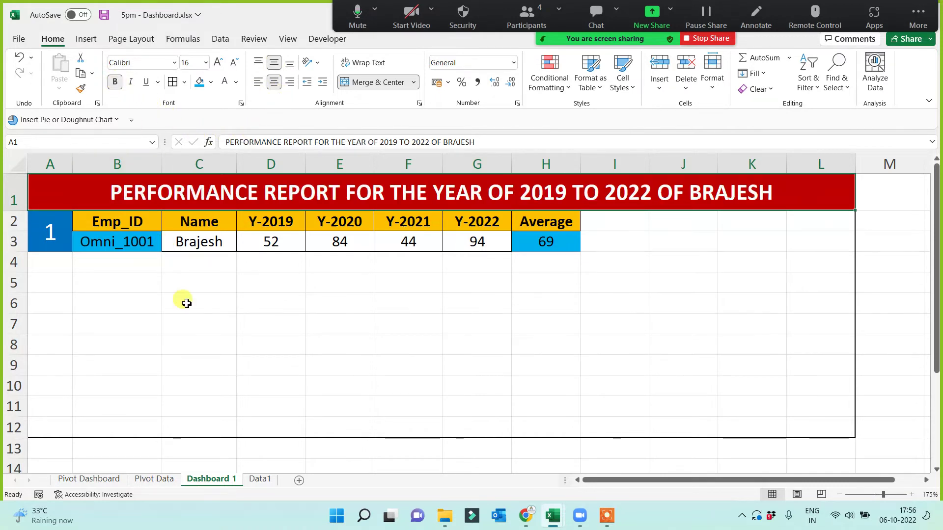
Step: Reduce the A1 title's font size to 14
{"action": "left_click", "coordinate": [261, 310]}
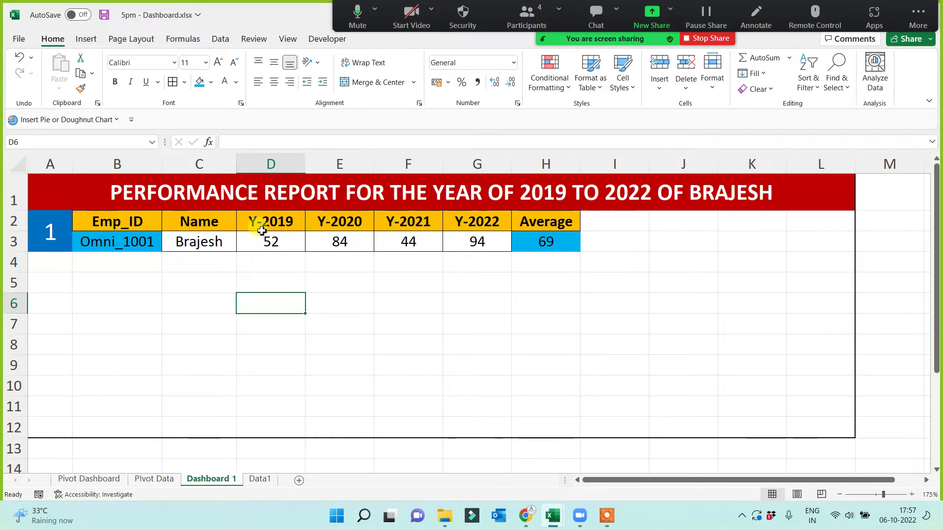
{"action": "left_click", "coordinate": [275, 195]}
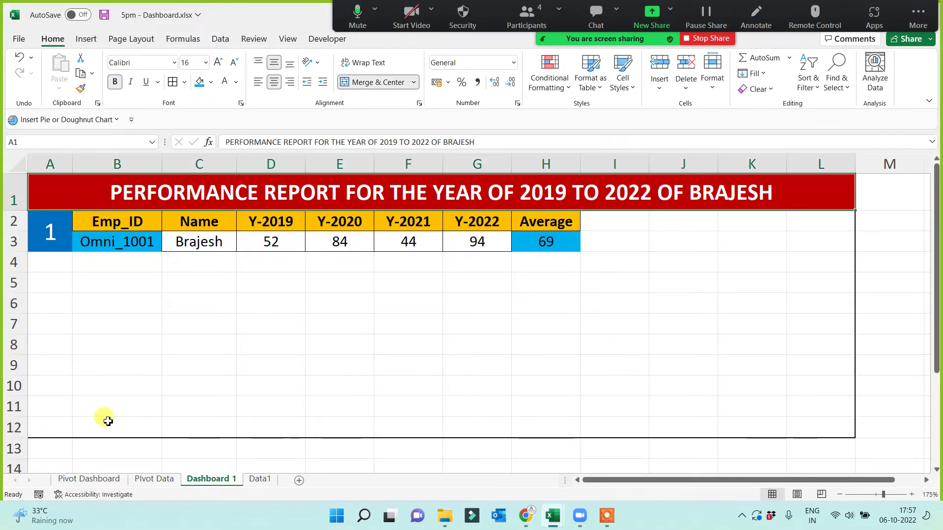
{"action": "left_click", "coordinate": [234, 62]}
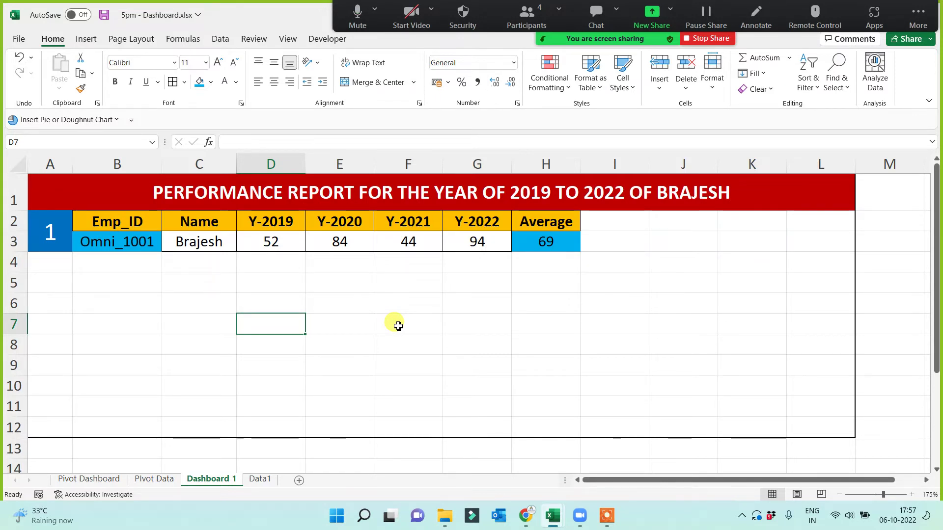
{"action": "left_click", "coordinate": [528, 17]}
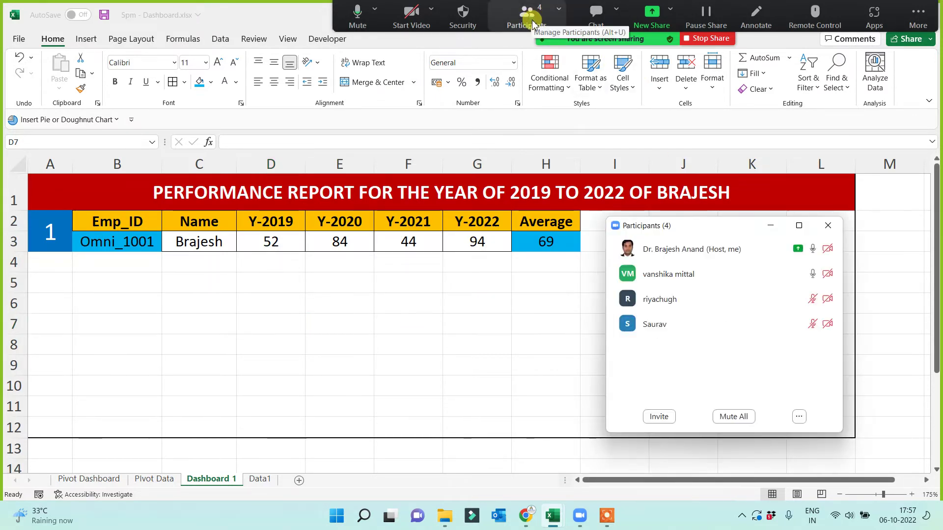
{"action": "left_click", "coordinate": [770, 226]}
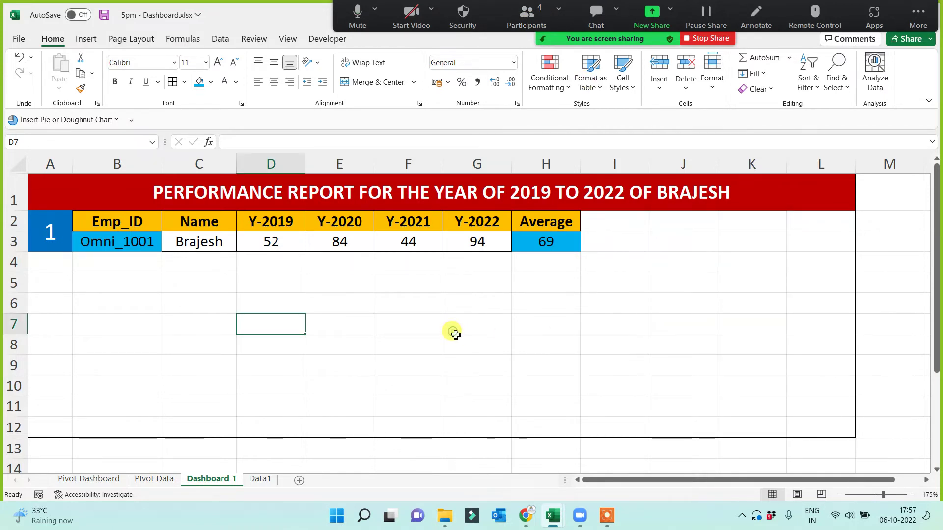
Step: Set the lookup number in A2 to 2 and compare the name in C3 with the title in A1
{"action": "left_click", "coordinate": [50, 239]}
{"action": "type", "text": "2"}
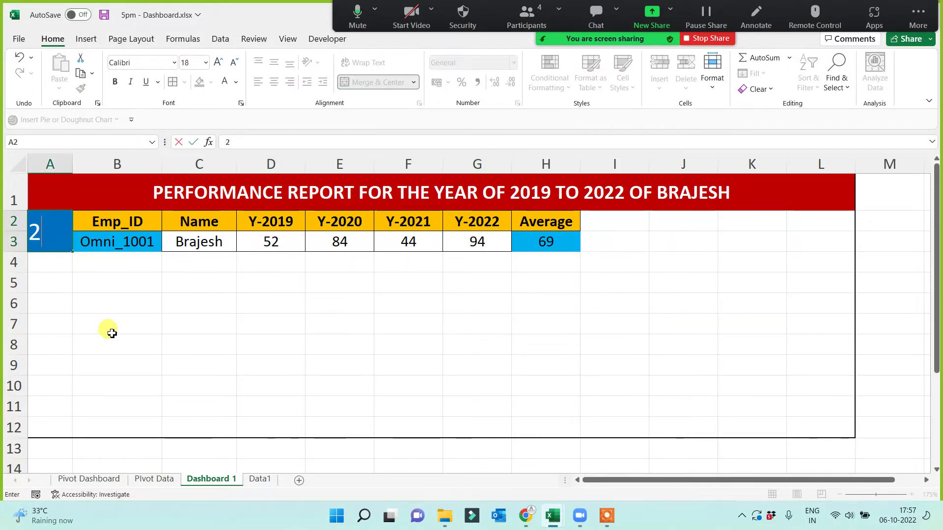
{"action": "left_click", "coordinate": [112, 334]}
{"action": "left_click", "coordinate": [204, 242]}
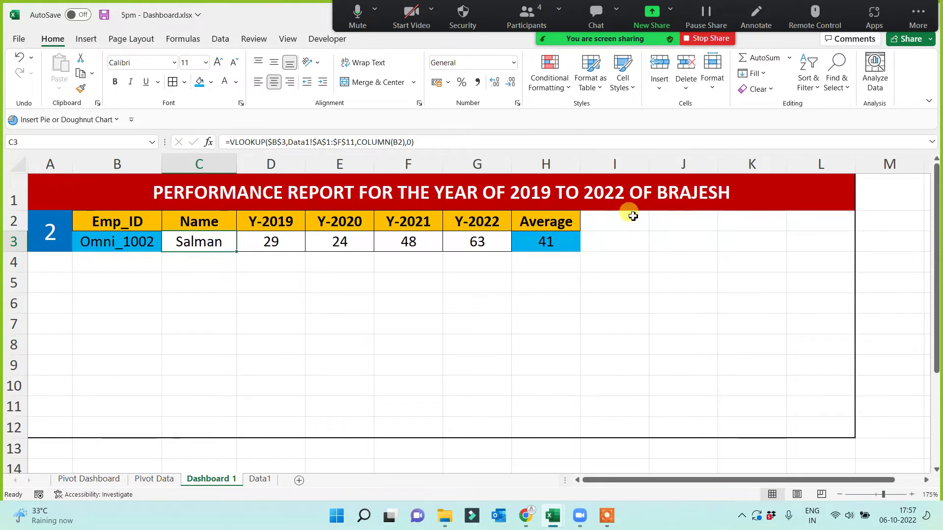
{"action": "left_click", "coordinate": [695, 187]}
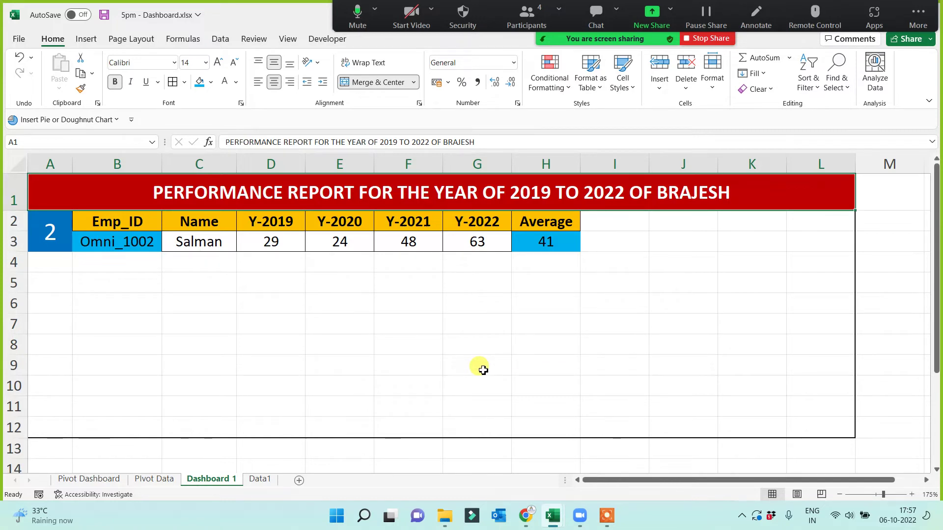
Step: Set the lookup number in A2 to 3 and check the name formula in C3
{"action": "left_click", "coordinate": [43, 236]}
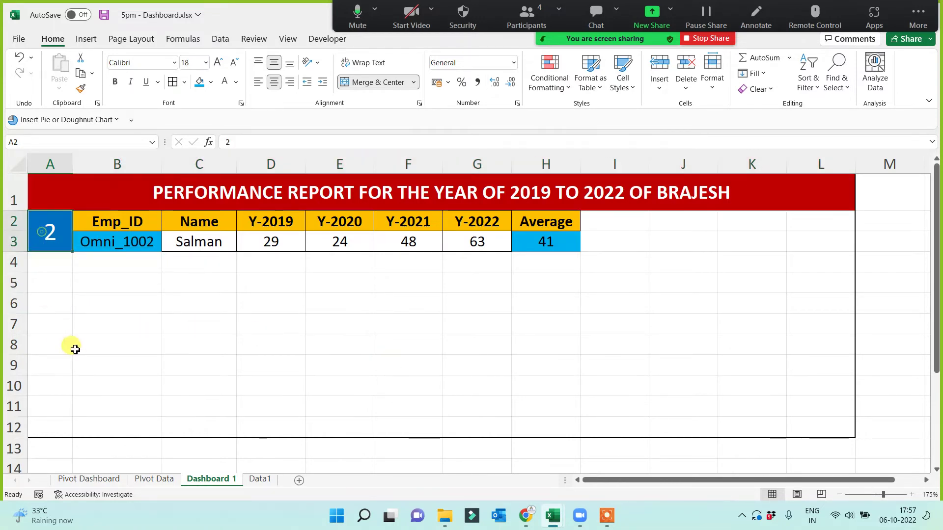
{"action": "type", "text": "3"}
{"action": "left_click", "coordinate": [85, 351]}
{"action": "left_click", "coordinate": [216, 242]}
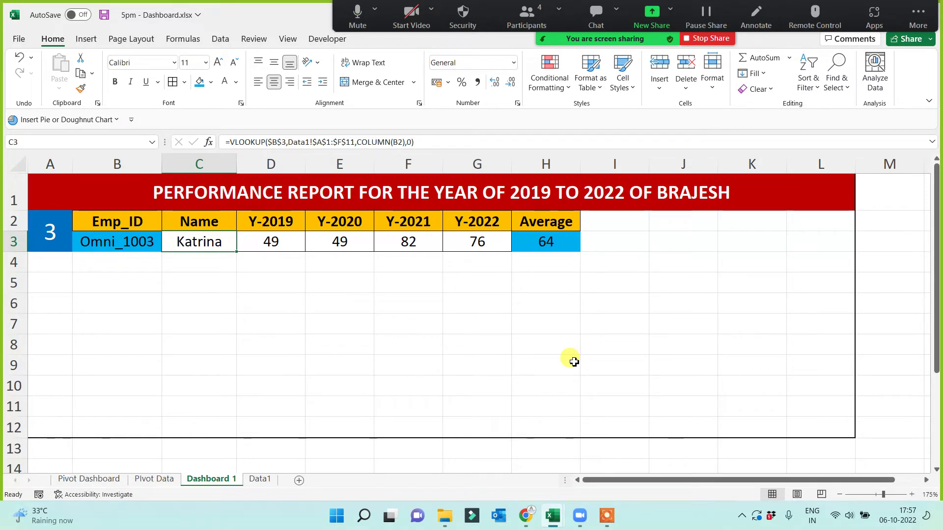
{"action": "left_click", "coordinate": [527, 22]}
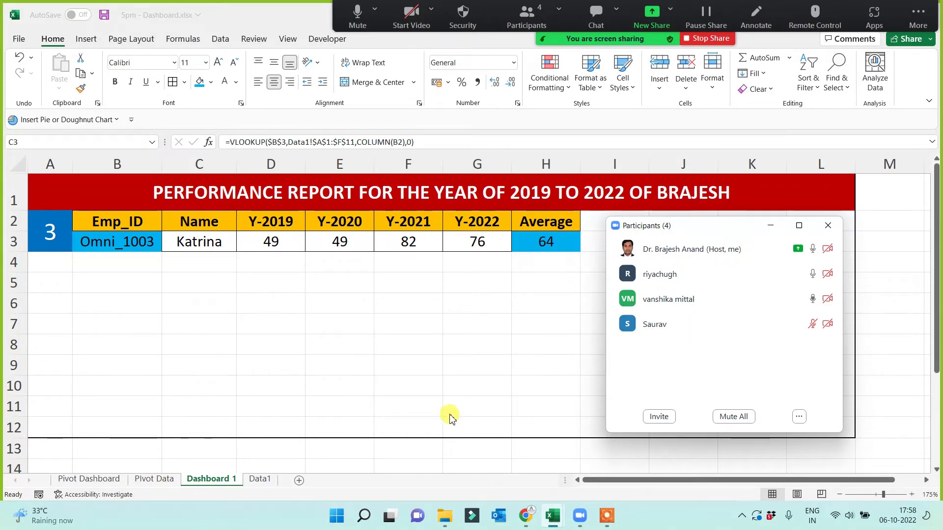
{"action": "left_click", "coordinate": [770, 225]}
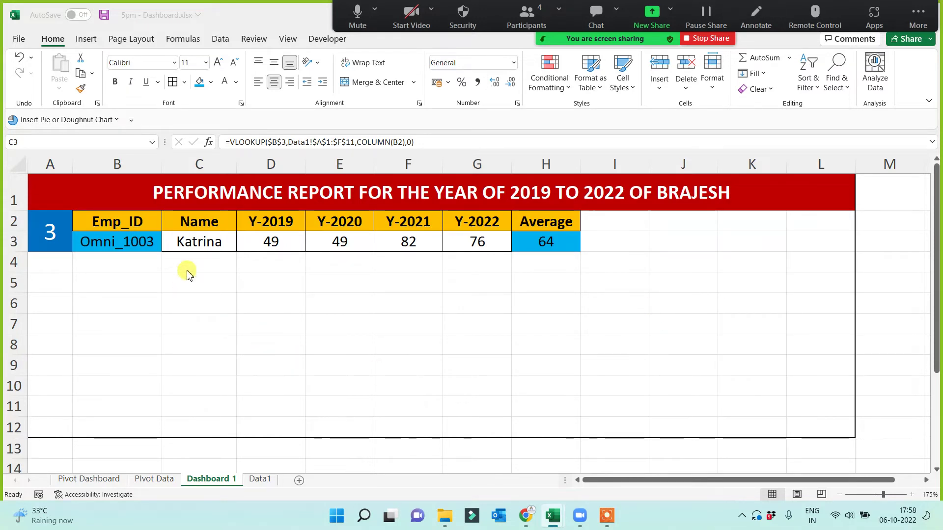
{"action": "left_click", "coordinate": [214, 242]}
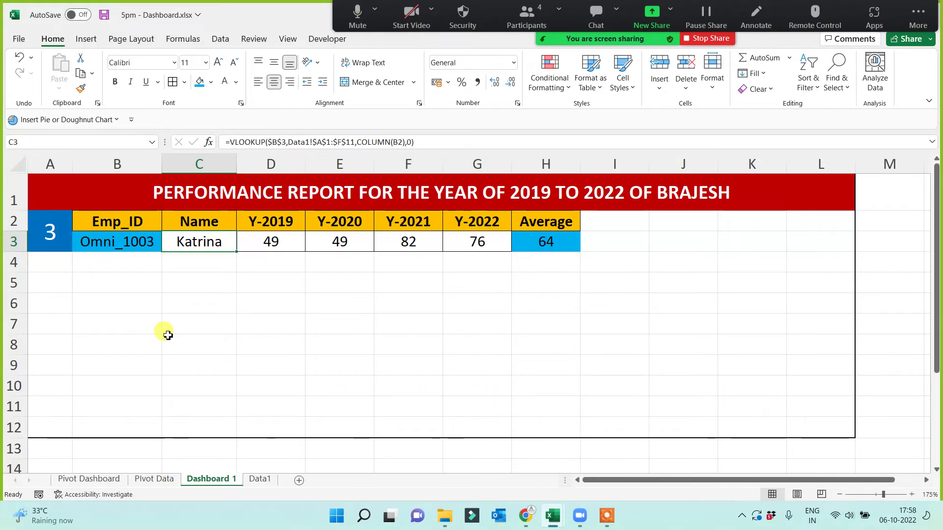
{"action": "left_click", "coordinate": [238, 186]}
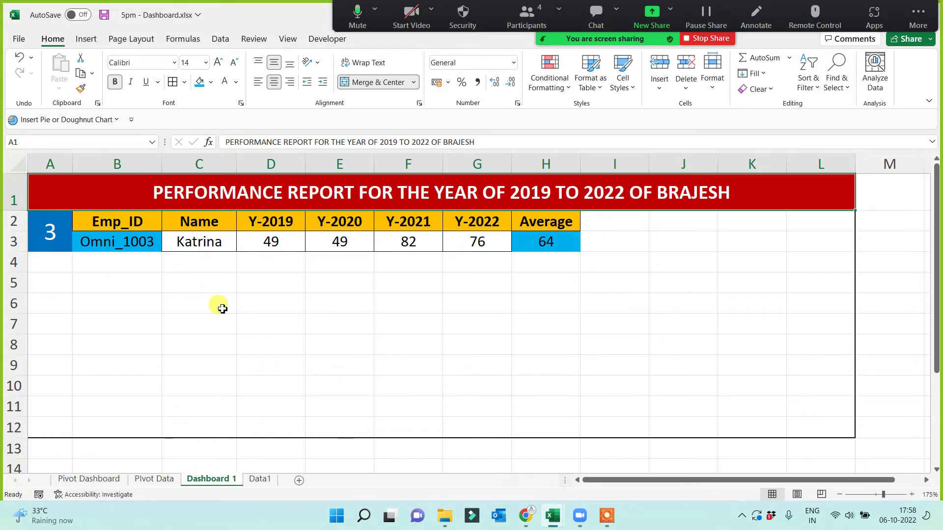
{"action": "left_click", "coordinate": [284, 302]}
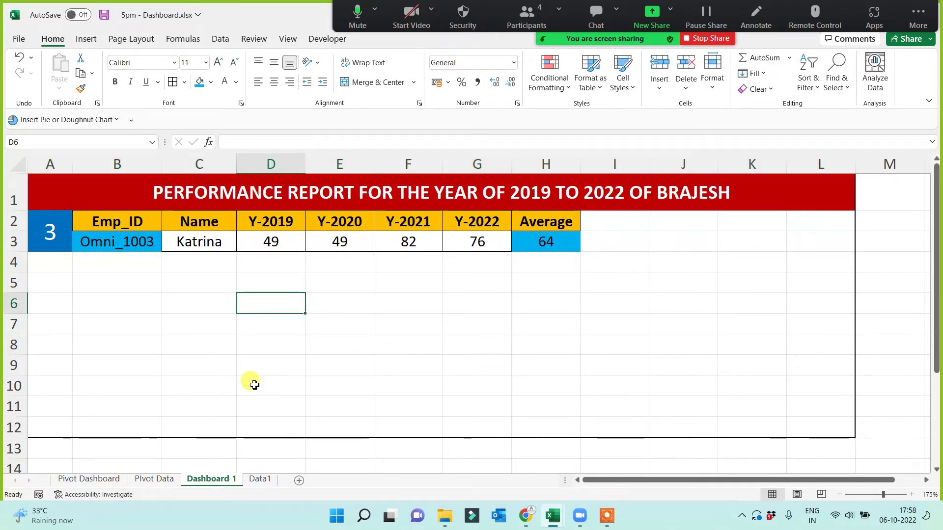
Step: Start a formula in A1 by enclosing the fixed title text in quotes, giving ="PERFORMANCE REPORT FOR THE YEAR OF 2019 TO 2022 OF " before the name
{"action": "left_click", "coordinate": [236, 196]}
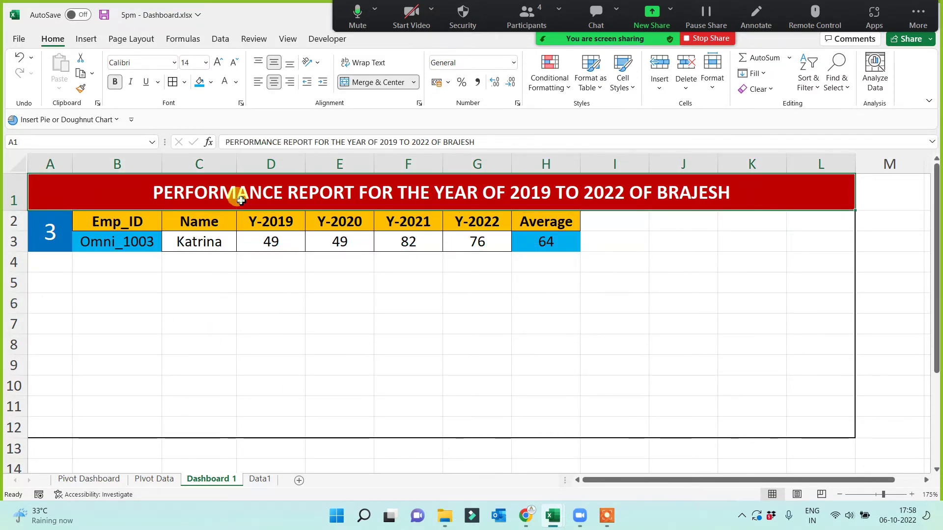
{"action": "left_click", "coordinate": [225, 142]}
{"action": "type", "text": "="}
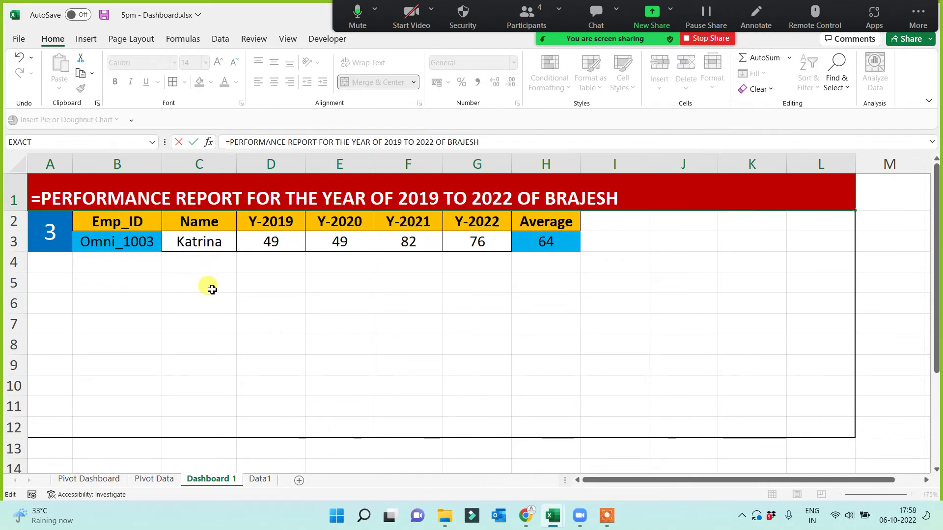
{"action": "type", "text": "\""}
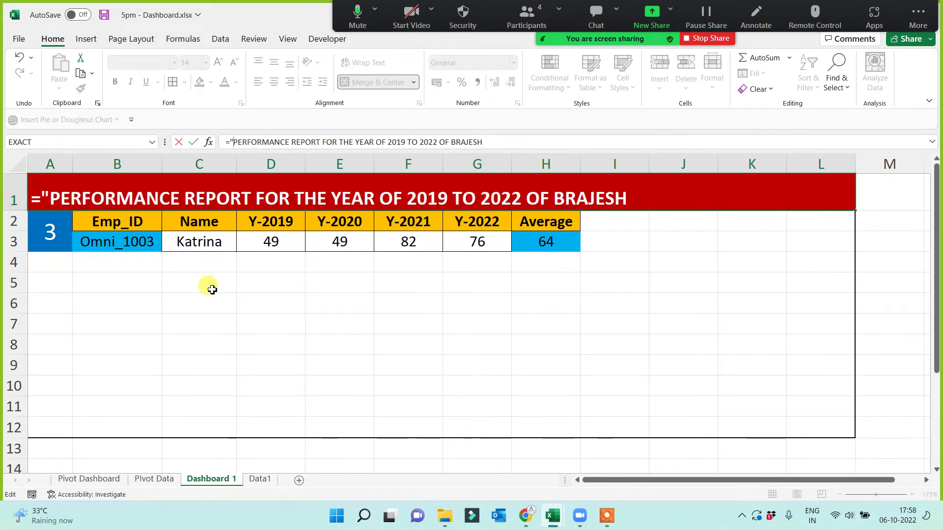
{"action": "left_click", "coordinate": [453, 142]}
{"action": "type", "text": "\""}
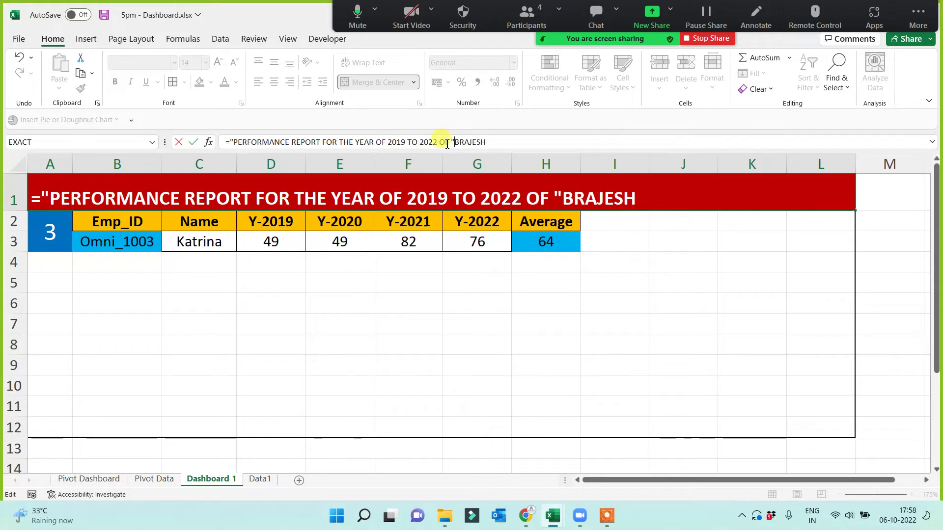
Step: Replace the typed name at the end of the A1 title formula with &C3 so it takes the looked-up name
{"action": "key", "text": "Delete"}
{"action": "key", "text": "Delete"}
{"action": "key", "text": "Delete"}
{"action": "key", "text": "Delete"}
{"action": "key", "text": "Delete"}
{"action": "key", "text": "Delete"}
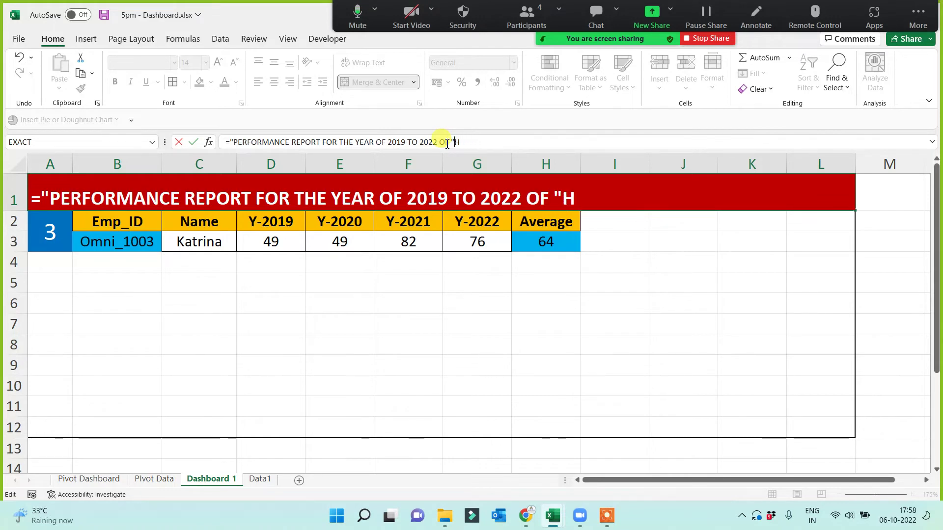
{"action": "type", "text": "&"}
{"action": "left_click", "coordinate": [195, 242]}
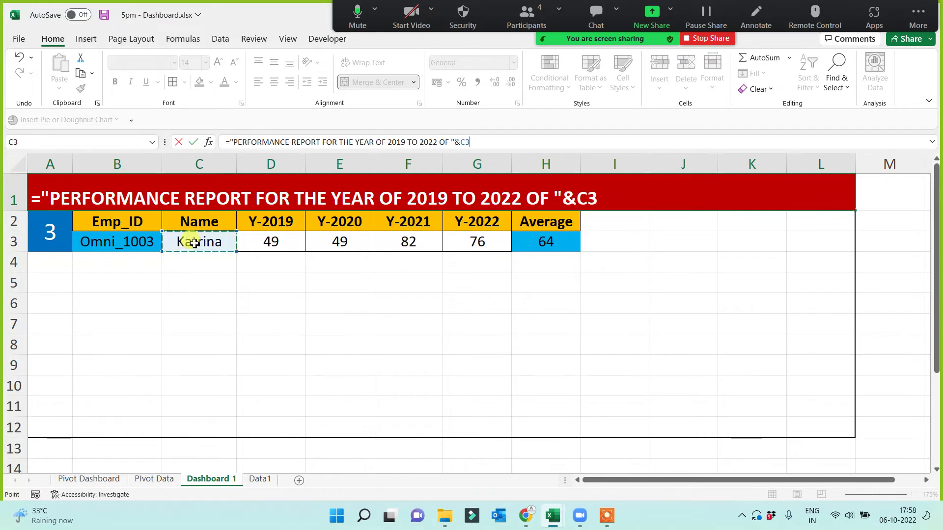
{"action": "key", "text": "Return"}
{"action": "left_click", "coordinate": [118, 351]}
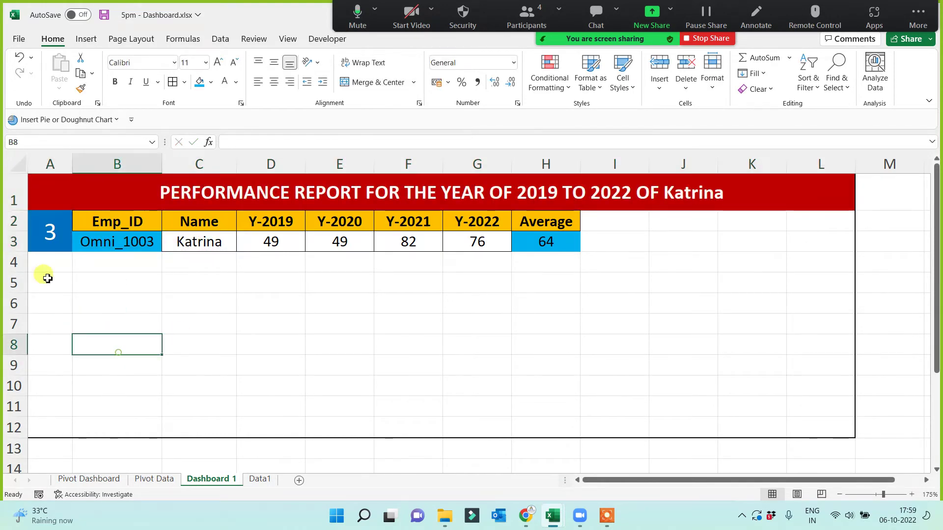
Step: Set the lookup number in A2 to 1 to test the dynamic title
{"action": "left_click", "coordinate": [45, 236]}
{"action": "type", "text": "1"}
{"action": "left_click", "coordinate": [70, 338]}
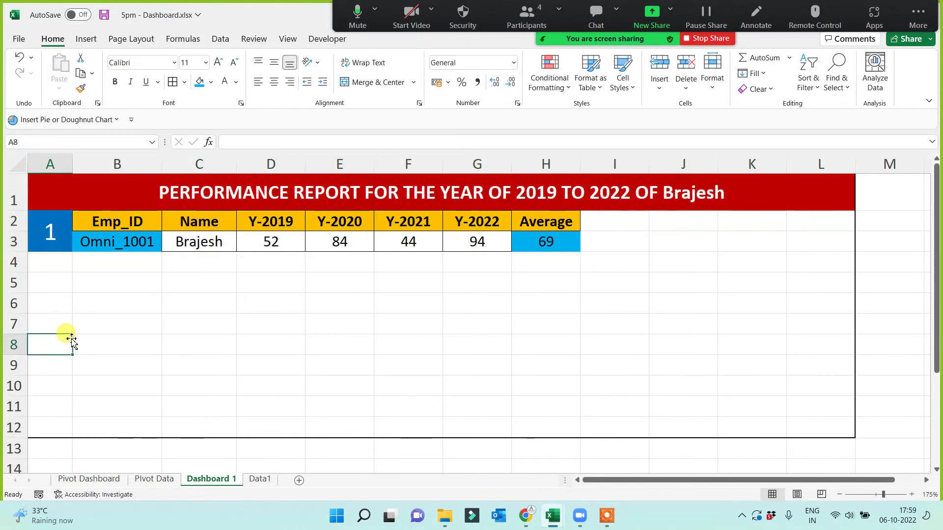
Step: Test the dynamic title by setting the lookup number in A2 to 3 and to 6
{"action": "left_click", "coordinate": [48, 231]}
{"action": "type", "text": "3"}
{"action": "left_click", "coordinate": [56, 307]}
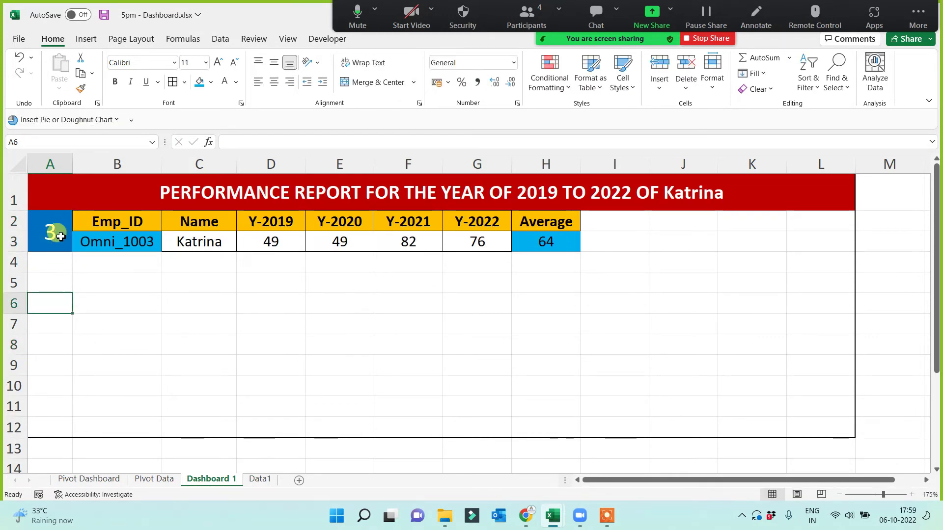
{"action": "left_click", "coordinate": [60, 237]}
{"action": "type", "text": "6"}
{"action": "left_click", "coordinate": [76, 339]}
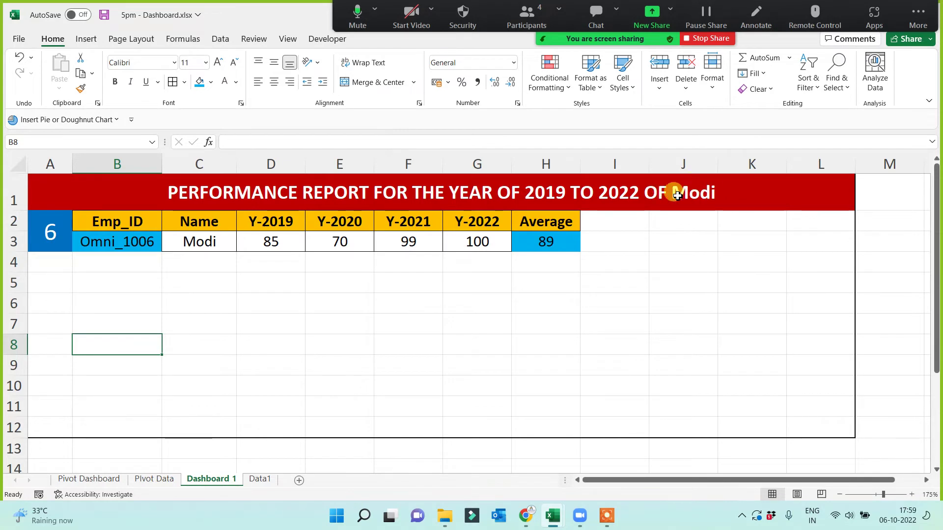
Step: Wrap the C3 reference of the A1 title formula in UPPER so it ends with &UPPER(C3)
{"action": "left_click", "coordinate": [248, 194]}
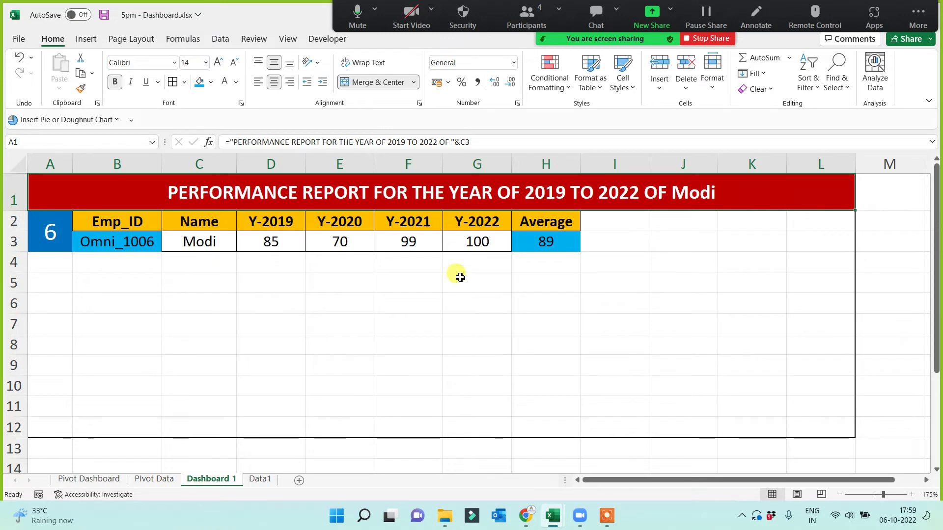
{"action": "left_click", "coordinate": [464, 141]}
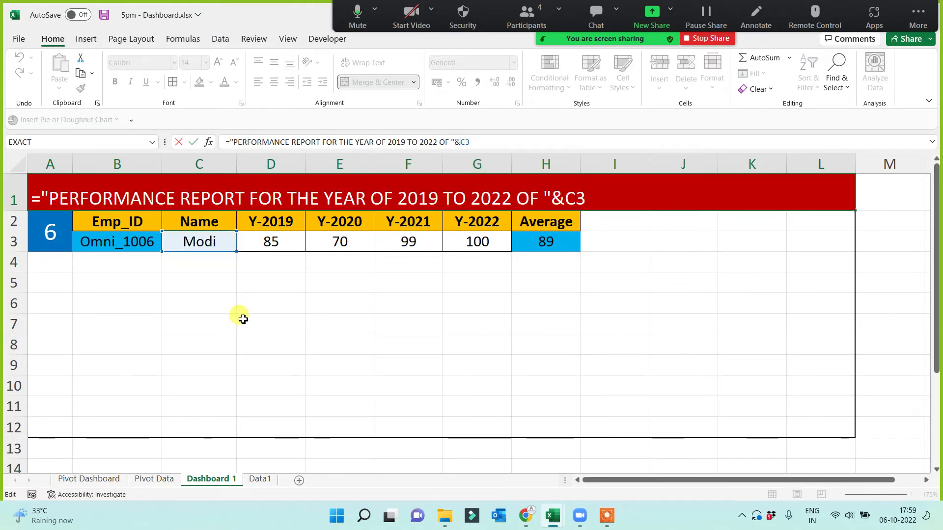
{"action": "type", "text": "UPPER(C3"}
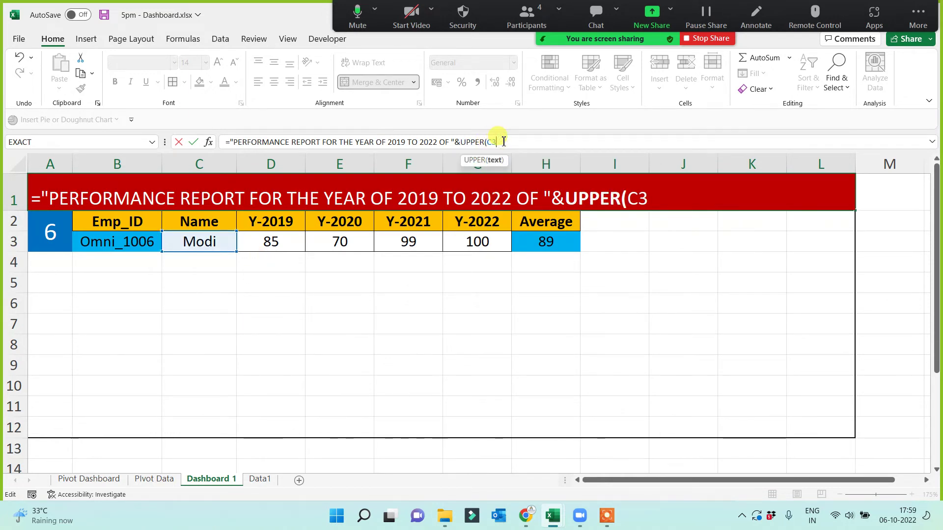
{"action": "type", "text": ")"}
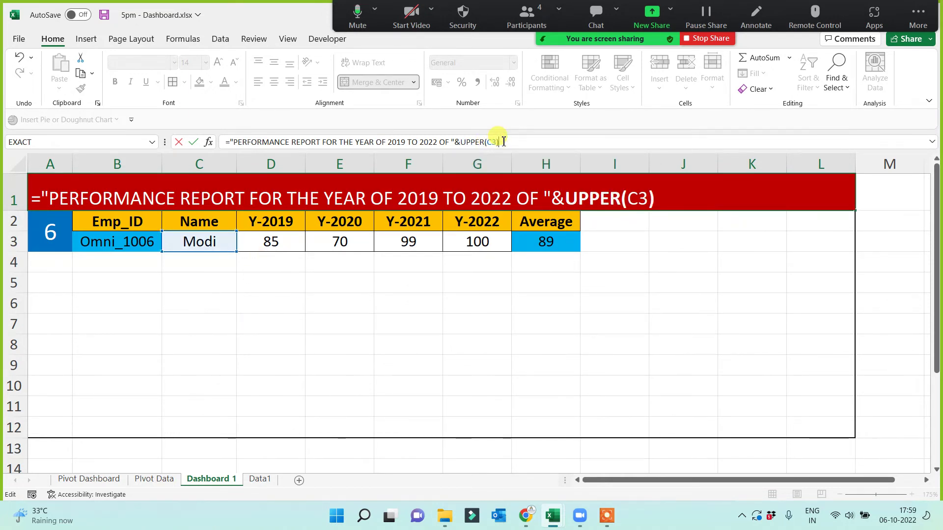
{"action": "key", "text": "Return"}
{"action": "left_click", "coordinate": [317, 316]}
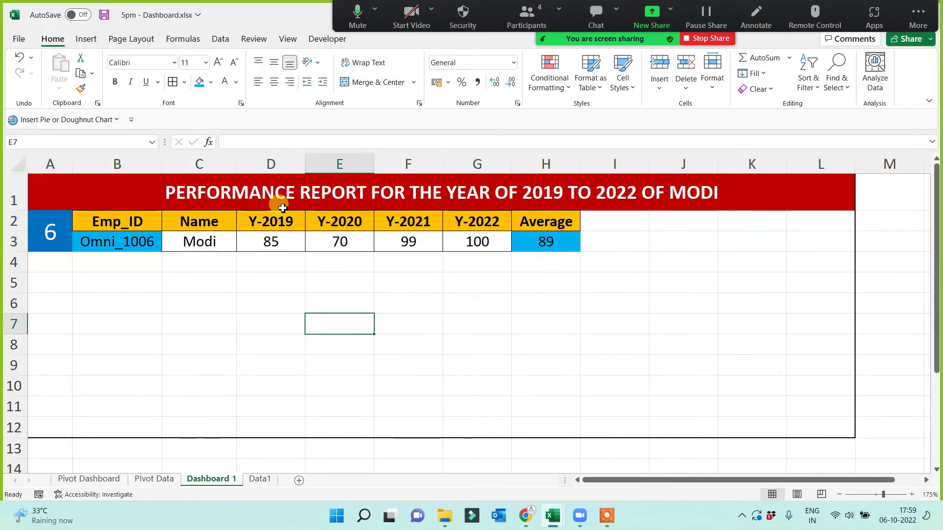
Step: Review the dashboard formulas behind the title, the Emp_ID header and value, the name in C3 and the average in H3
{"action": "left_click", "coordinate": [297, 193]}
{"action": "left_click", "coordinate": [388, 321]}
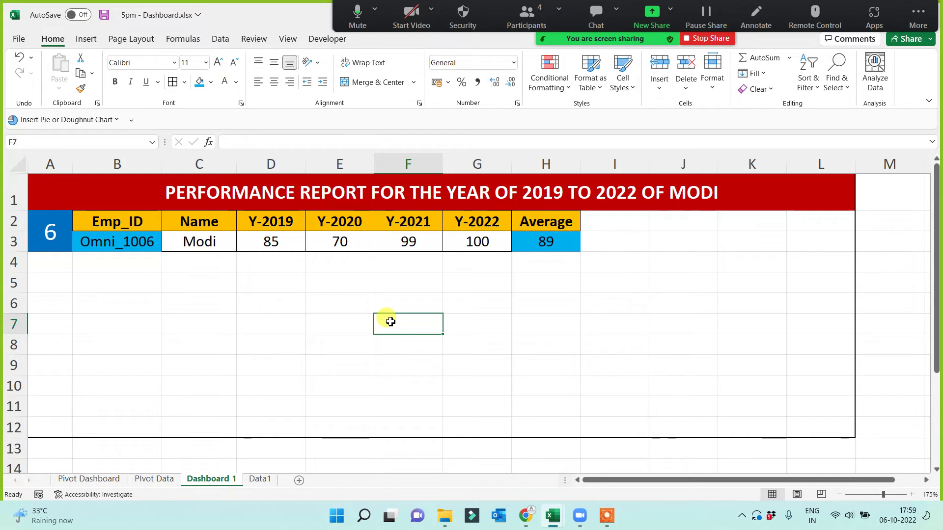
{"action": "left_click", "coordinate": [309, 325]}
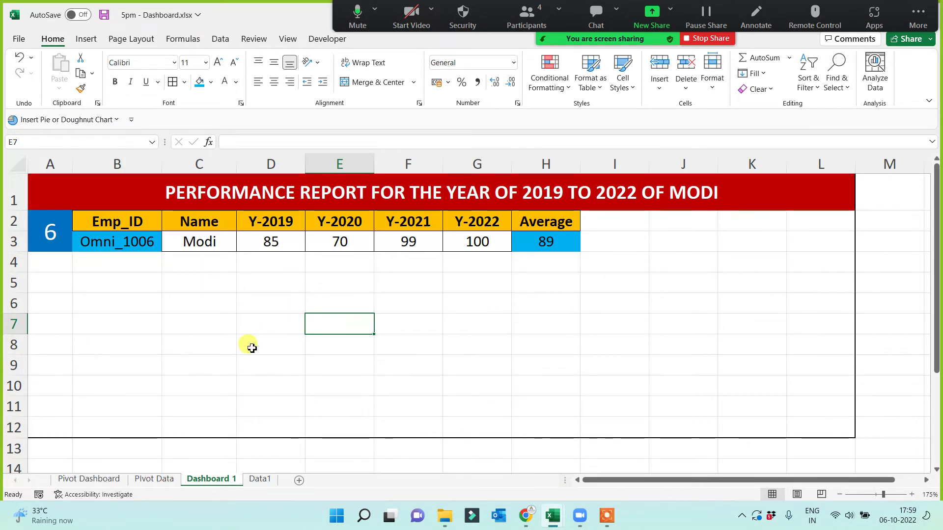
{"action": "left_click", "coordinate": [371, 197]}
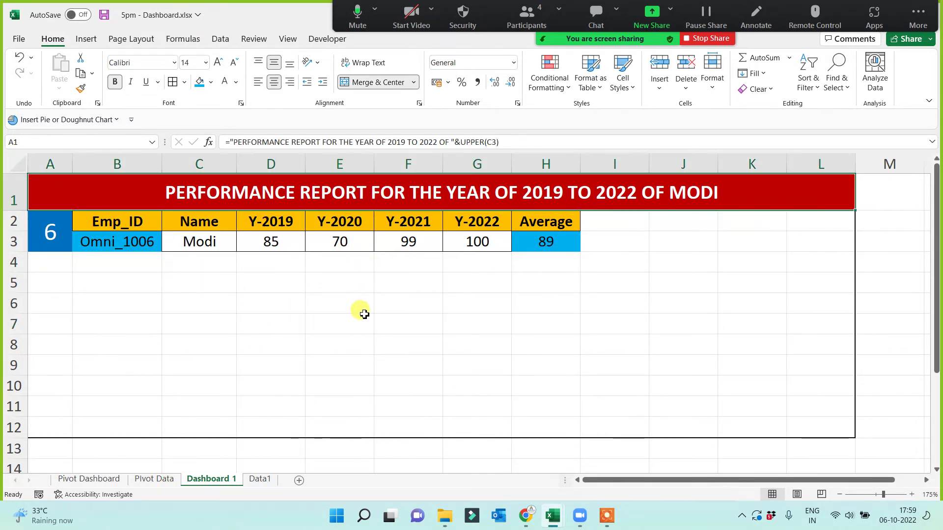
{"action": "left_click", "coordinate": [121, 248]}
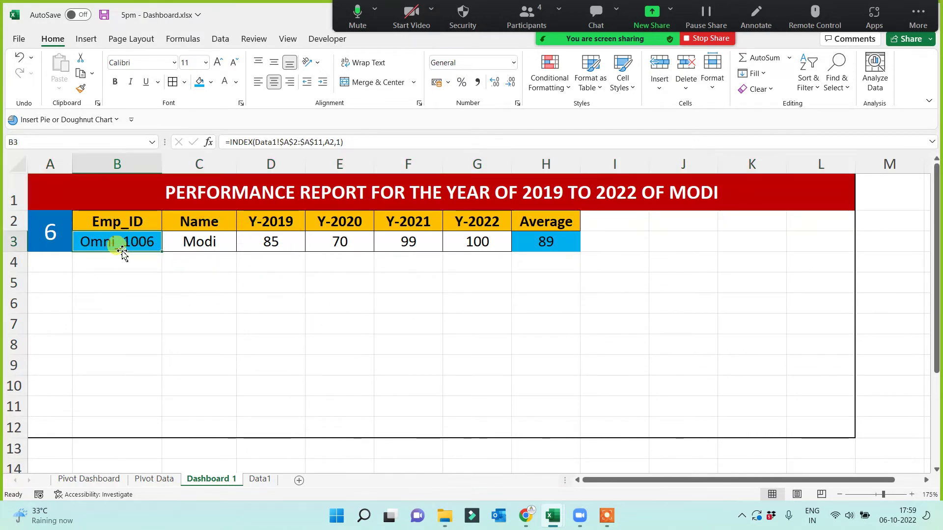
{"action": "left_click", "coordinate": [140, 221]}
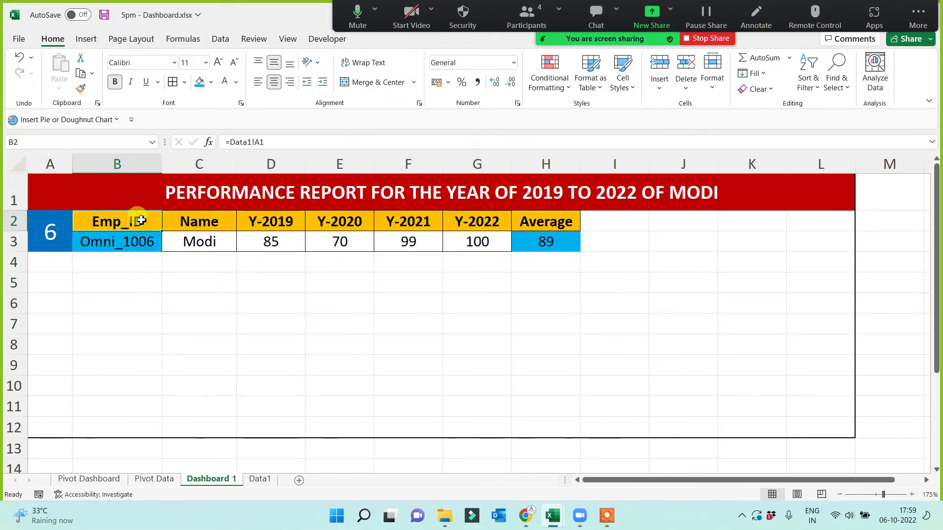
{"action": "left_click", "coordinate": [210, 245]}
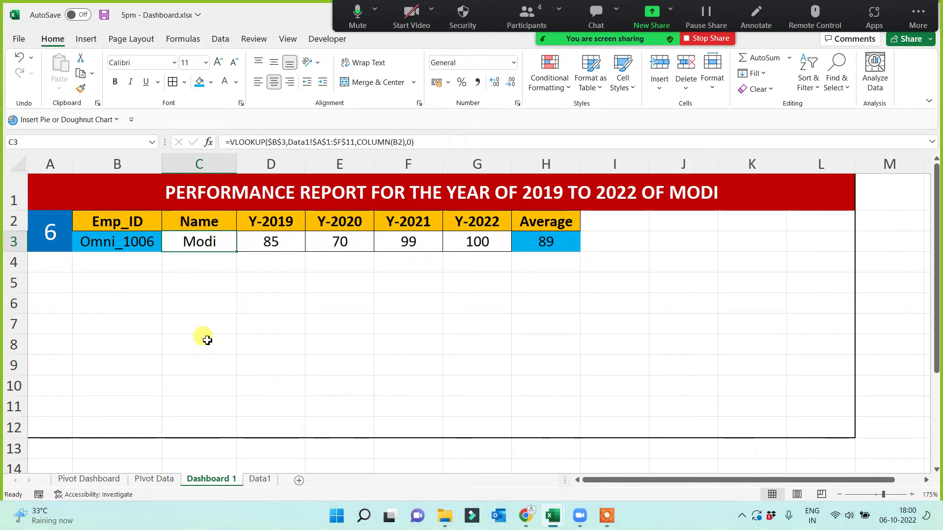
{"action": "left_click", "coordinate": [550, 237]}
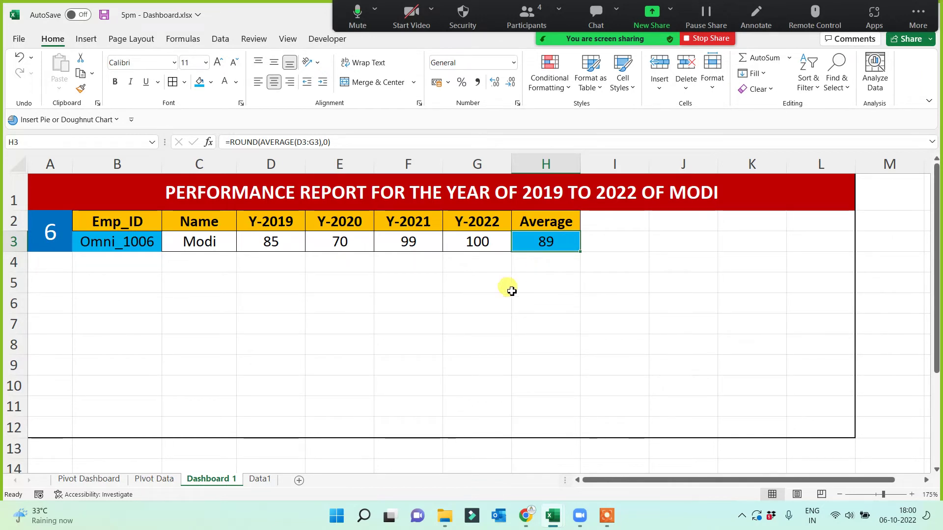
{"action": "left_click", "coordinate": [479, 307]}
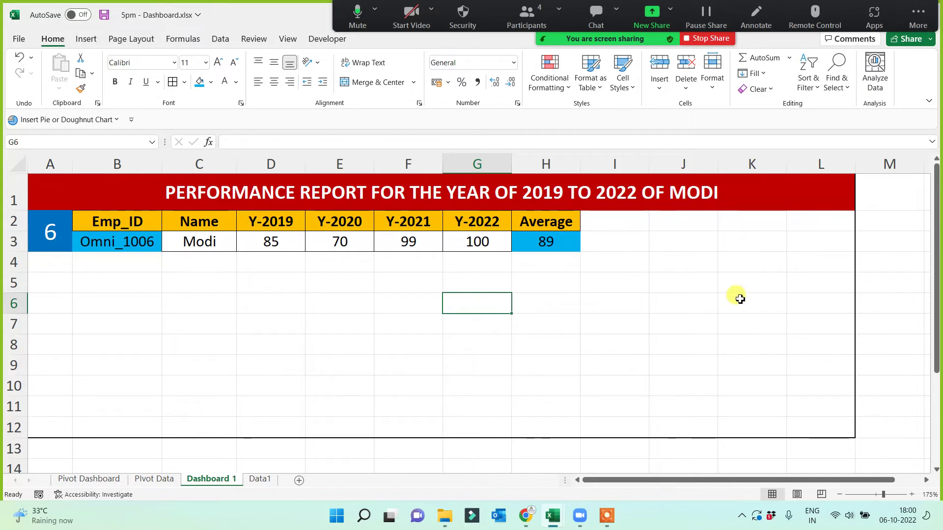
{"action": "left_click", "coordinate": [295, 344]}
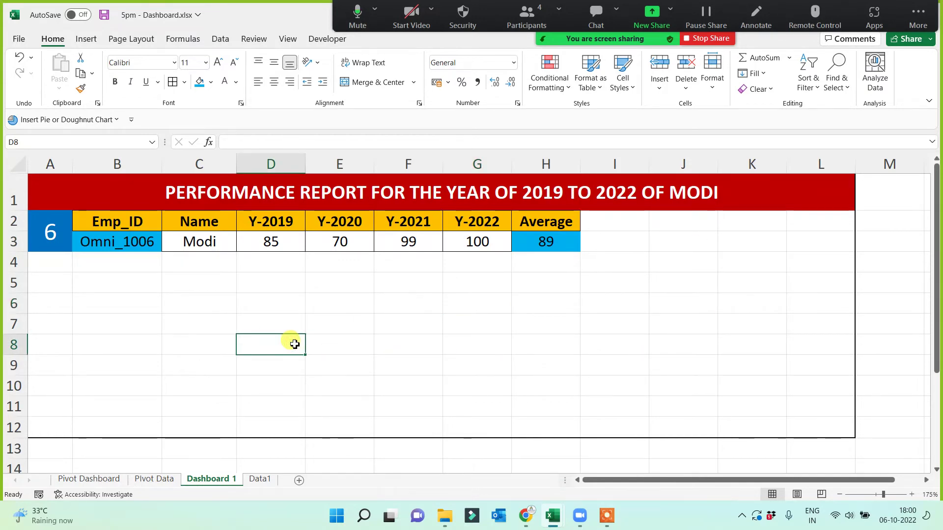
Step: Try lookup number 1 in A2 and leave it set to 2
{"action": "left_click", "coordinate": [43, 231]}
{"action": "type", "text": "1"}
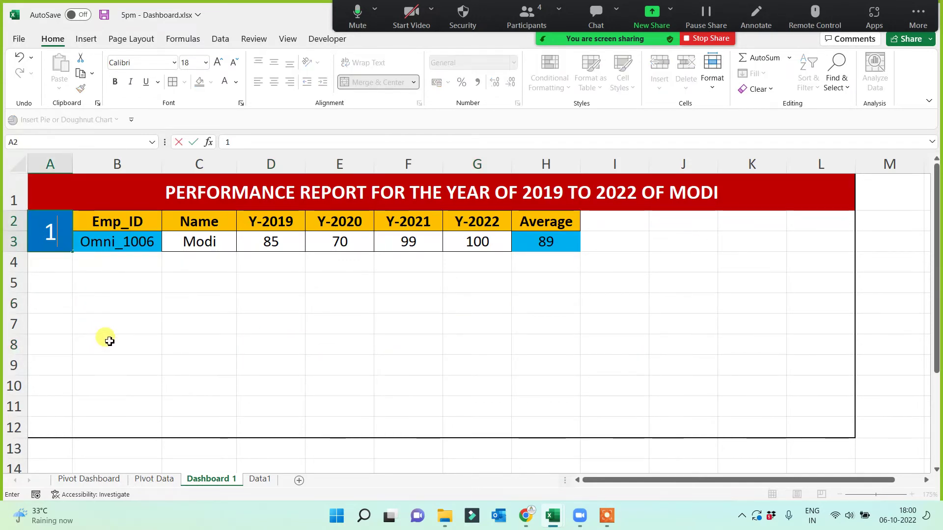
{"action": "left_click", "coordinate": [109, 342]}
{"action": "left_click", "coordinate": [50, 245]}
{"action": "type", "text": "2"}
{"action": "left_click", "coordinate": [85, 344]}
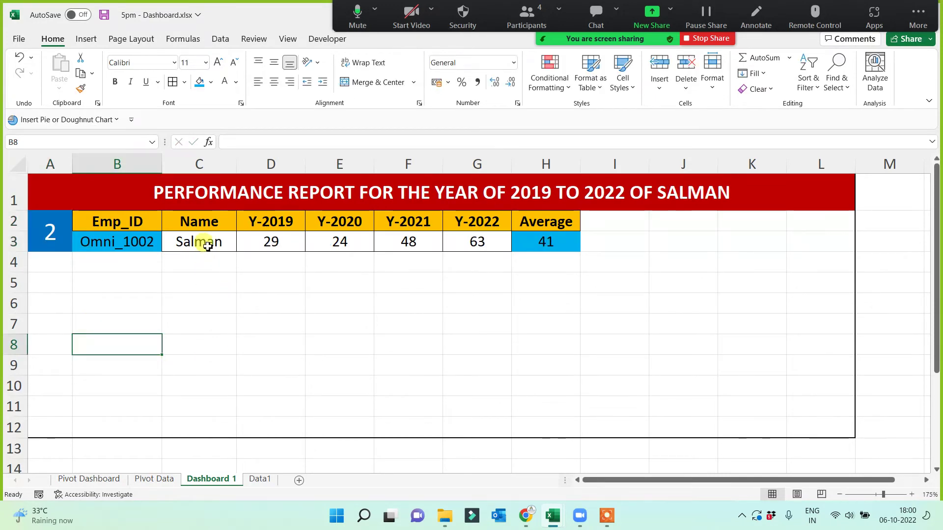
Step: Insert a 2-D clustered column chart from the name and yearly figures in C2:G3
{"action": "left_click_drag", "start_coordinate": [210, 221], "coordinate": [459, 240]}
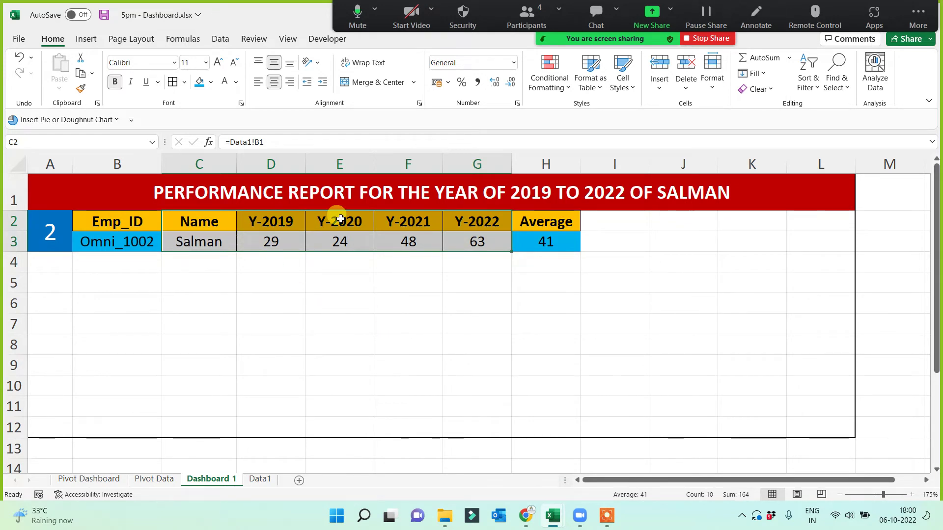
{"action": "left_click", "coordinate": [86, 39]}
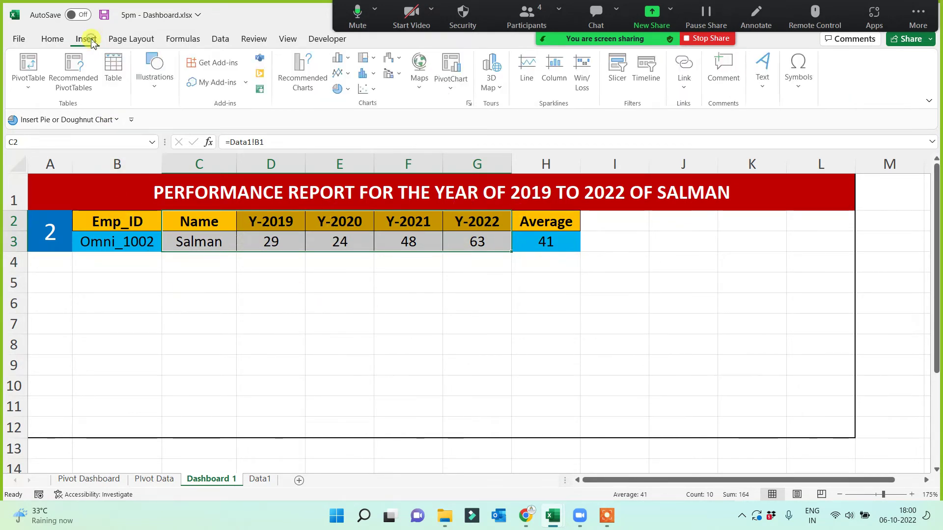
{"action": "left_click", "coordinate": [339, 57]}
{"action": "left_click", "coordinate": [352, 106]}
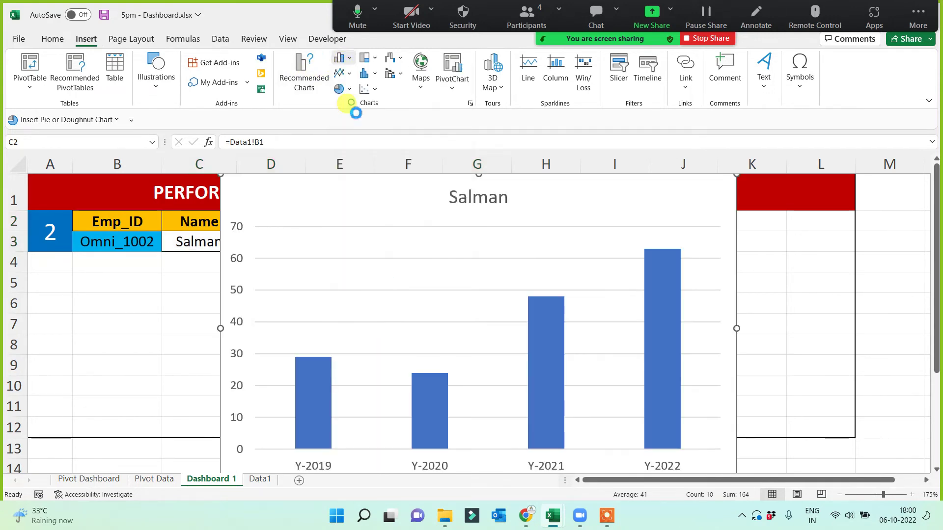
Step: Shrink the column chart and fit it under the table from column B to about column E, ending at row 12
{"action": "left_click_drag", "start_coordinate": [735, 175], "coordinate": [485, 302]}
{"action": "left_click", "coordinate": [608, 516]}
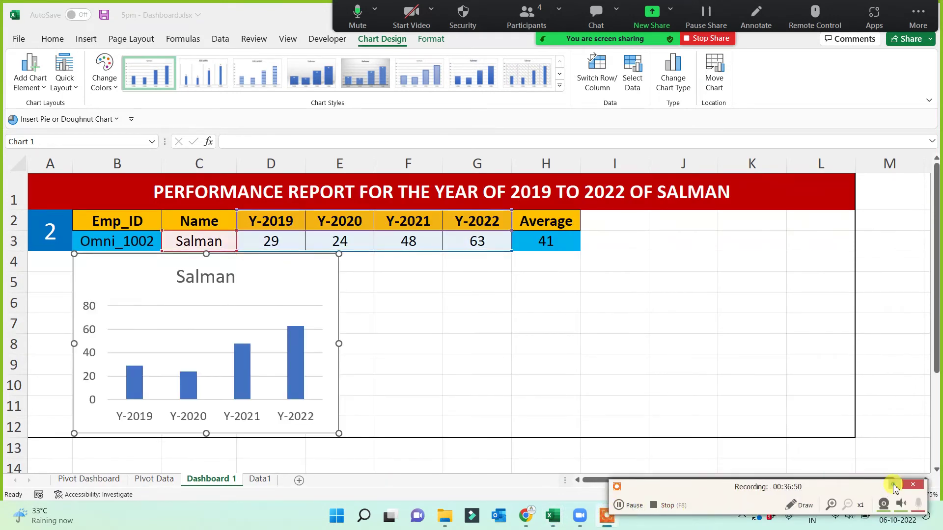
{"action": "left_click", "coordinate": [894, 486]}
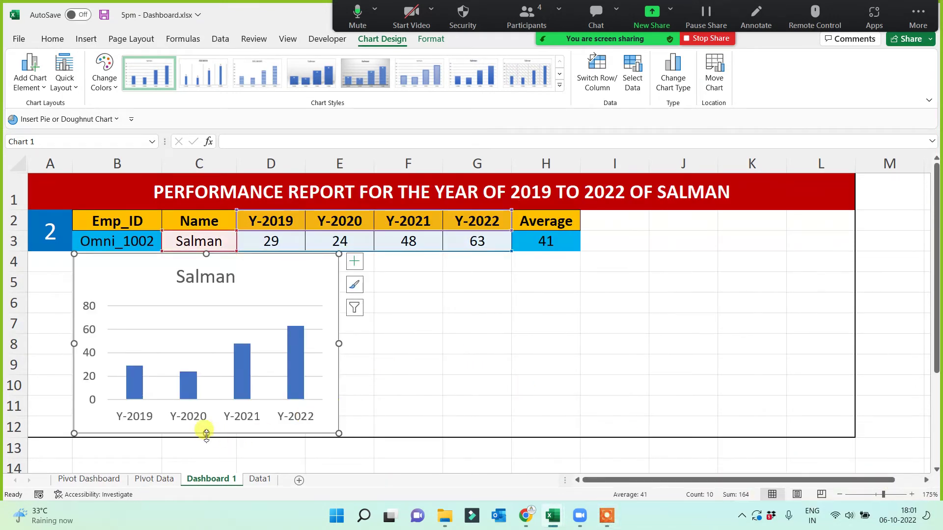
{"action": "left_click_drag", "start_coordinate": [207, 434], "coordinate": [207, 438]}
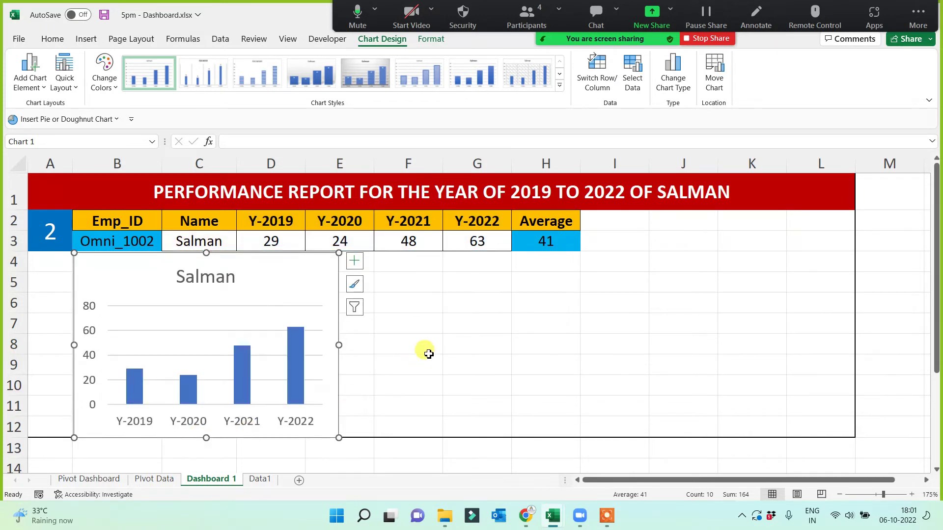
{"action": "left_click", "coordinate": [459, 344]}
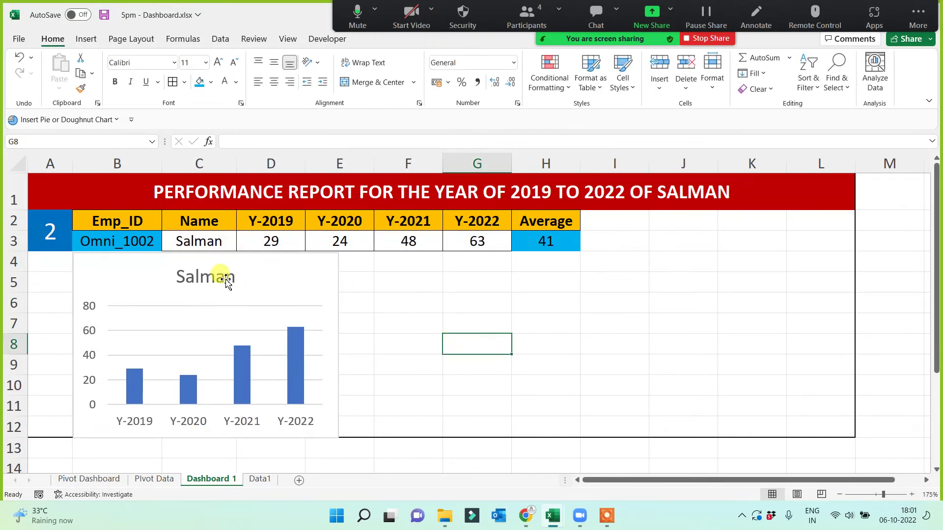
Step: Insert a 2-D line chart from C2:G3 and apply the chart style with the solid blue background
{"action": "left_click_drag", "start_coordinate": [215, 218], "coordinate": [457, 242]}
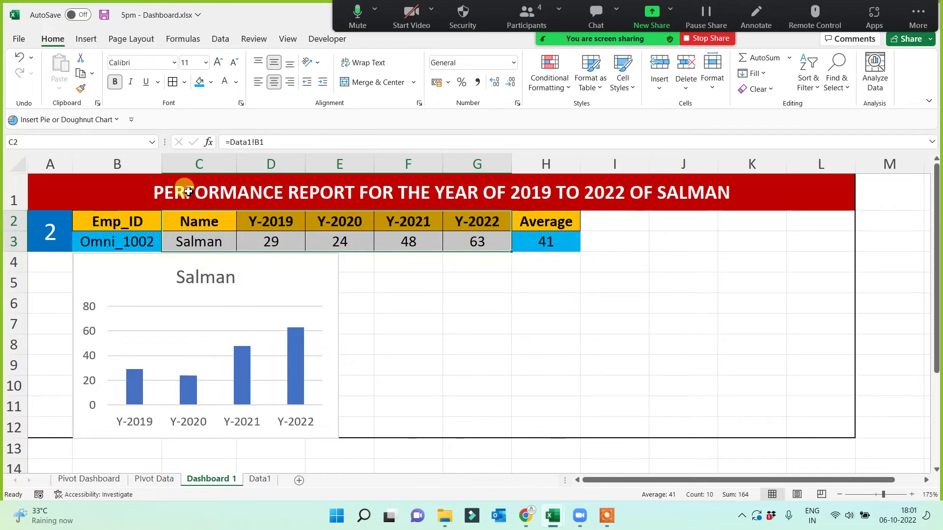
{"action": "left_click", "coordinate": [86, 39]}
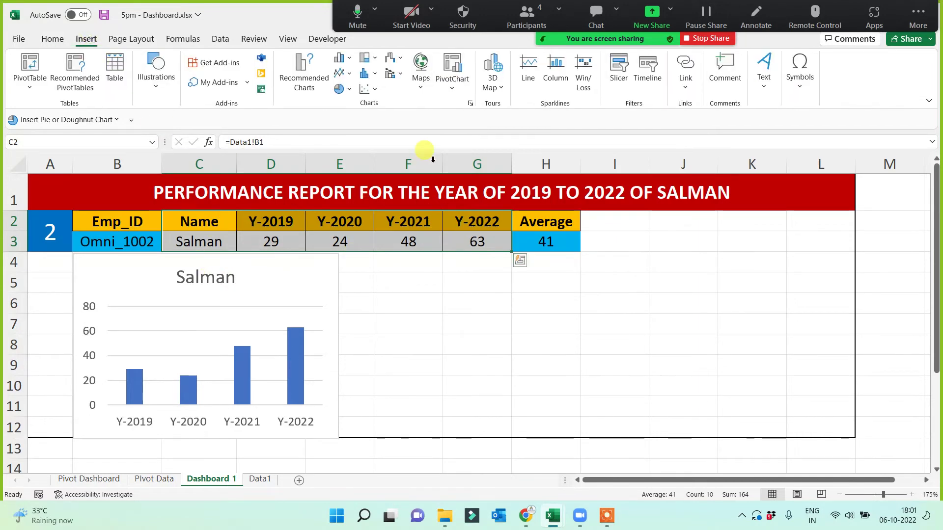
{"action": "left_click", "coordinate": [343, 74]}
{"action": "left_click", "coordinate": [347, 120]}
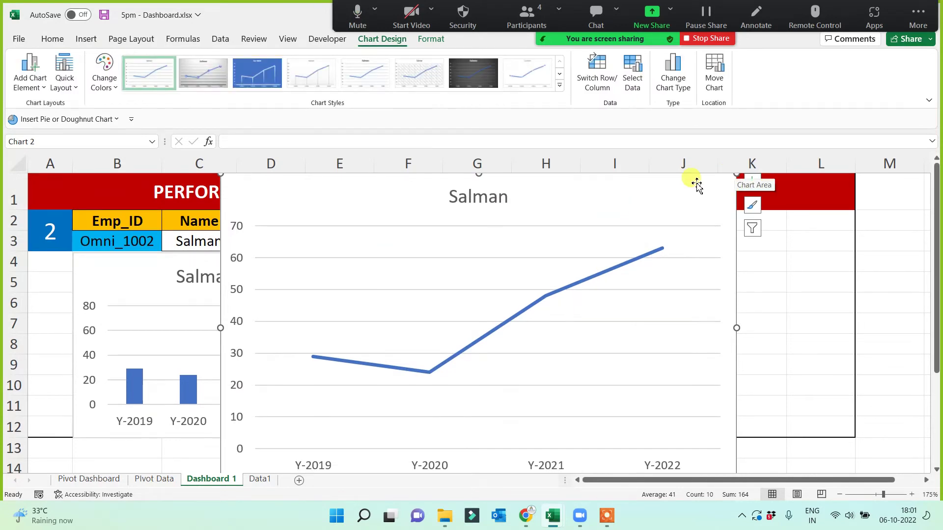
{"action": "left_click", "coordinate": [257, 73]}
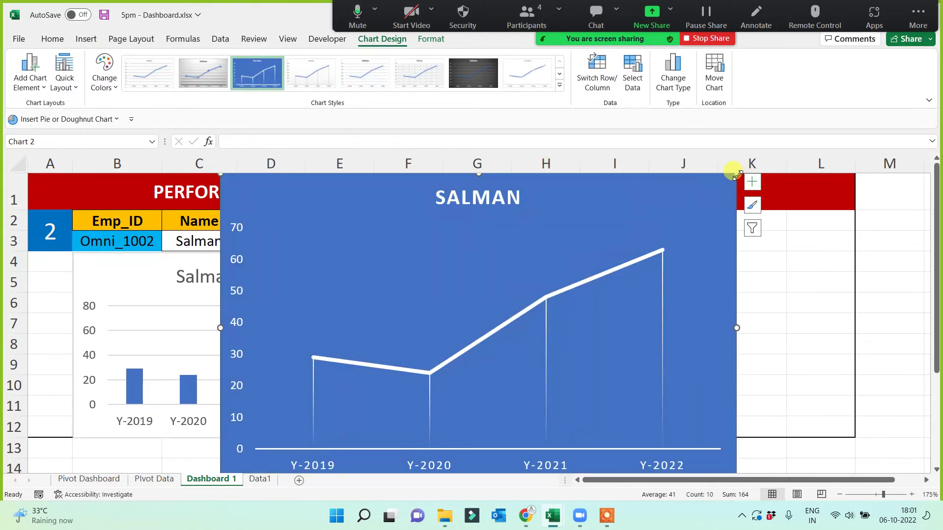
Step: Resize the line chart and place it directly beside the column chart, stretching it down to the end of row 12
{"action": "left_click_drag", "start_coordinate": [737, 174], "coordinate": [477, 334]}
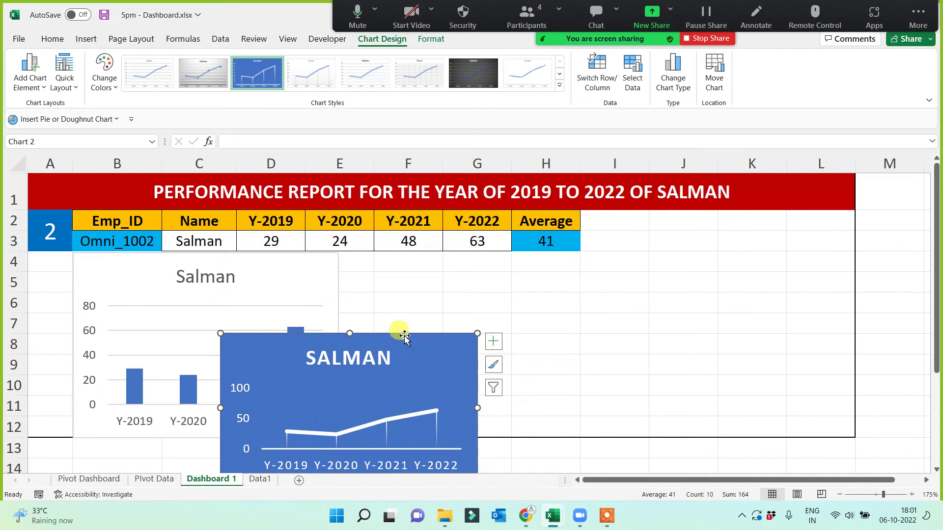
{"action": "left_click_drag", "start_coordinate": [404, 336], "coordinate": [524, 254]}
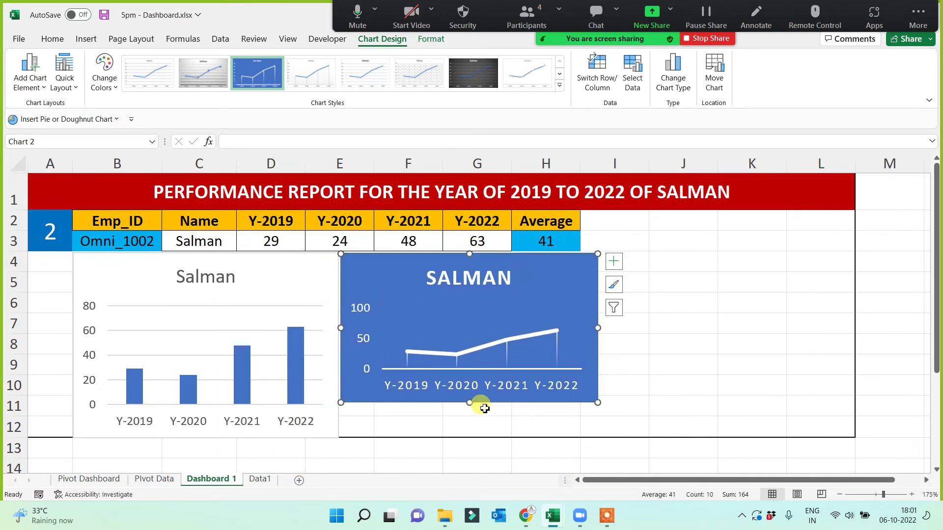
{"action": "left_click_drag", "start_coordinate": [470, 402], "coordinate": [469, 436]}
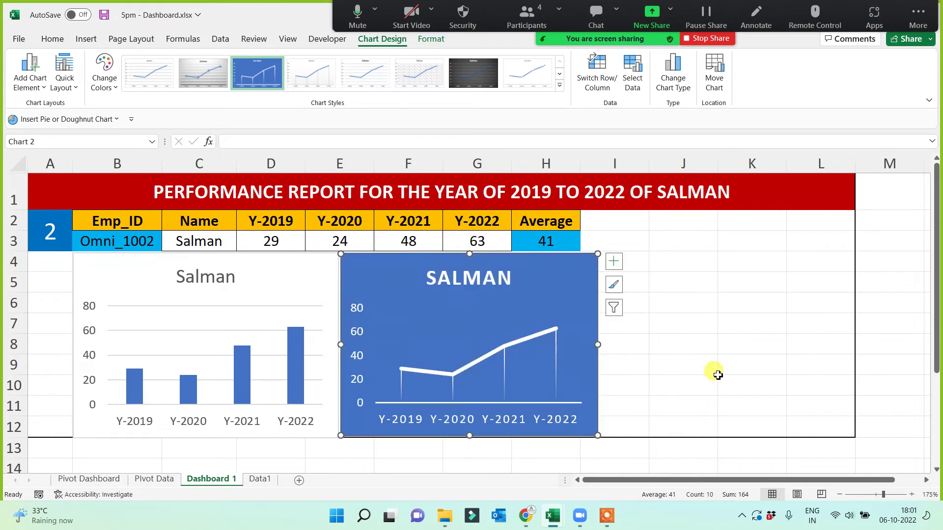
{"action": "left_click", "coordinate": [707, 362]}
Step: Insert a 3-D pie chart from the name and yearly figures in C2:G3
{"action": "left_click_drag", "start_coordinate": [196, 226], "coordinate": [458, 248]}
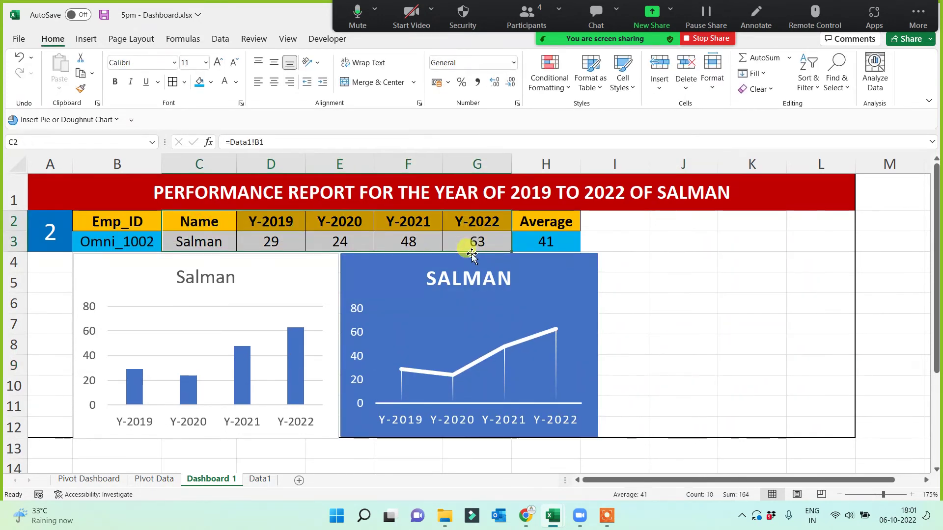
{"action": "left_click", "coordinate": [87, 40]}
{"action": "left_click", "coordinate": [339, 89]}
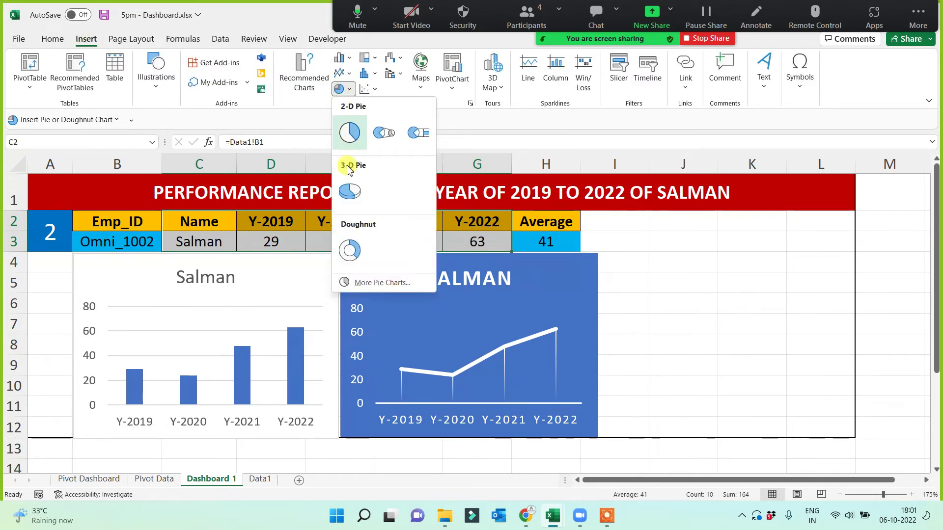
{"action": "left_click", "coordinate": [348, 191]}
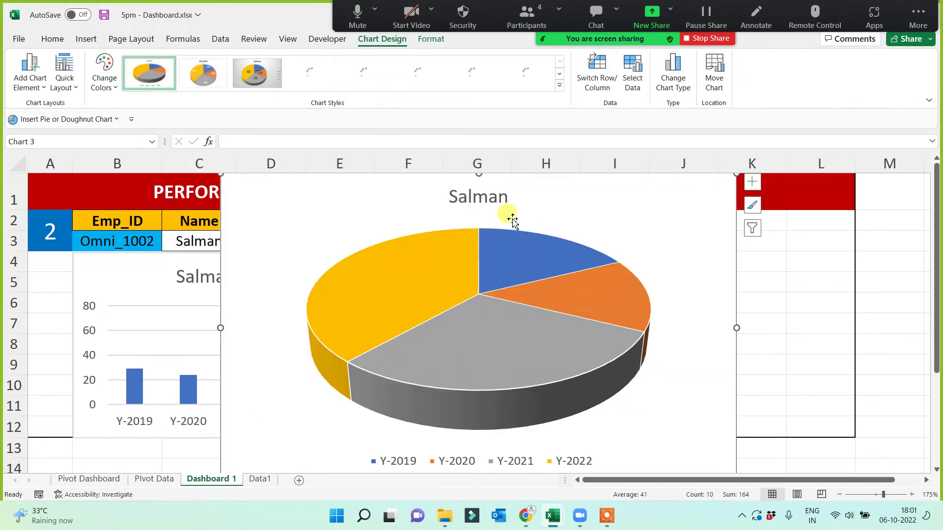
{"action": "left_click", "coordinate": [473, 74]}
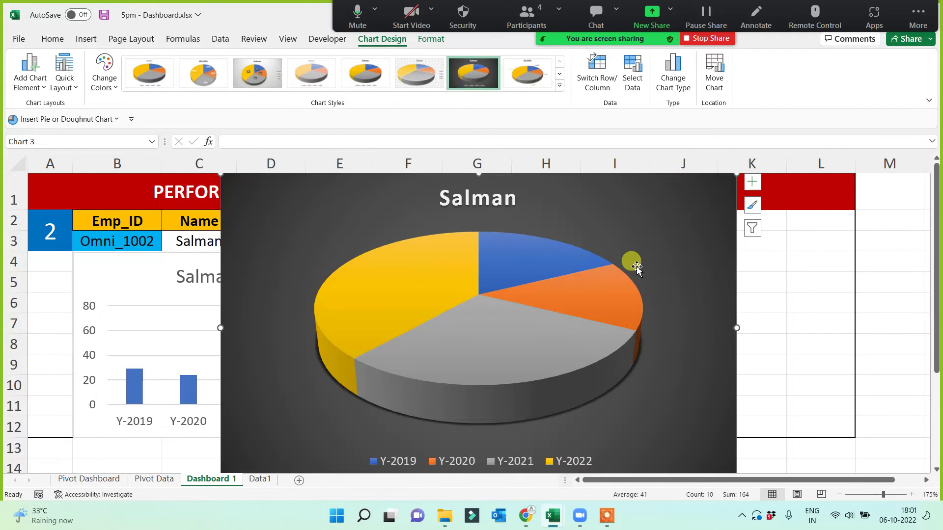
{"action": "left_click", "coordinate": [738, 174]}
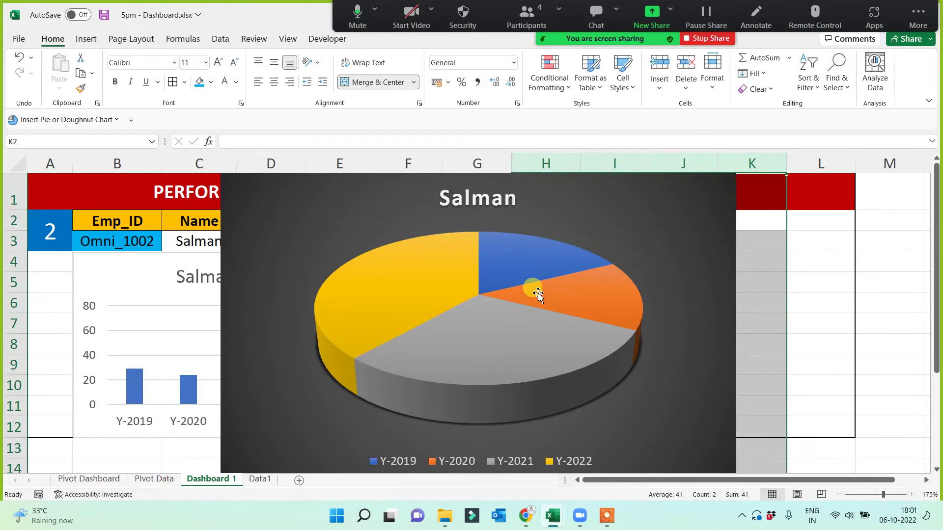
{"action": "key", "text": "ctrl+z"}
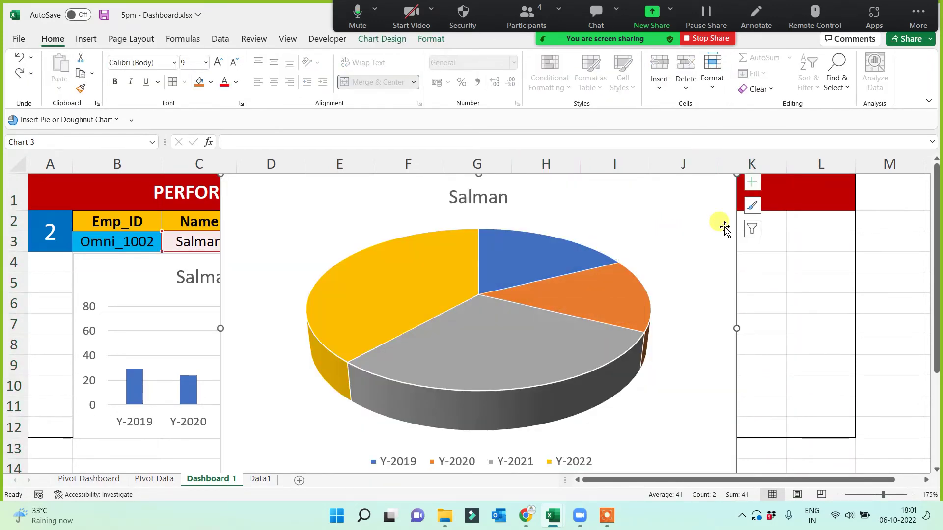
Step: Apply the chart style with the dark grey gradient background to the 3-D pie chart
{"action": "left_click", "coordinate": [432, 41]}
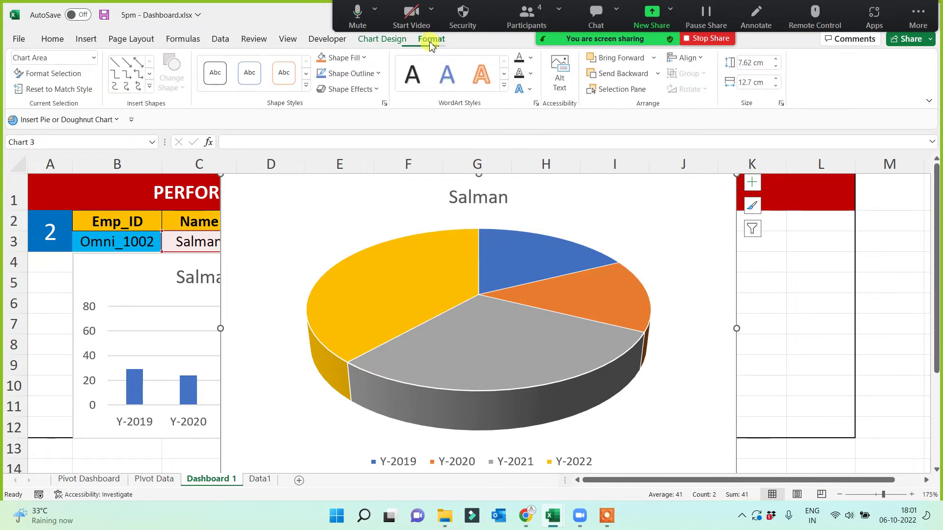
{"action": "left_click", "coordinate": [385, 42]}
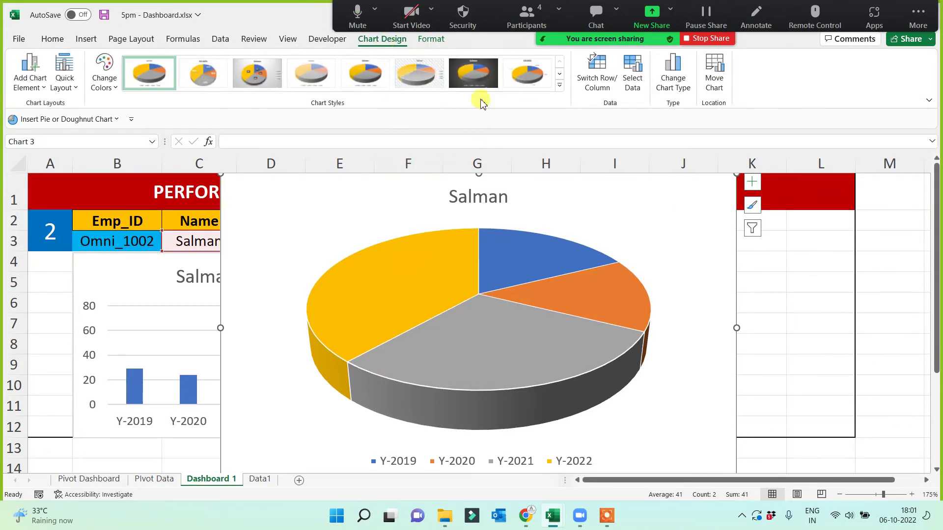
{"action": "left_click", "coordinate": [485, 83]}
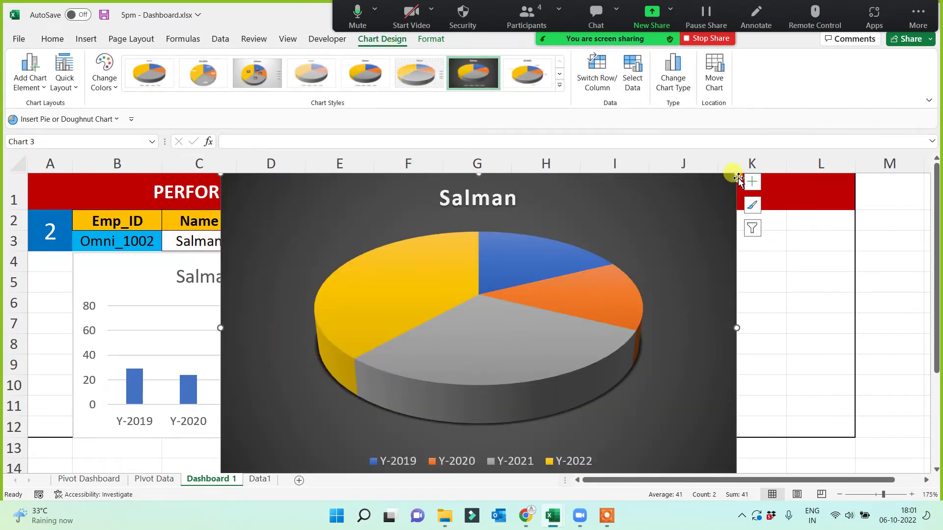
Step: Shrink the pie chart and place it directly beside the line chart, filling columns I to L from row 4 to row 12
{"action": "left_click_drag", "start_coordinate": [736, 175], "coordinate": [480, 301]}
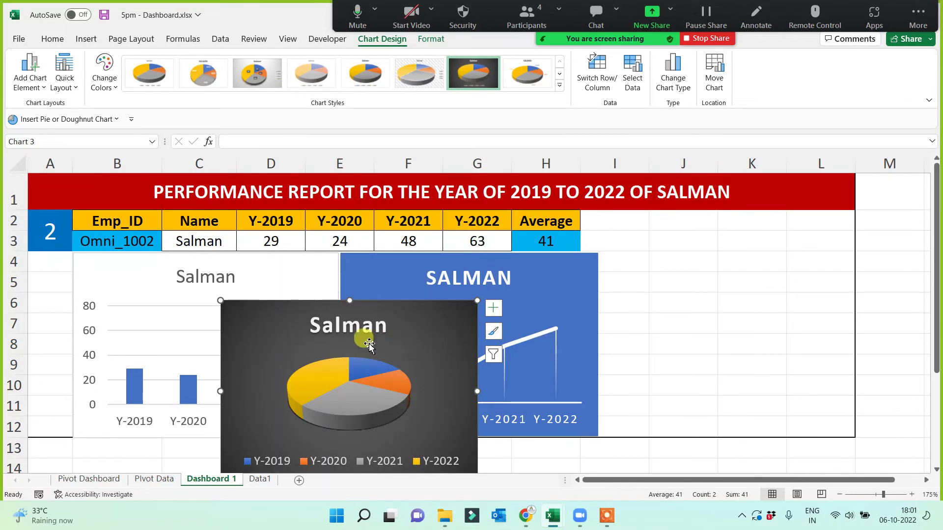
{"action": "left_click", "coordinate": [389, 303]}
{"action": "mouse_move", "coordinate": [561, 313]}
{"action": "left_mouse_down"}
{"action": "mouse_move", "coordinate": [773, 249]}
{"action": "mouse_move", "coordinate": [762, 248]}
{"action": "mouse_move", "coordinate": [769, 258]}
{"action": "left_mouse_up"}
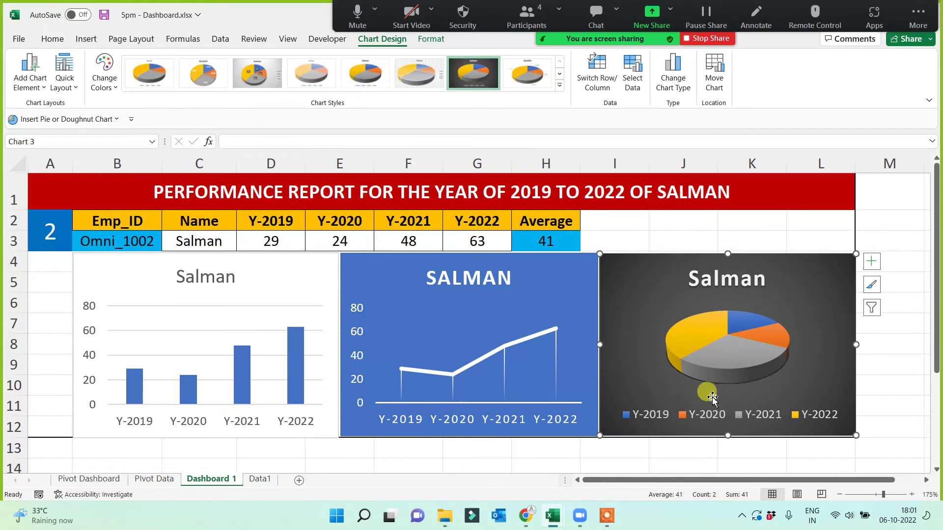
{"action": "left_click", "coordinate": [387, 456]}
Step: Apply the chart style with the light grey gradient background and data labels inside the bars to the column chart
{"action": "left_click", "coordinate": [323, 337]}
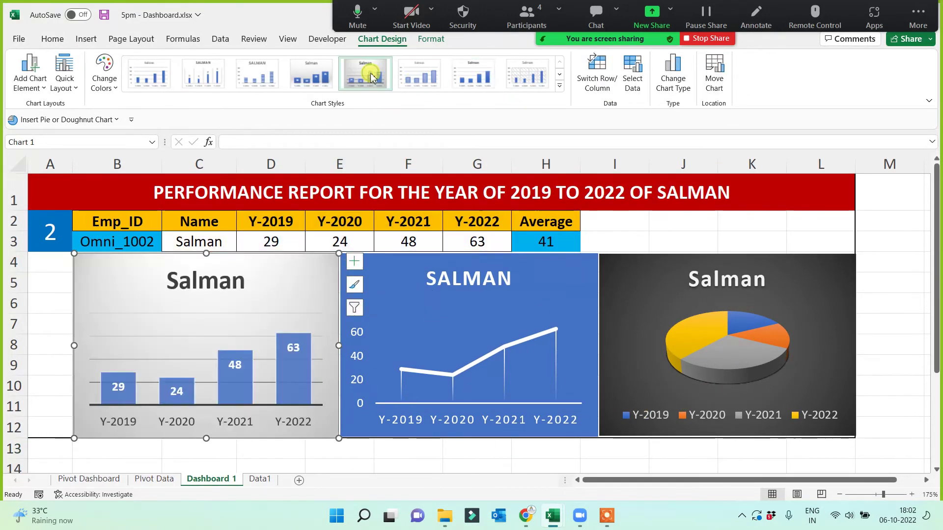
{"action": "left_click", "coordinate": [366, 74]}
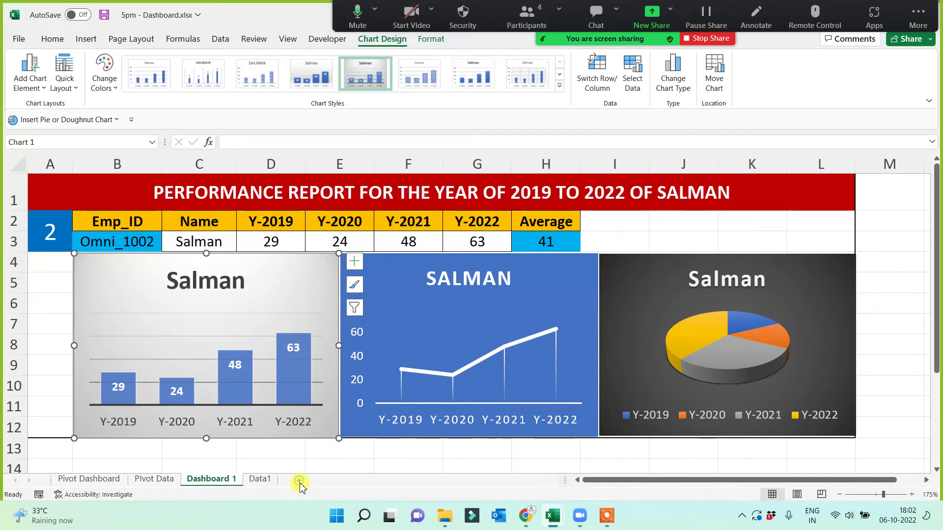
{"action": "left_click", "coordinate": [322, 465]}
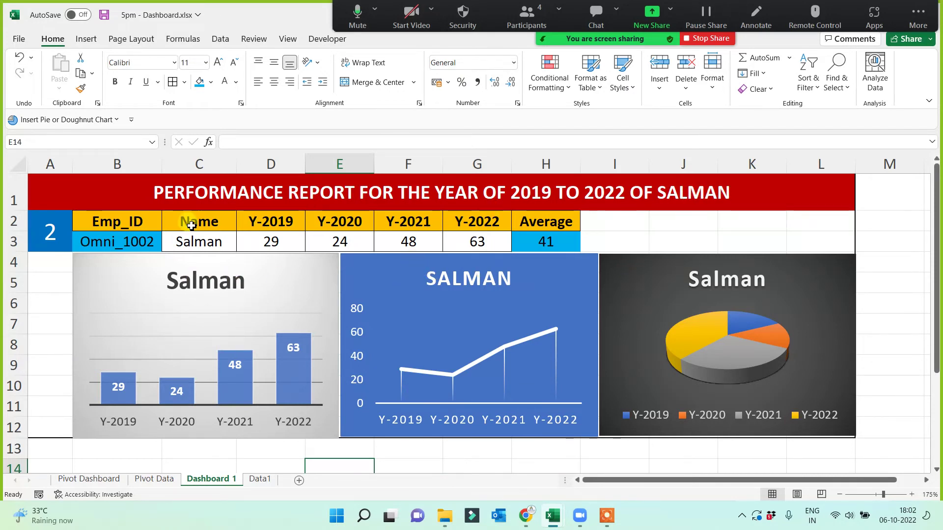
Step: Delete the chart titles from the pie, line and column charts
{"action": "left_click", "coordinate": [757, 278]}
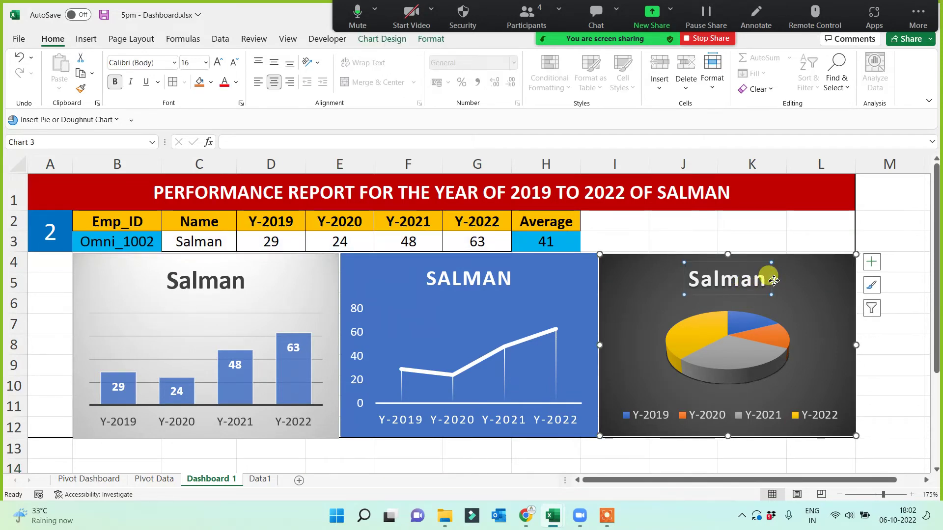
{"action": "key", "text": "Delete"}
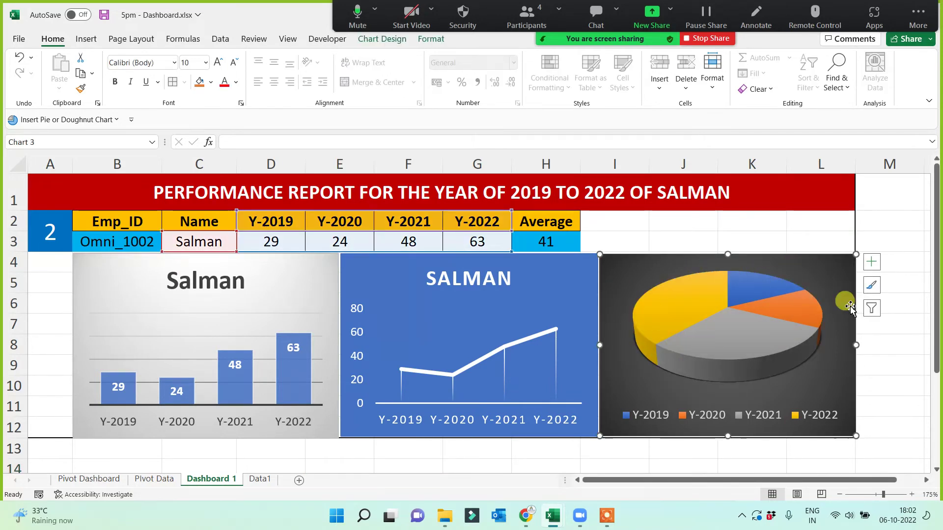
{"action": "left_click", "coordinate": [469, 273]}
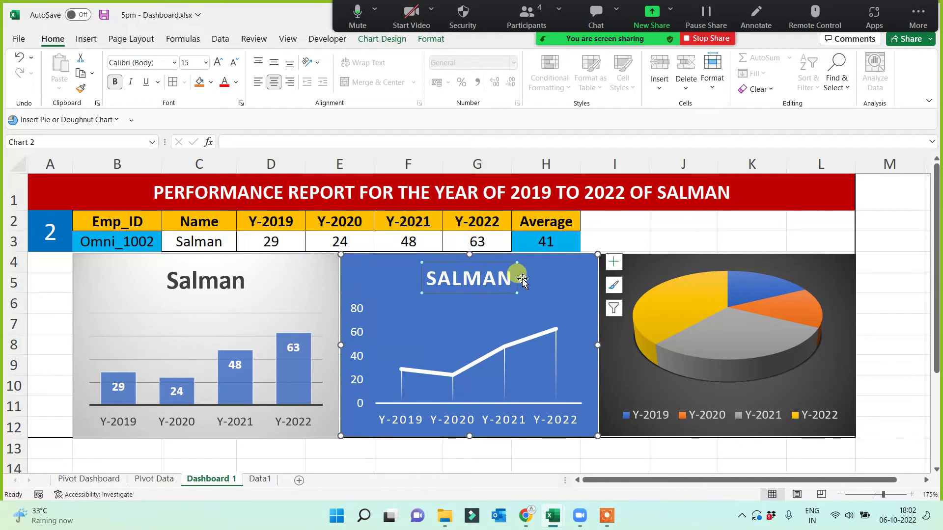
{"action": "key", "text": "Delete"}
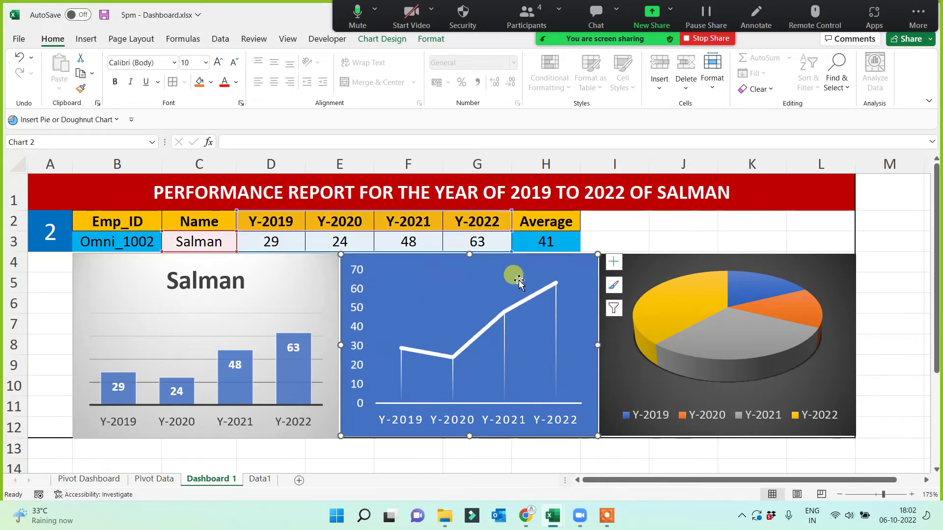
{"action": "left_click", "coordinate": [253, 293]}
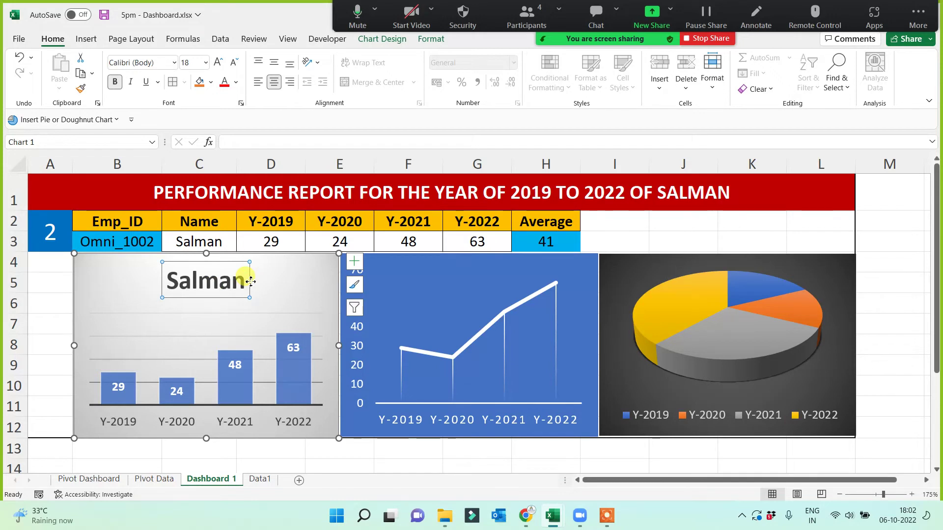
{"action": "key", "text": "Delete"}
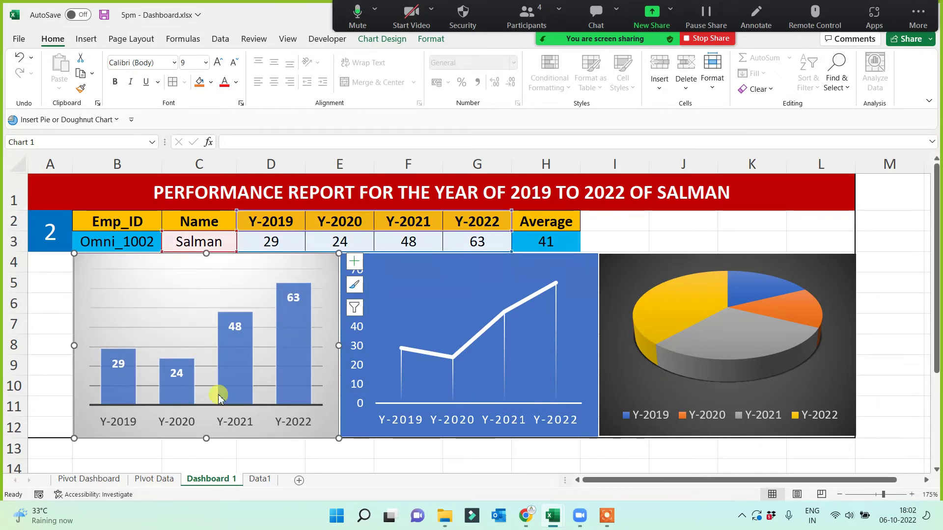
{"action": "left_click", "coordinate": [545, 461]}
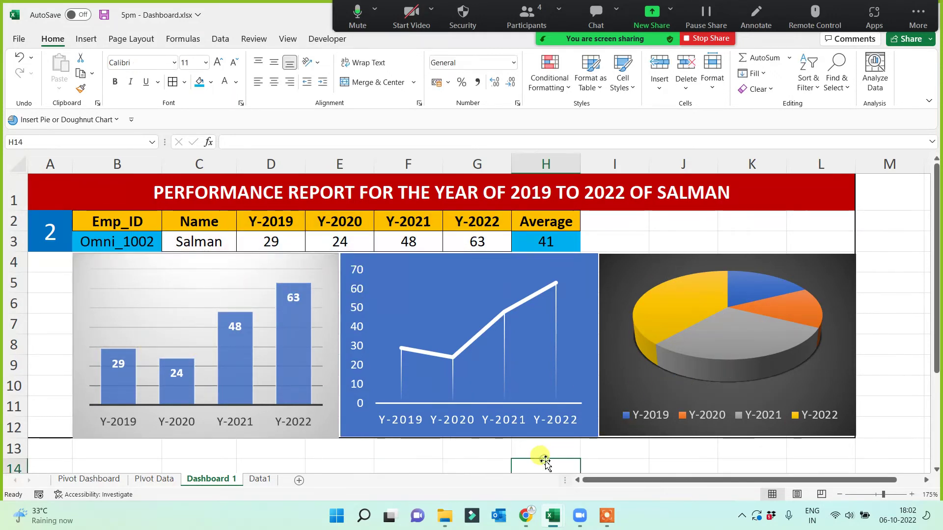